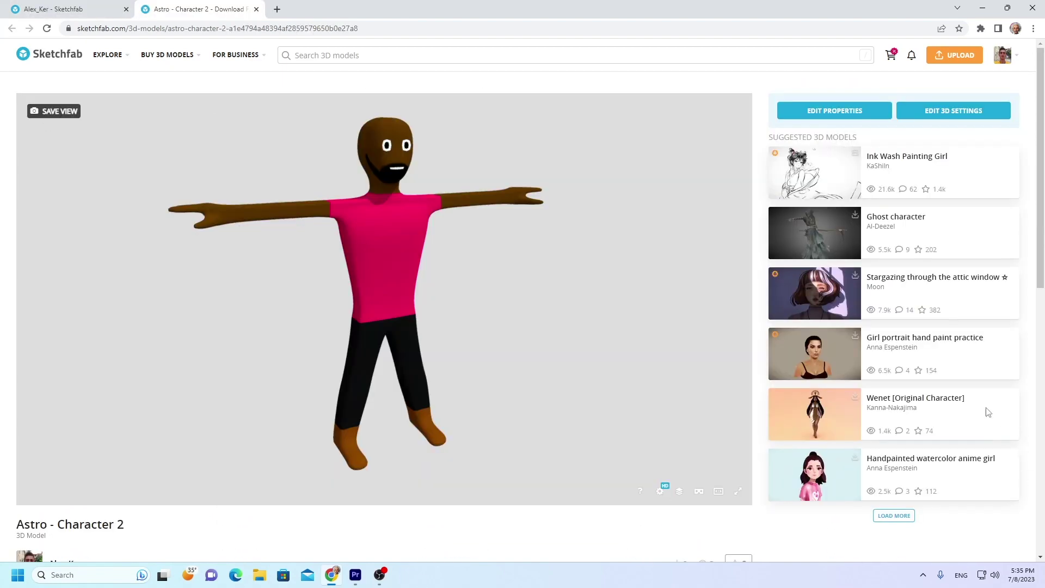
scroll(871, 430, "down", 5)
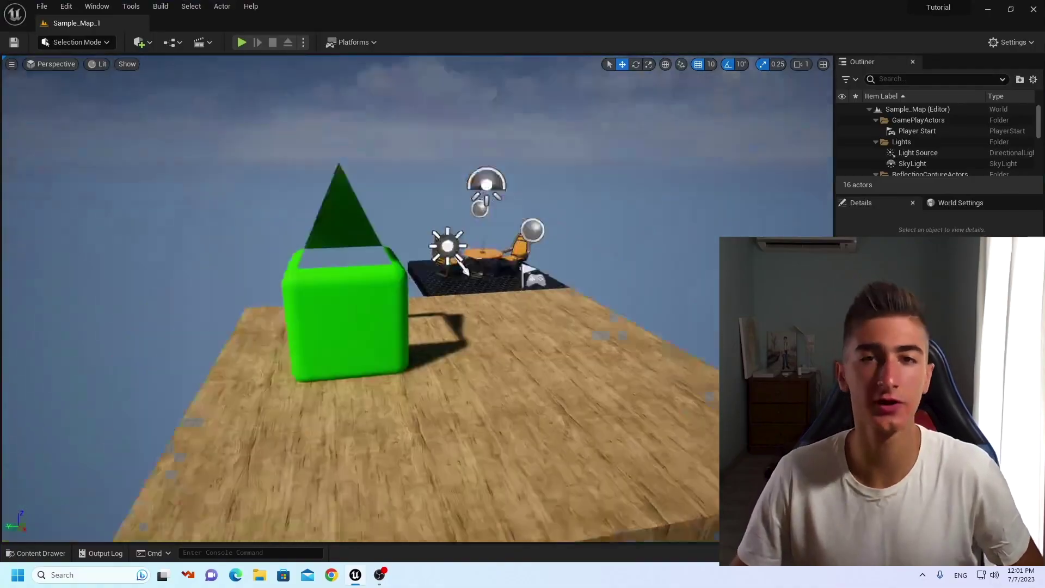
scroll(417, 299, "down", 3)
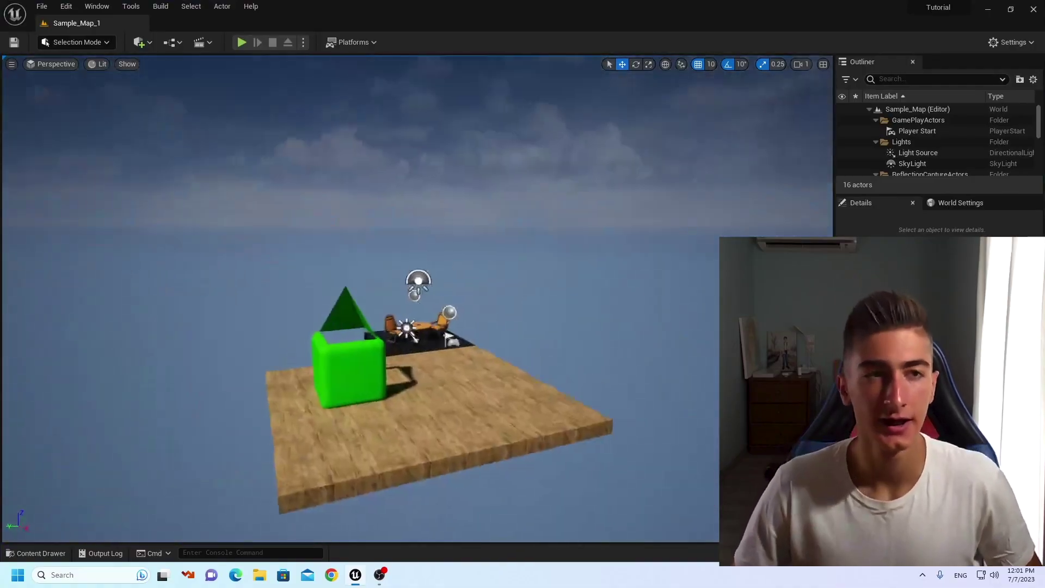
scroll(417, 299, "up", 4)
right_click_drag(592, 289, 664, 332)
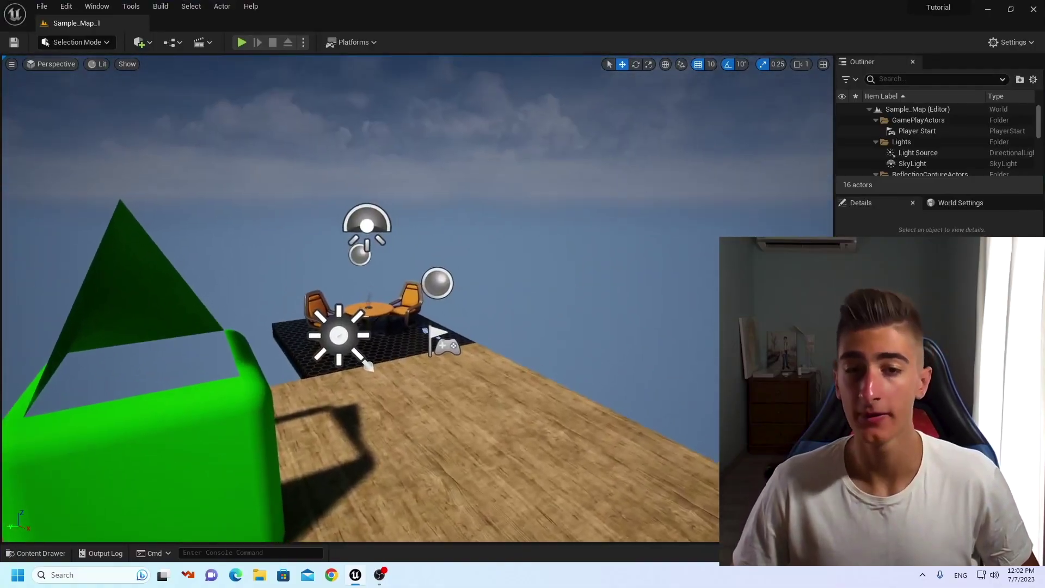
Open the Non-Visible level from the Maps folder and look over its large floor and hexagon-patterned wall.
key("ctrl+space")
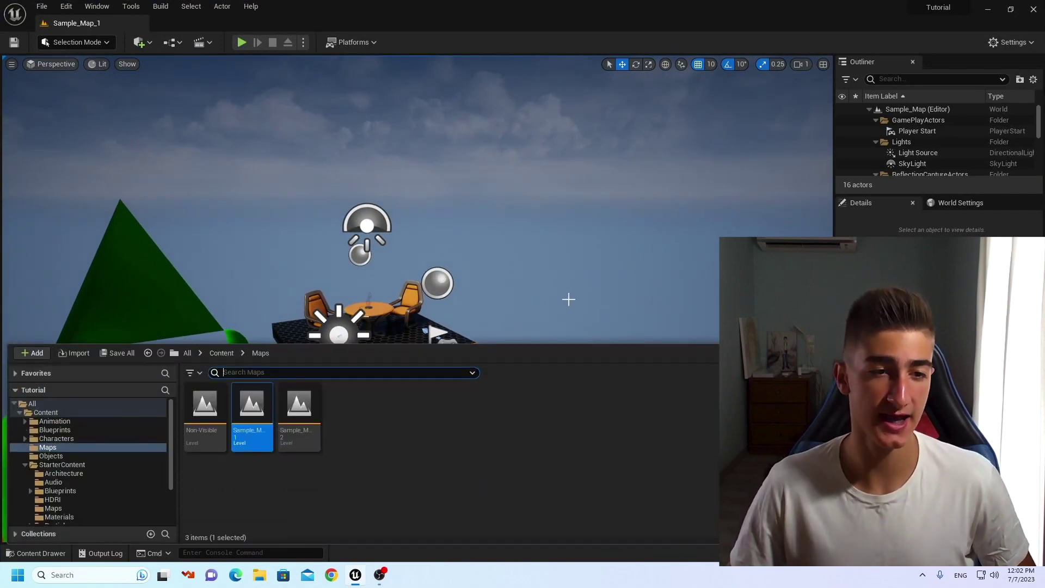
double_click(203, 428)
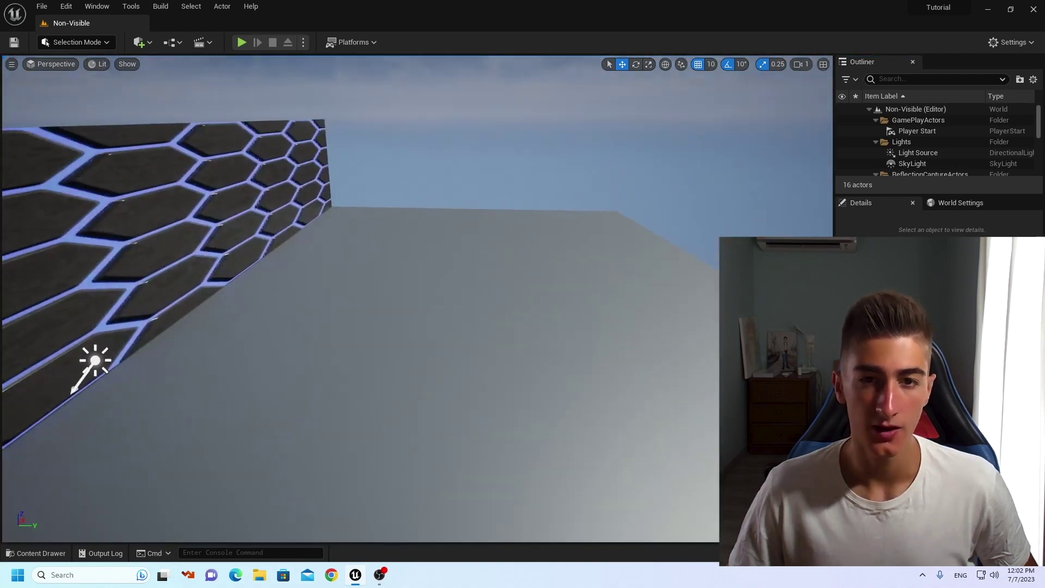
right_click_drag(417, 299, 264, 299)
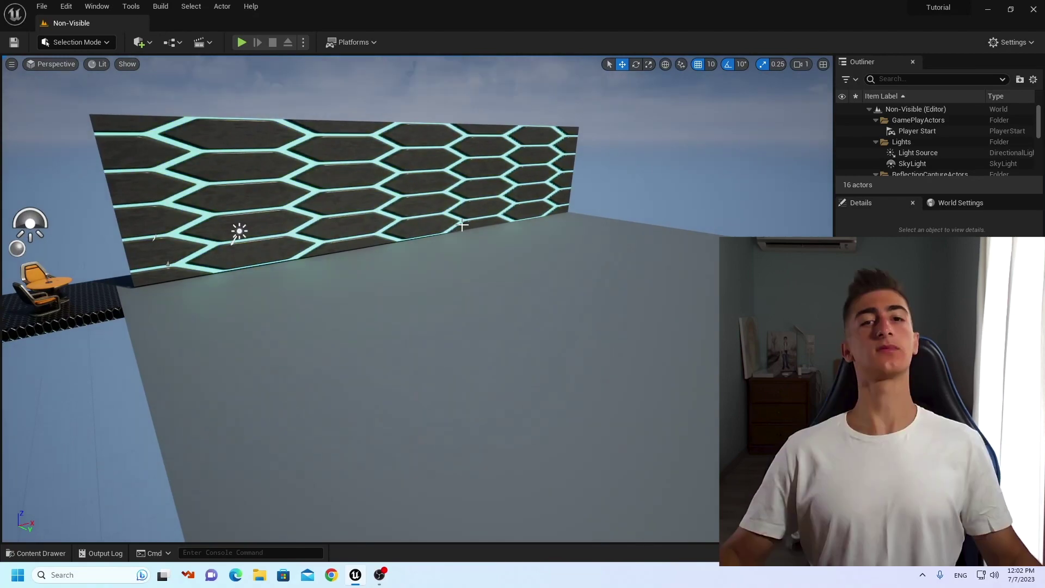
right_click_drag(439, 128, 482, 195)
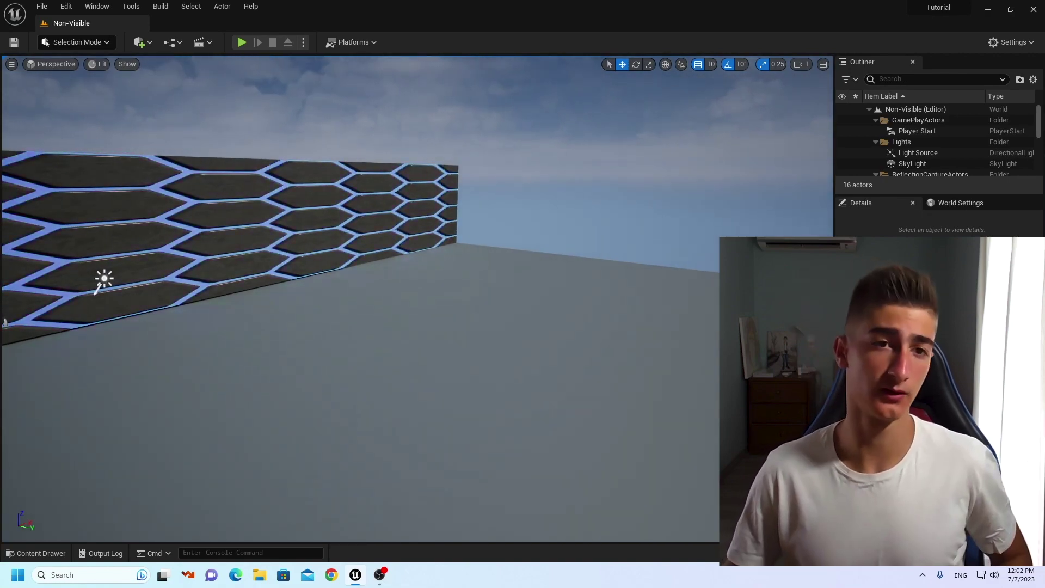
right_click_drag(481, 195, 411, 277)
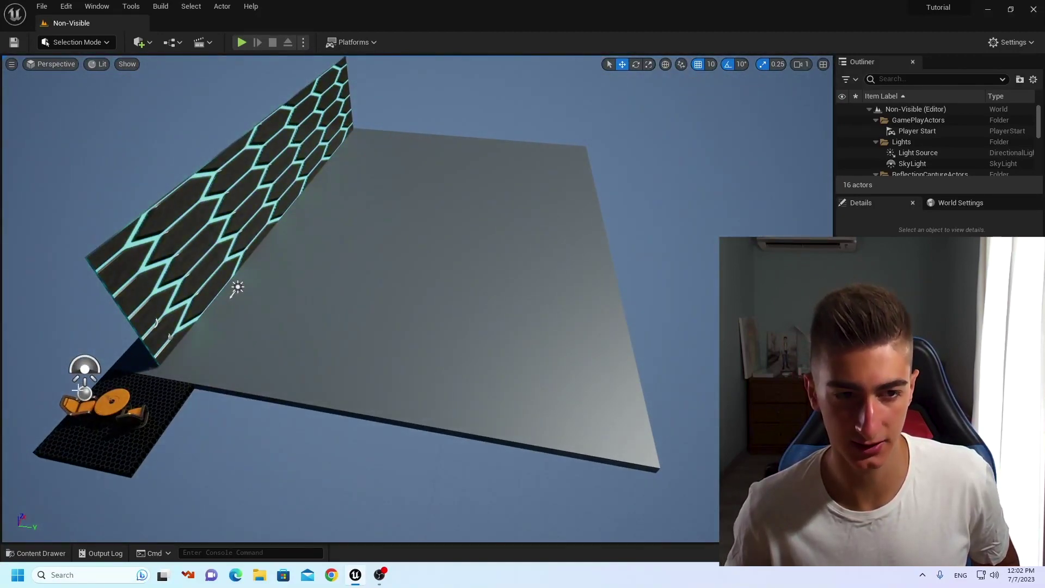
Delete the small dark floor, the table, both chairs and the statue beside the hexagon-patterned wall.
right_click_drag(10, 389, 168, 374)
left_click(182, 361)
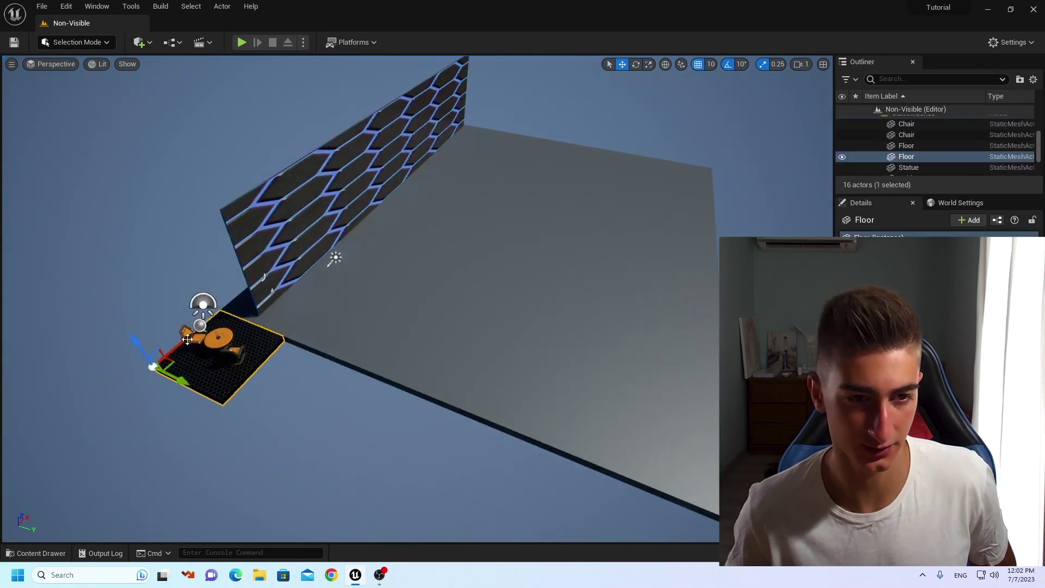
left_click(223, 353, "ctrl")
left_click(217, 337, "ctrl")
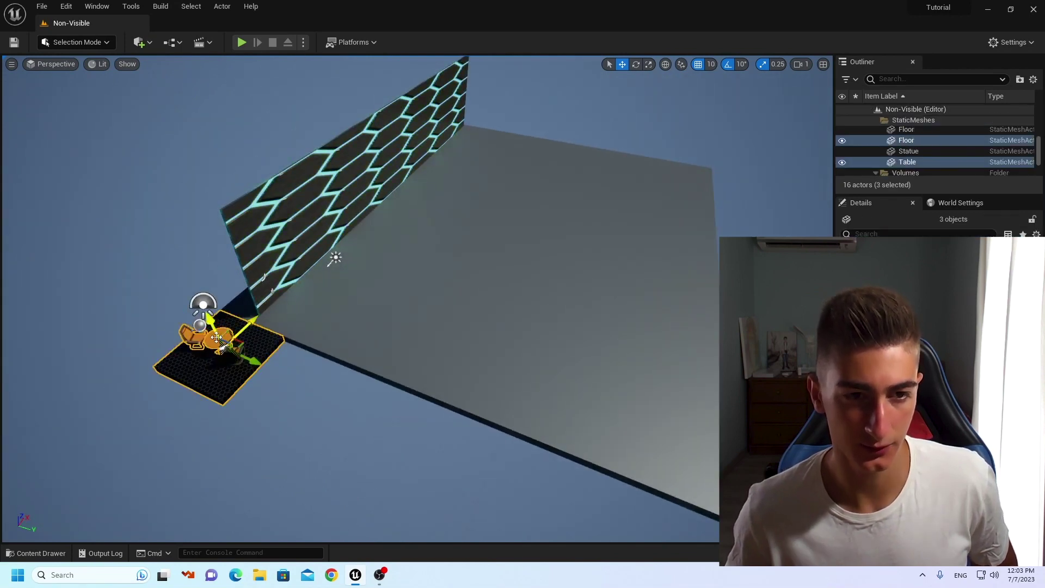
left_click(234, 357, "ctrl")
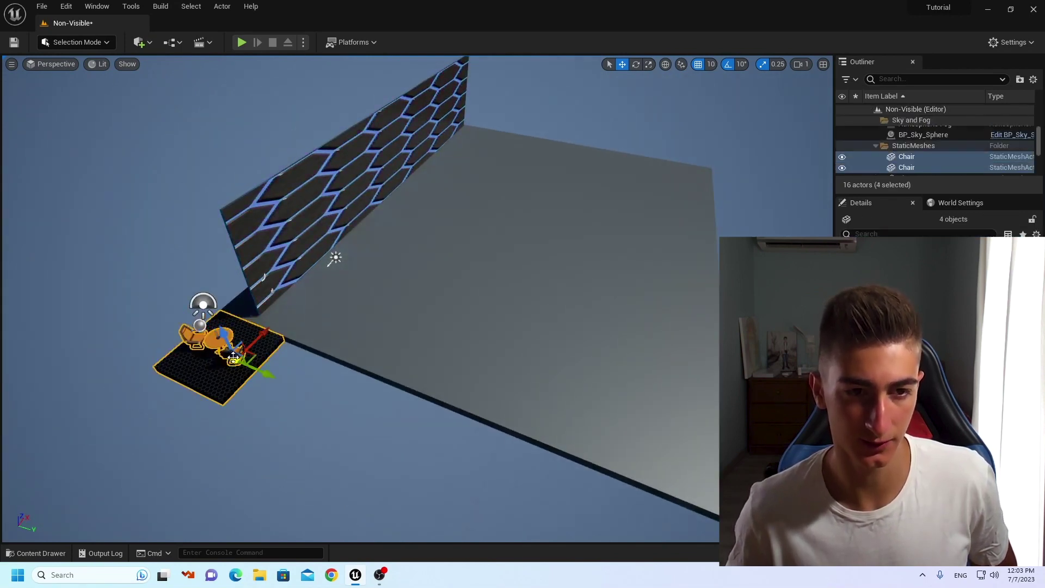
key("Delete")
scroll(175, 345, "up", 3)
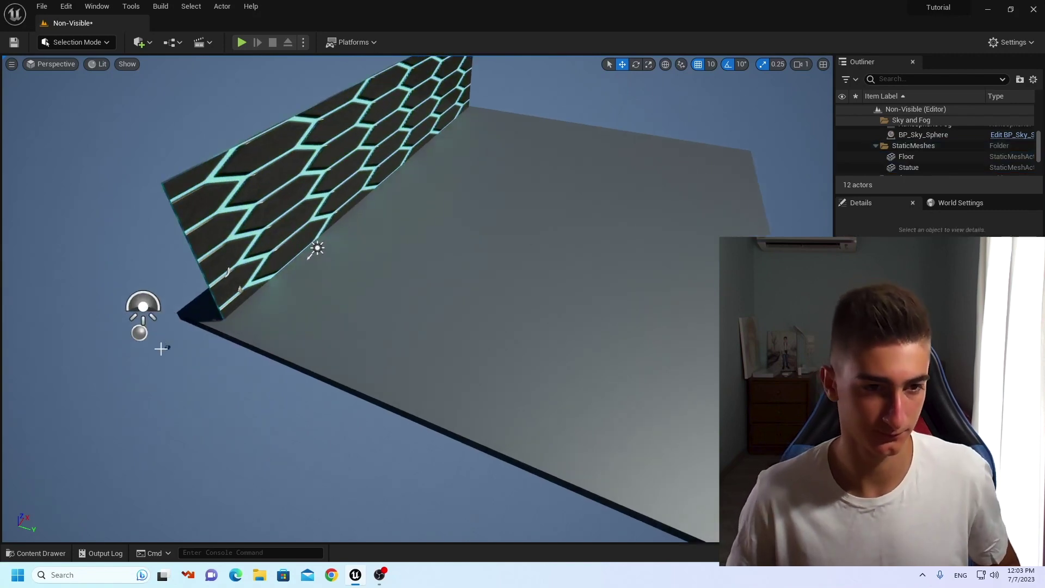
left_click(173, 349)
key("Delete")
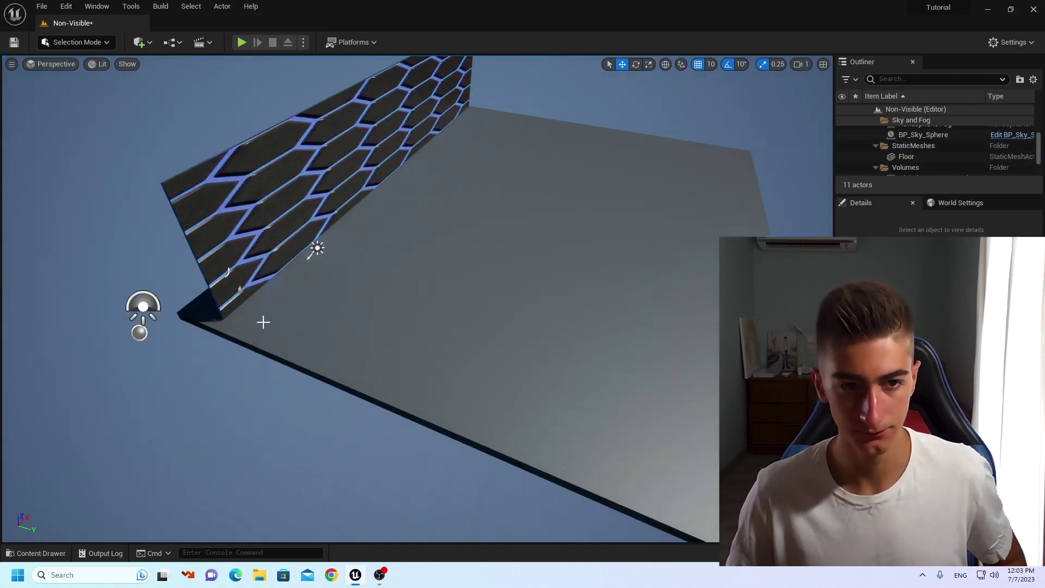
Open the Sample_Map_1 level from the Maps folder.
right_click_drag(259, 347, 329, 321)
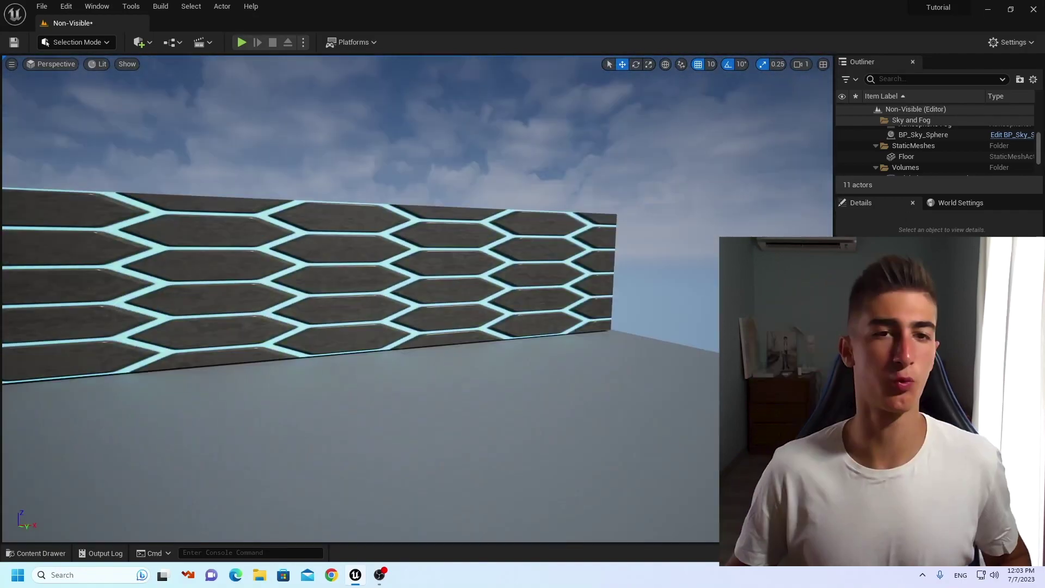
right_click_drag(508, 319, 366, 266)
key("ctrl+space")
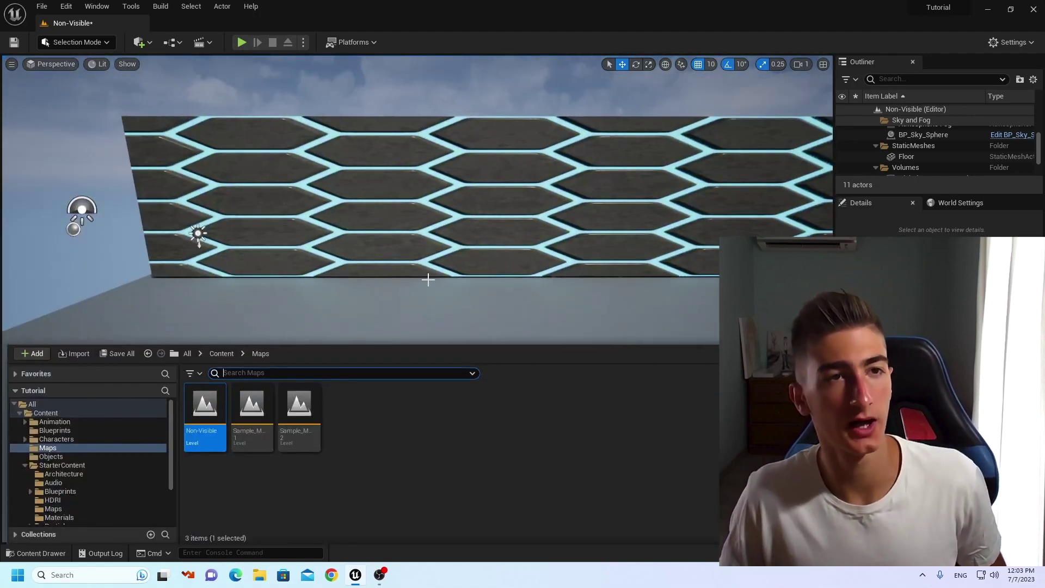
double_click(252, 406)
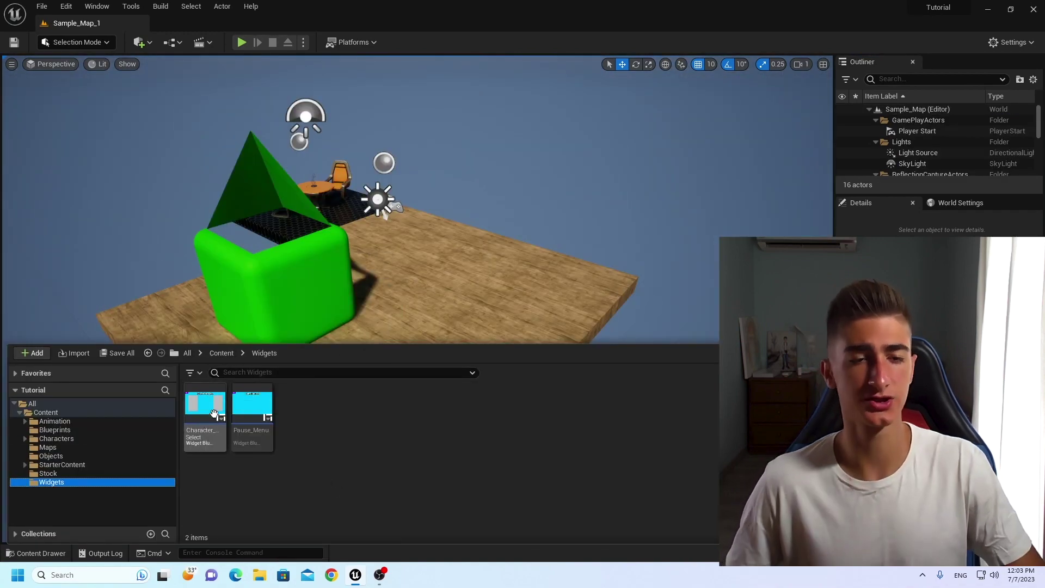
Open the Pause_Menu and Character_Select widget blueprints from the Widgets folder.
double_click(254, 412)
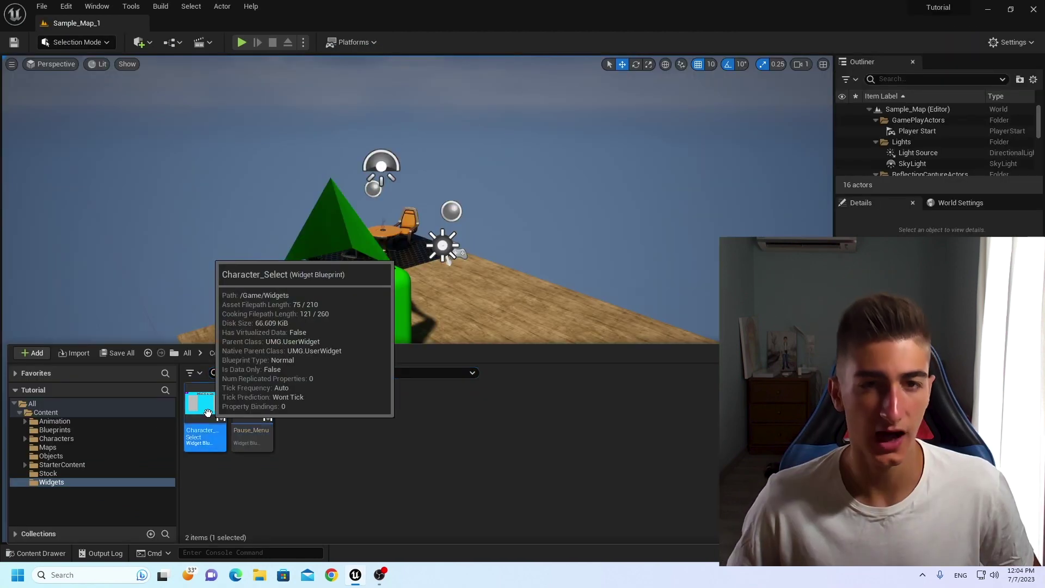
double_click(207, 412)
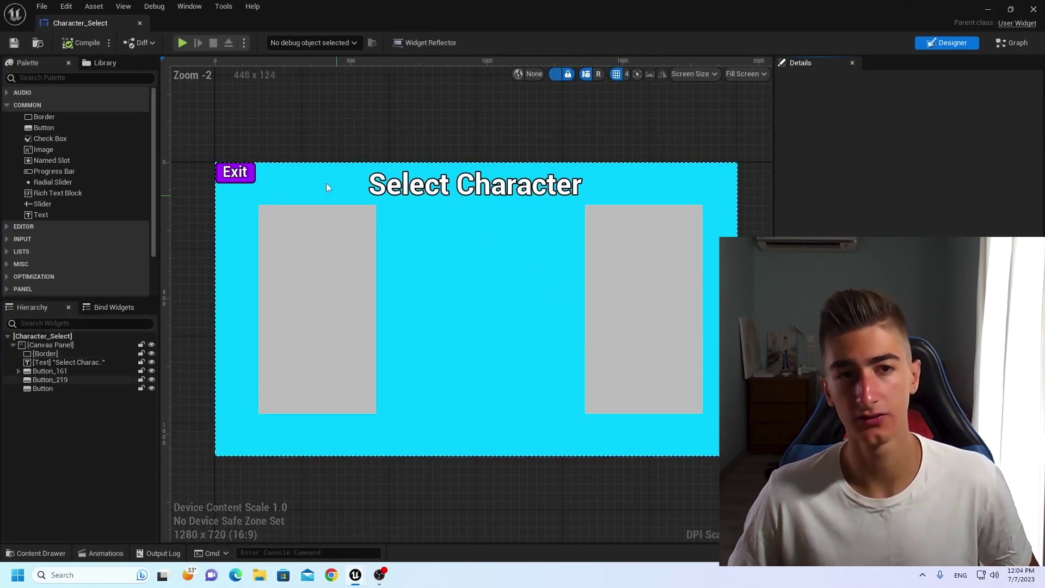
Examine the Exit button's slot, style and sound properties in the Character_Select layout.
left_click(224, 181)
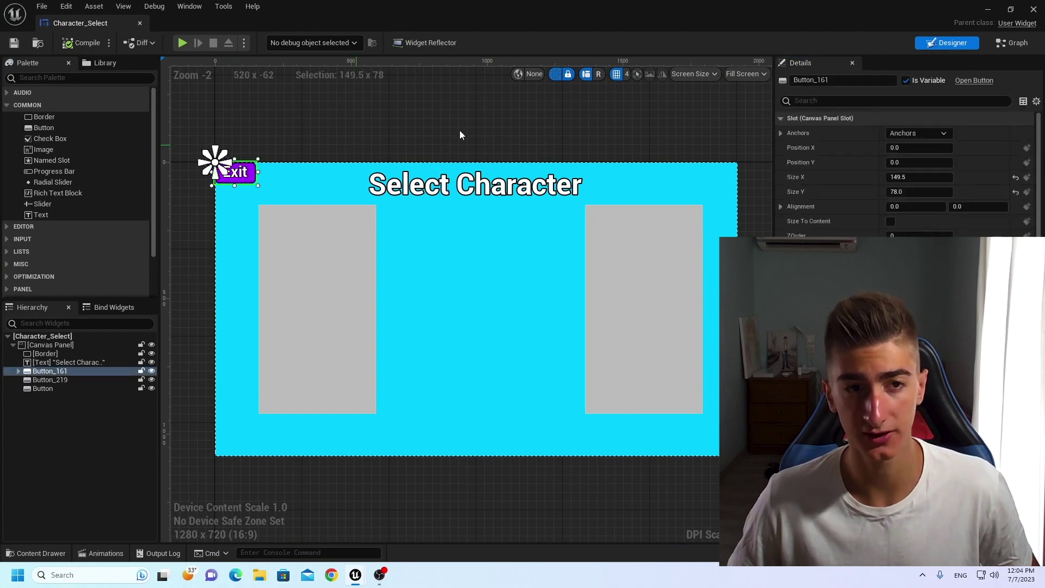
left_click(1003, 42)
right_click_drag(997, 74, 569, 413)
scroll(621, 374, "down", 1)
scroll(610, 378, "up", 1)
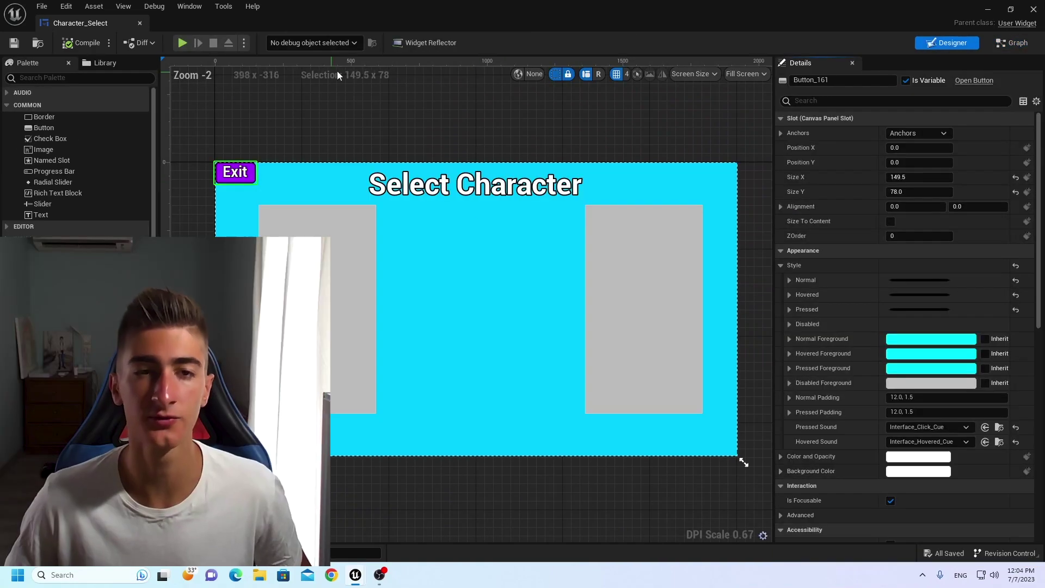
right_click_drag(626, 127, 582, 112)
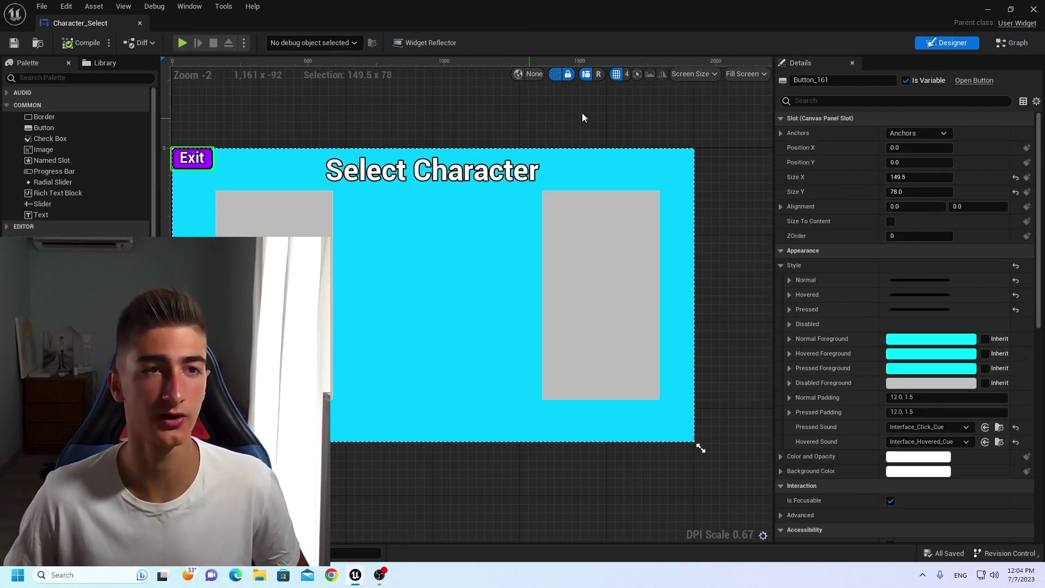
right_click_drag(357, 121, 424, 137)
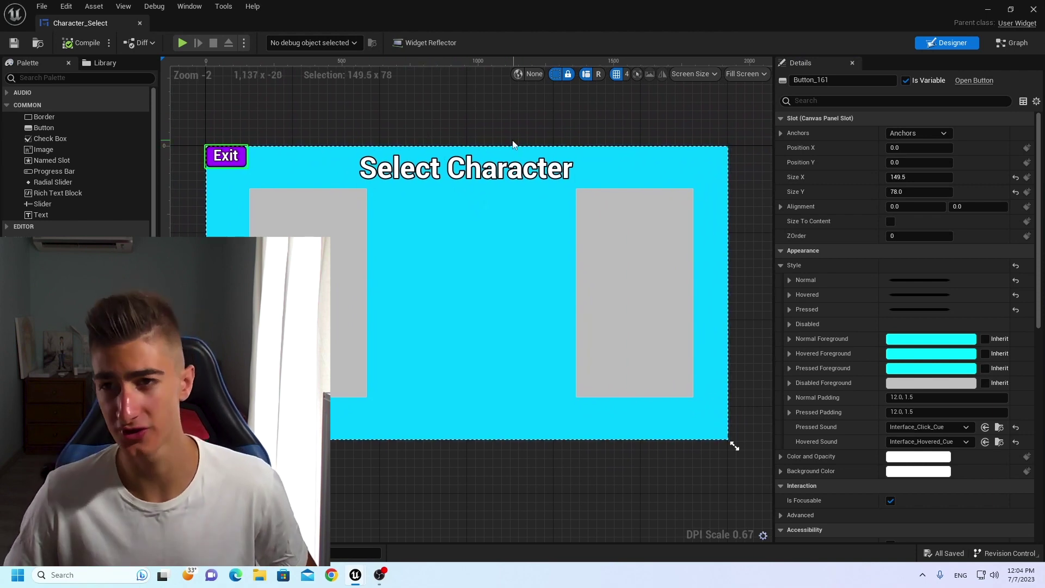
Check the font settings and anchor presets of the "Select Character" title text.
left_click(426, 168)
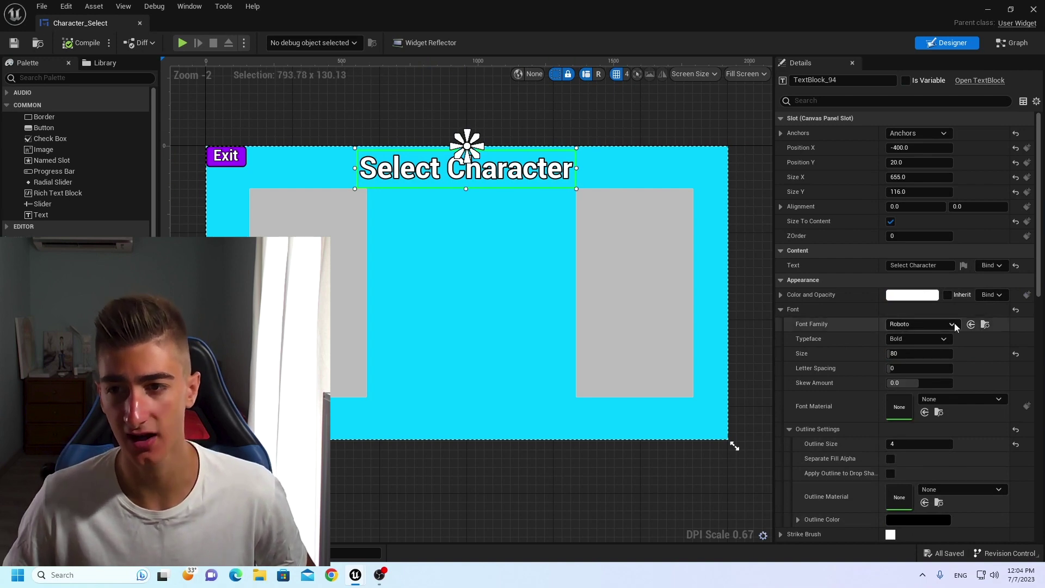
left_click(926, 136)
left_click(929, 134)
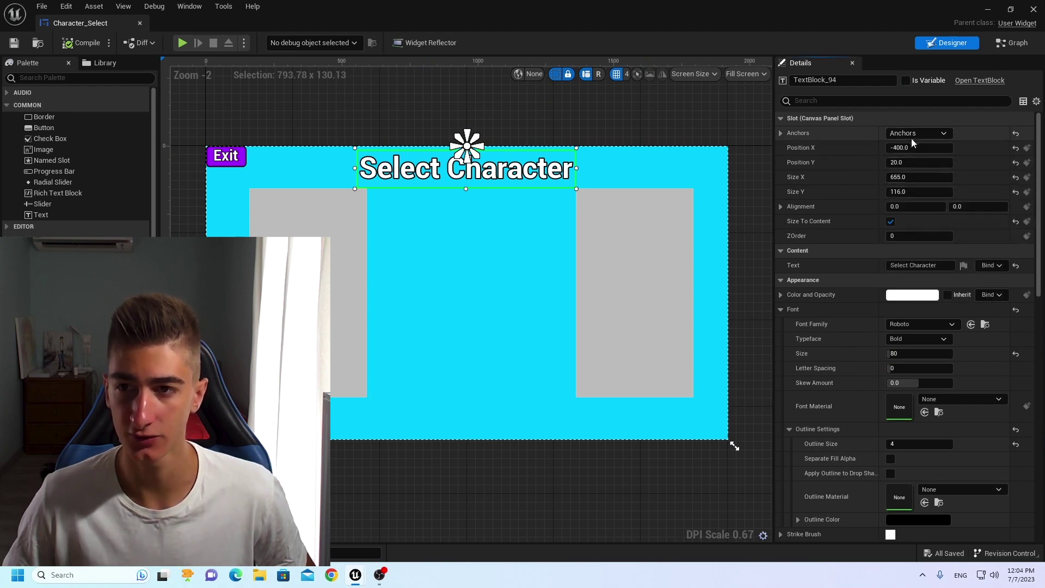
left_click(911, 134)
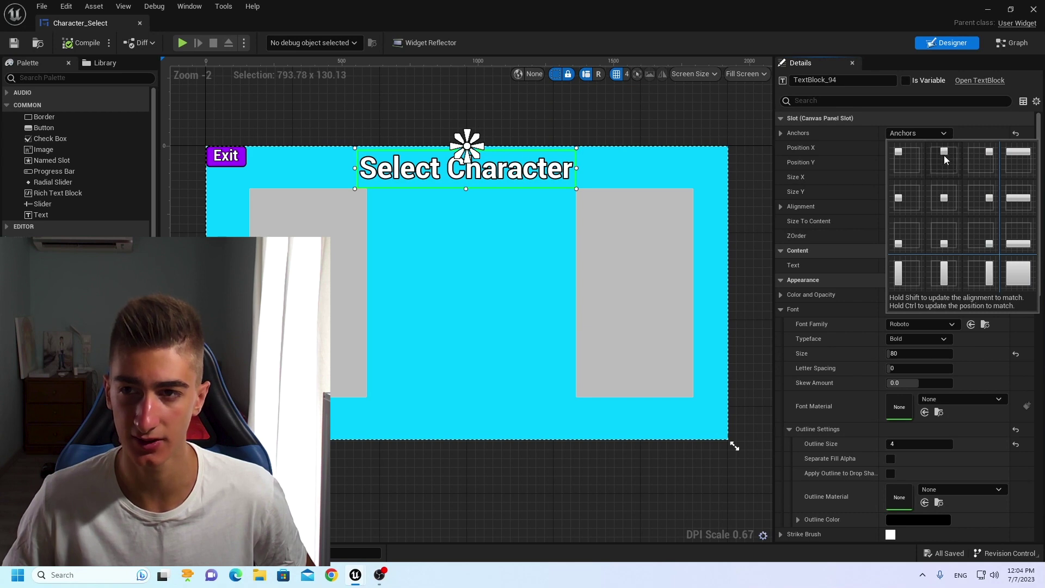
left_click(620, 131)
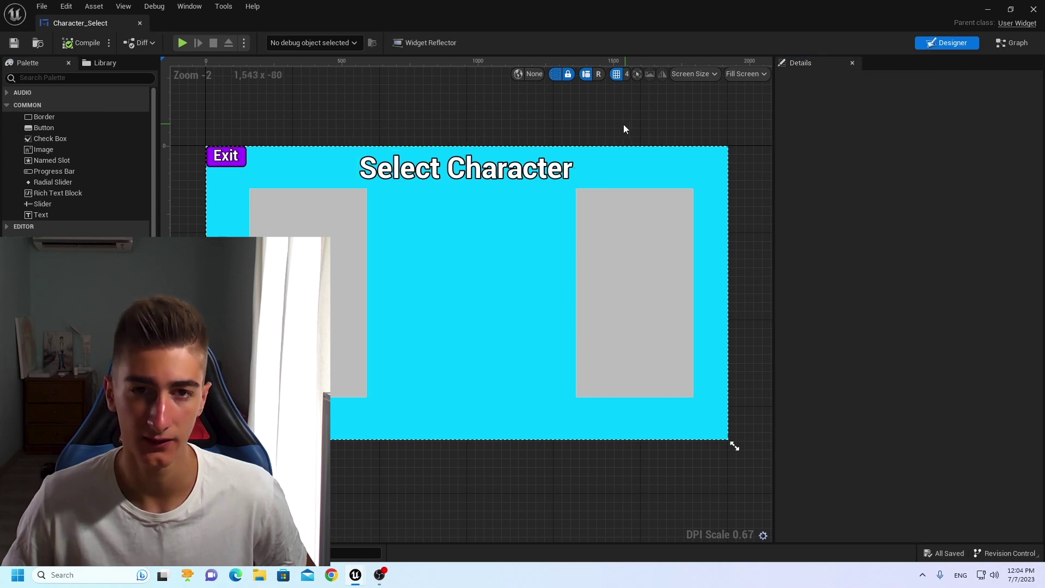
Review the Exit button's properties and the anchor presets of the grey character button nearest to it.
left_click(208, 158)
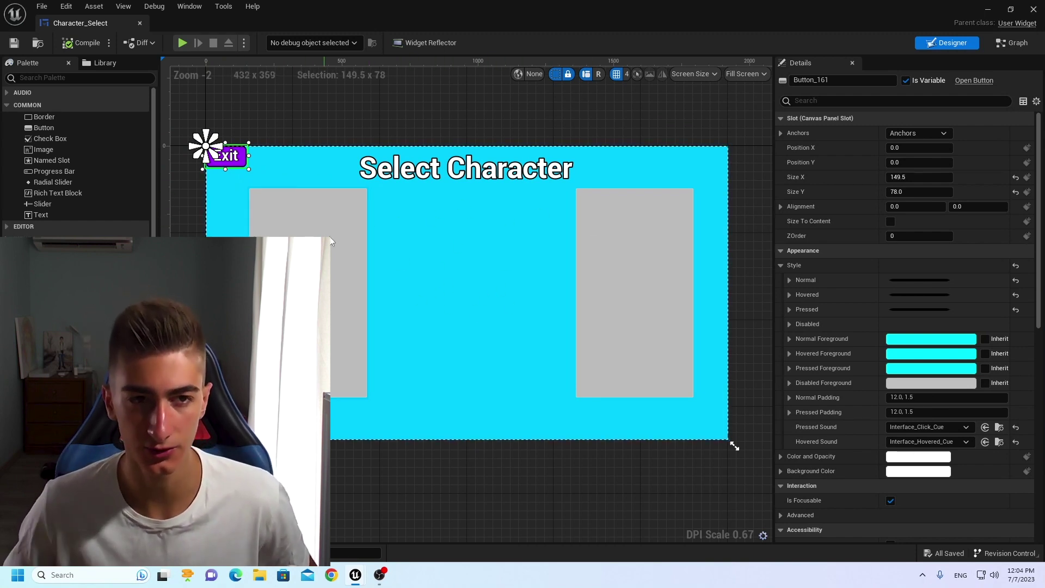
left_click(188, 299)
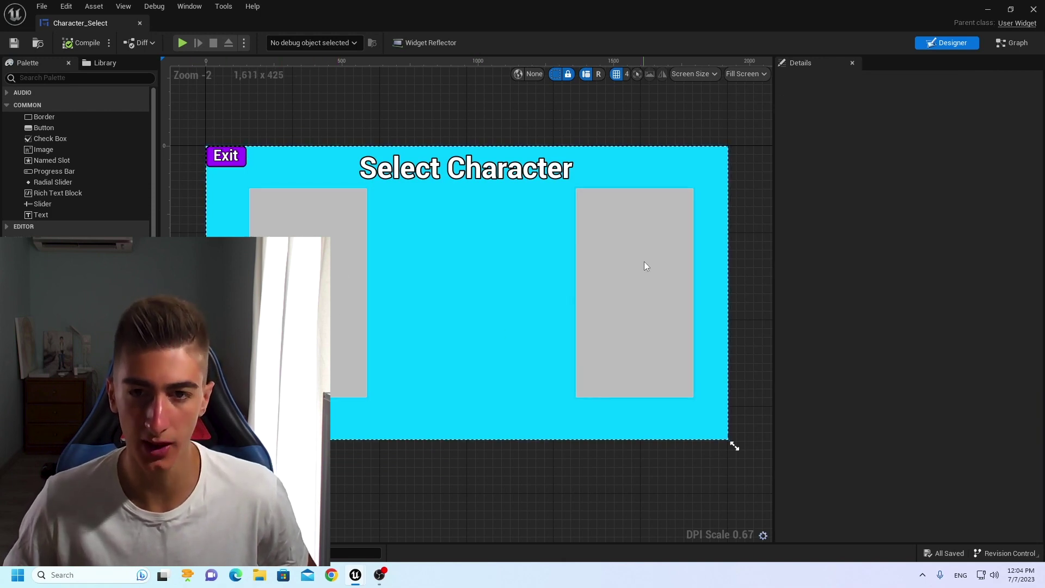
left_click(362, 279)
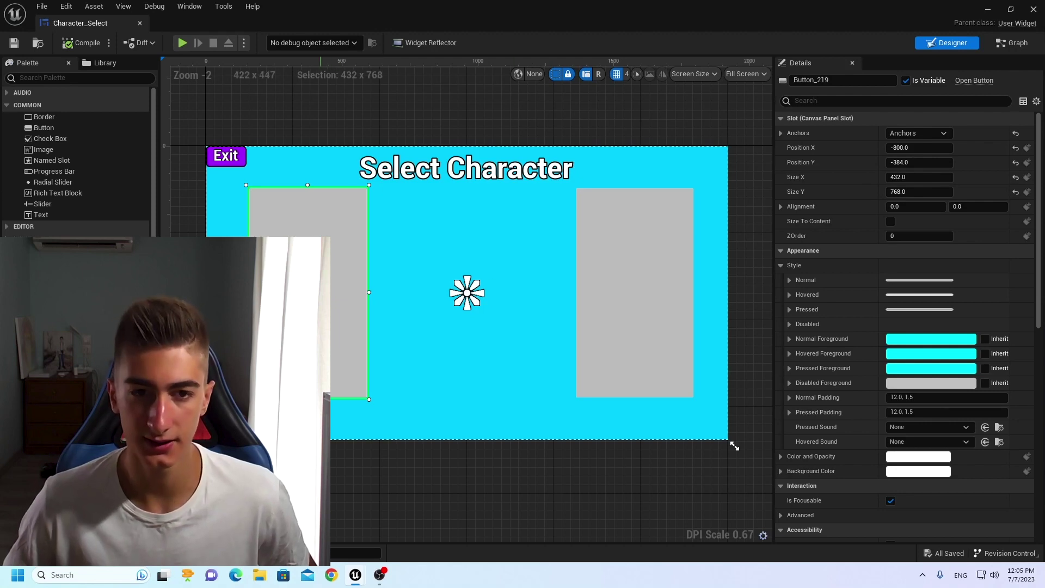
left_click(915, 135)
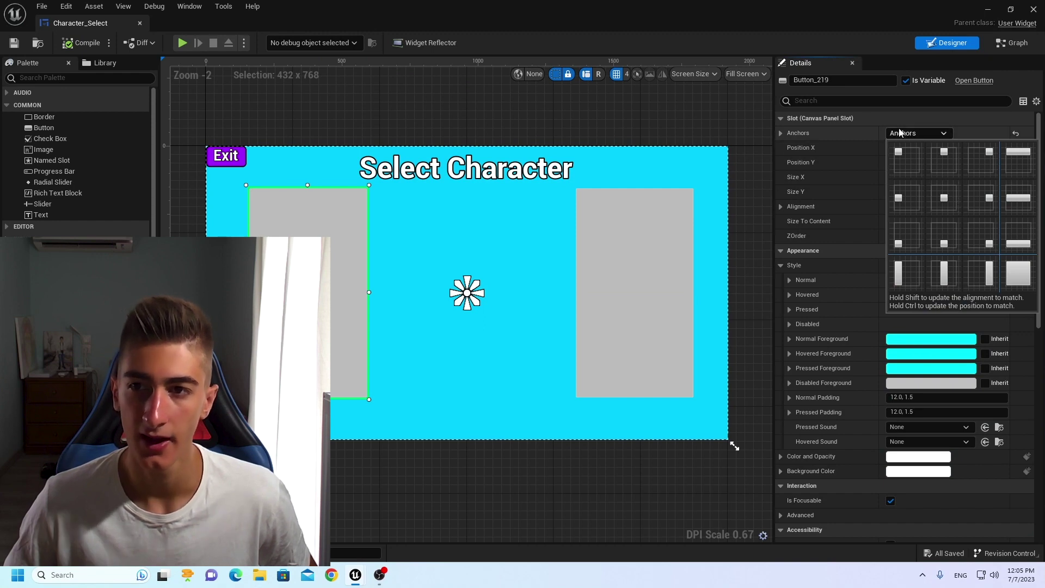
left_click(900, 129)
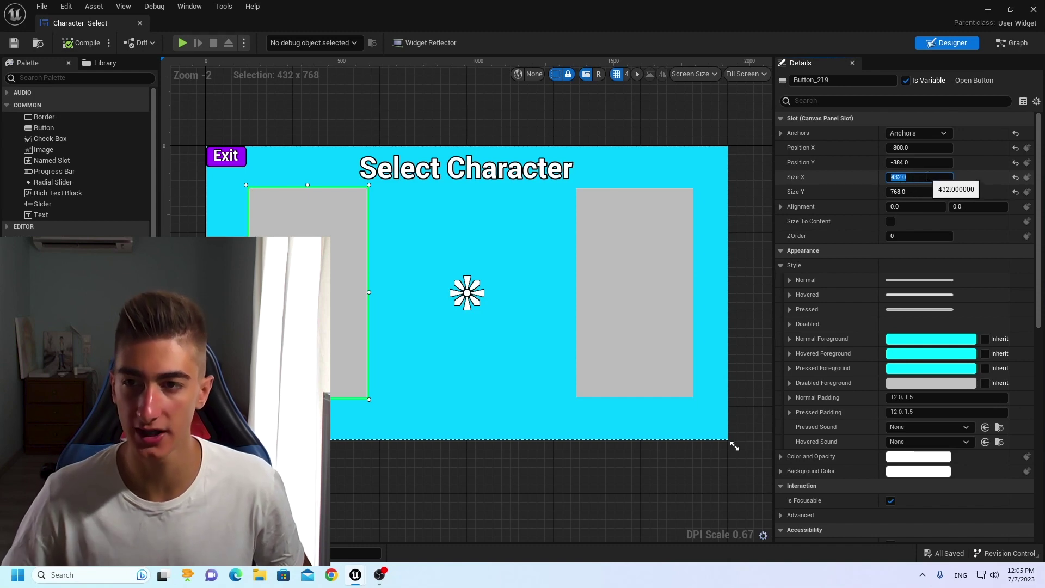
Set the selected grey character button's Size X to 108 and restore it to 432 by multiplying by 4.
key("Return")
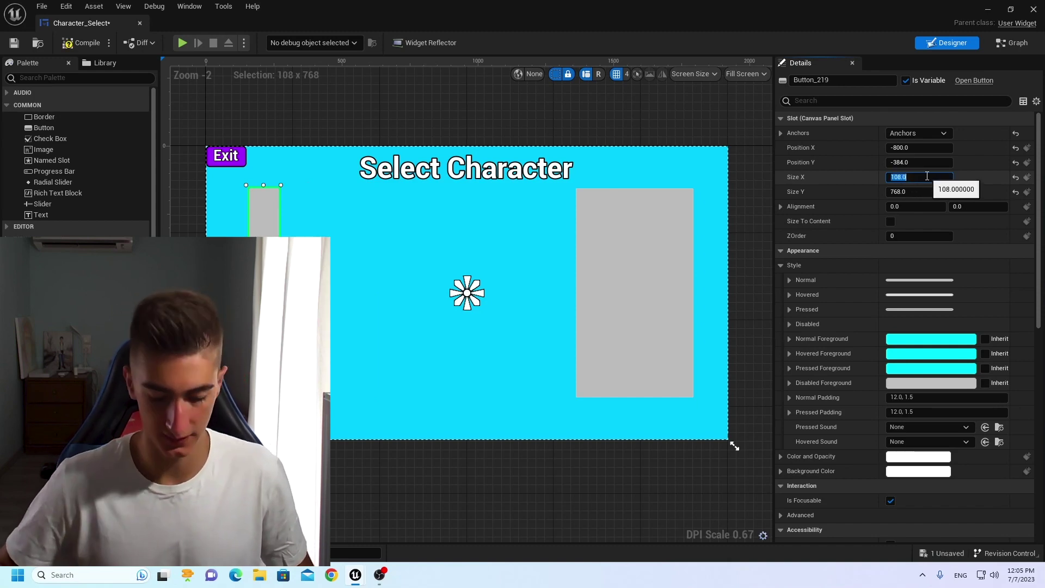
type("4")
key("Return")
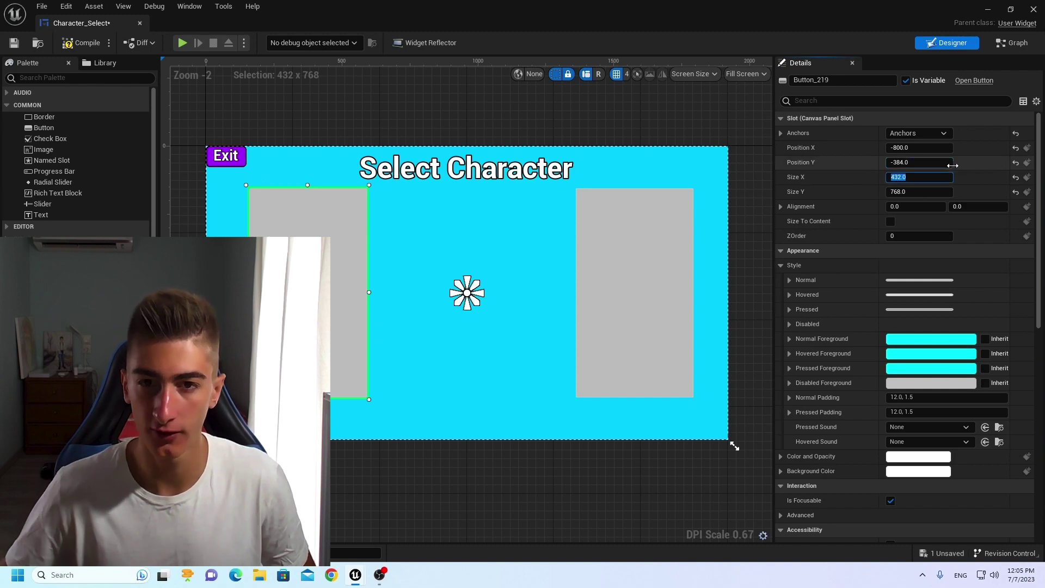
Set the selected grey character button's Size Y to 192.
left_click(923, 193)
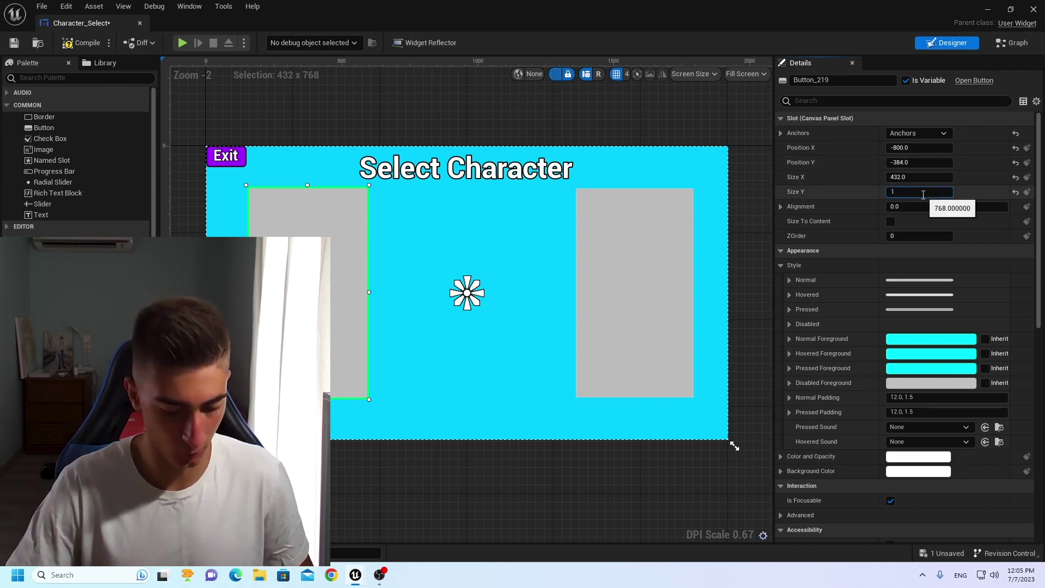
type("192")
key("Return")
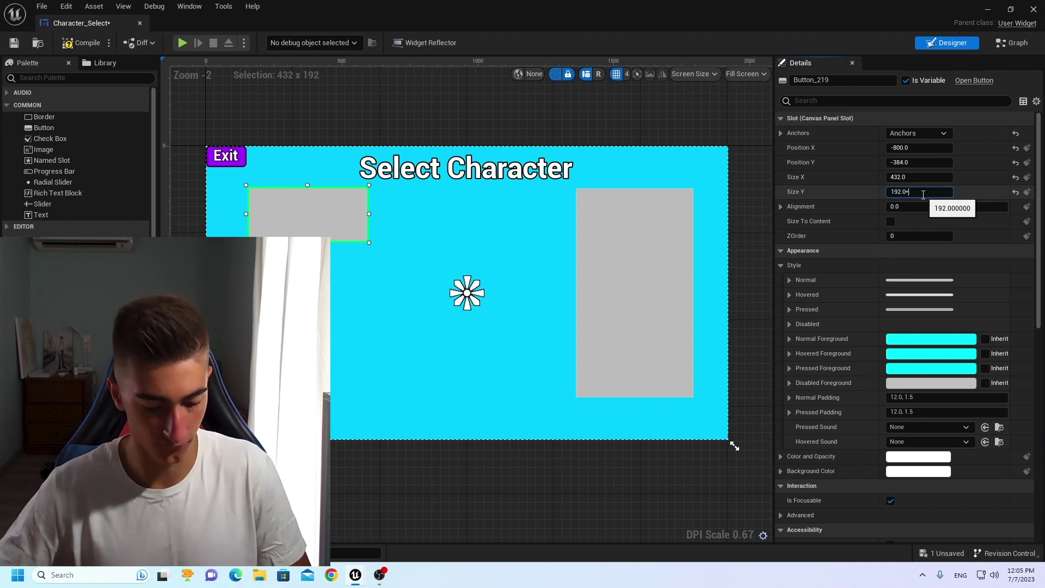
Restore the left grey character button's Size Y to 768 by multiplying its value by 4.
key("Return")
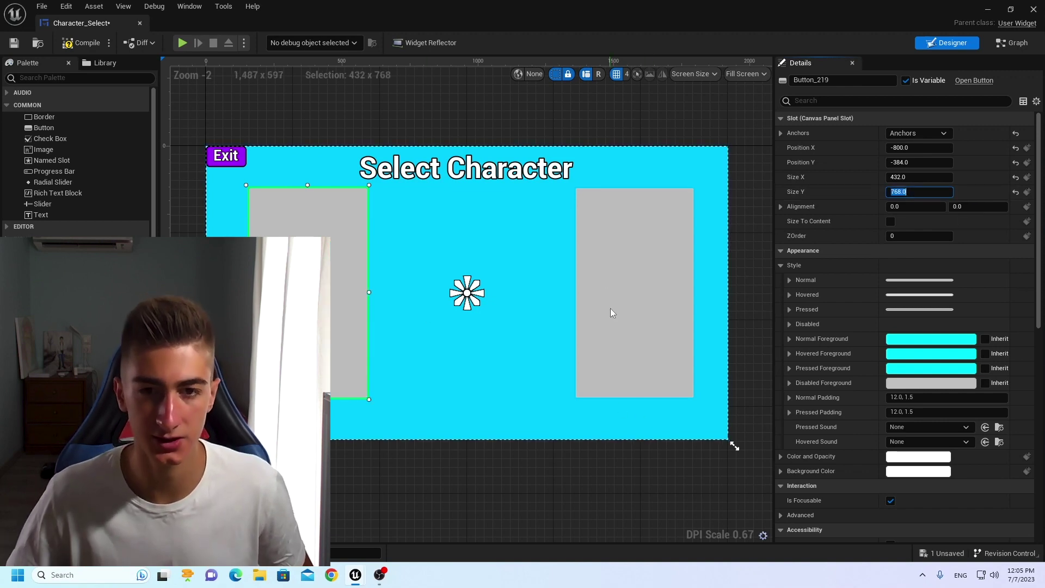
left_click(349, 279)
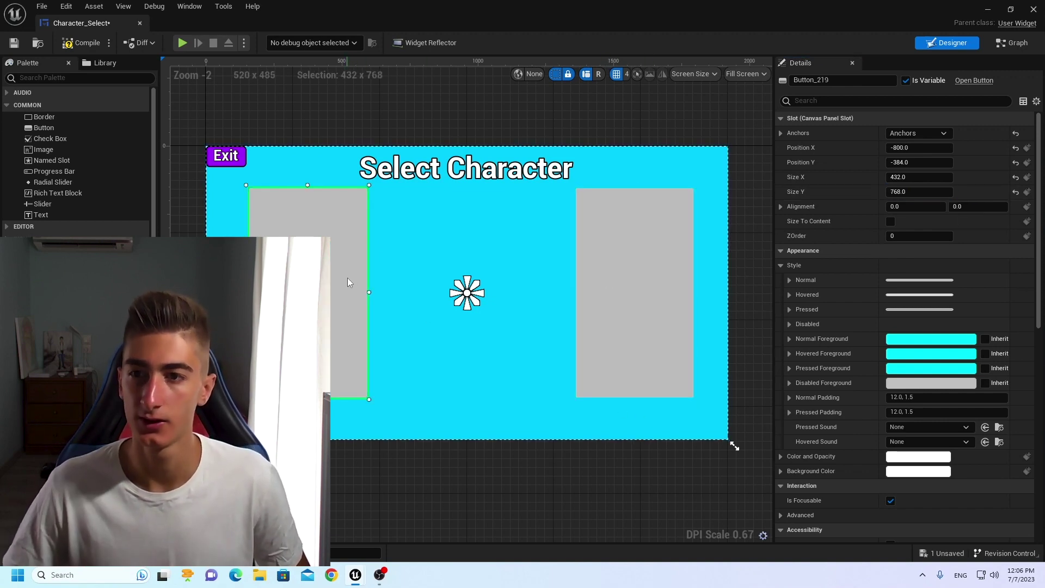
left_click(364, 264)
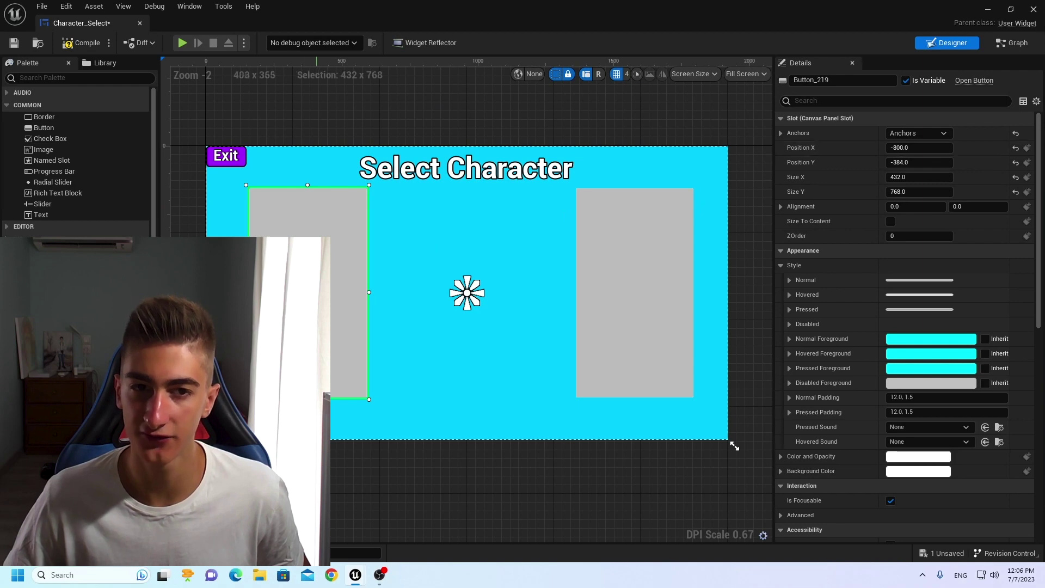
Compare the position values of the left and right grey character buttons, and compile and save the widget.
left_click(604, 294)
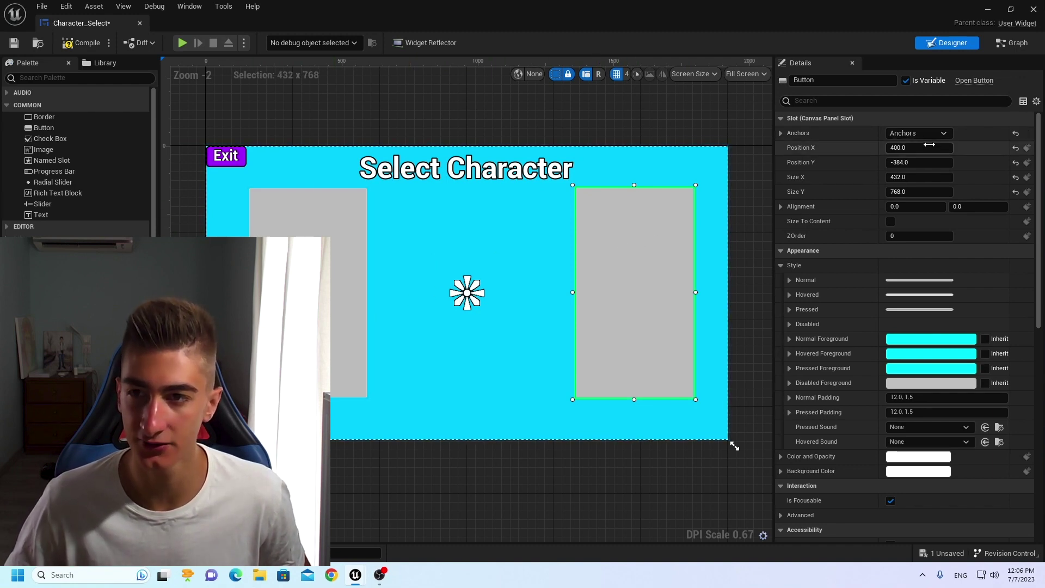
left_click(338, 250)
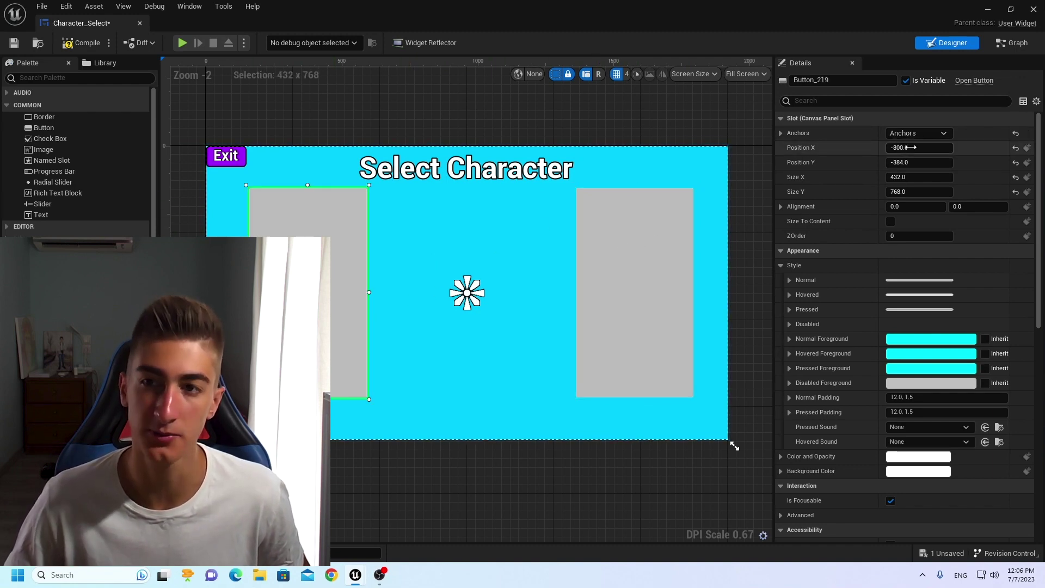
left_click(600, 237)
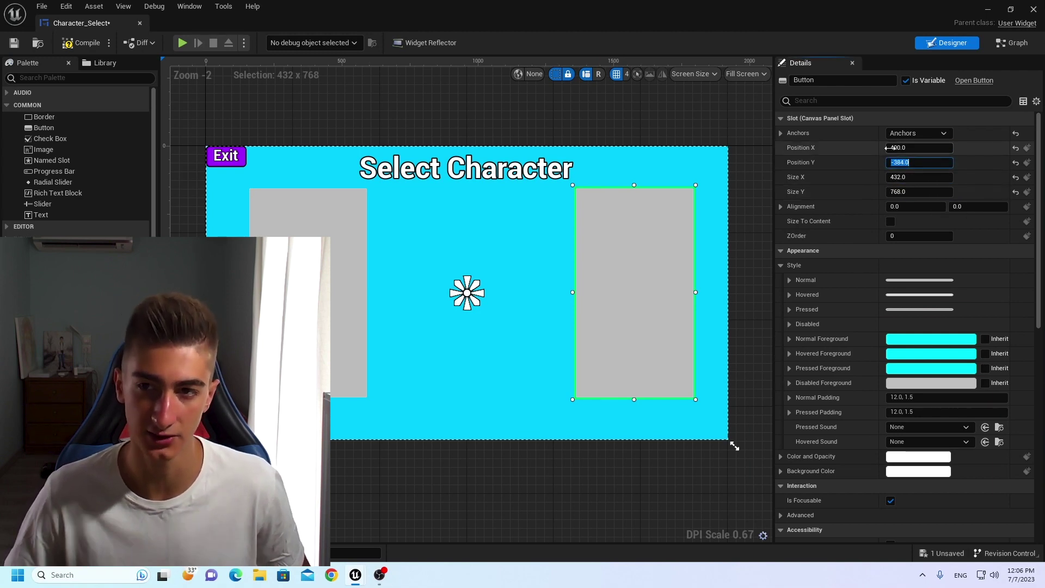
left_click(515, 116)
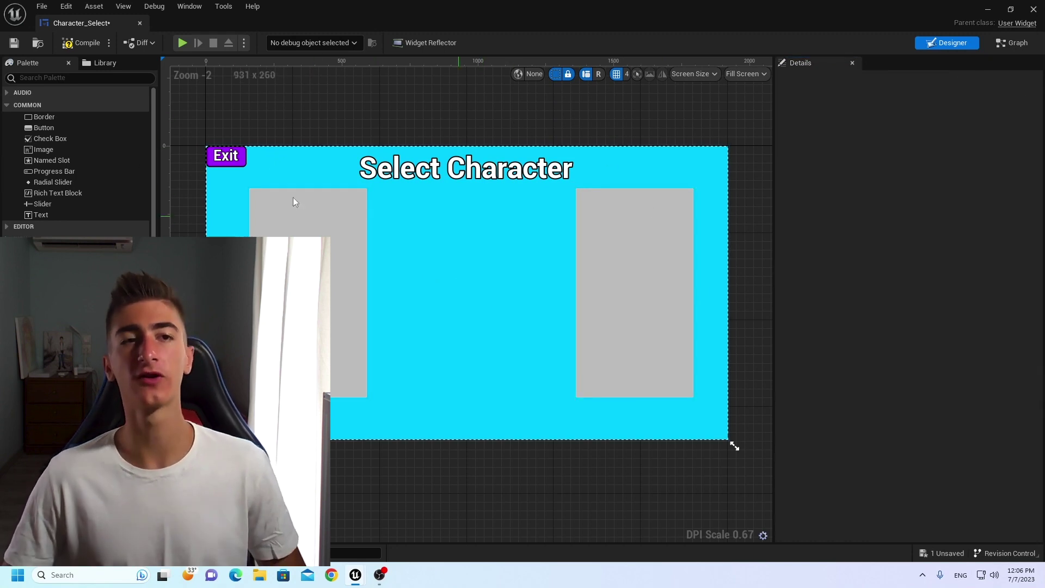
left_click(80, 42)
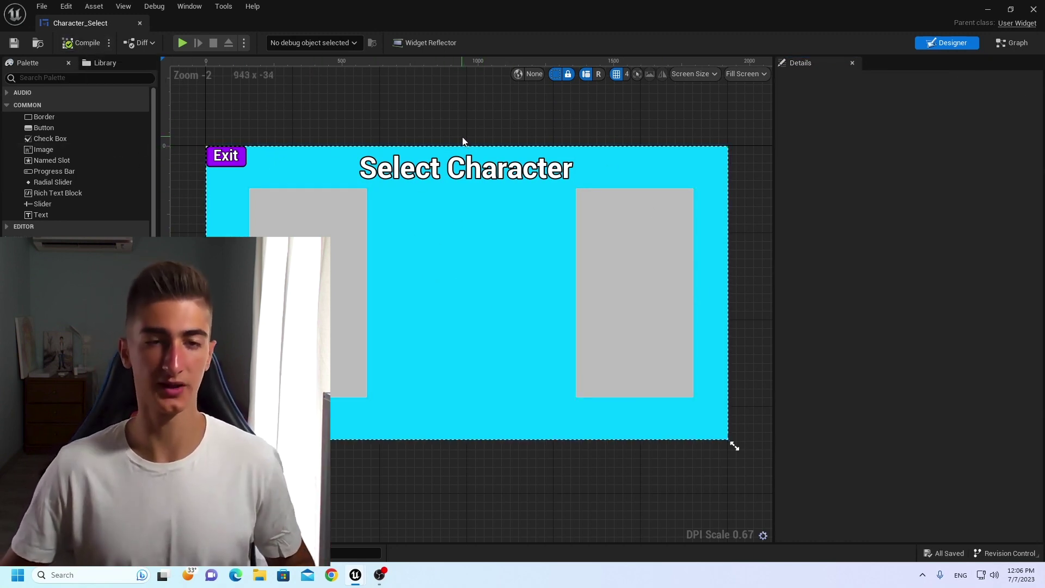
Set the Normal style tint of the left character button to white.
left_click(271, 294)
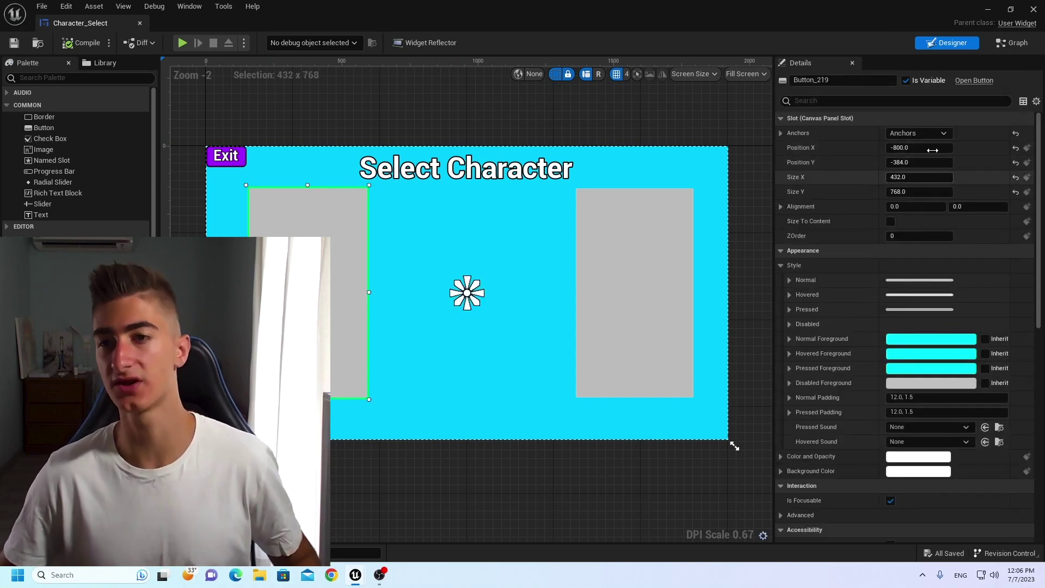
left_click(789, 280)
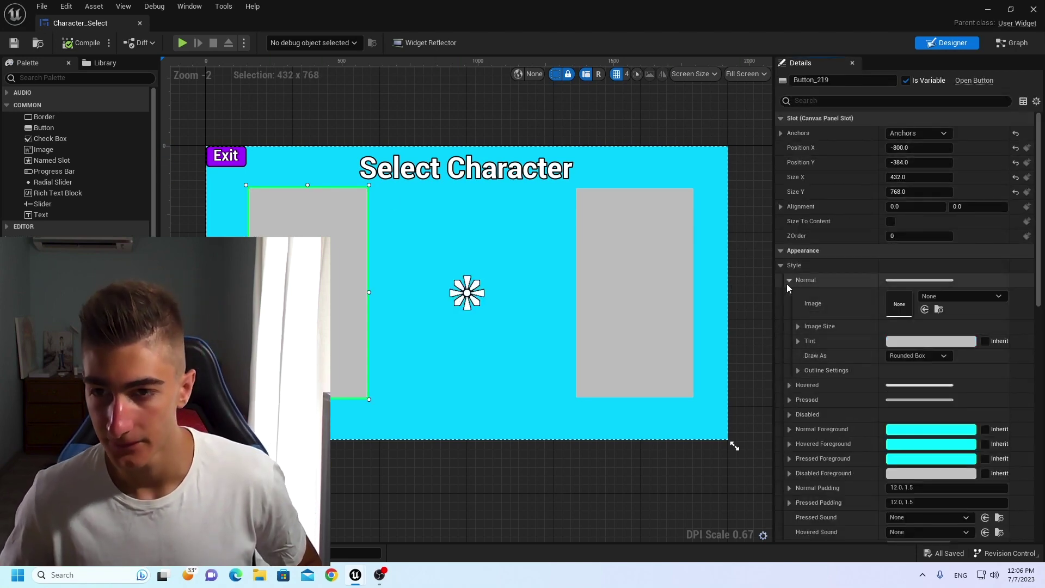
left_click(926, 341)
left_click_drag(836, 348, 838, 269)
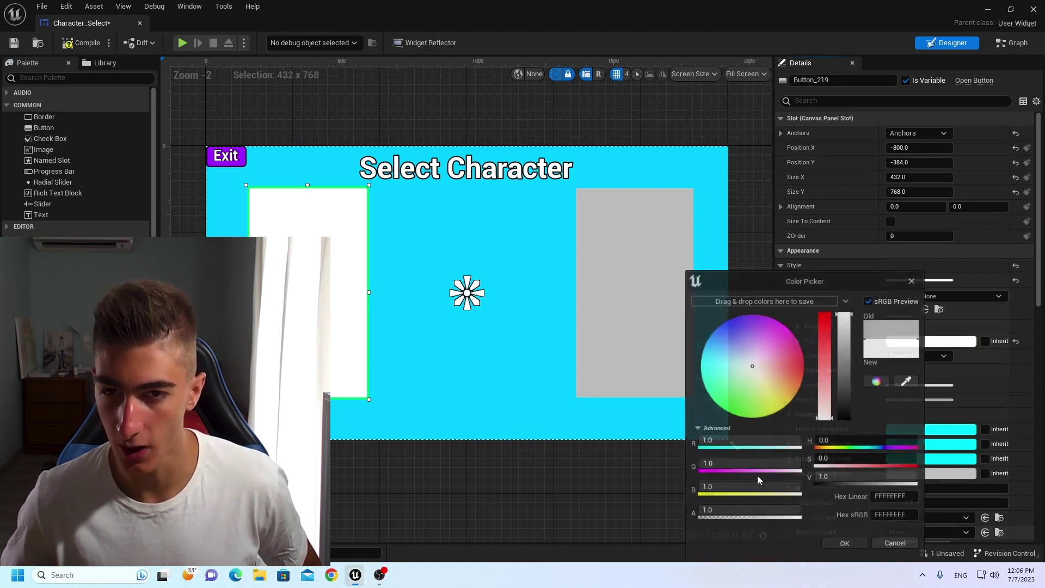
left_click(844, 543)
Set the Normal style tint of the right character button to white as well, and deselect it.
left_click(587, 217)
left_click(940, 342)
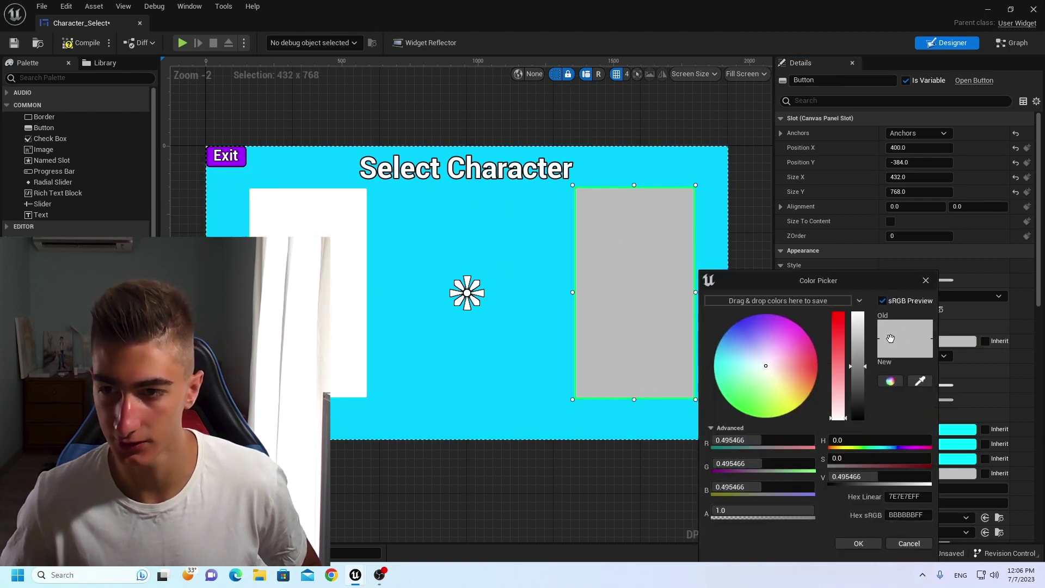
left_click_drag(858, 354, 863, 270)
left_click(859, 543)
left_click(428, 478)
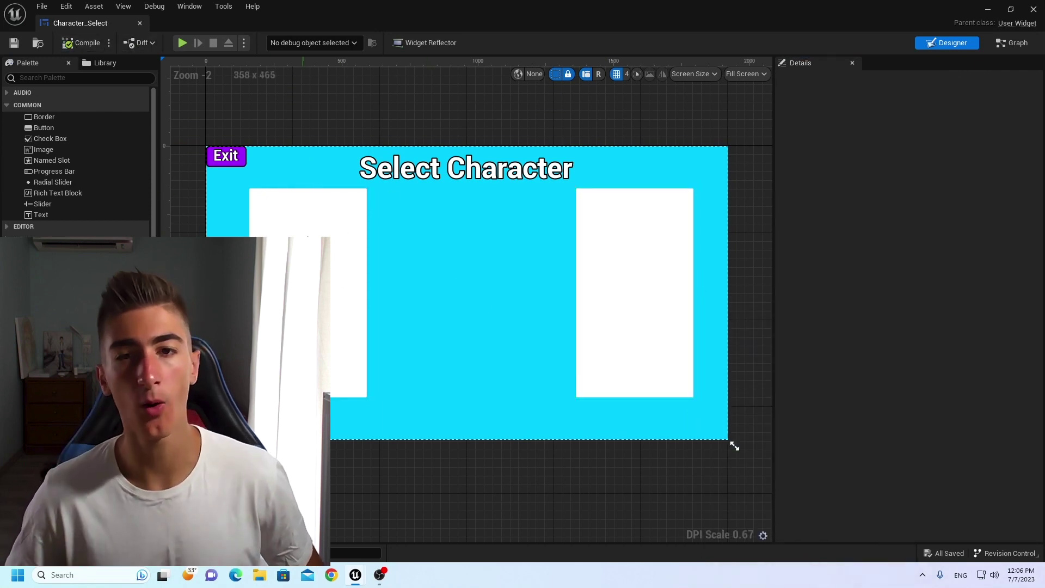
Check the left character button's behavior, navigation and event options, including the On Clicked event.
left_click(320, 252)
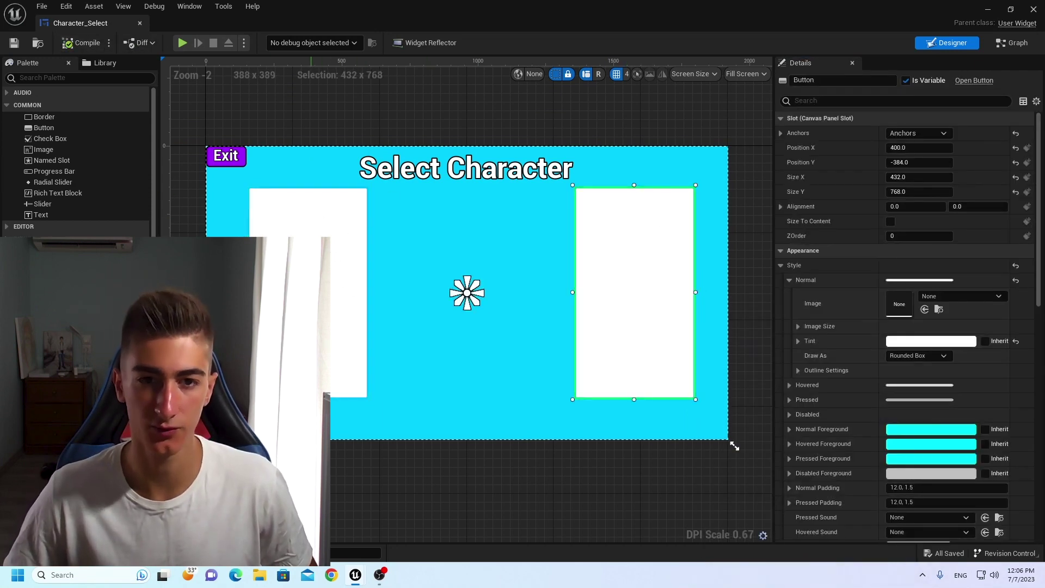
scroll(1005, 425, "down", 12)
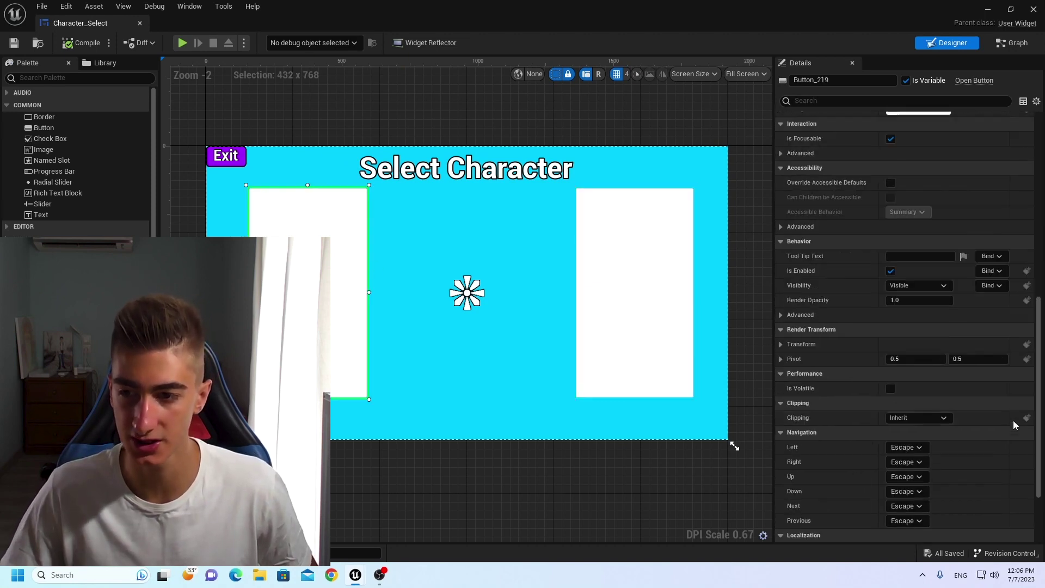
scroll(882, 483, "down", 2)
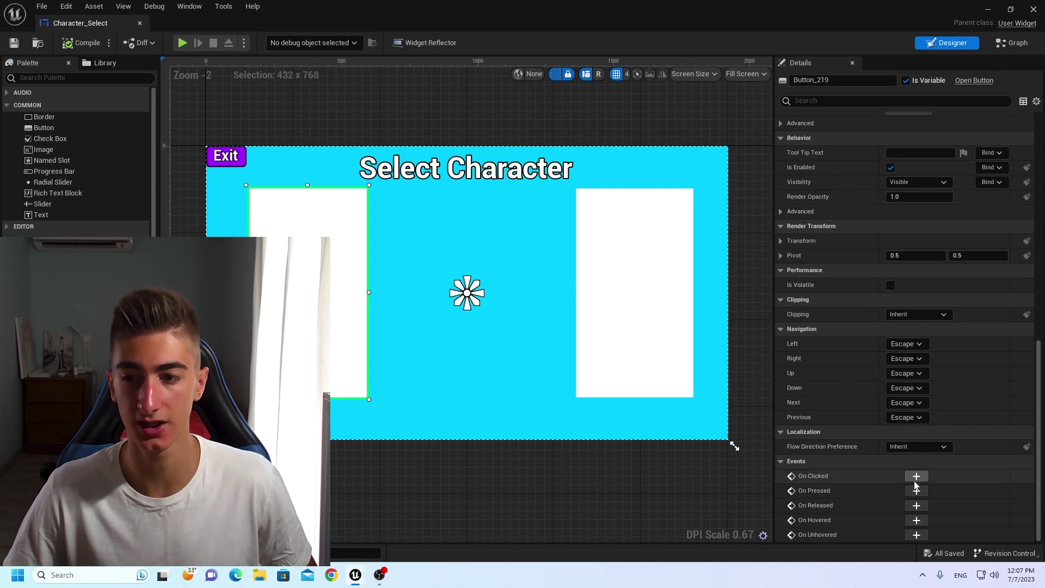
scroll(917, 490, "up", 4)
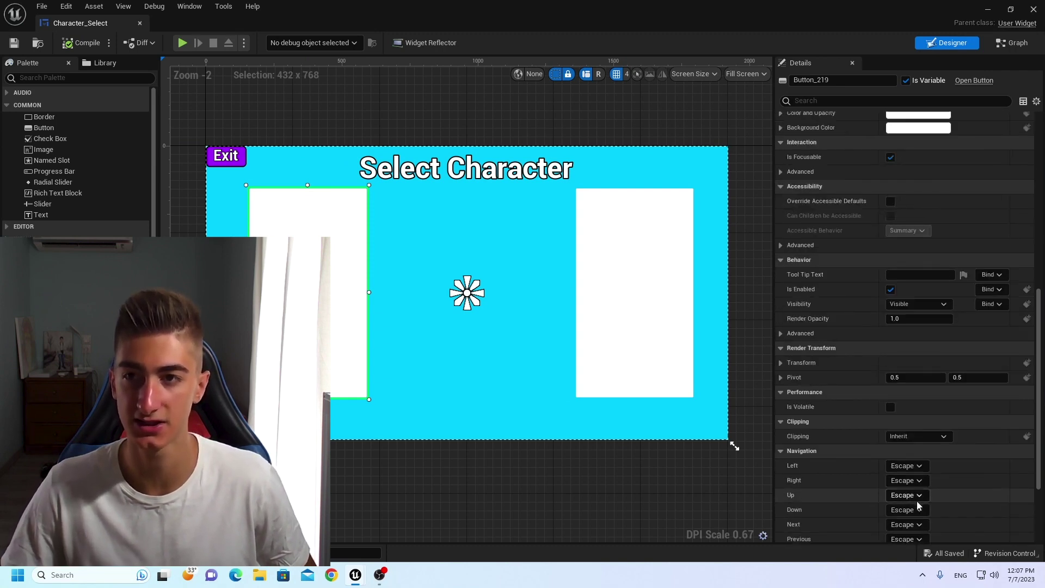
scroll(929, 482, "down", 4)
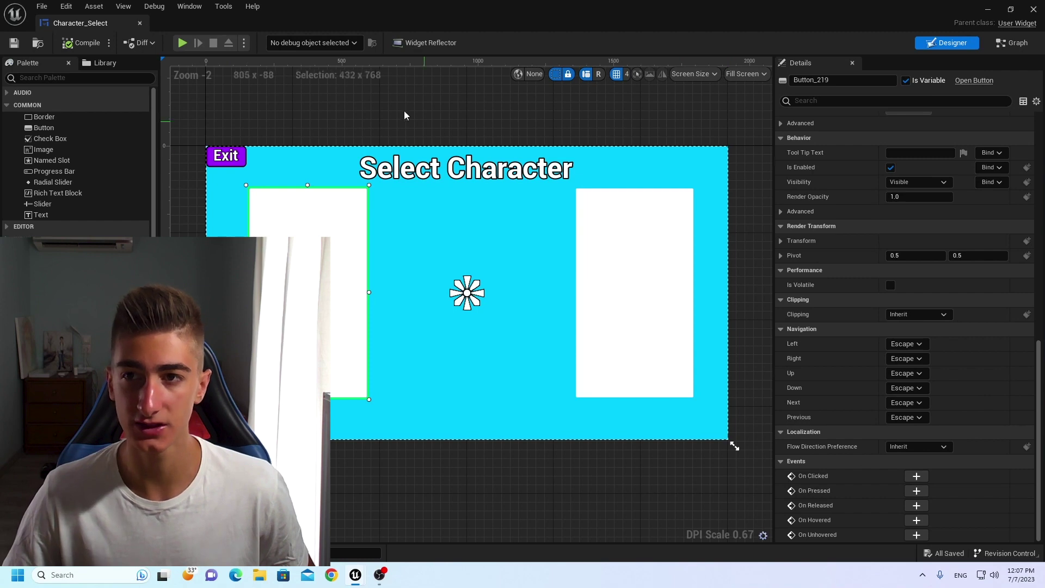
Search the Project Settings for "variab" to check the Authorize Automatic Widget Variable Creation option, and close the settings.
left_click(66, 7)
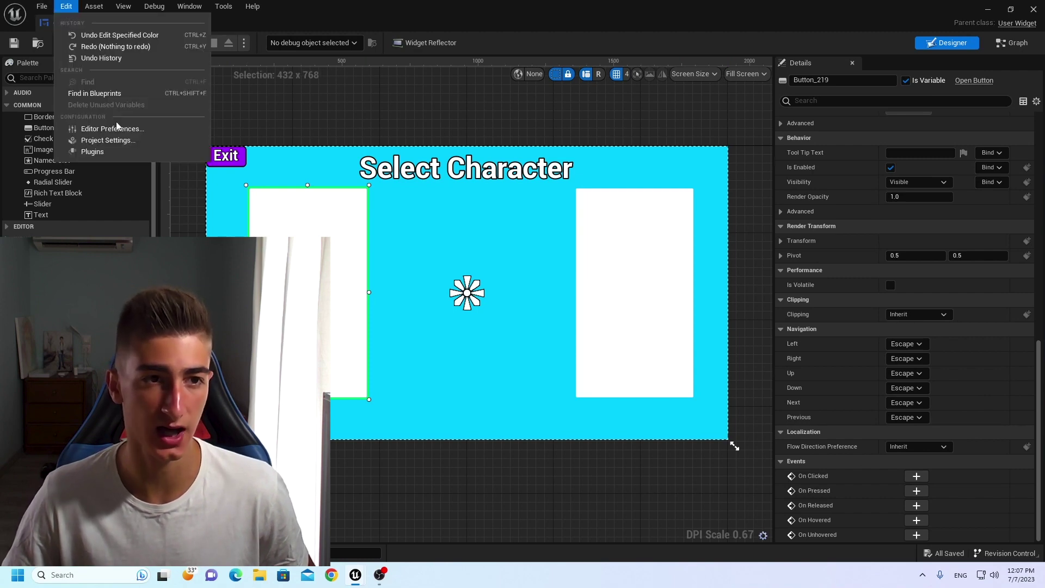
left_click(108, 140)
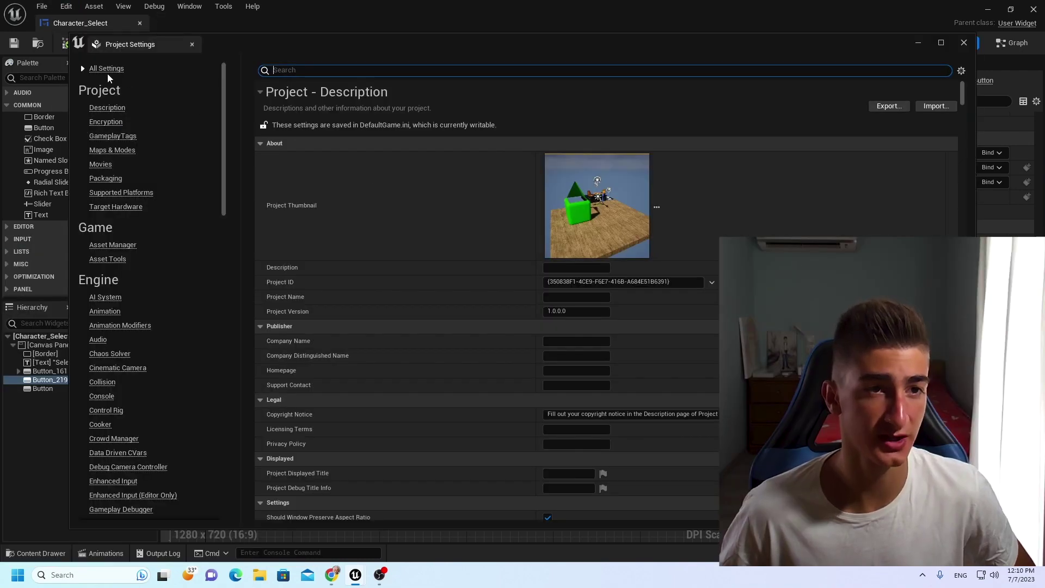
type("v")
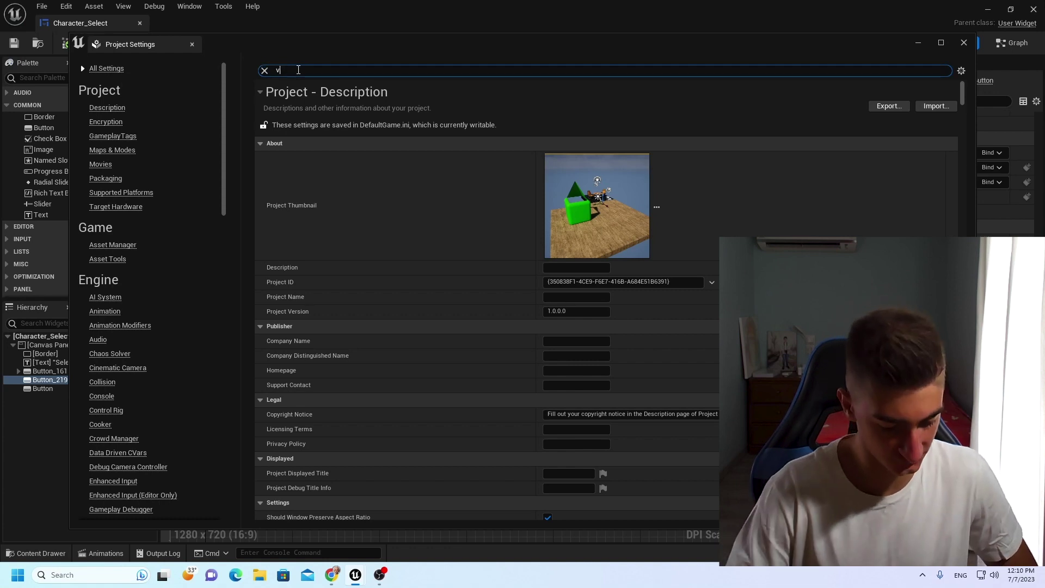
type("ariab")
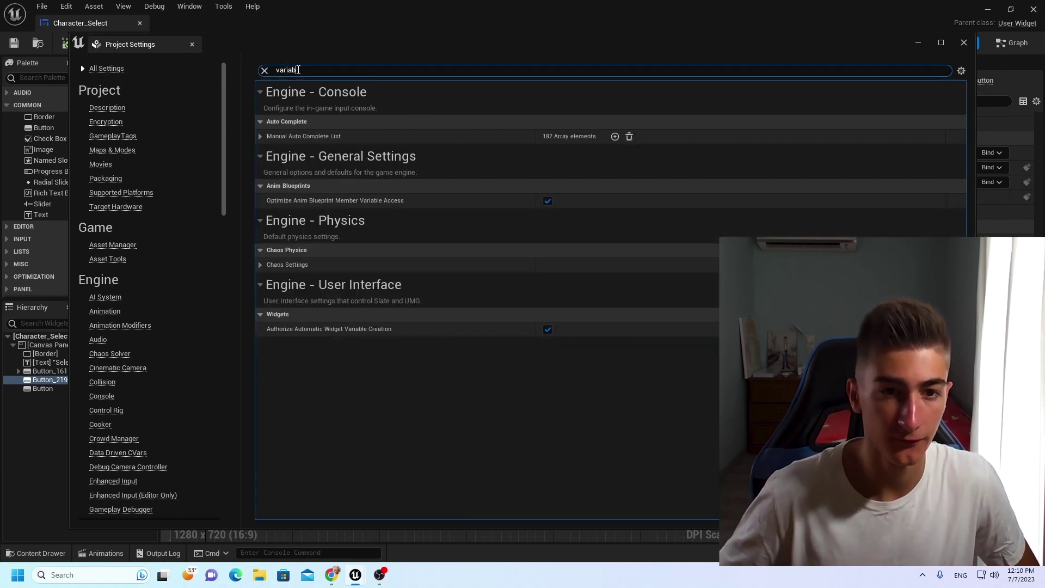
mouse_move(271, 333)
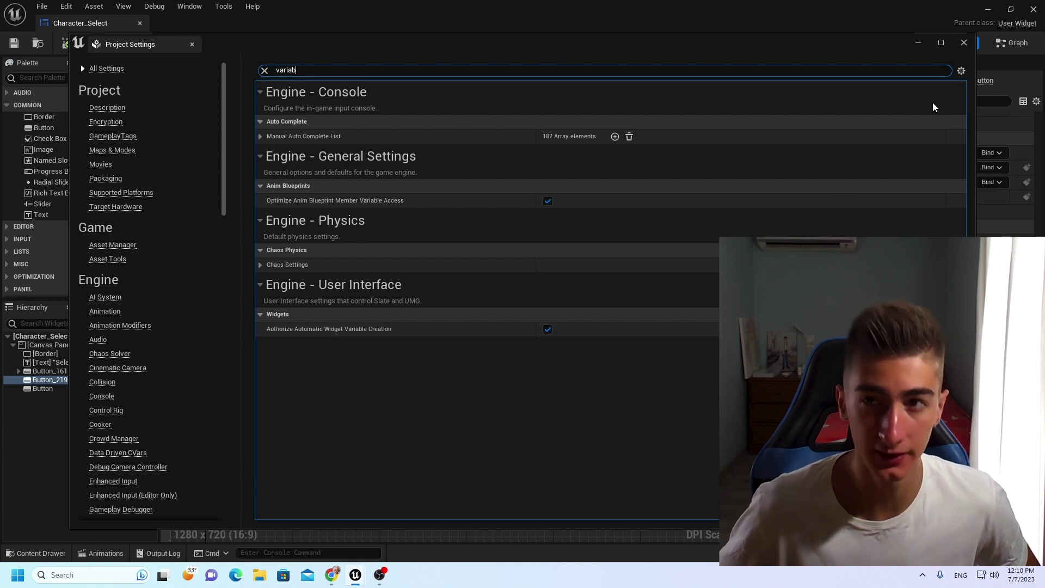
left_click(964, 43)
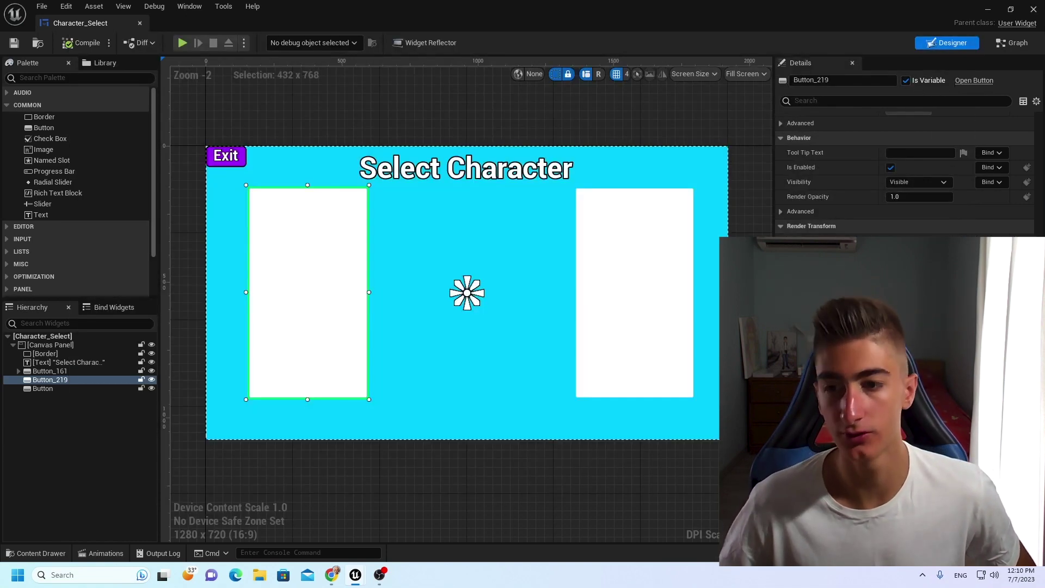
Open the Astro_2 blueprint from the Blueprints folder and view its character model in the viewport.
scroll(1041, 209, "up", 5)
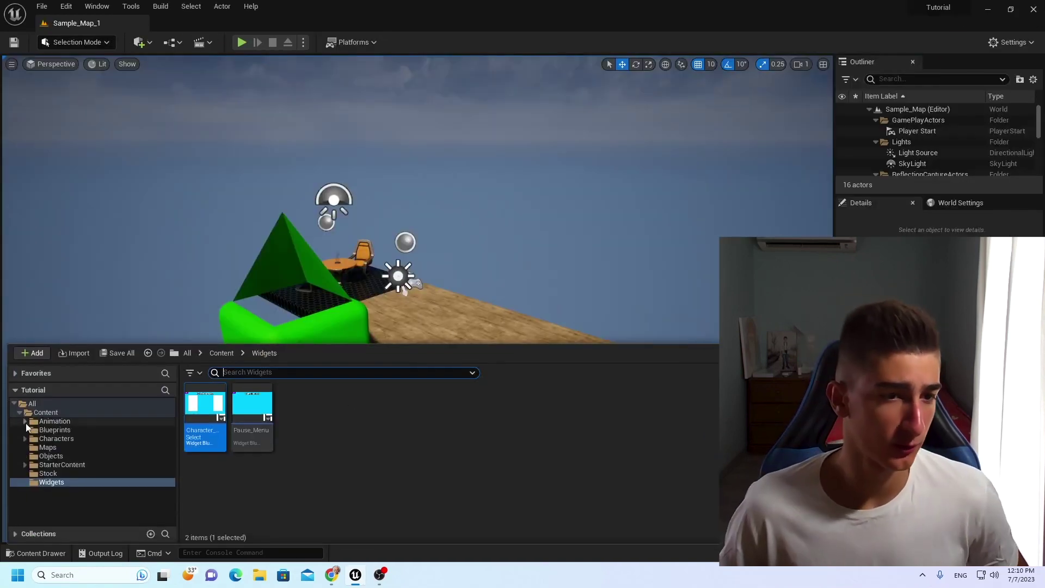
left_click(48, 429)
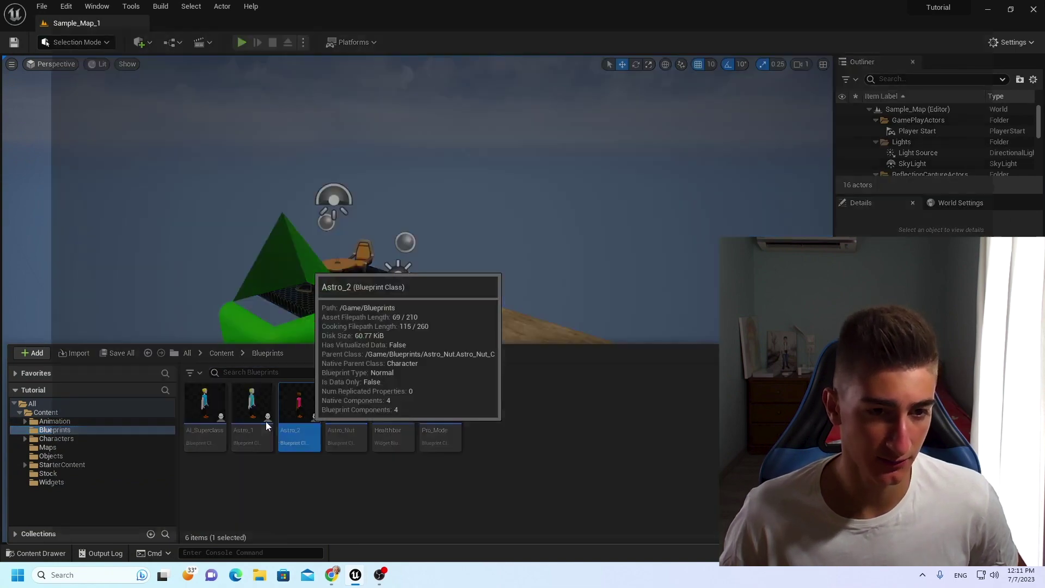
double_click(305, 413)
left_click(201, 64)
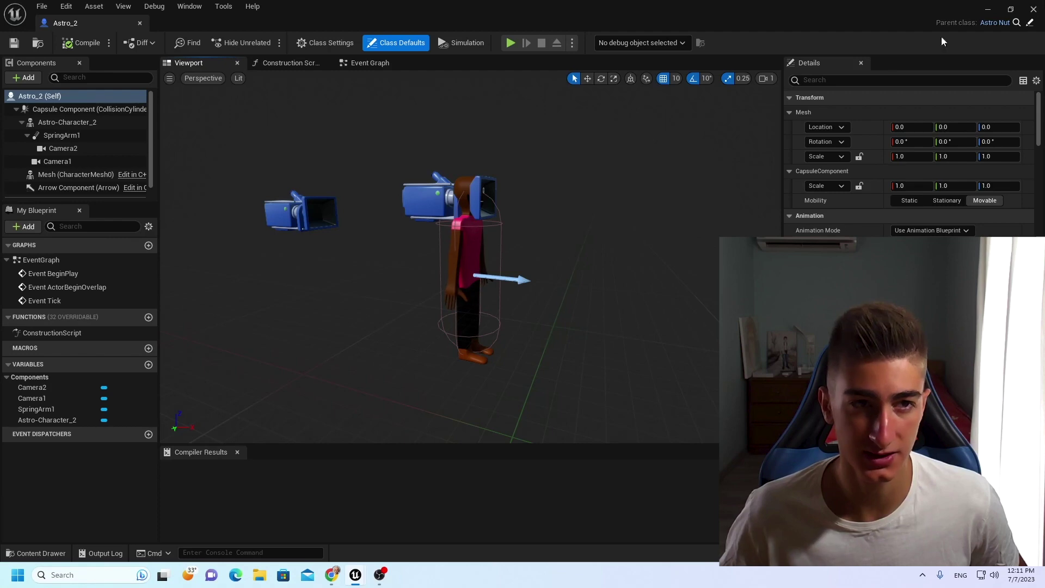
Open the Astro_1 blueprint to view its character model, and close both character blueprints.
key("ctrl+space")
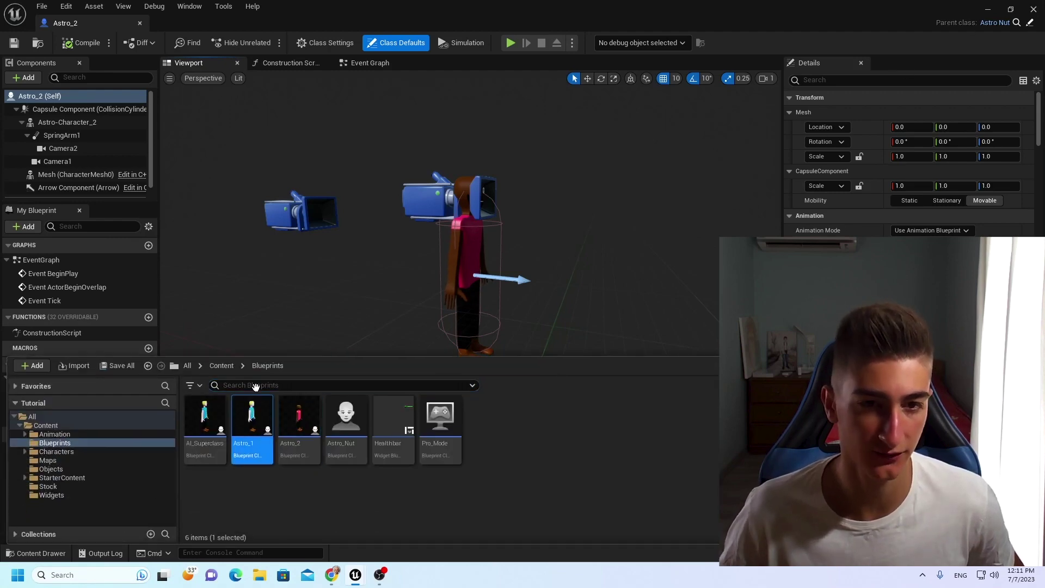
double_click(252, 416)
left_click(202, 65)
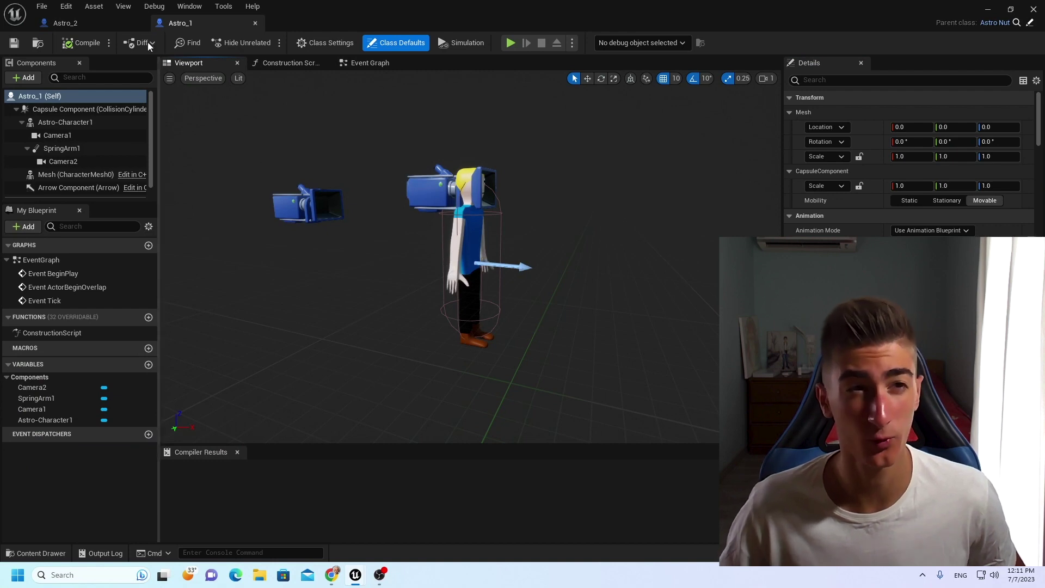
left_click(139, 25)
left_click(201, 17)
left_click(131, 26)
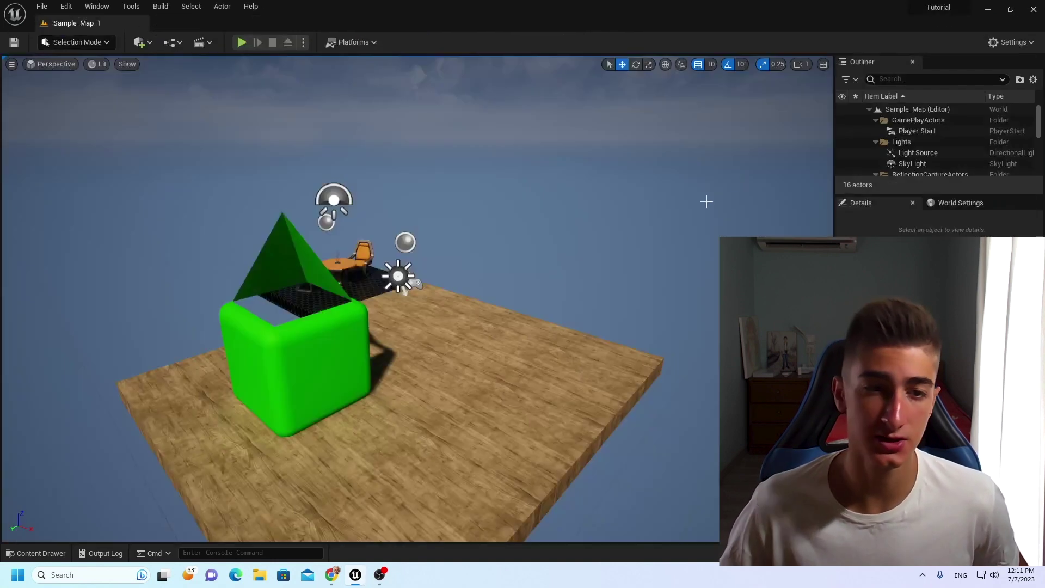
key("ctrl+space")
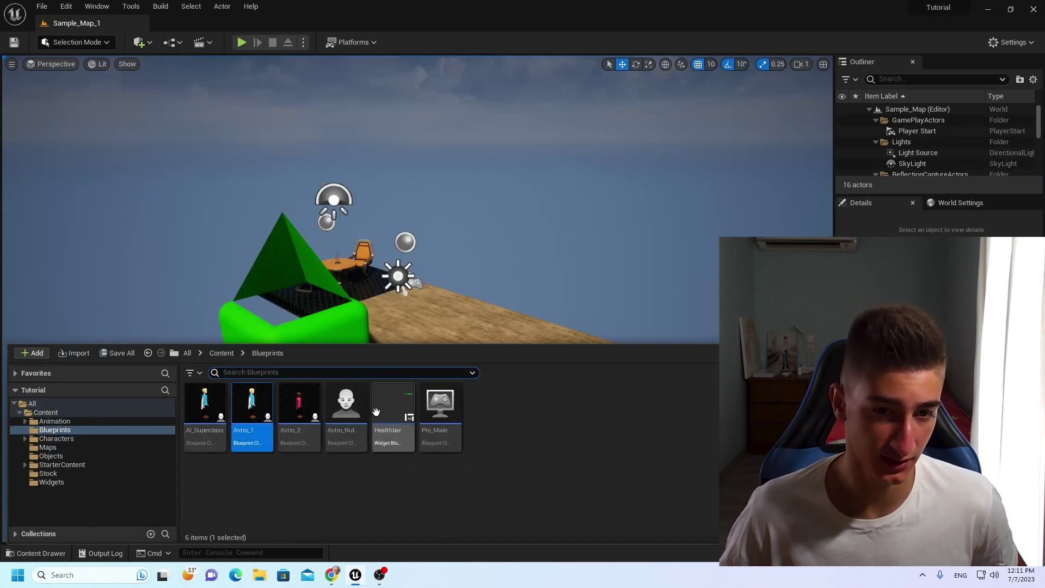
mouse_move(381, 261)
right_mouse_down()
mouse_move(381, 286)
mouse_move(411, 267)
mouse_move(375, 275)
mouse_move(386, 288)
mouse_move(371, 297)
right_mouse_up()
scroll(497, 380, "up", 3)
Open the Character_Select widget, check the left button's Normal image options, select the other character button, and close the widget.
key("ctrl+space")
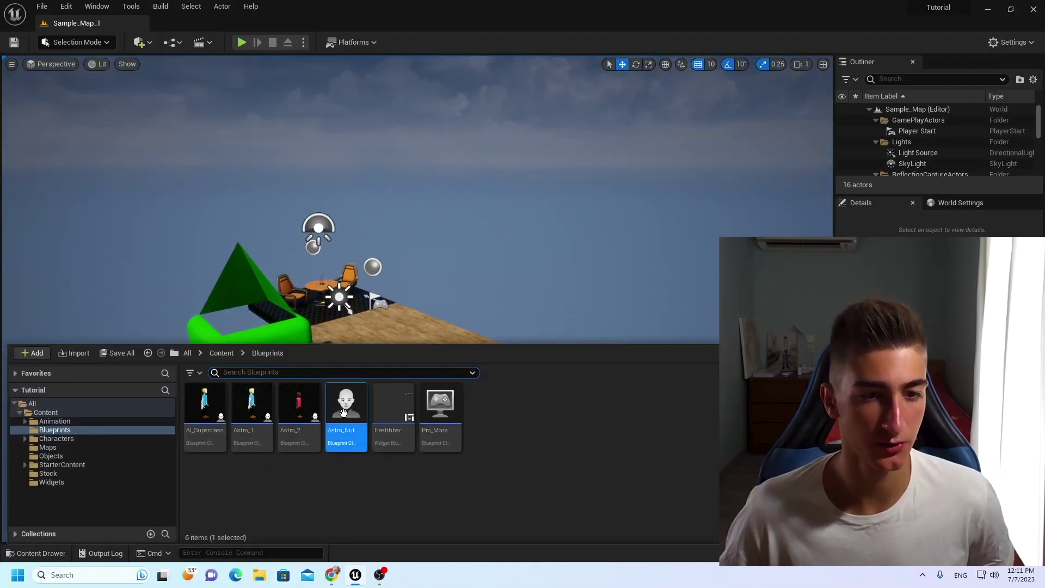
left_click(60, 483)
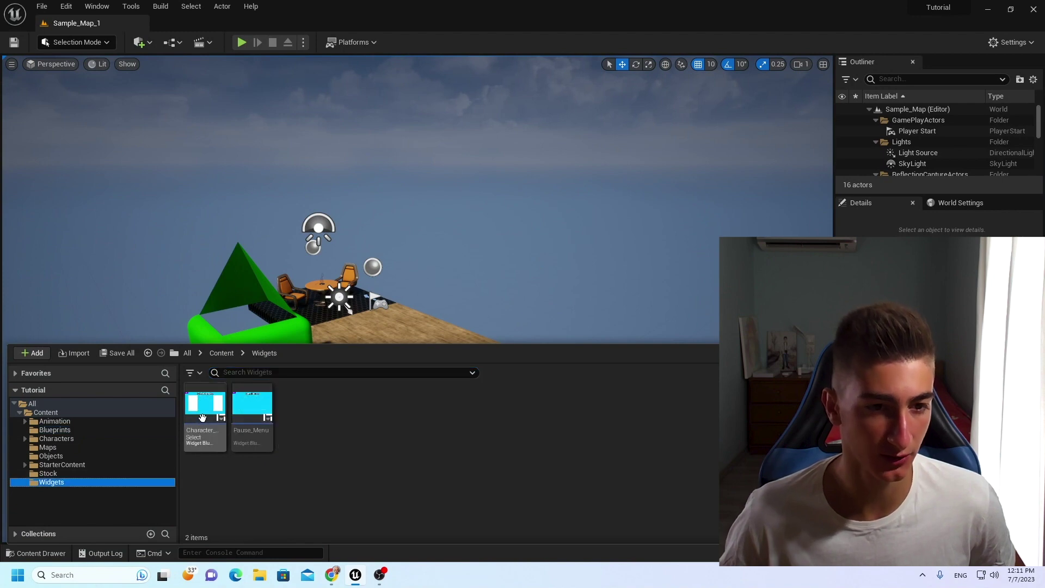
double_click(202, 417)
left_click(318, 304)
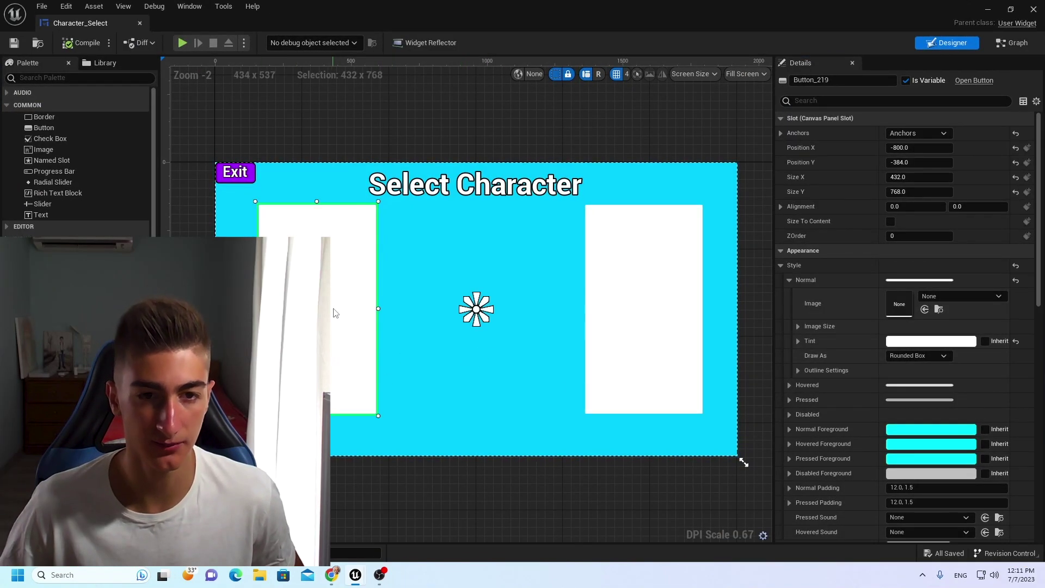
left_click(958, 295)
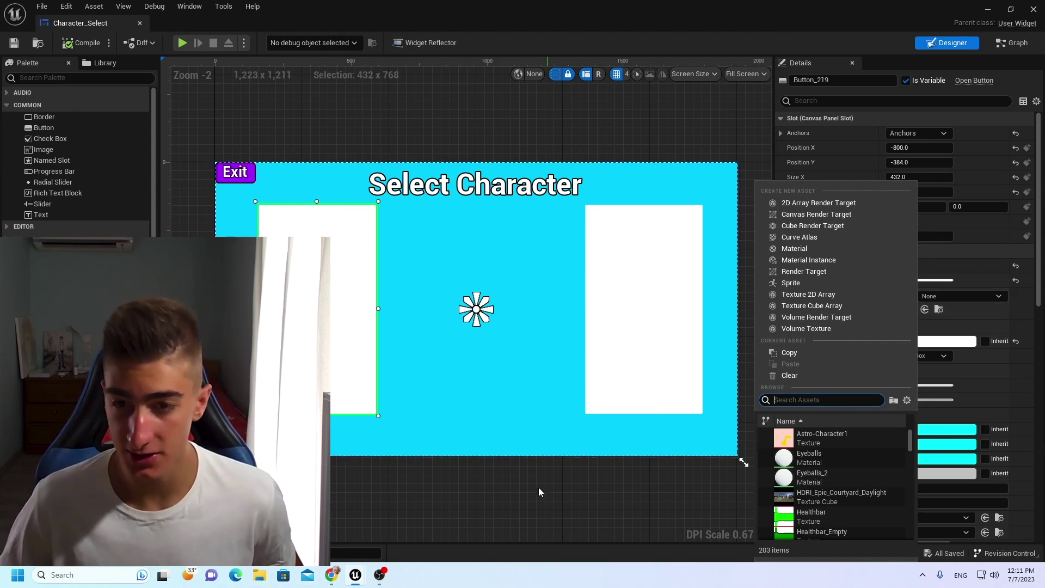
left_click(394, 501)
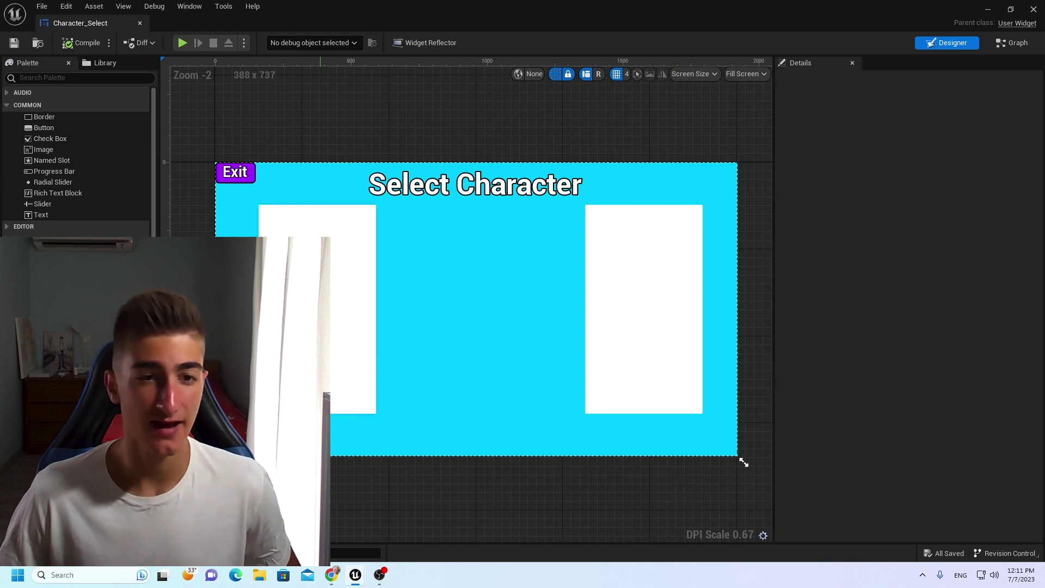
left_click(632, 296)
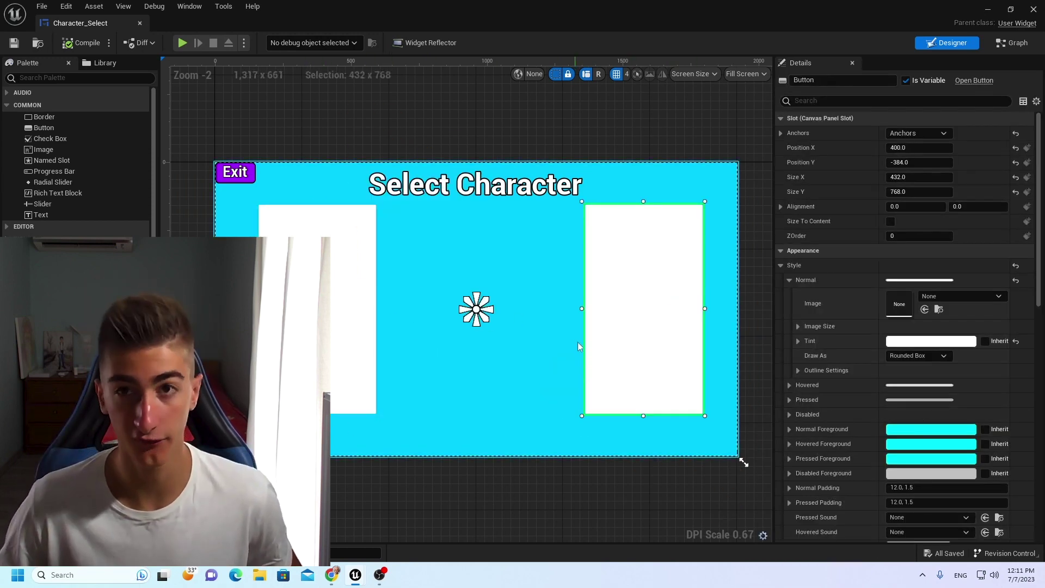
left_click(1033, 10)
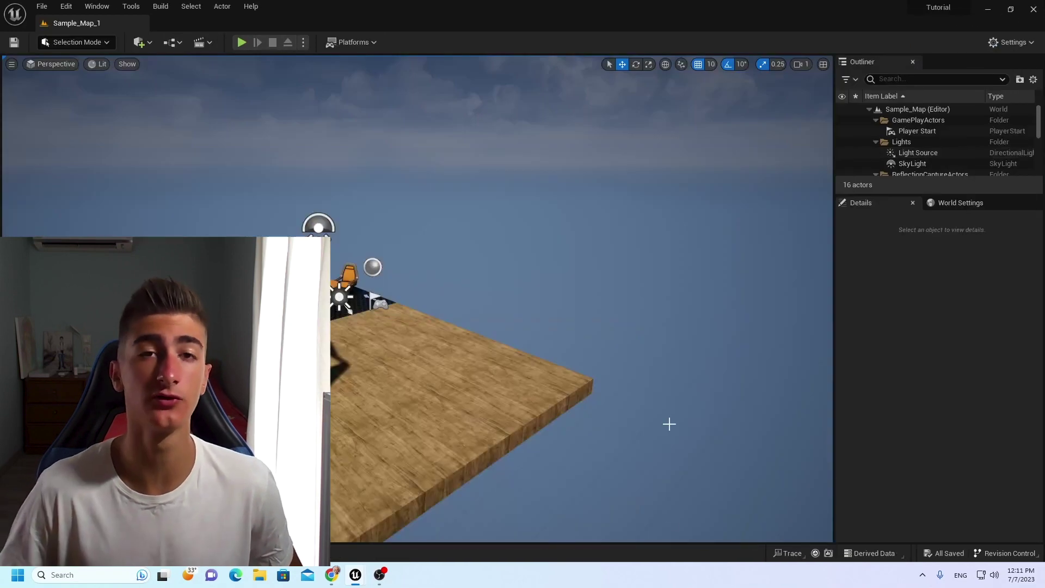
Open the Non-Visible level and place the Astro_1 and Astro_2 character blueprints apart from each other in front of the patterned wall.
mouse_move(667, 422)
right_mouse_down()
mouse_move(621, 408)
mouse_move(658, 418)
right_mouse_up()
key("ctrl+space")
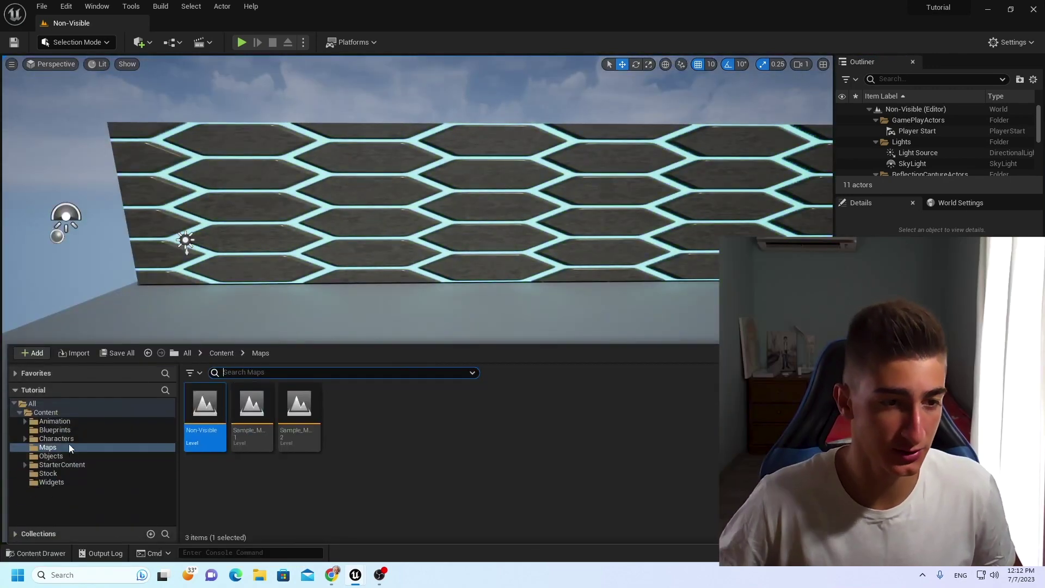
left_click(68, 438)
left_click(96, 430)
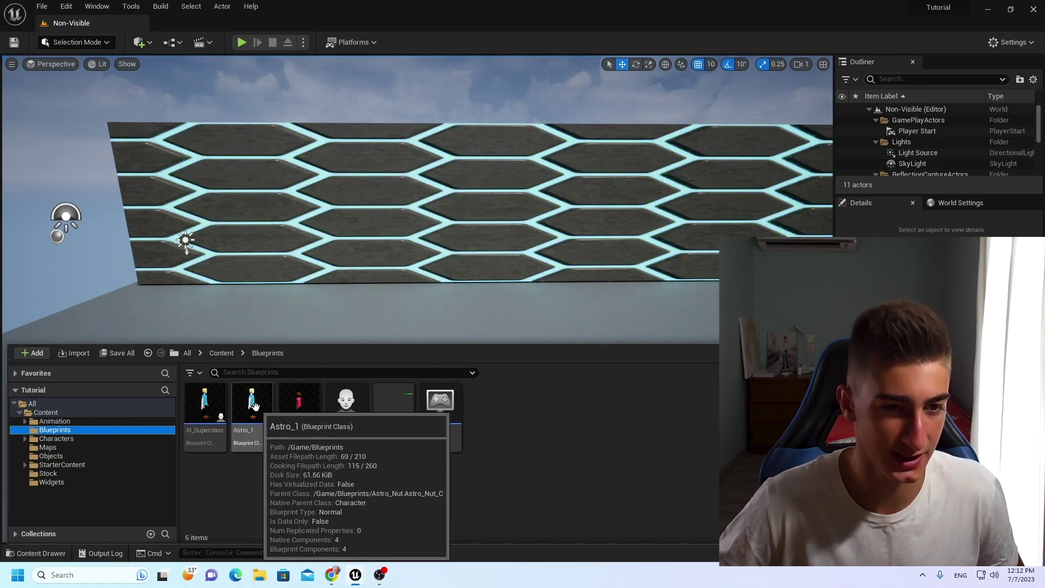
left_click_drag(250, 402, 309, 300)
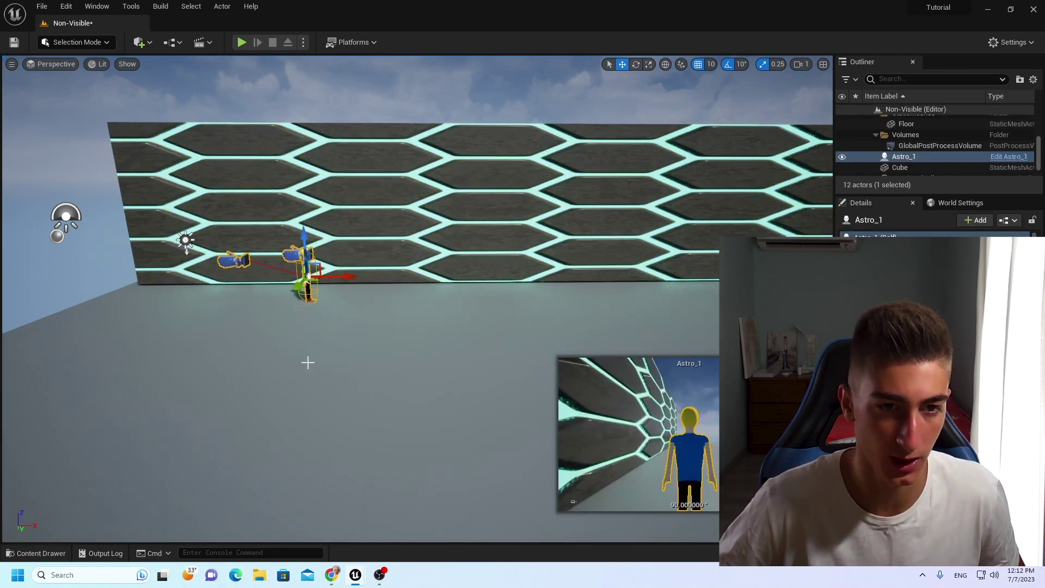
key("ctrl+space")
left_click_drag(249, 425, 609, 297)
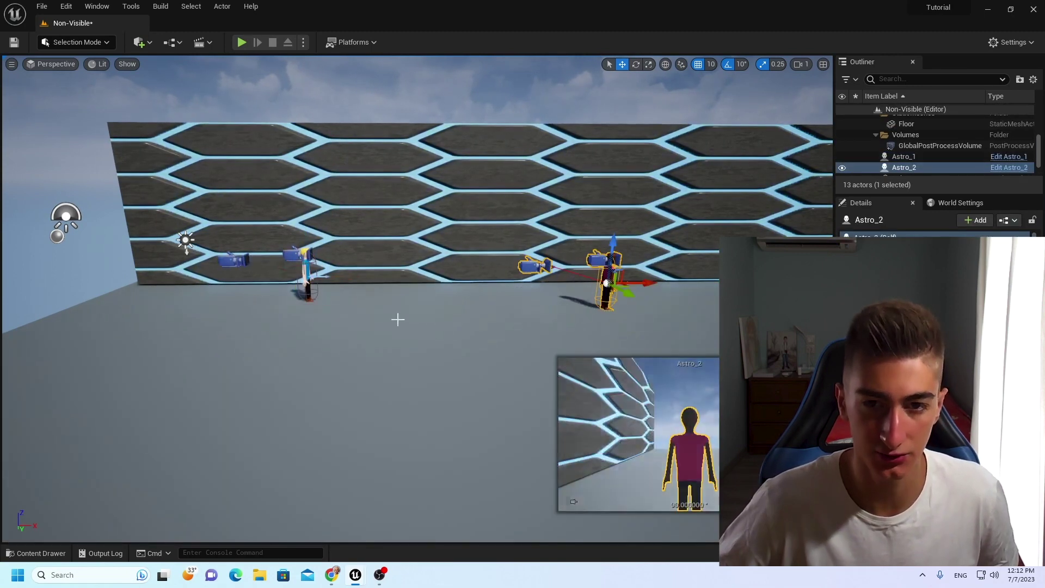
Rotate the Astro_1 character about its vertical axis so it faces away from the wall.
left_click(299, 294)
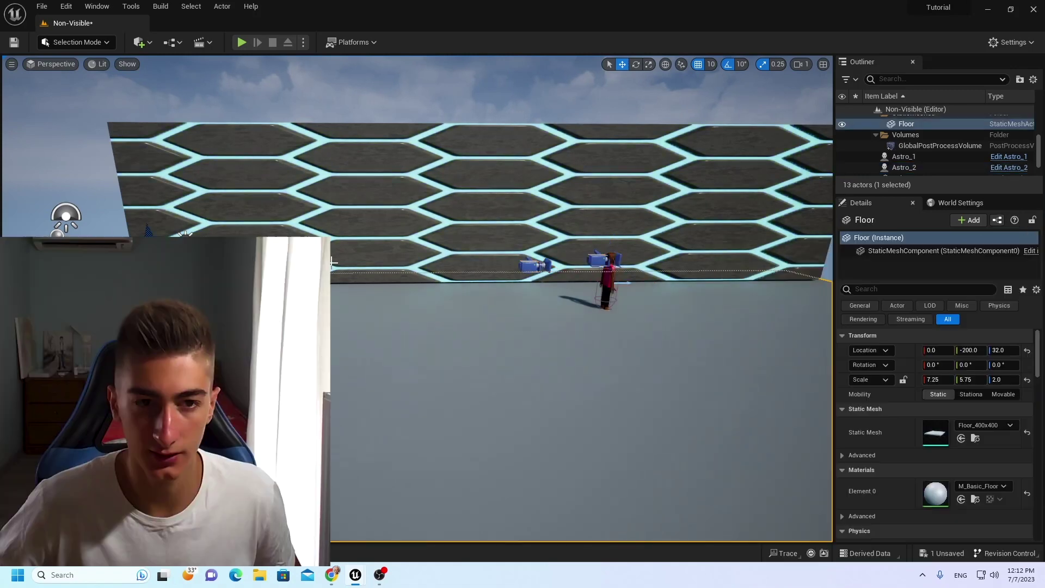
left_click(306, 280)
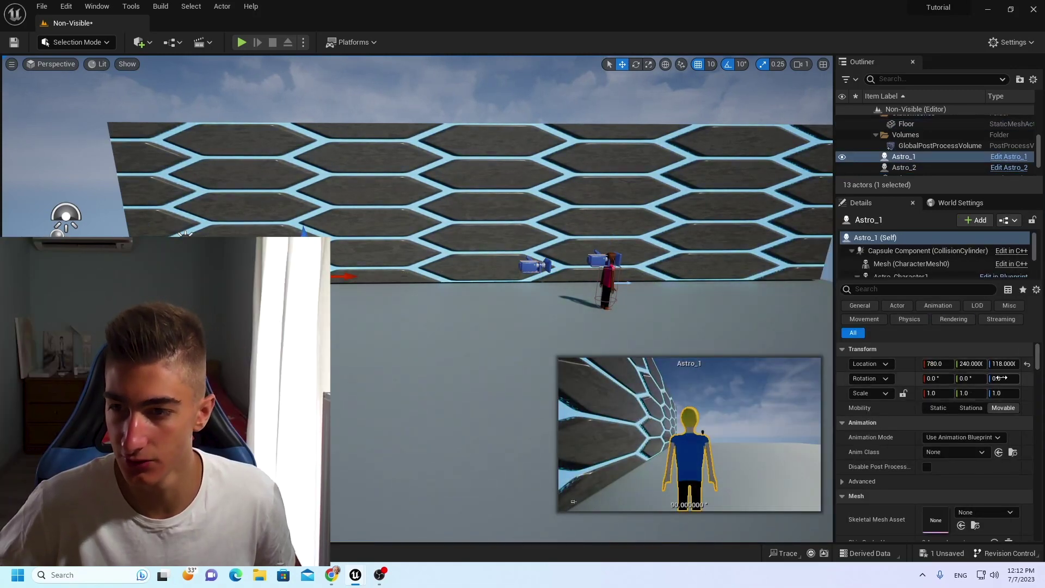
mouse_move(999, 378)
left_mouse_down()
mouse_move(1023, 378)
mouse_move(980, 363)
mouse_move(996, 364)
left_mouse_up()
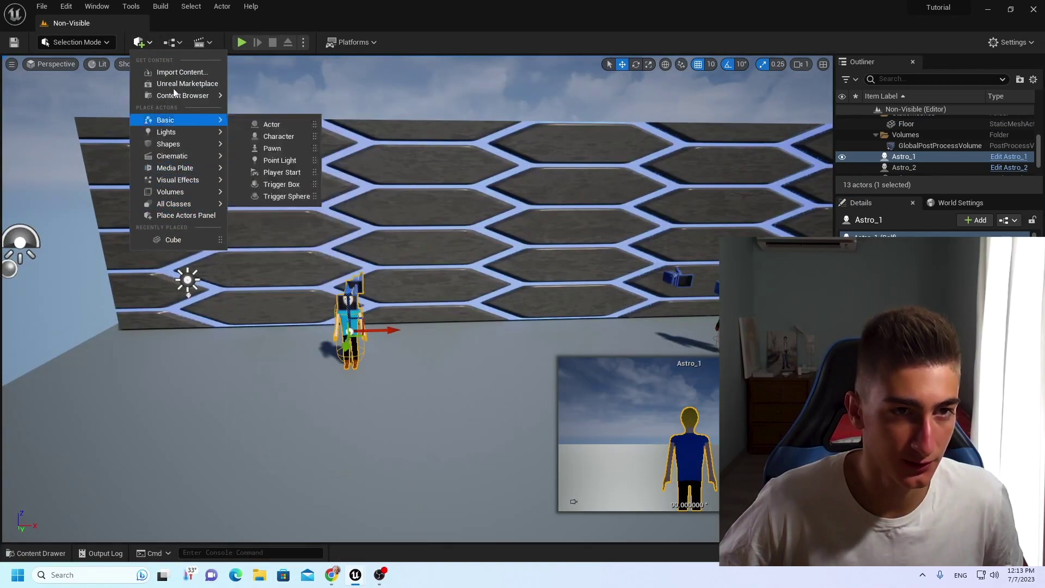
Add a Scene Capture 2D actor from all the actor classes and place it in front of Astro_1, facing the character.
mouse_move(178, 205)
scroll(280, 206, "down", 10)
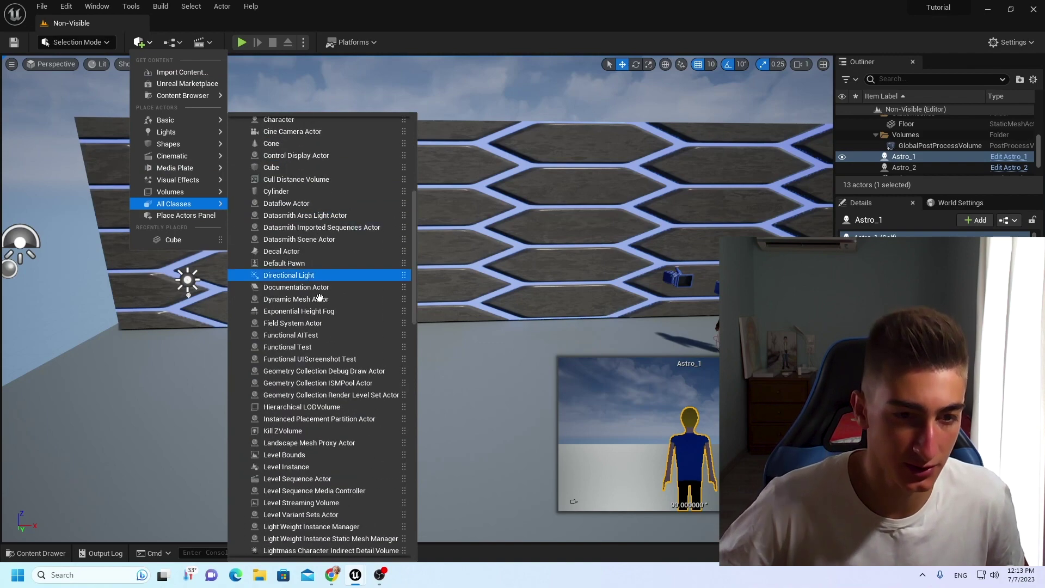
scroll(316, 312, "down", 15)
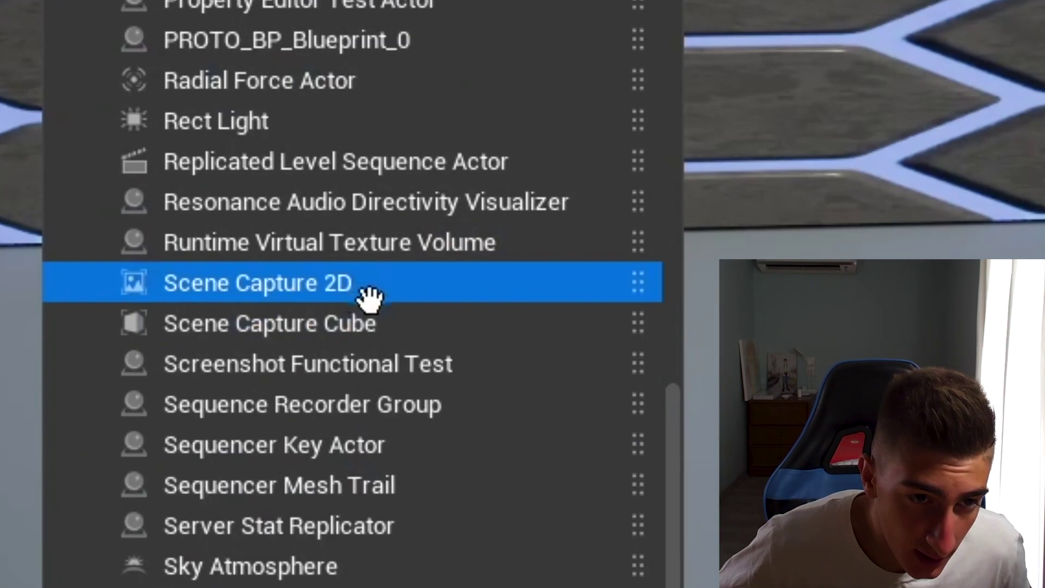
left_click(368, 286)
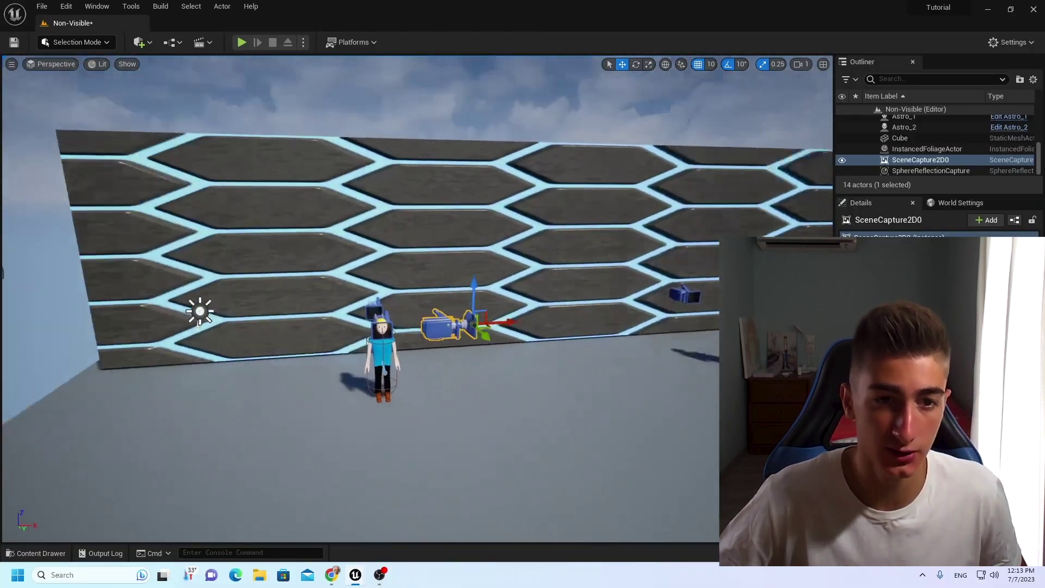
right_click_drag(226, 293, 226, 293)
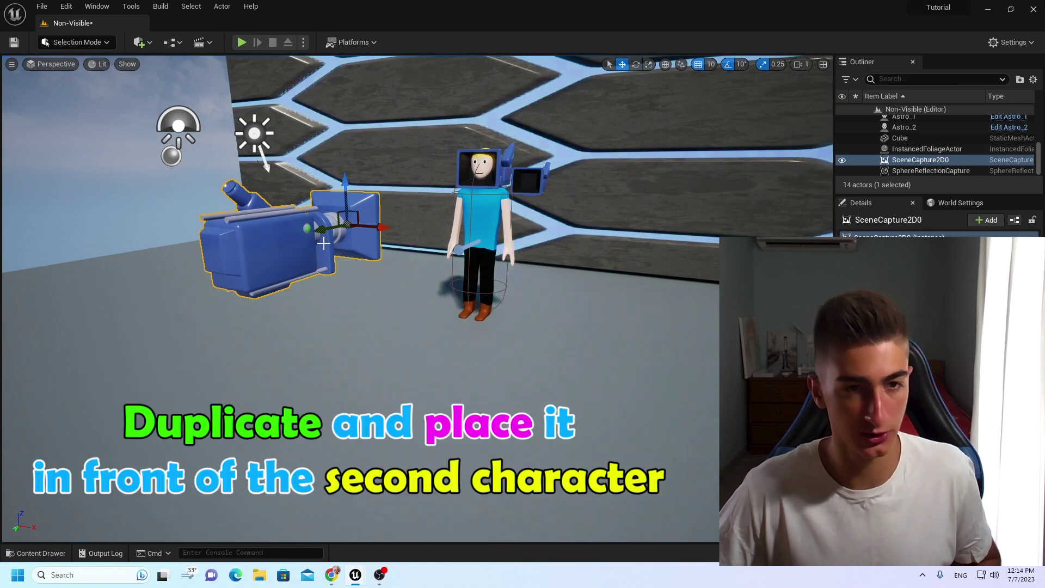
Duplicate the scene capture actor and place the copy in front of the Astro_2 character.
key("ctrl+d")
left_click_drag(389, 229, 680, 245)
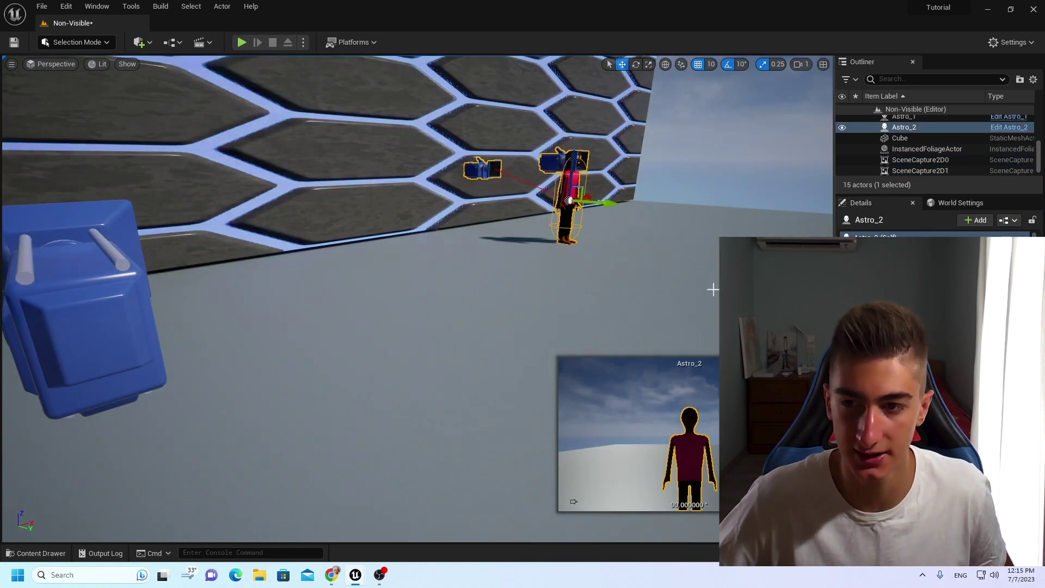
left_click(89, 297)
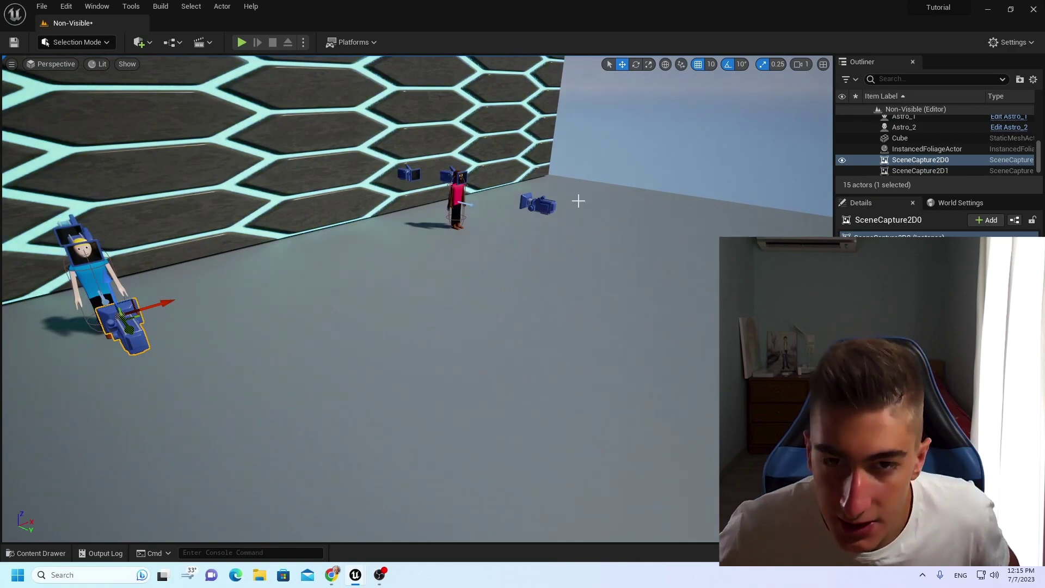
left_click(539, 205)
right_click_drag(539, 205, 327, 234)
Create a render target named Astro_1_Select in the Content folder as the Texture Target of the scene capture facing Astro_1.
left_click(258, 241)
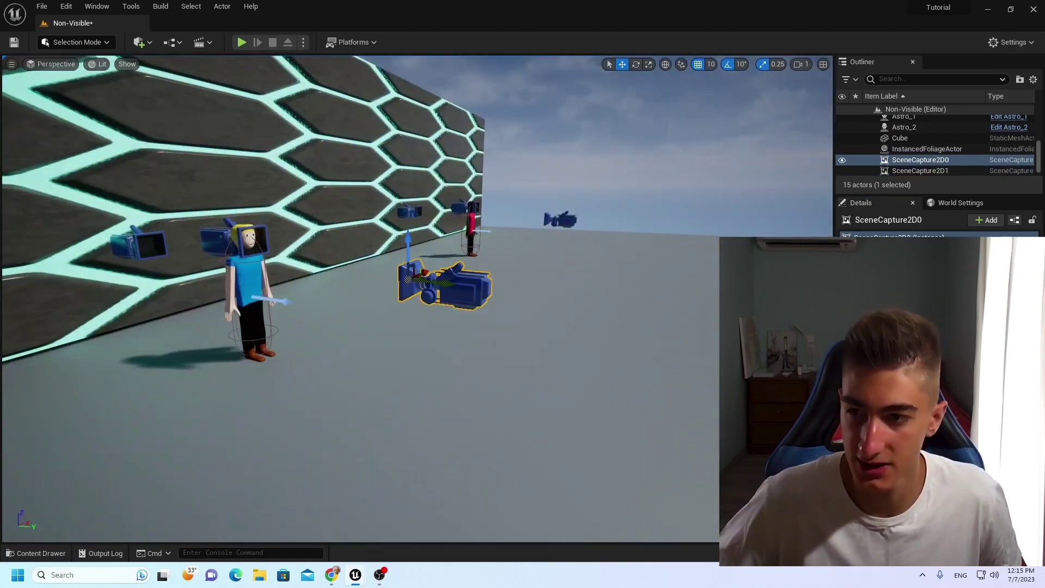
right_click_drag(435, 326, 326, 305)
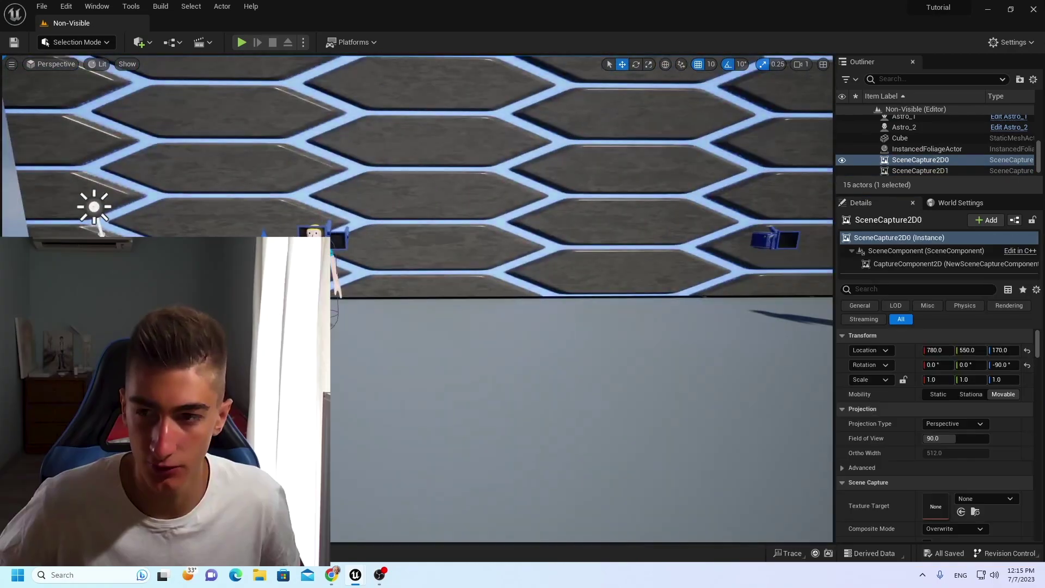
scroll(974, 442, "down", 2)
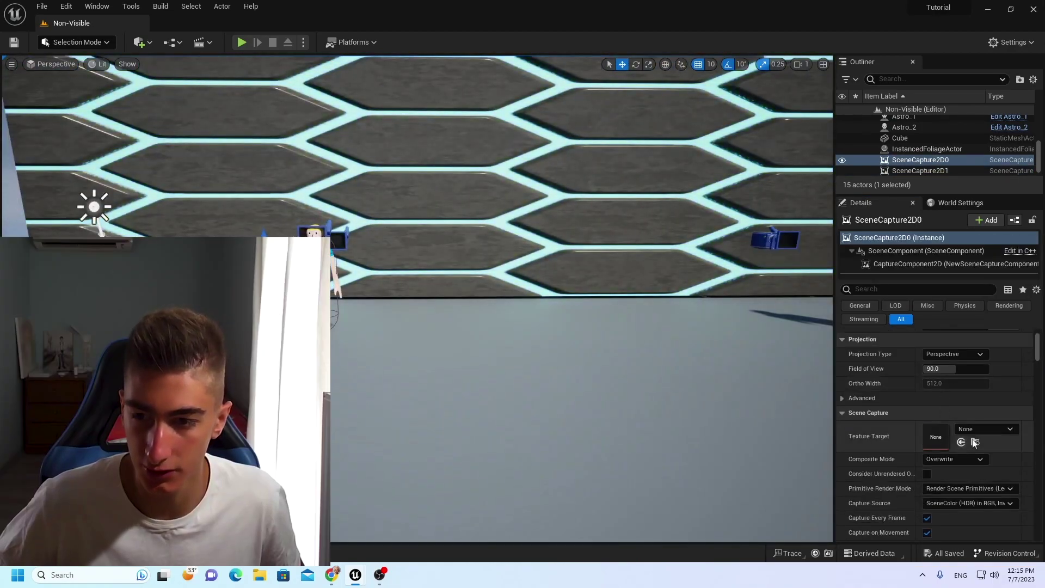
left_click(1000, 433)
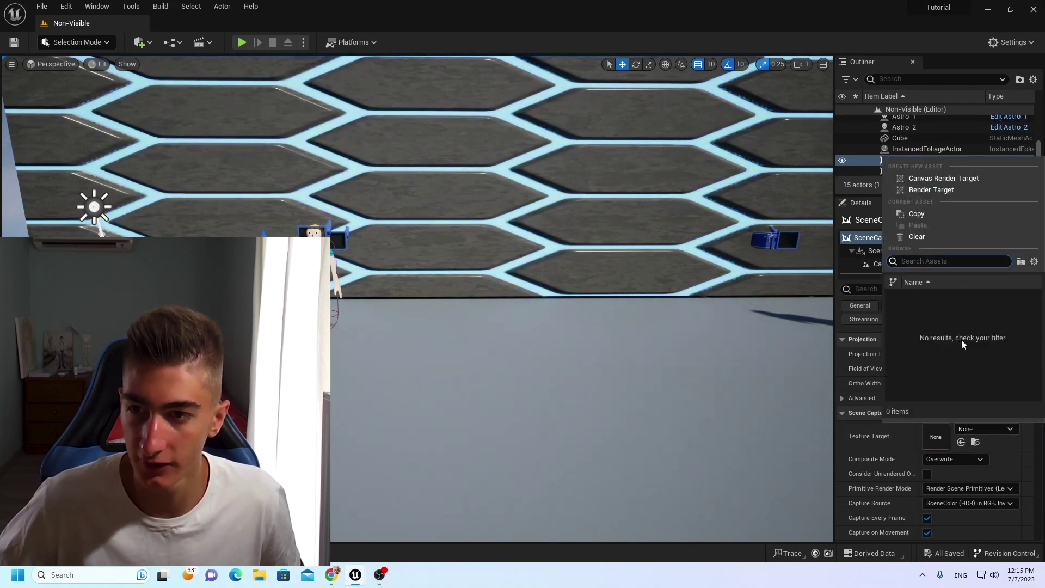
left_click(932, 190)
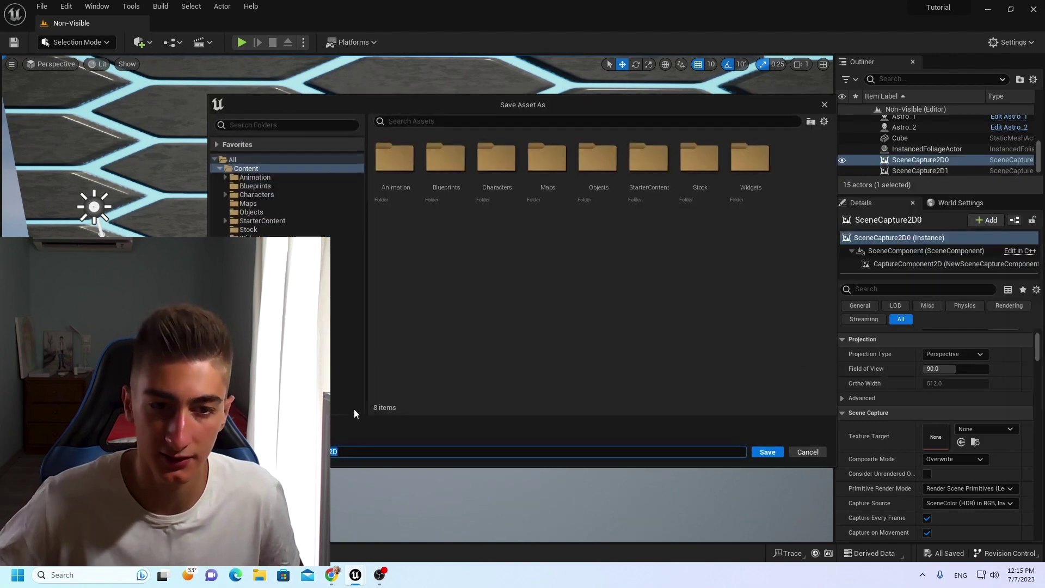
type("Astro")
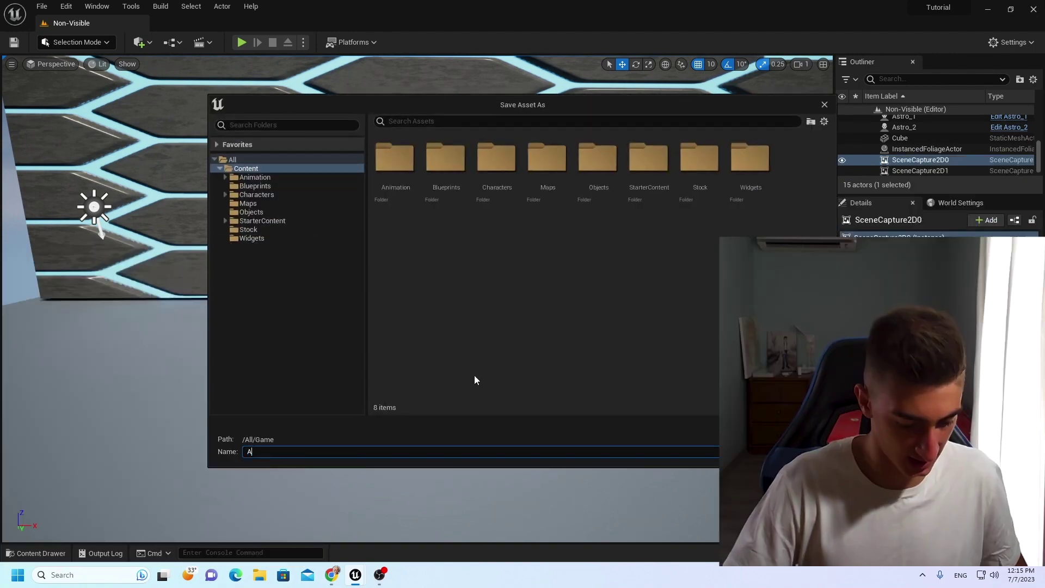
type("_1_S")
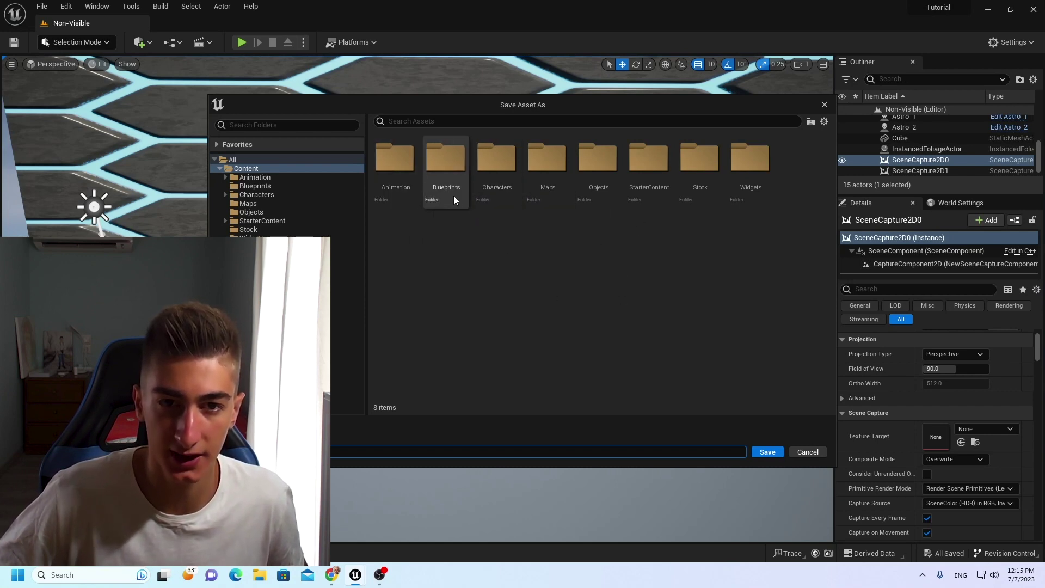
left_click(767, 452)
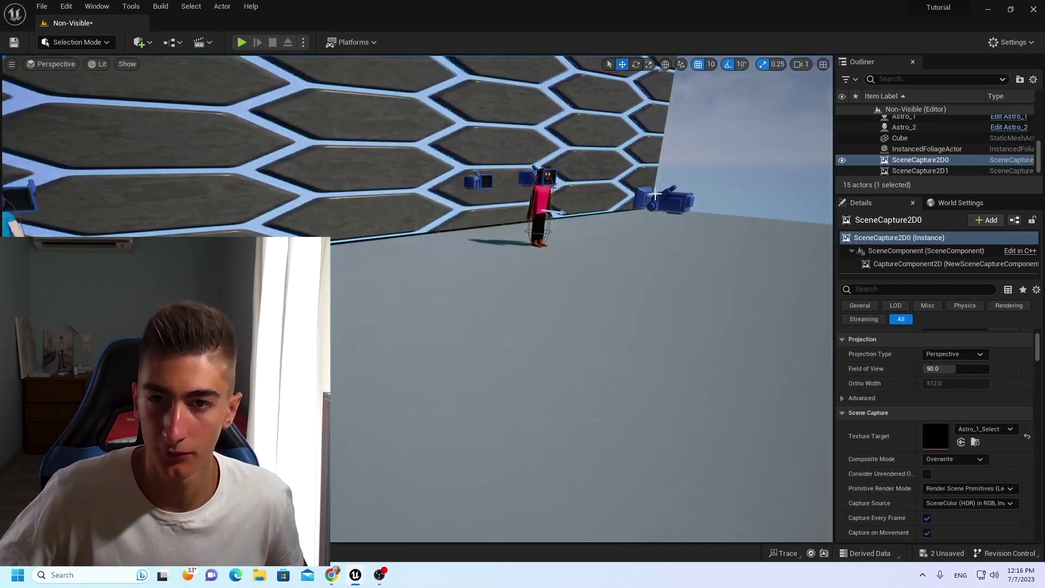
Create a render target named Astro_2_Select in the Content folder as the Texture Target of the scene capture facing Astro_2.
left_click(673, 203)
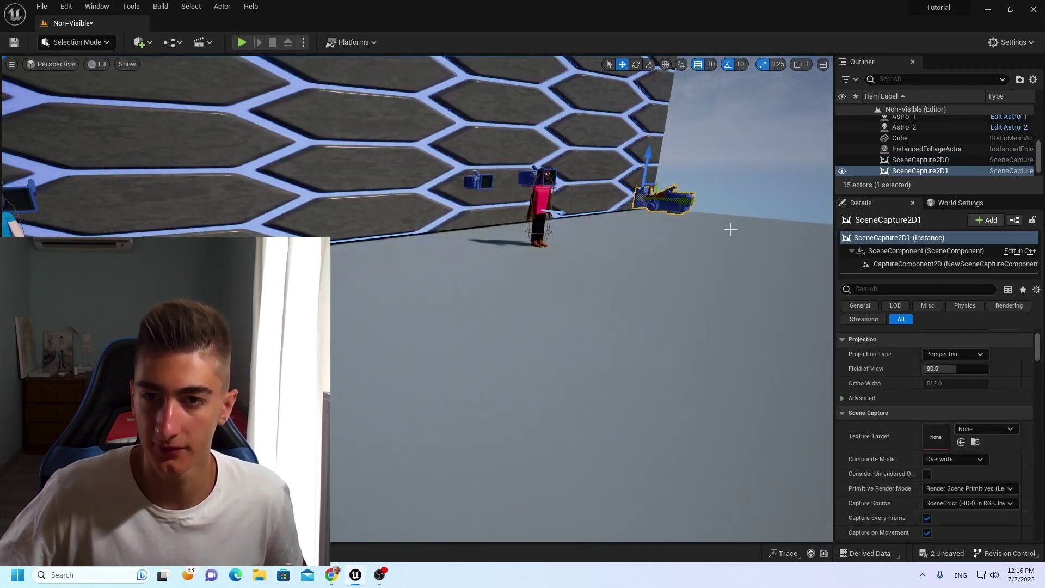
left_click(986, 429)
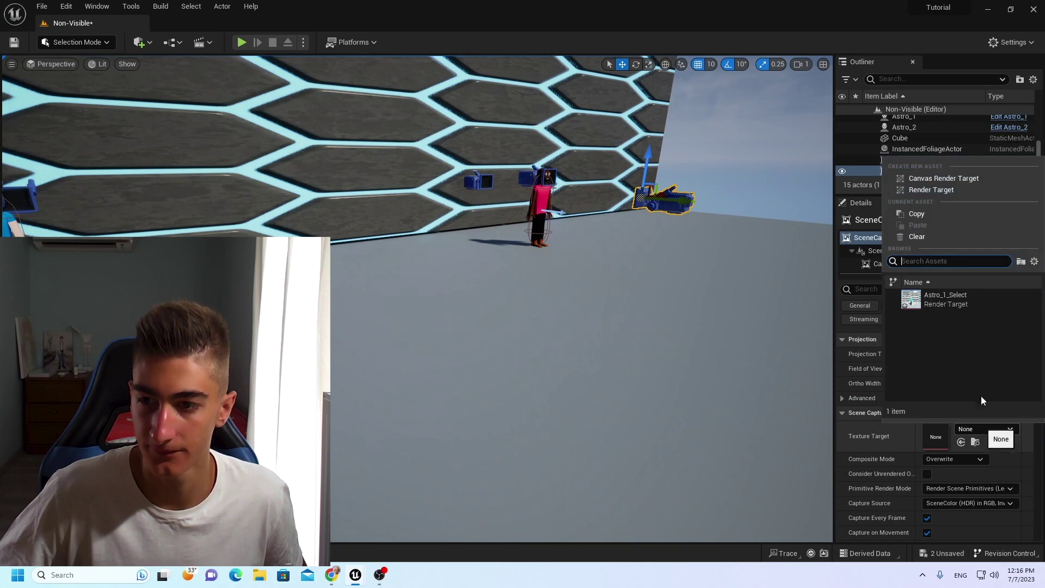
left_click(932, 190)
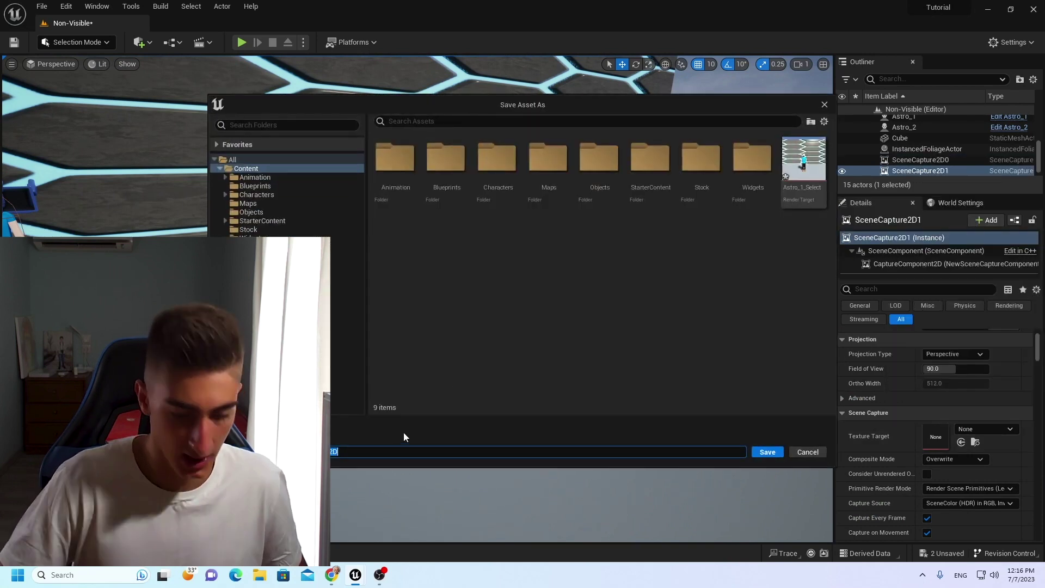
key("BackSpace")
type("Astro_2_Select")
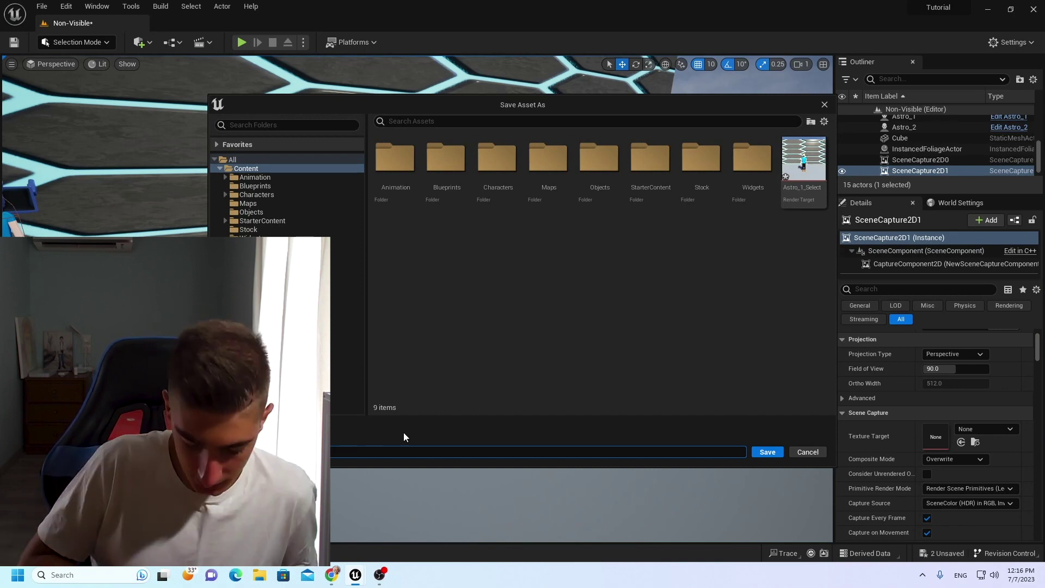
key("Return")
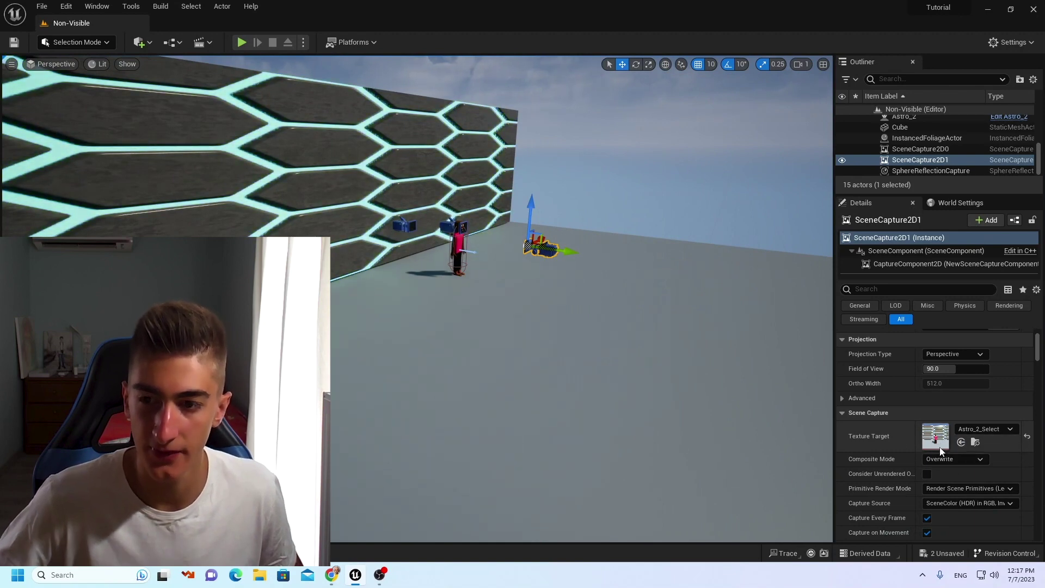
right_click_drag(380, 378, 413, 403)
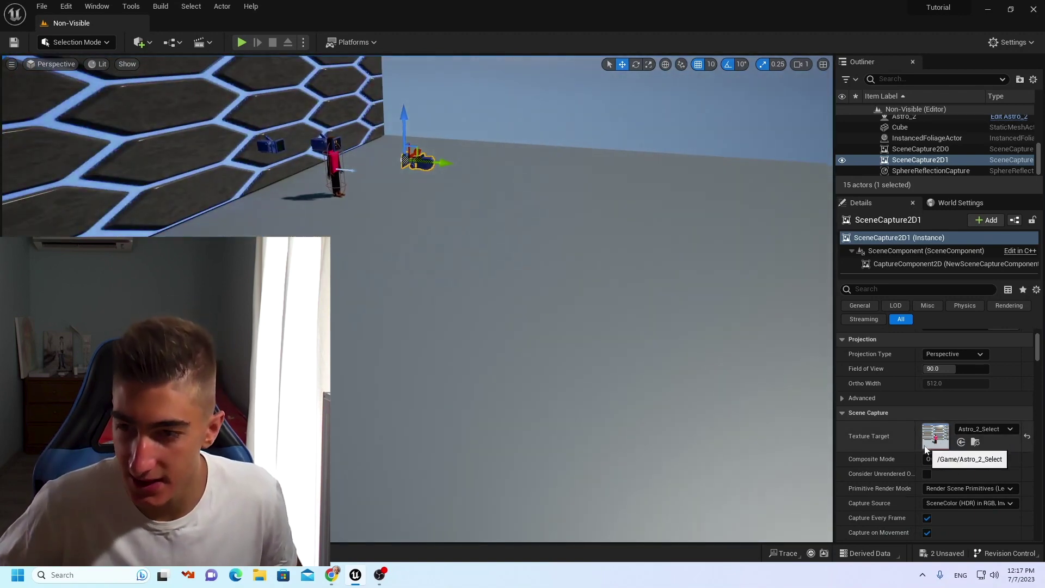
right_click_drag(450, 369, 602, 350)
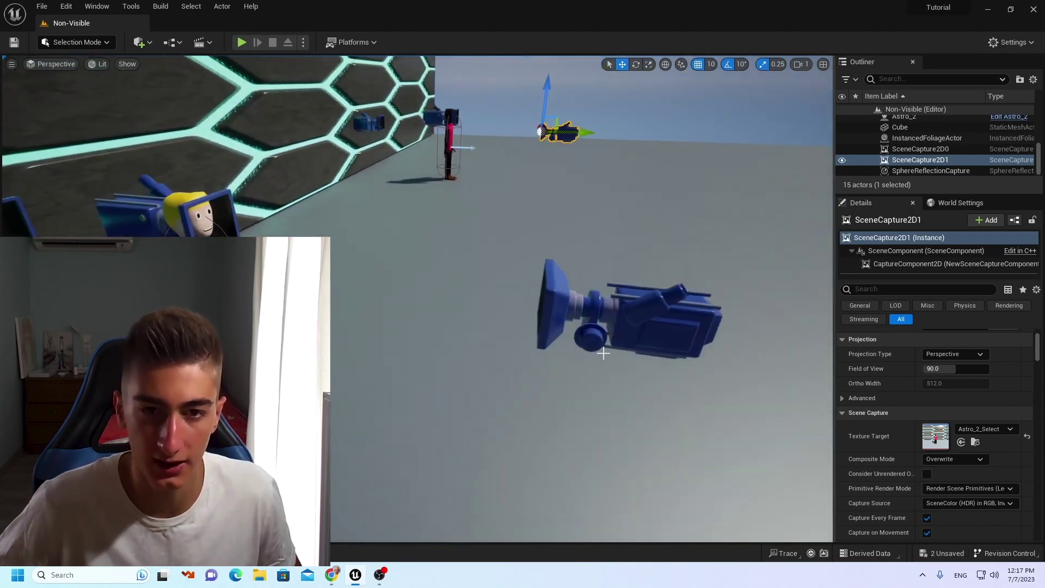
Open the Astro_1_Select render target and examine its captured image and its Size X and Size Y settings.
left_click(667, 333)
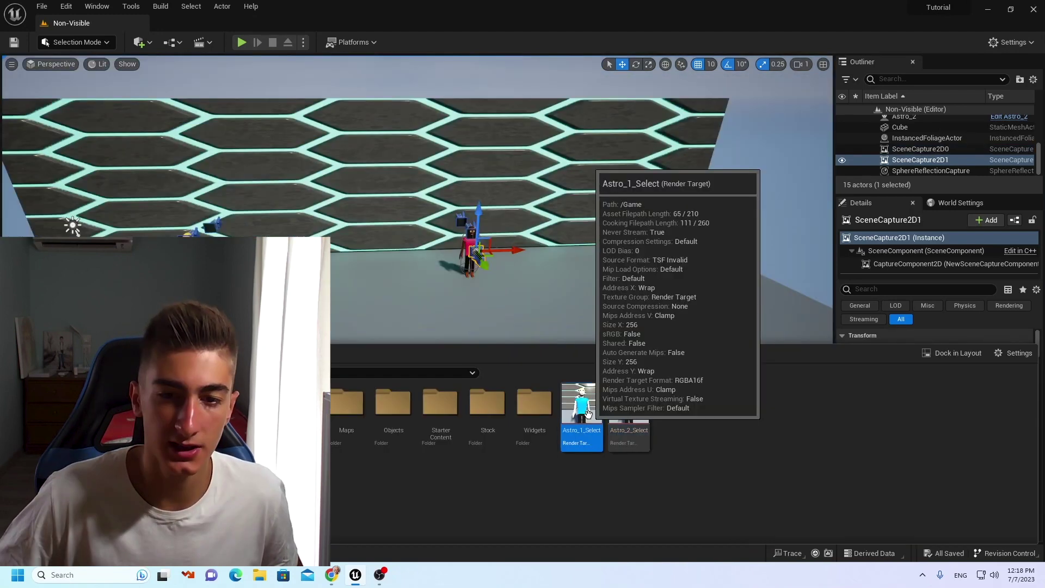
double_click(580, 422)
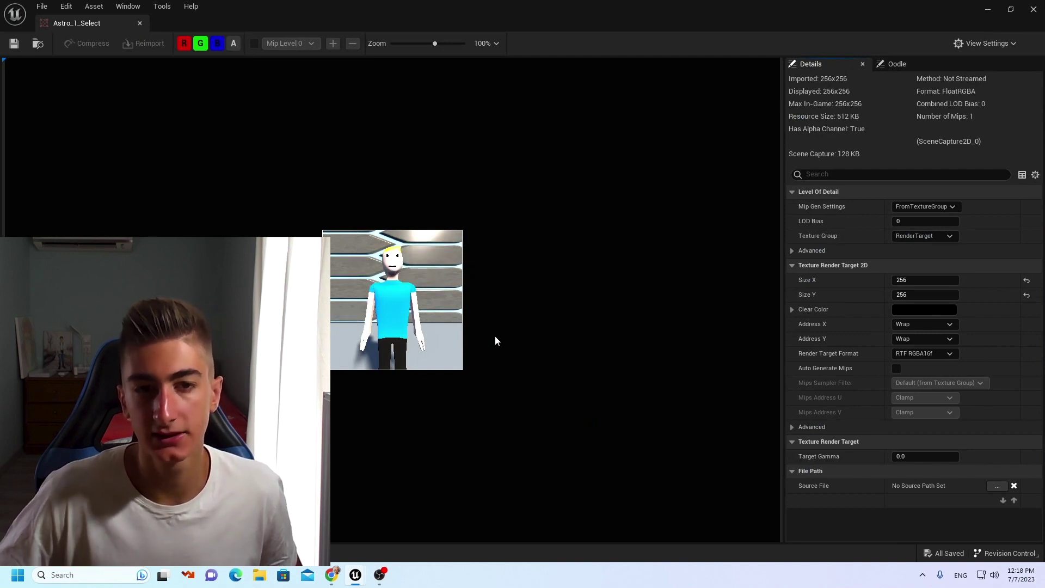
scroll(495, 340, "up", 15)
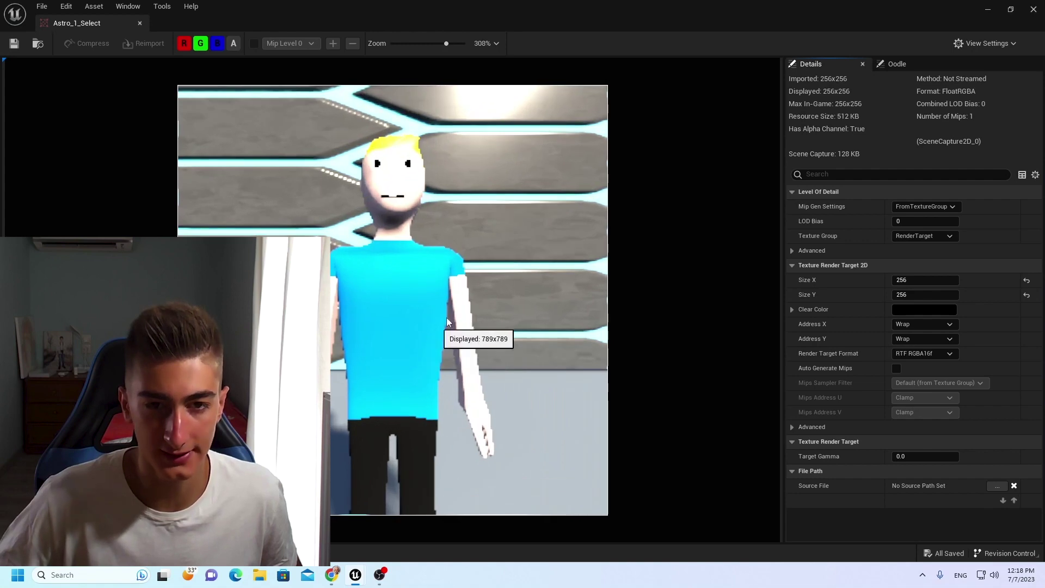
scroll(402, 327, "down", 8)
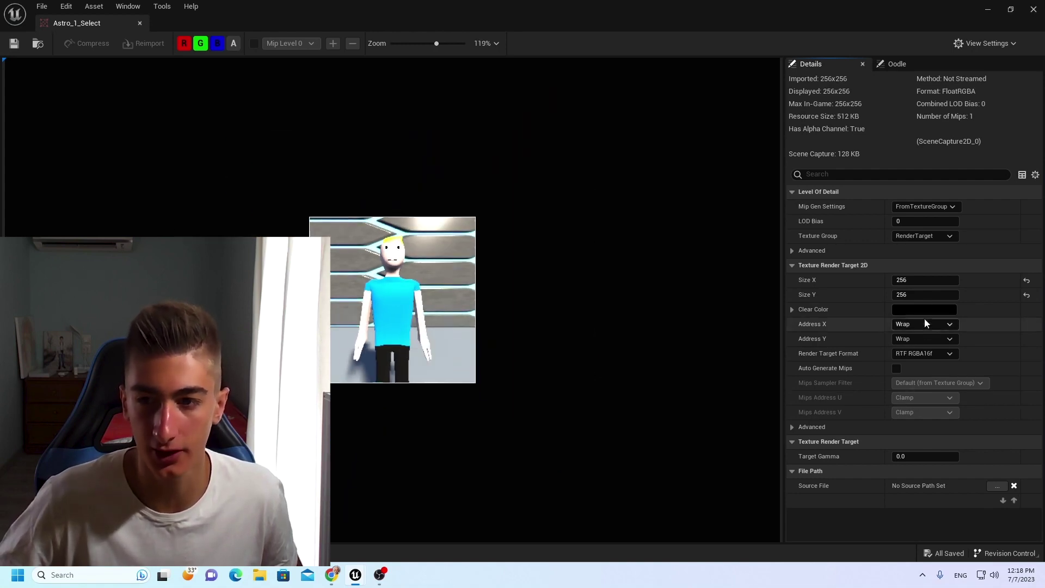
left_click(925, 279)
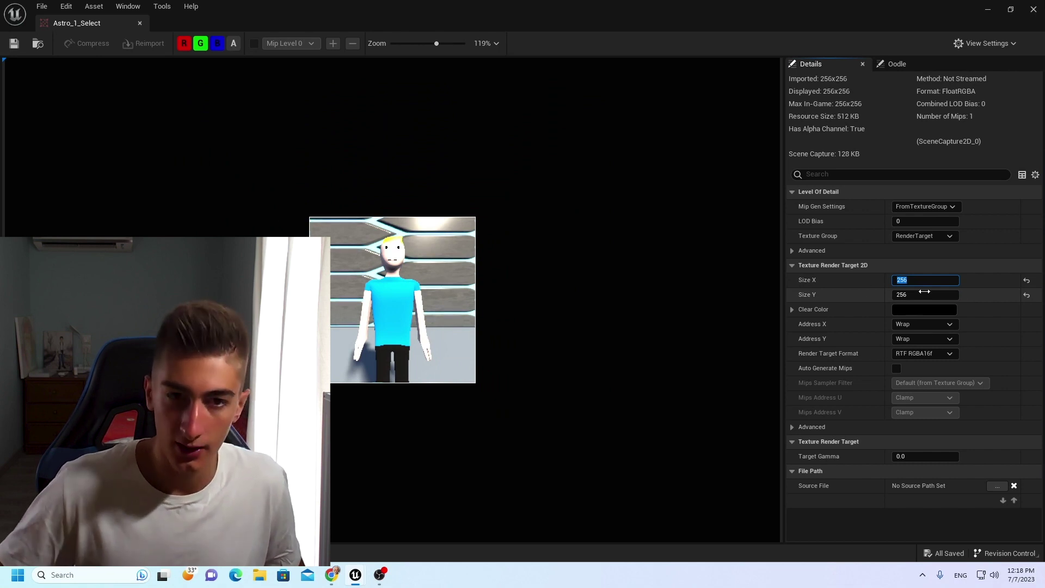
left_click(709, 319)
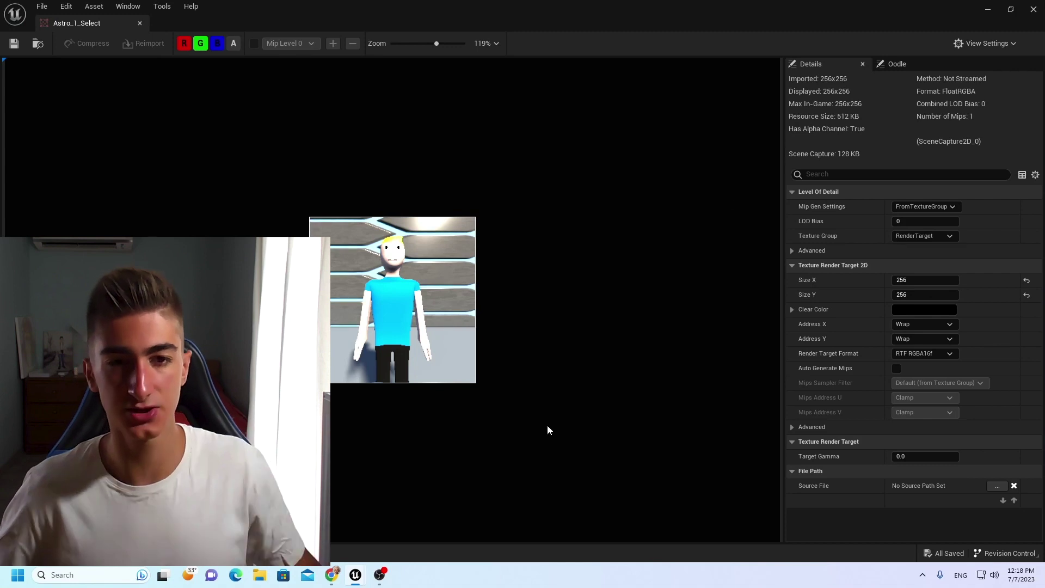
Open the Character_Select widget to check the shape of the two character buttons, and return to the level.
key("ctrl+space")
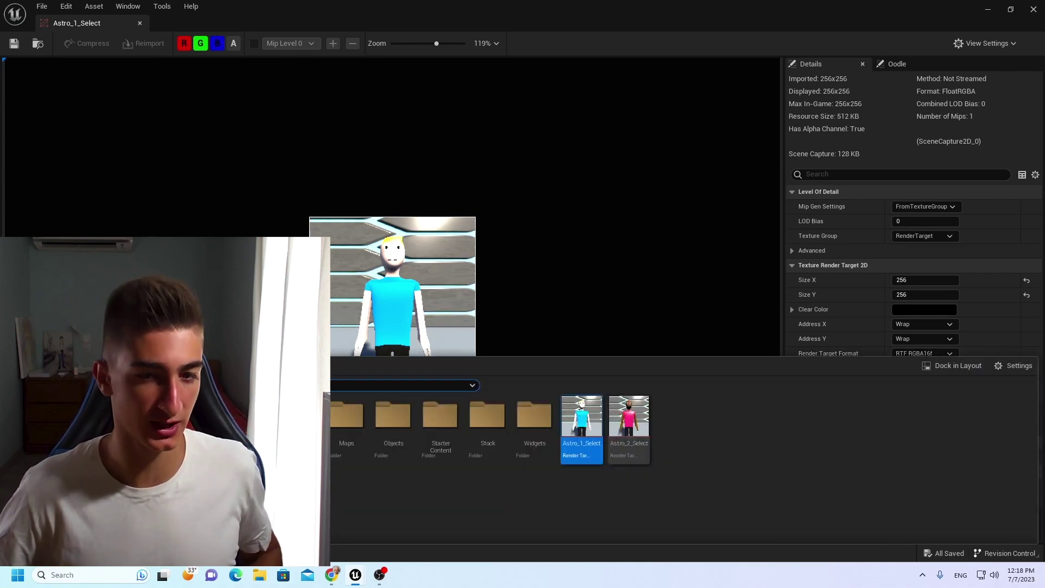
double_click(743, 462)
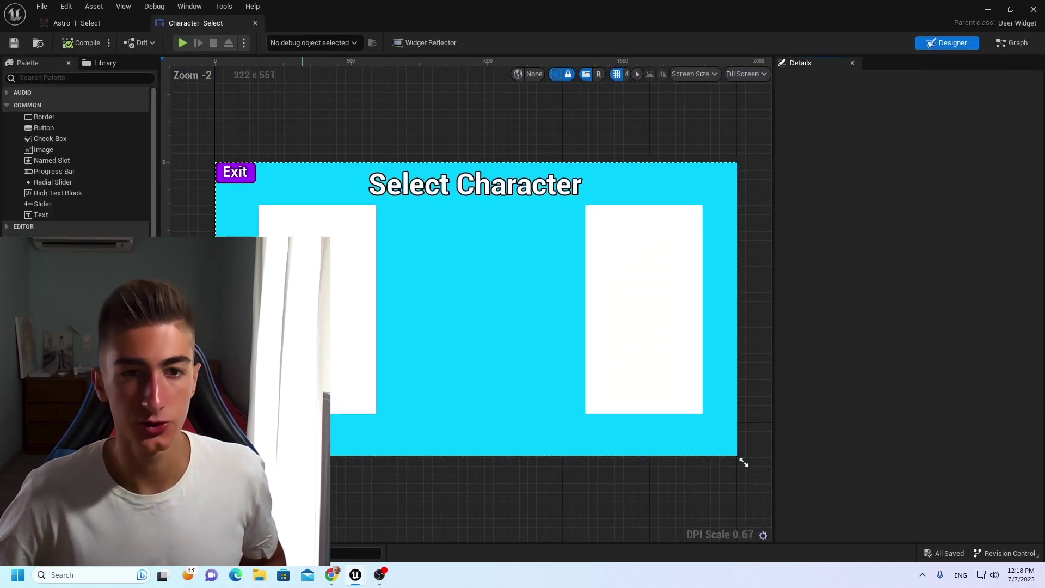
left_click(988, 11)
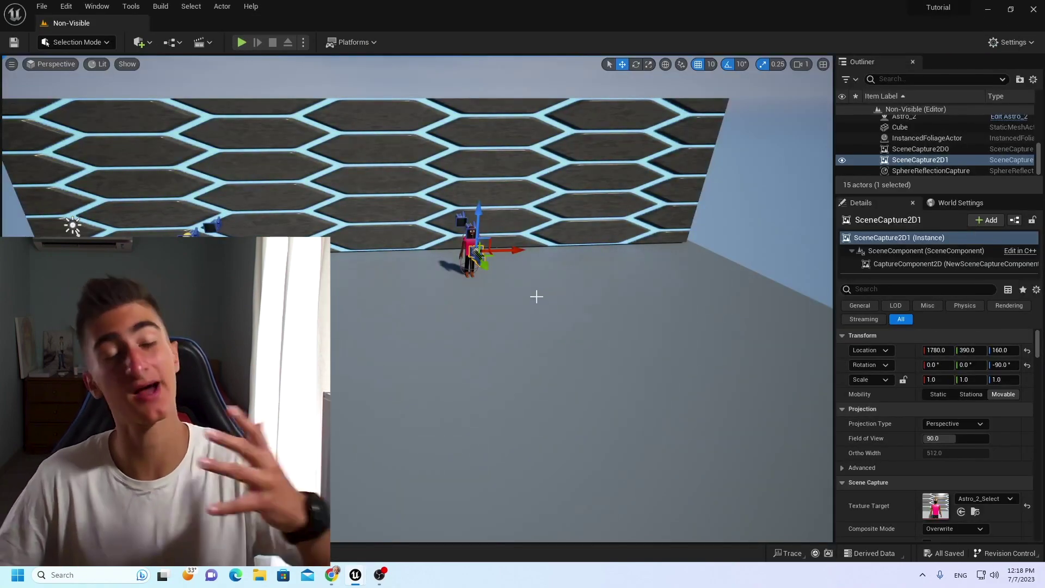
right_click_drag(534, 294, 512, 278)
key("ctrl+space")
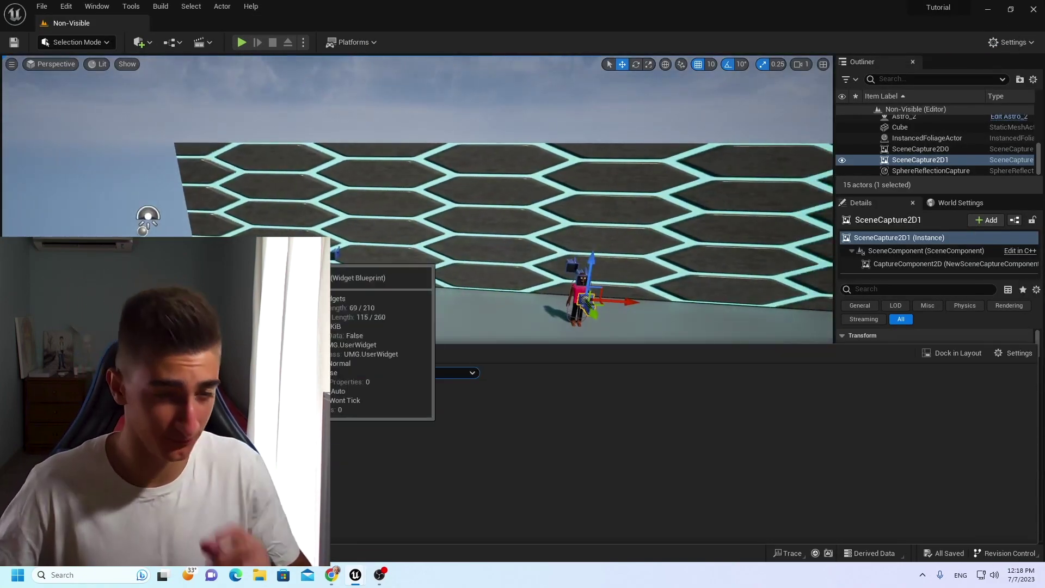
right_click_drag(343, 277, 350, 270)
Set the Astro_1_Select render target's Size X to 1080 and Size Y to 1920.
key("ctrl+space")
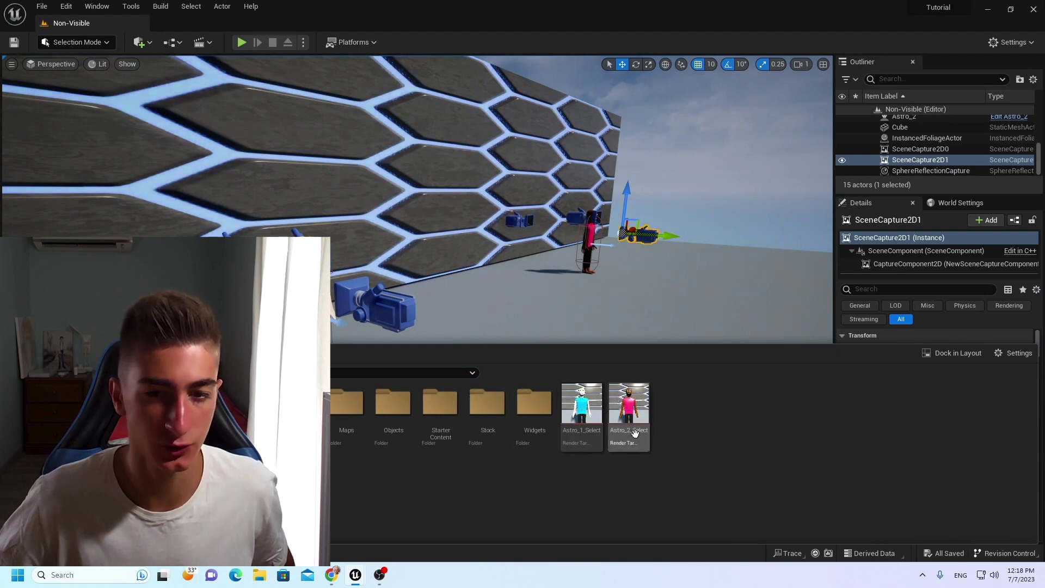
double_click(581, 403)
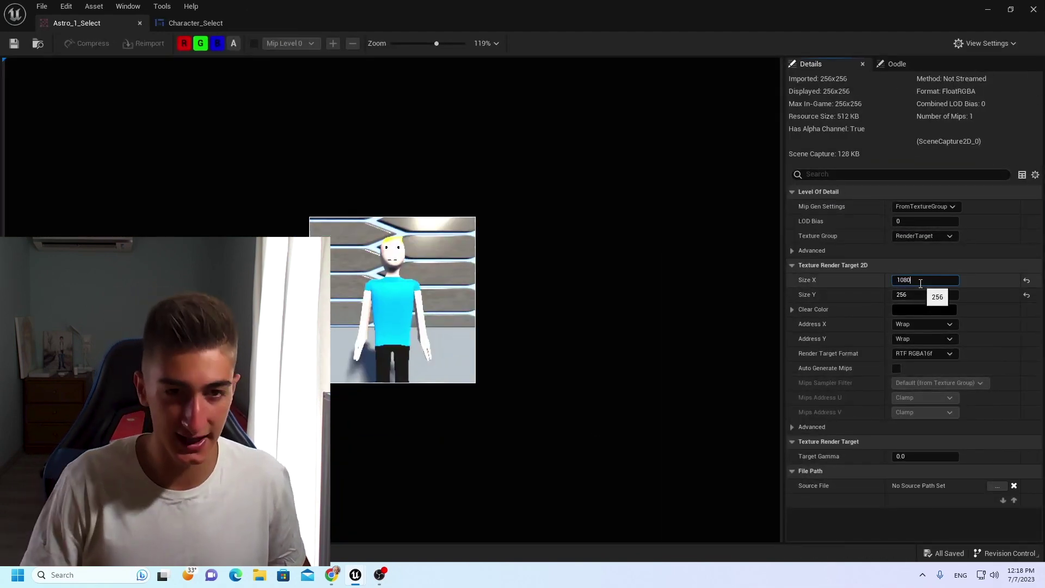
key("Return")
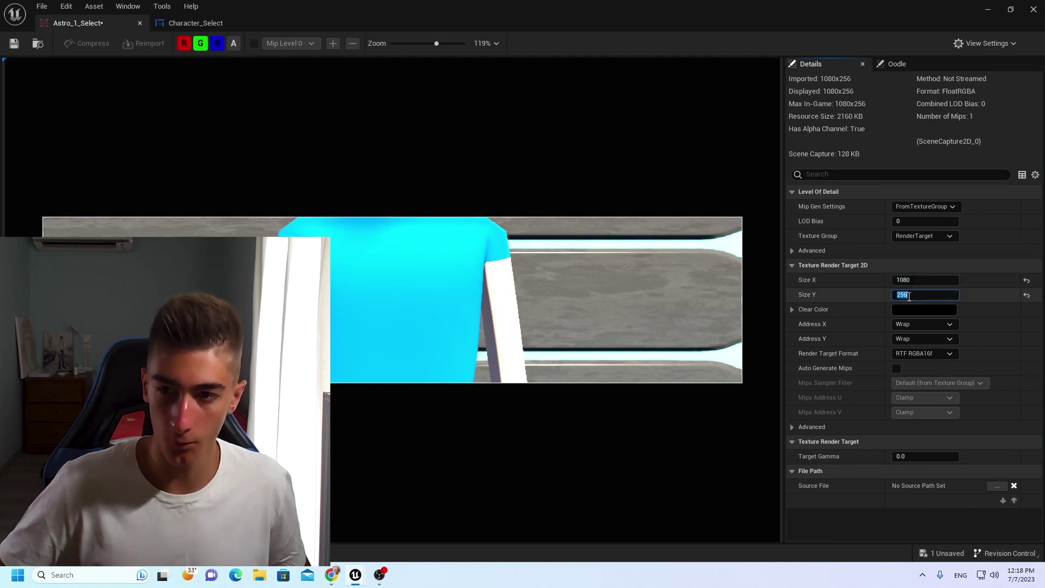
left_click(909, 294)
type("1920")
key("Return")
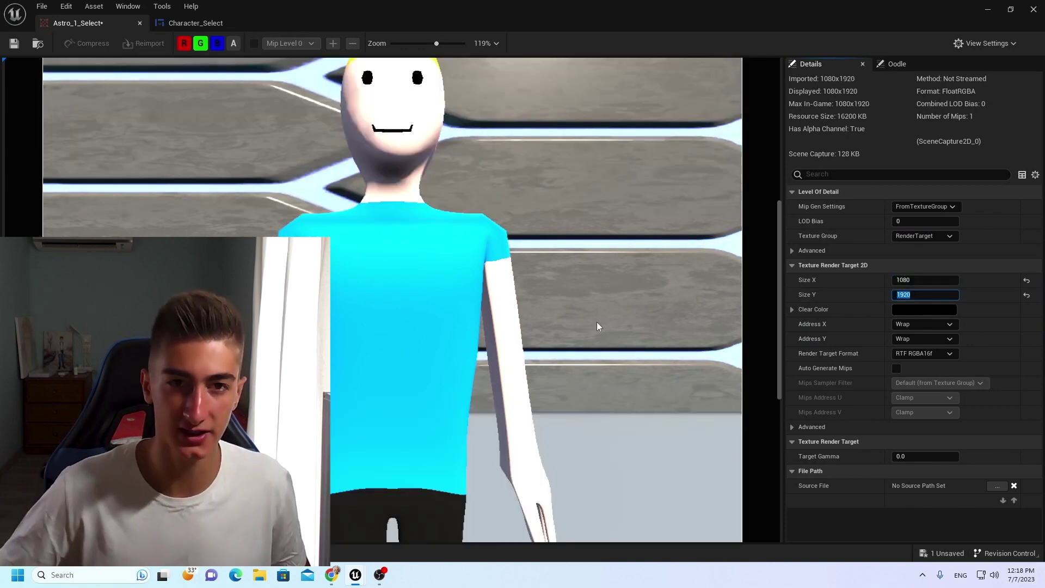
scroll(571, 322, "down", 1)
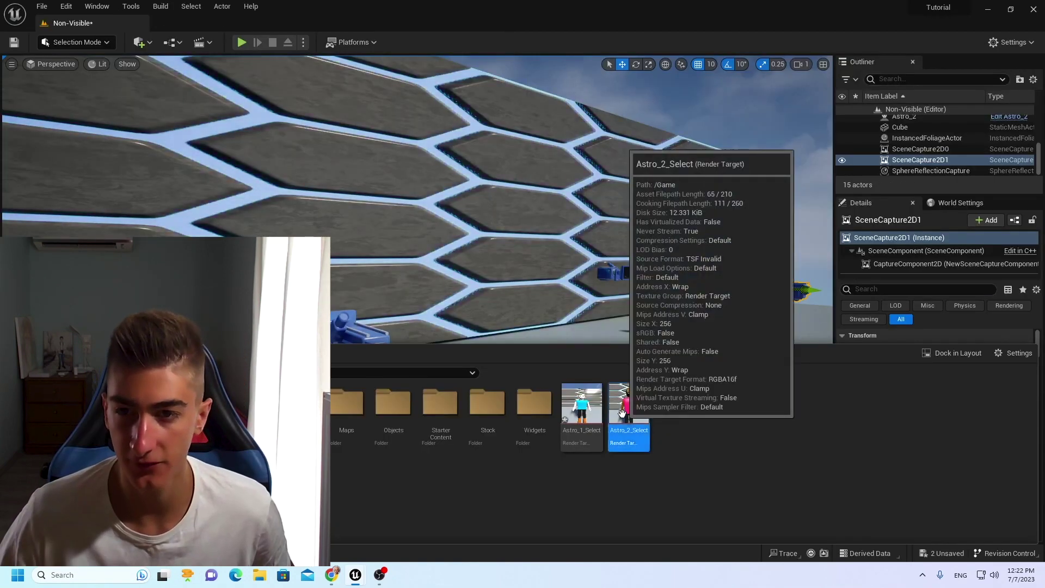
Set the Astro_2_Select render target's Size X to 1080 and Size Y to 1920, and save it.
double_click(627, 419)
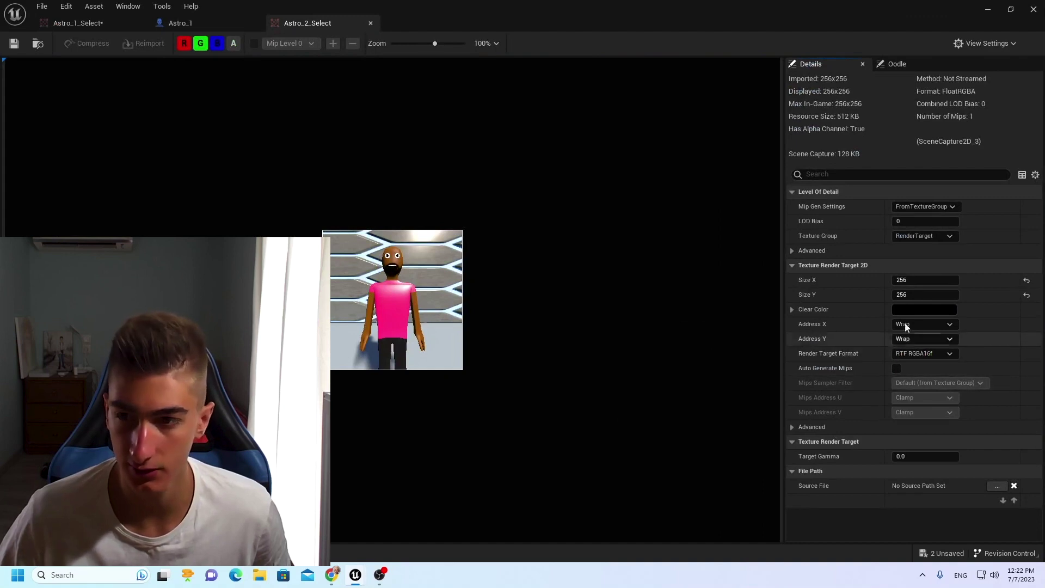
key("Return")
left_click(912, 291)
type("1")
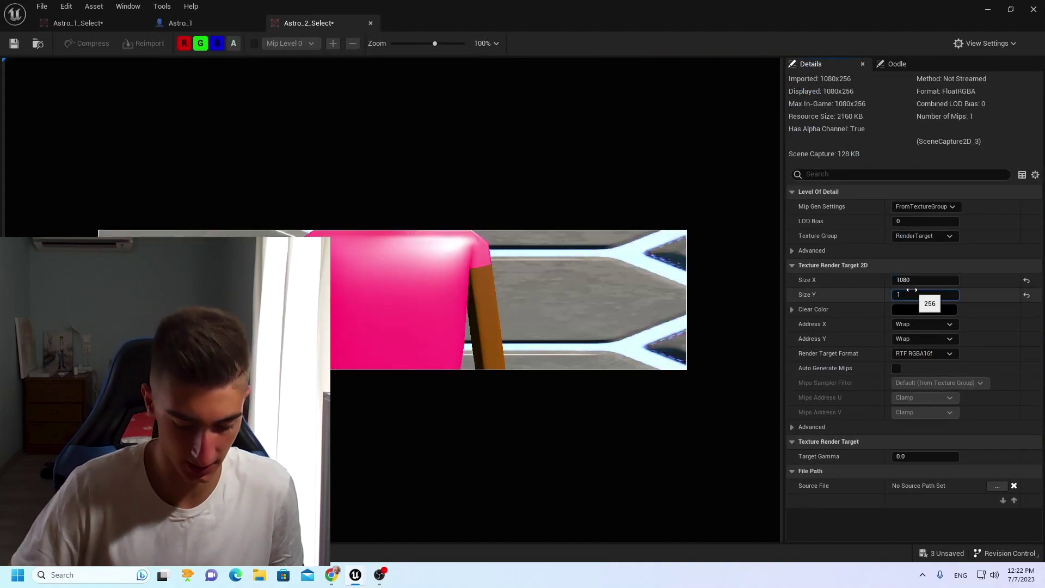
type("920")
key("Return")
scroll(398, 465, "down", 5)
key("ctrl+s")
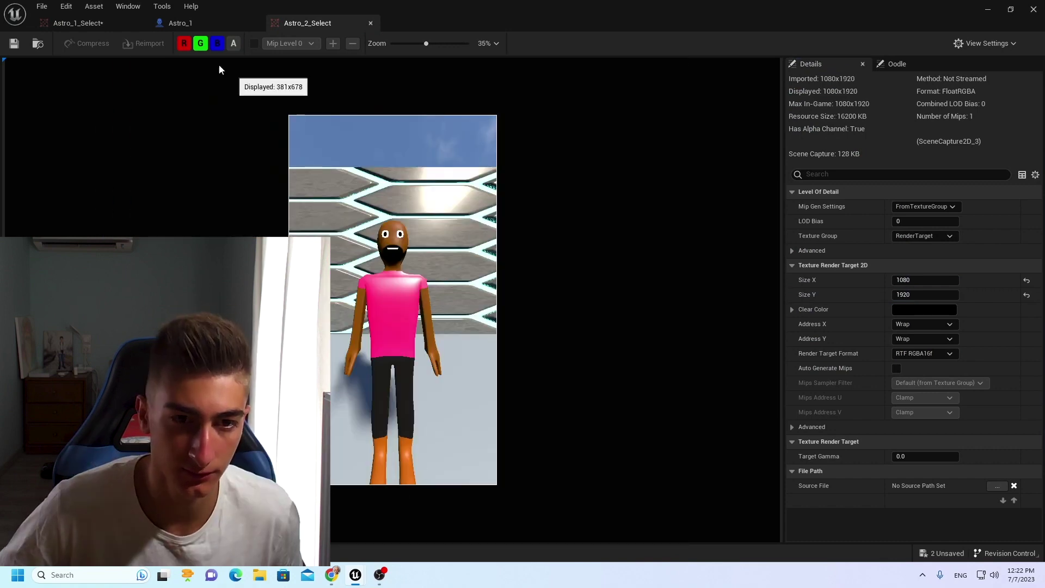
Return to the Non-Visible level, select SceneCapture2D0, and save the level.
key("ctrl+Tab")
left_click(294, 23)
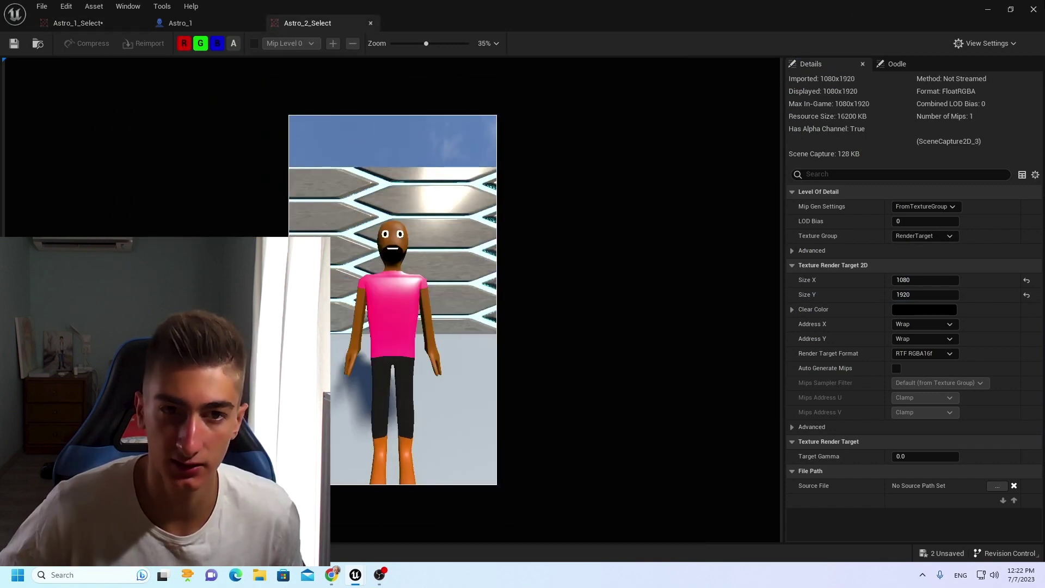
key("alt+Tab")
right_click_drag(494, 312, 626, 207)
left_click(426, 234)
key("ctrl+s")
key("ctrl+space")
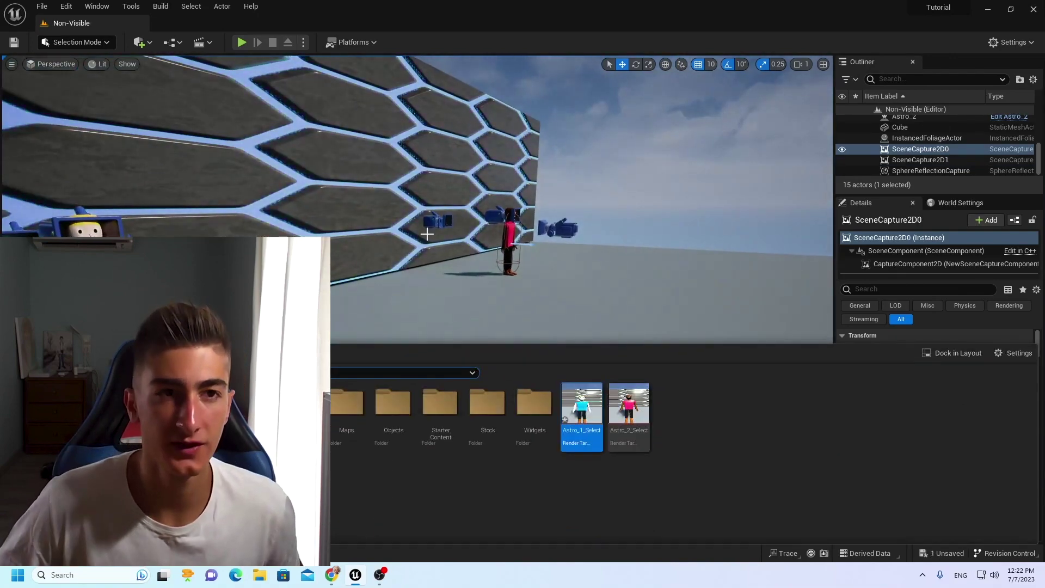
Play-test the level from a spot on the floor, walk up to Astro_1, and dismiss the error reports after stopping.
right_click_drag(426, 234, 473, 229)
right_click(457, 230)
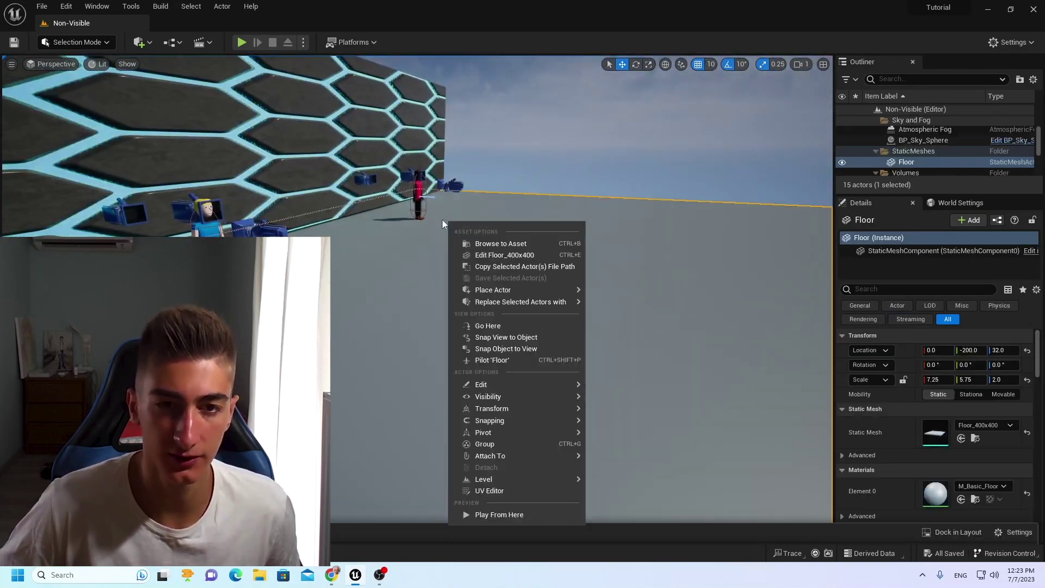
left_click(477, 517)
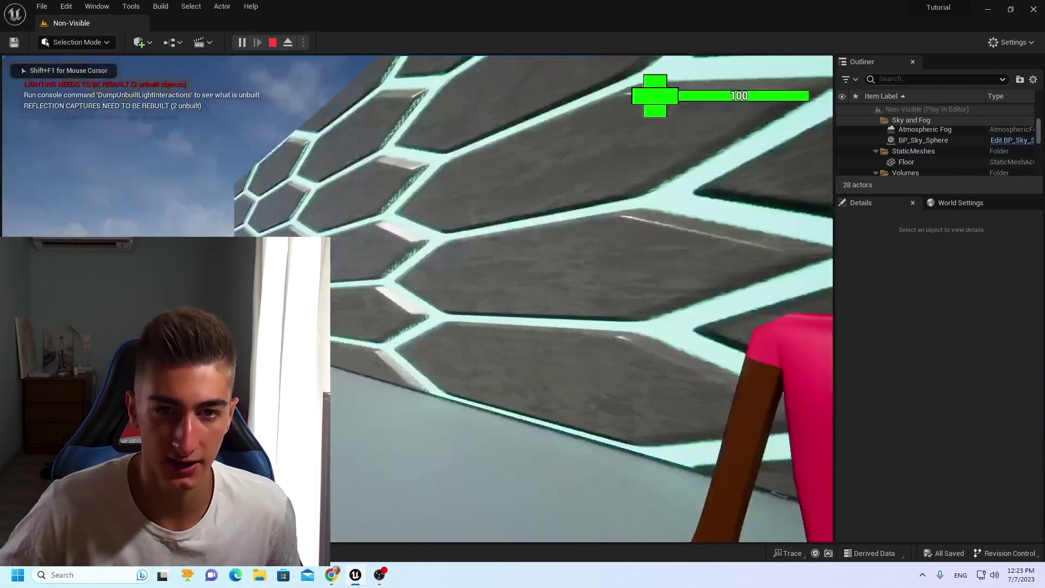
key("w")
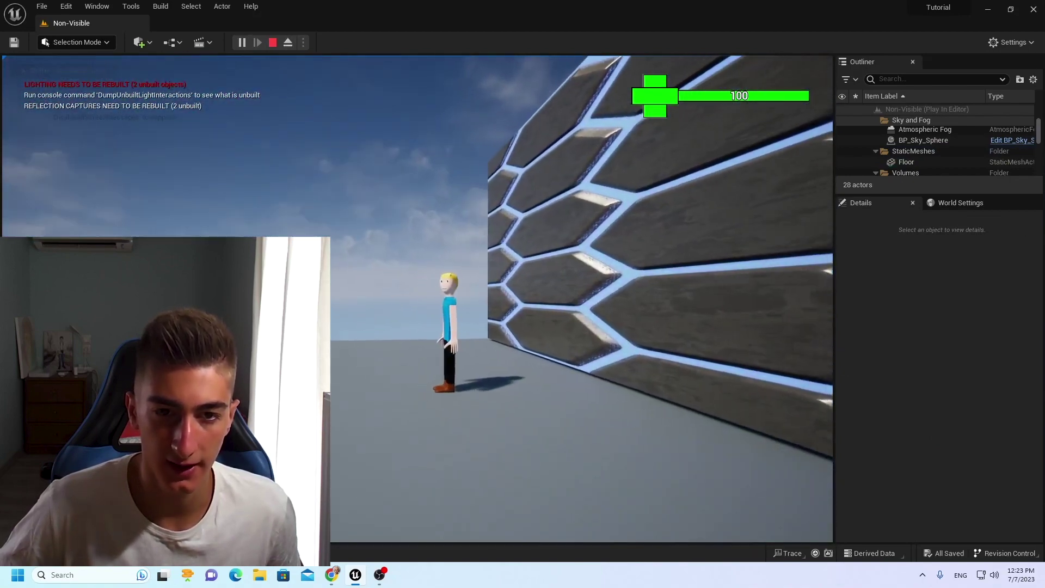
key("w")
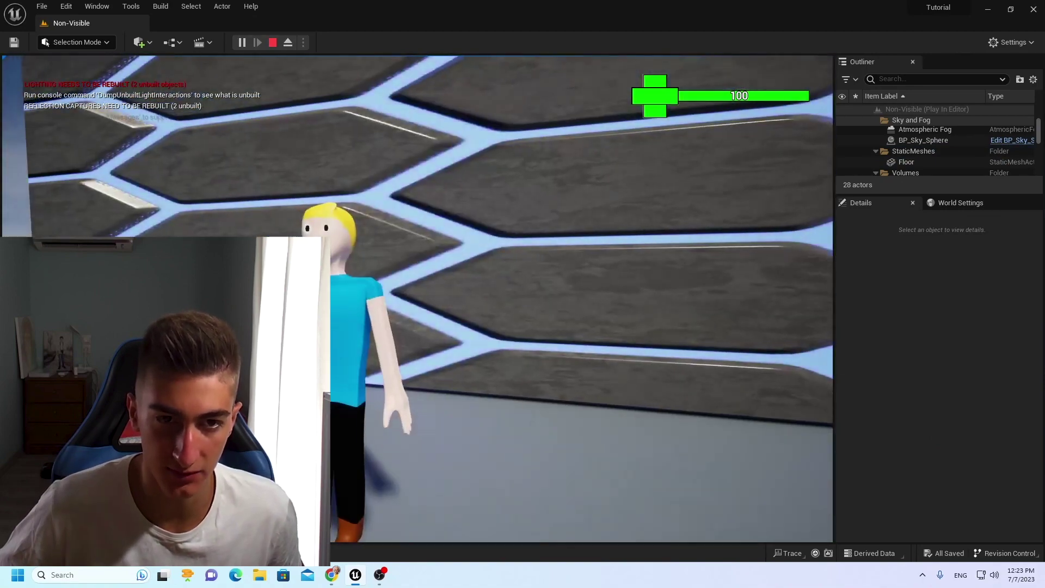
key("Escape")
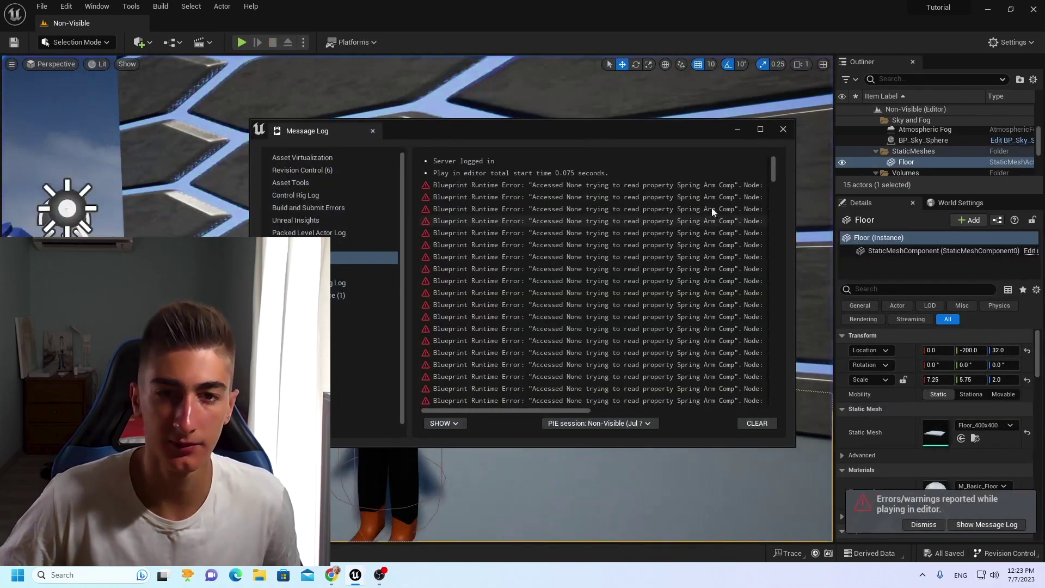
left_click(784, 129)
right_click_drag(622, 236, 807, 532)
key("s")
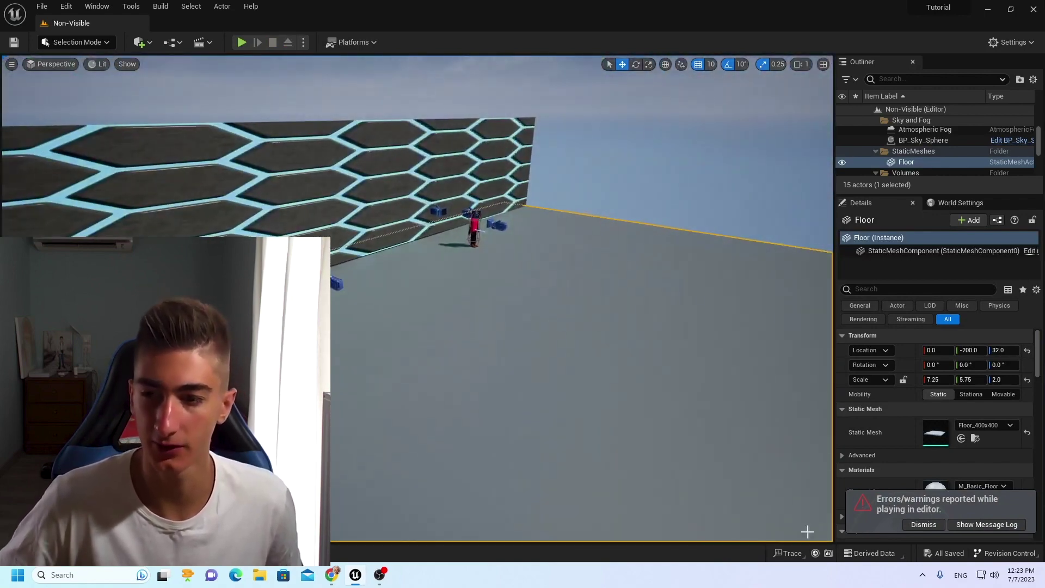
left_click(934, 527)
Create materials from both the Astro_1_Select and Astro_2_Select render targets.
key("w")
right_click_drag(680, 381, 664, 370)
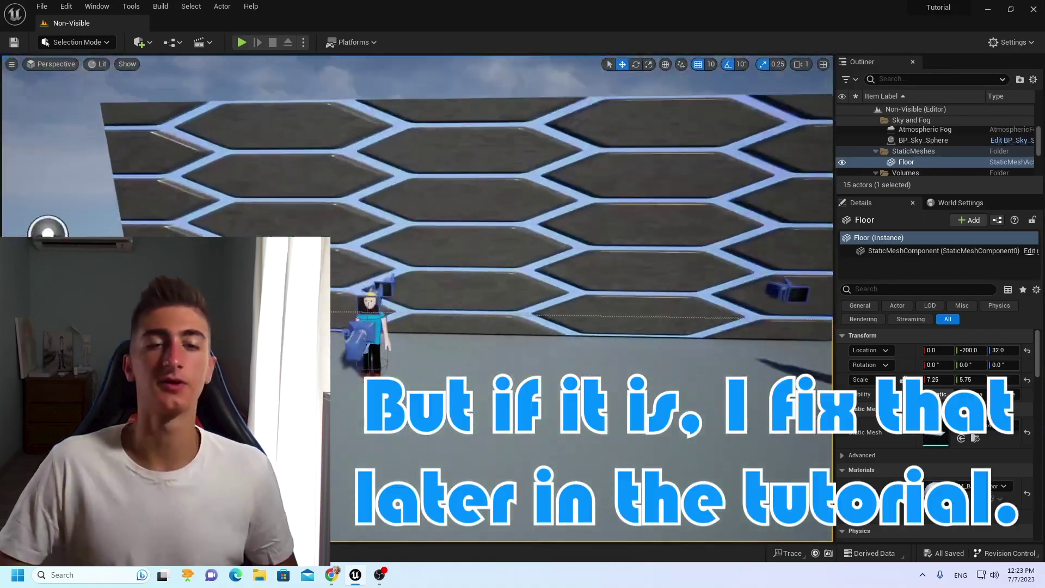
right_click_drag(490, 311, 500, 310)
key("ctrl+space")
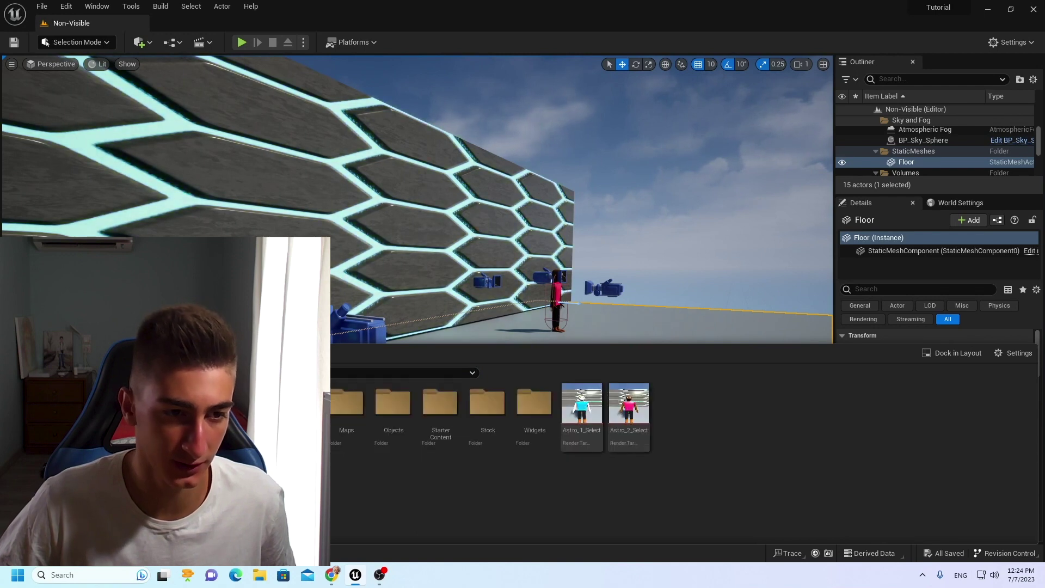
left_click(586, 405)
left_click(628, 405, "ctrl")
right_click(629, 405)
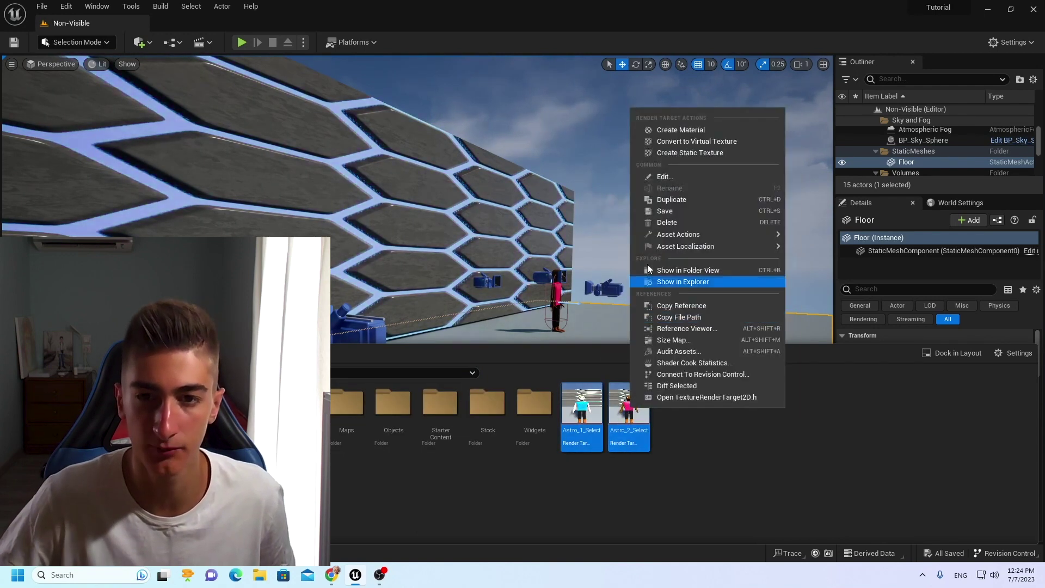
left_click(675, 130)
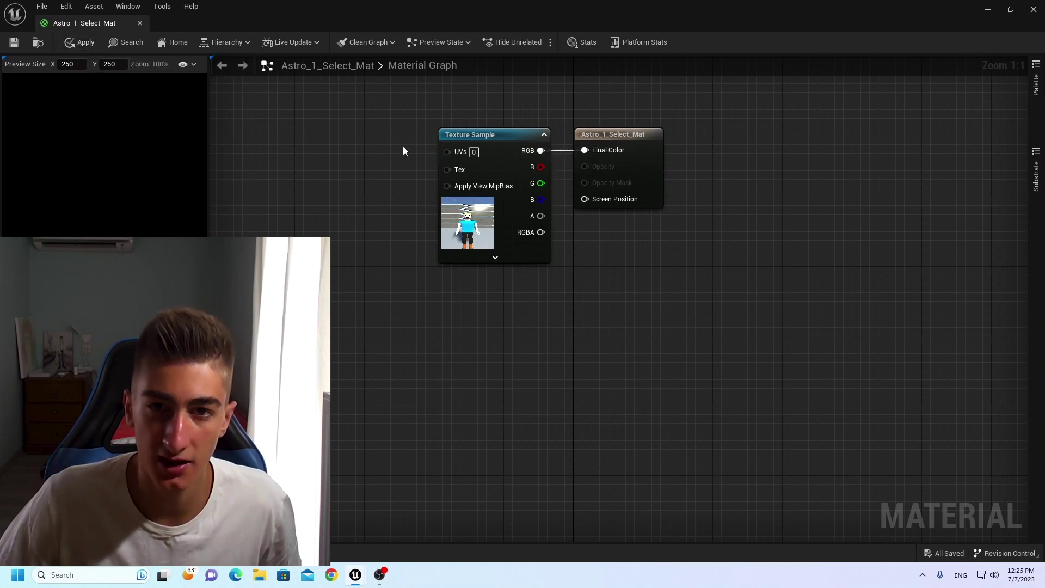
Apply and save the Astro_1_Select_Mat material.
left_click(82, 46)
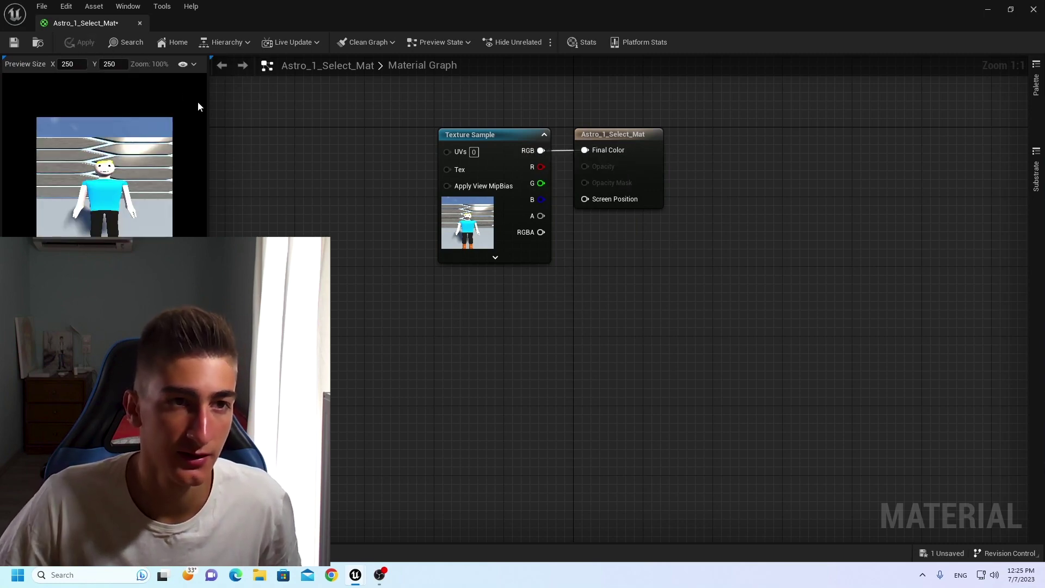
key("ctrl+s")
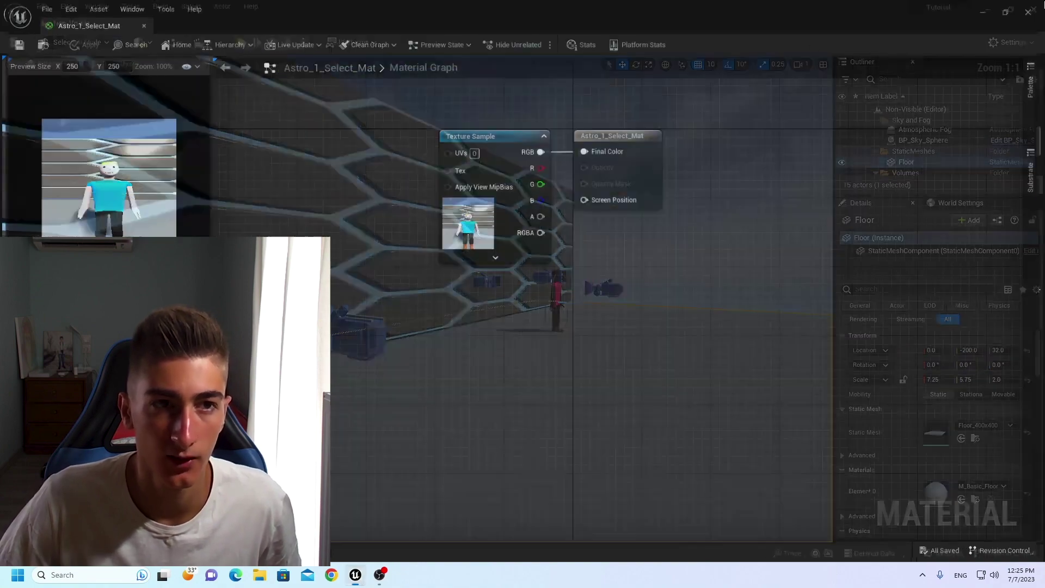
Open the Astro_2_Select_Mat material and change its material domain to User Interface.
key("ctrl+space")
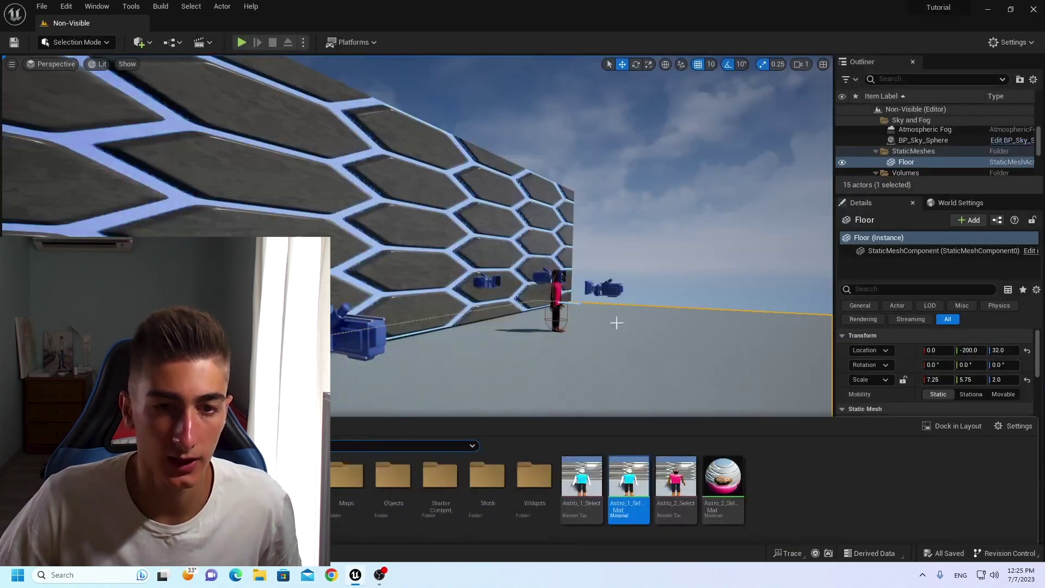
double_click(724, 406)
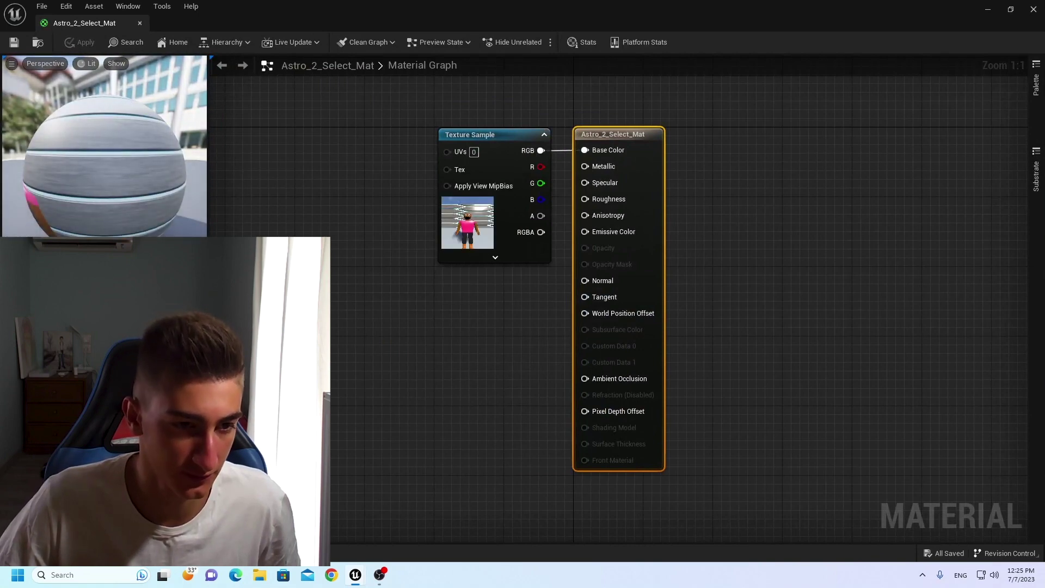
left_click(81, 305)
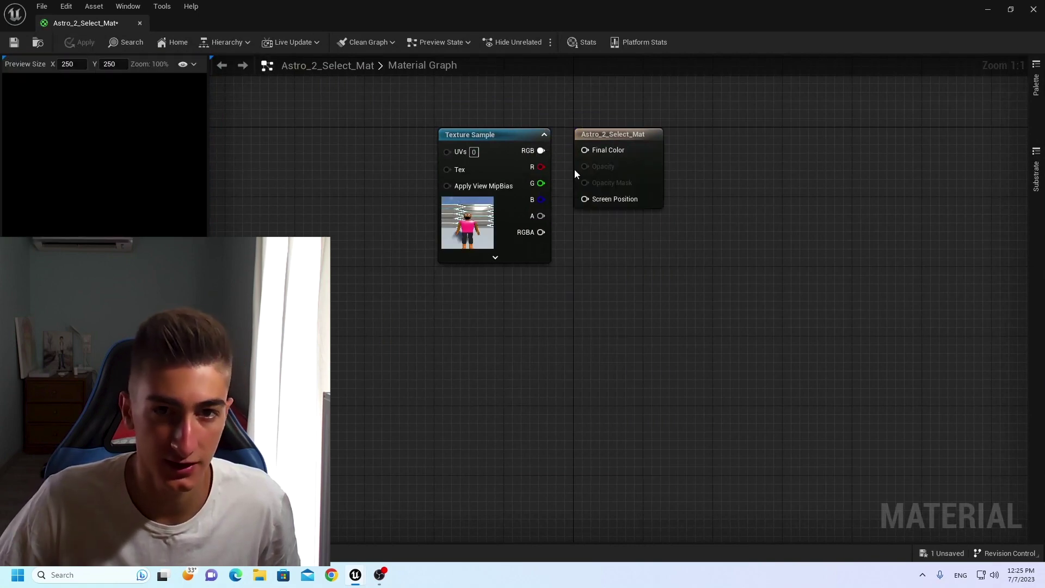
Connect the texture's RGB output to Final Color in Astro_2_Select_Mat, and apply and save the material.
left_click(82, 42)
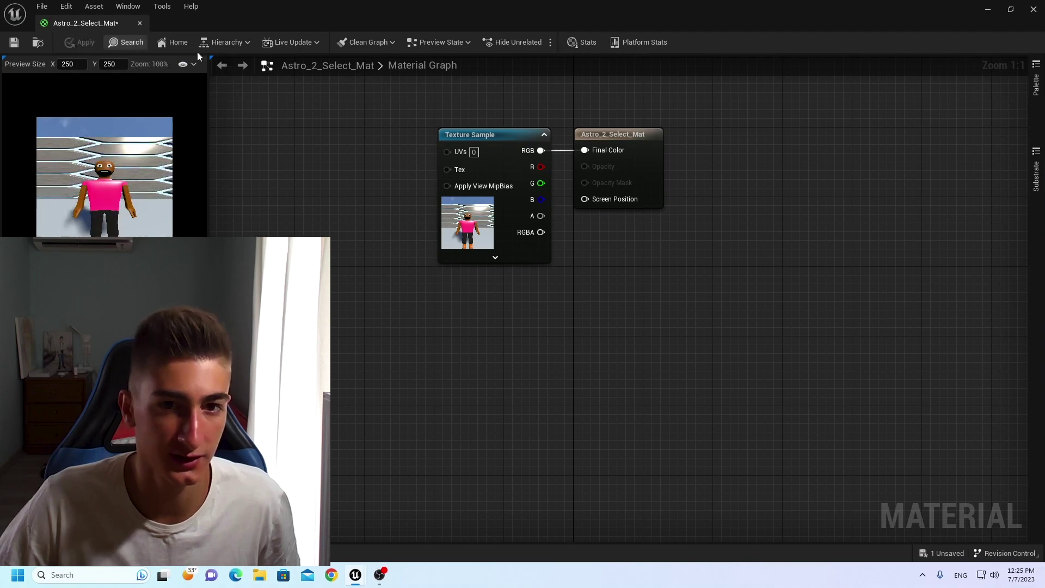
key("ctrl+s")
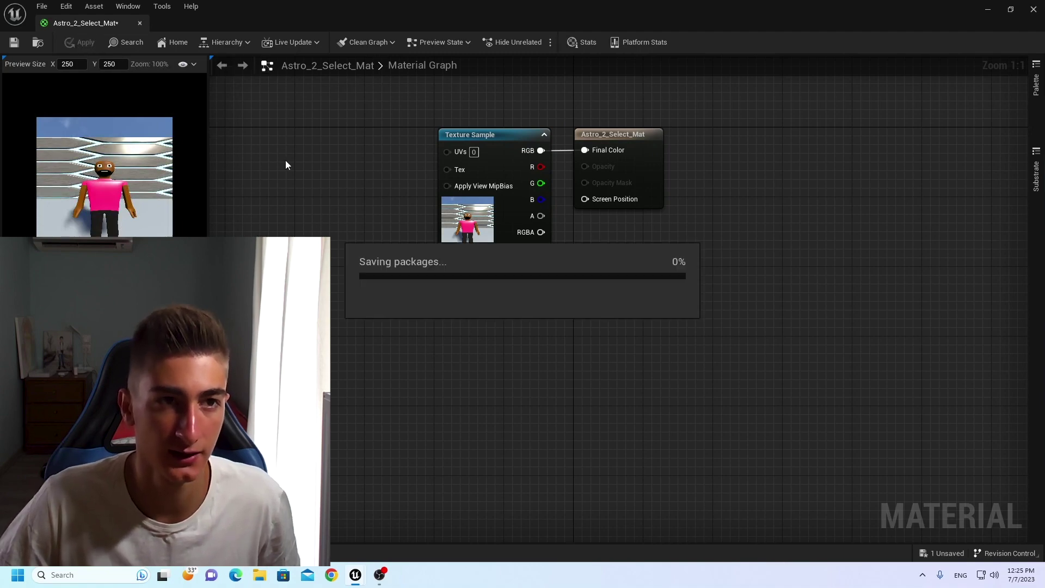
left_click(1033, 10)
Open the Character_Select widget and set the left character button's Normal image to Astro_1_Select_Mat.
key("ctrl+space")
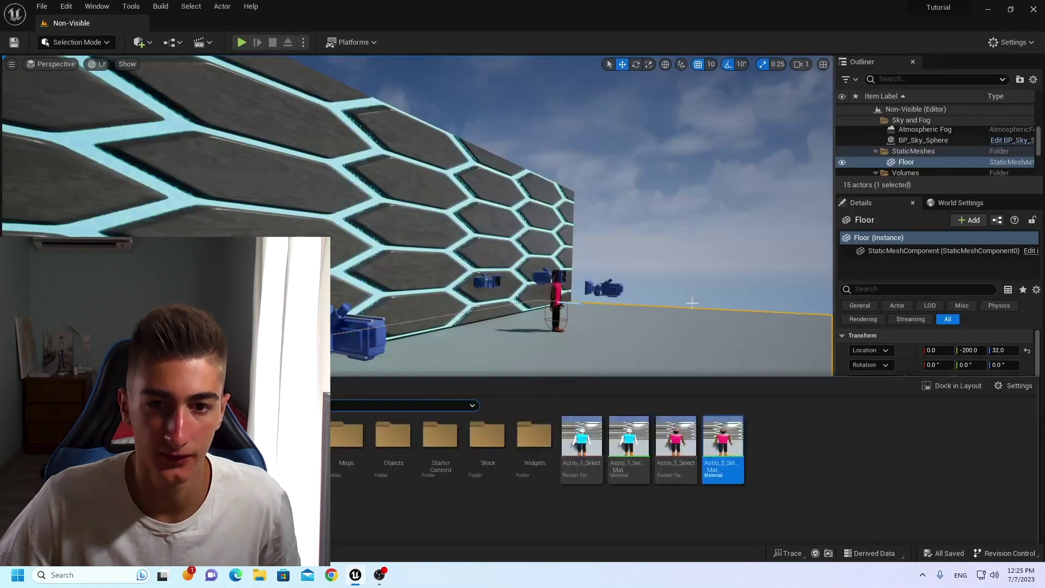
left_click(54, 479)
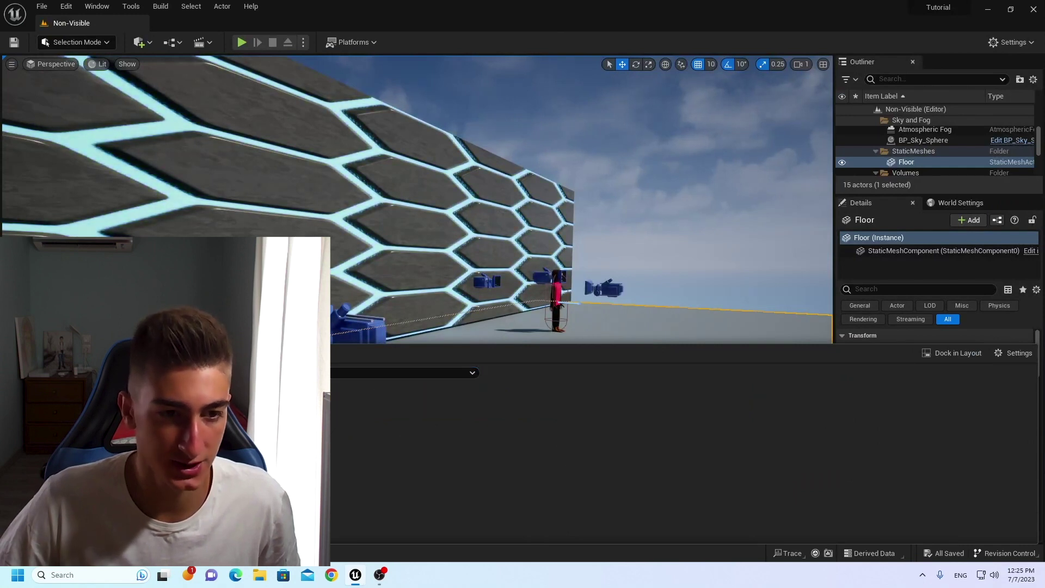
double_click(207, 414)
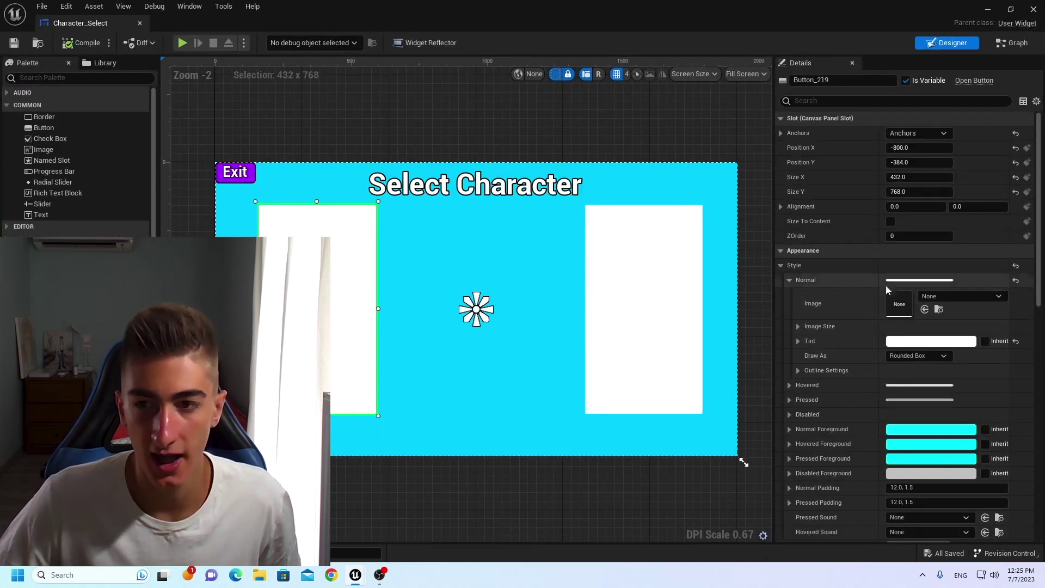
left_click(956, 297)
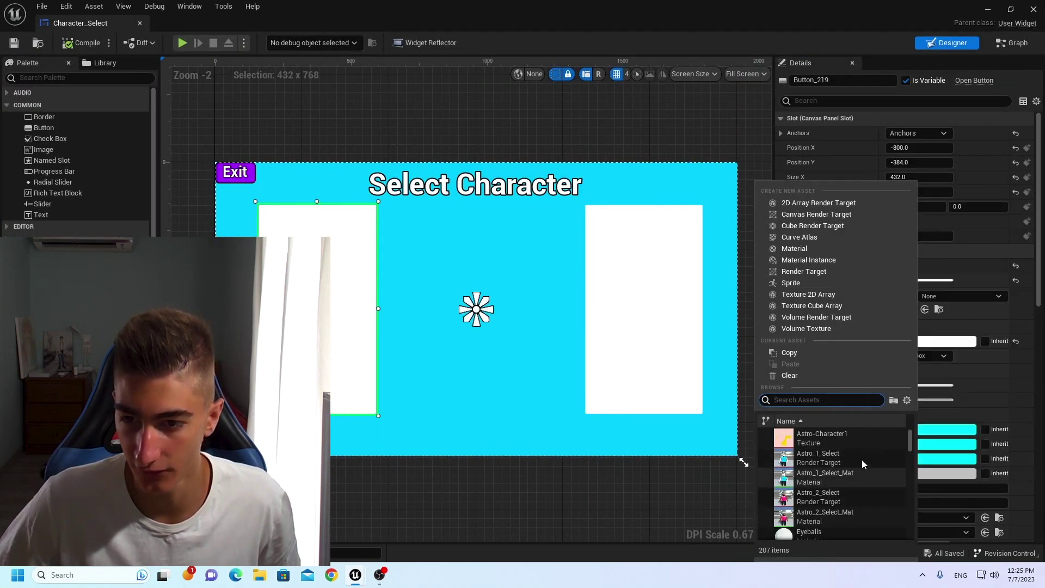
left_click(816, 479)
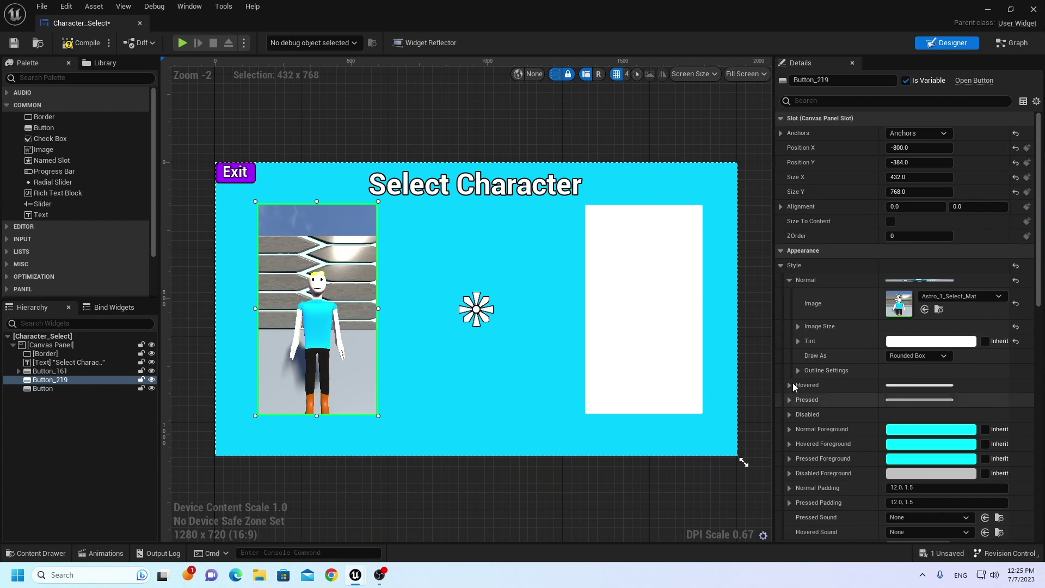
Set the right character button's Normal image to Astro_2_Select_Mat.
left_click(672, 311)
left_click(953, 297)
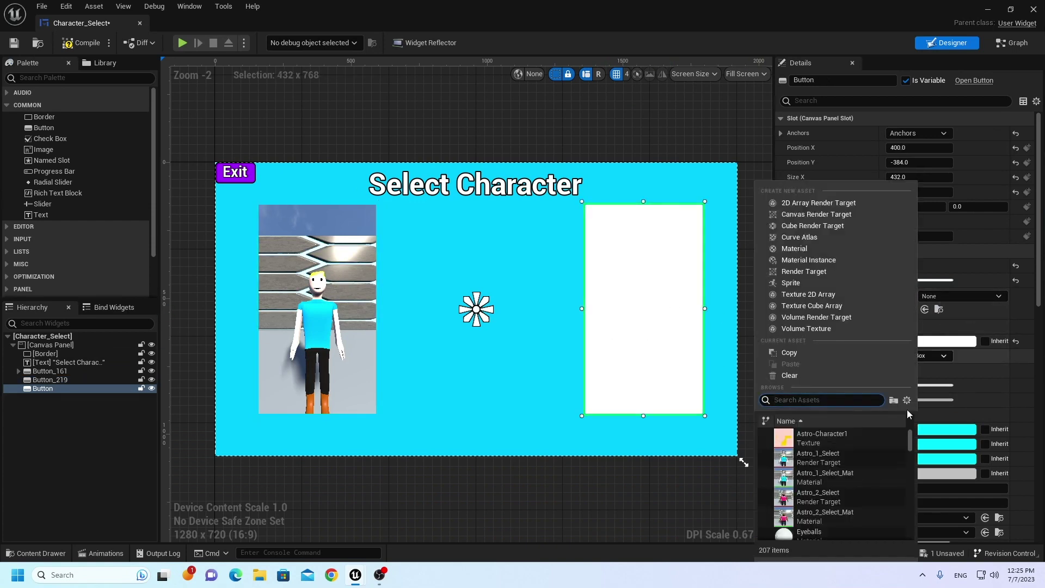
left_click(834, 510)
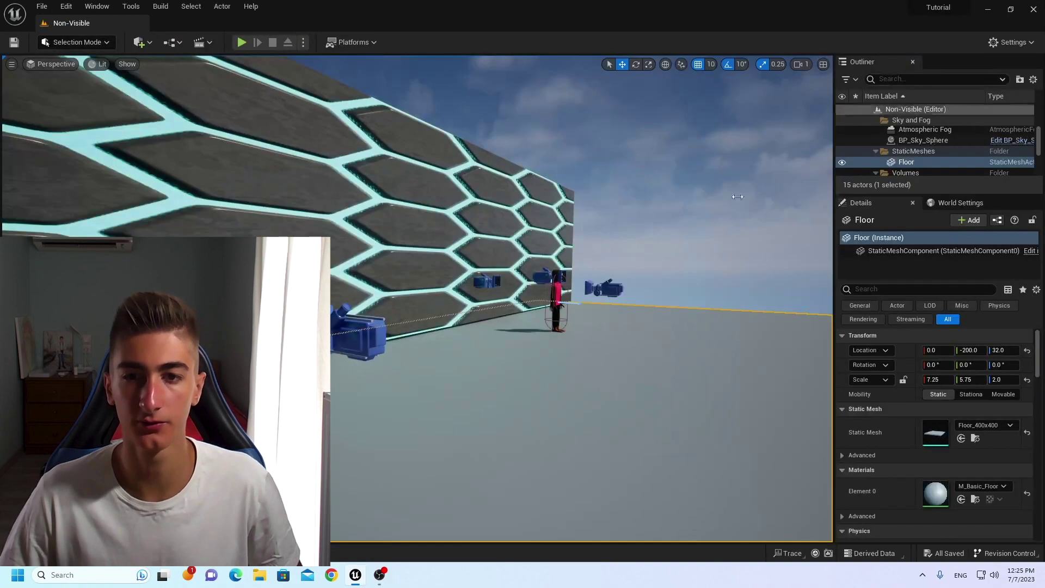
Open the Non-Visible map's level blueprint and add an Event BeginPlay node to its event graph.
right_click_drag(489, 327, 596, 300)
right_click_drag(406, 343, 407, 344)
key("ctrl+space")
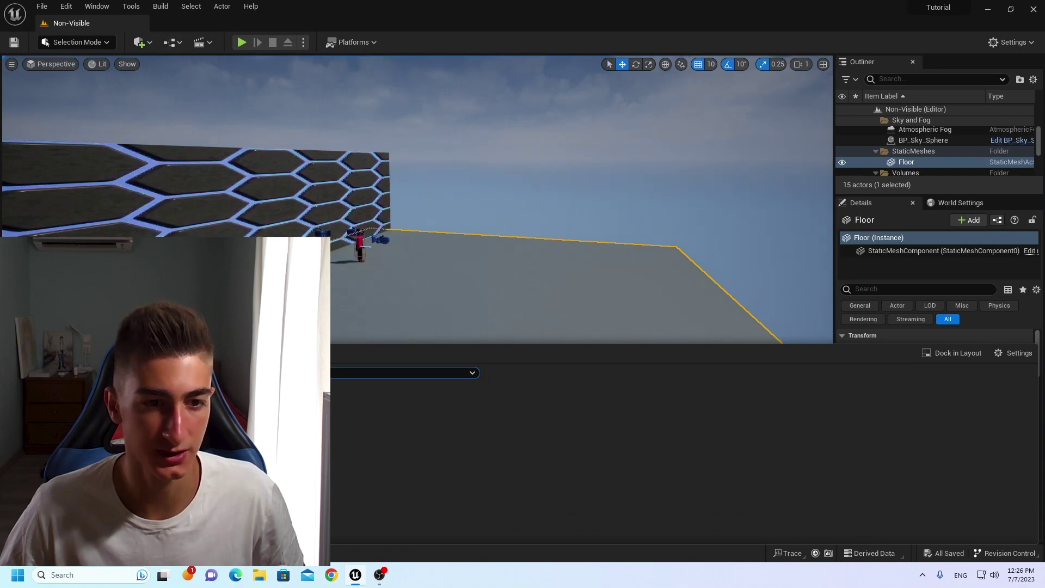
left_click(166, 43)
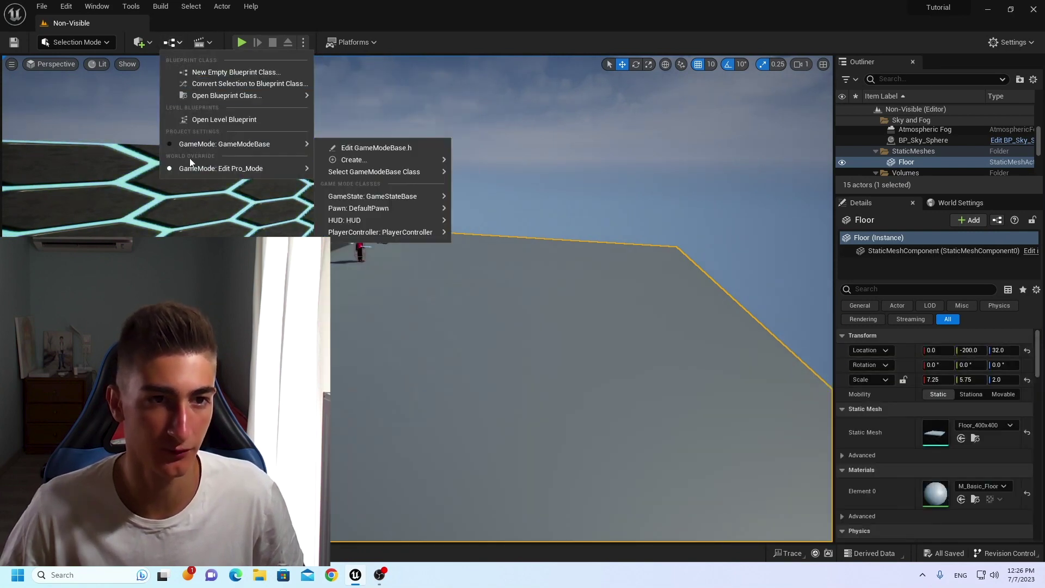
left_click(199, 119)
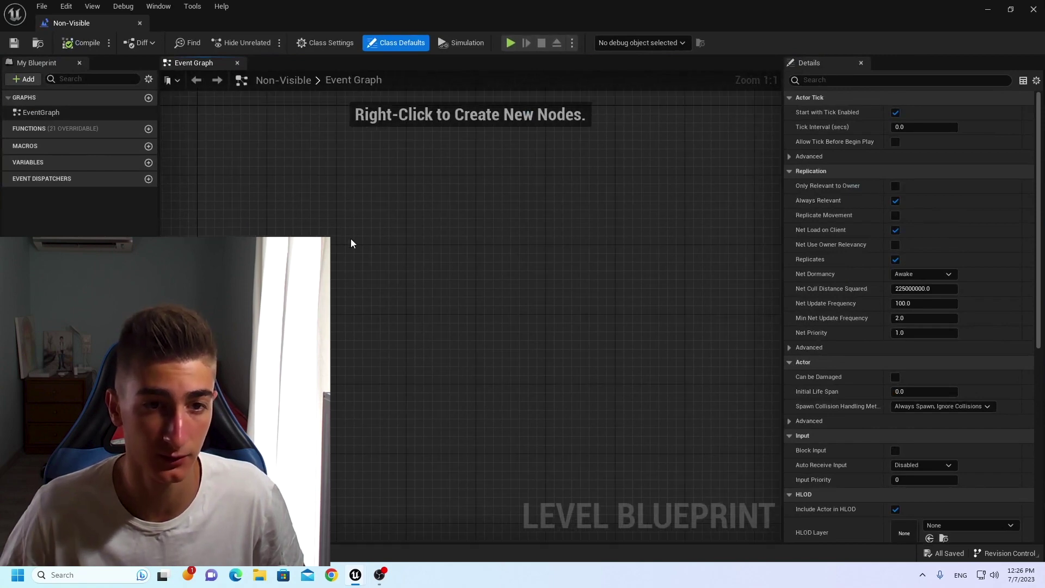
right_click(338, 259)
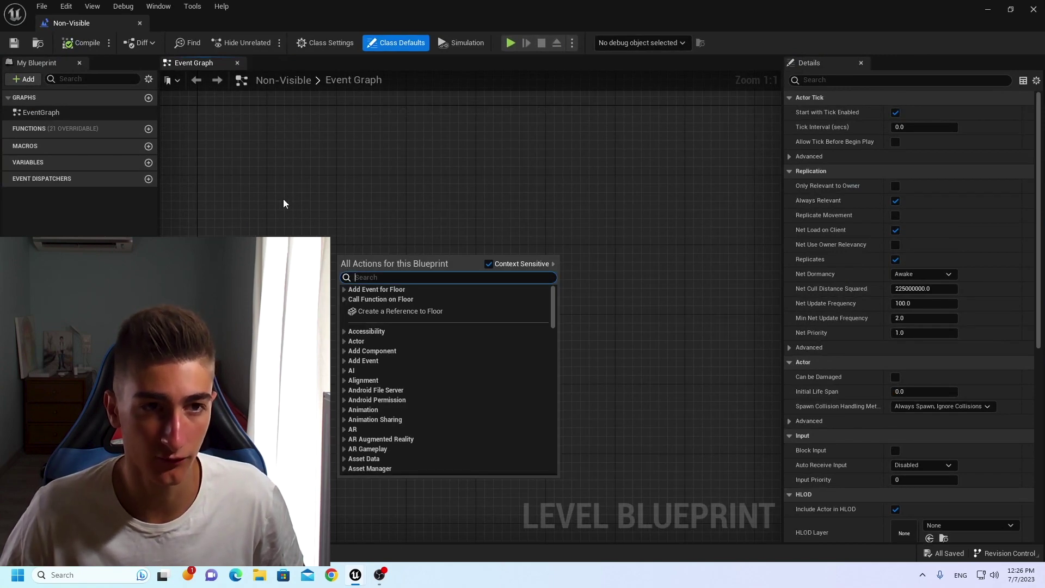
type("event")
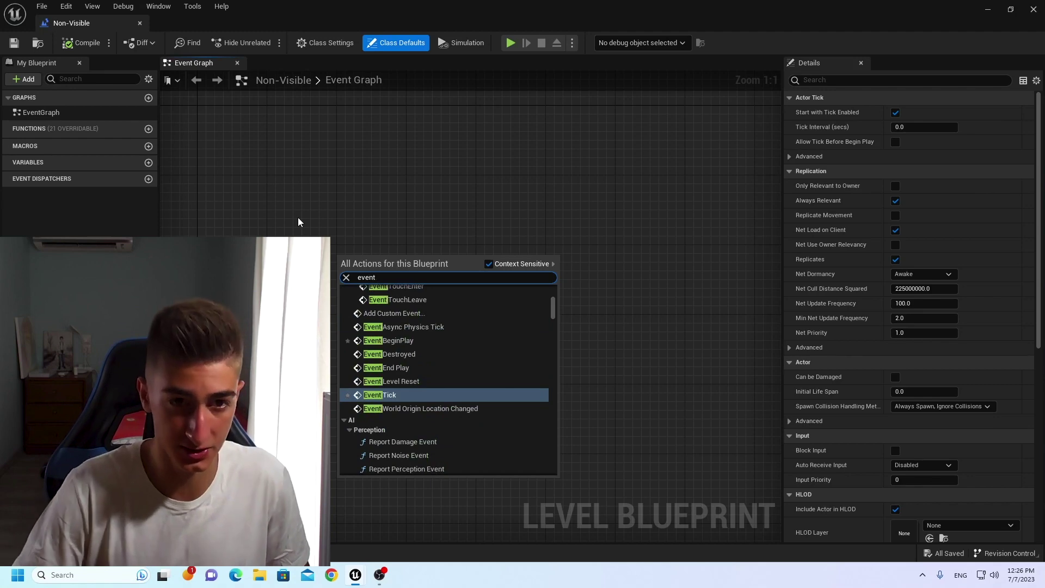
key("Up")
key("Up")
key("Up")
key("Up")
key("Return")
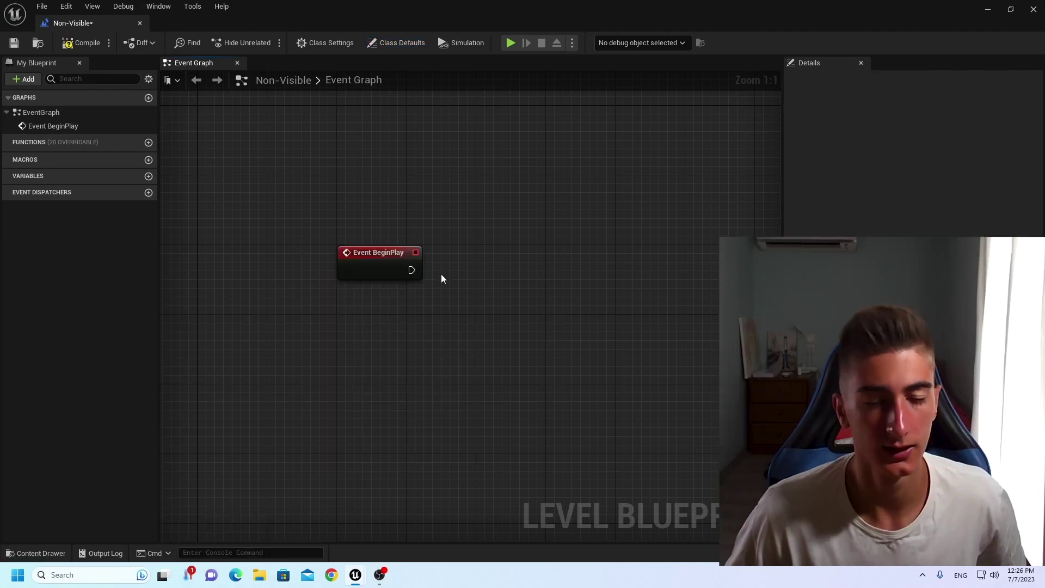
Add a Create Widget node executed from Event BeginPlay and set its class to Character_Select.
left_click_drag(413, 271, 477, 271)
type("c")
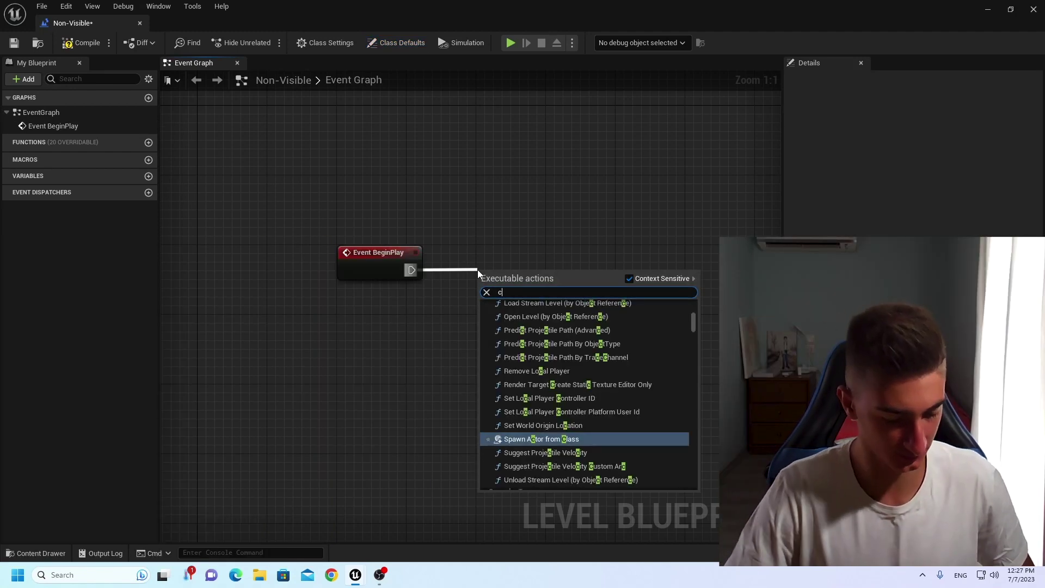
type("reate widget")
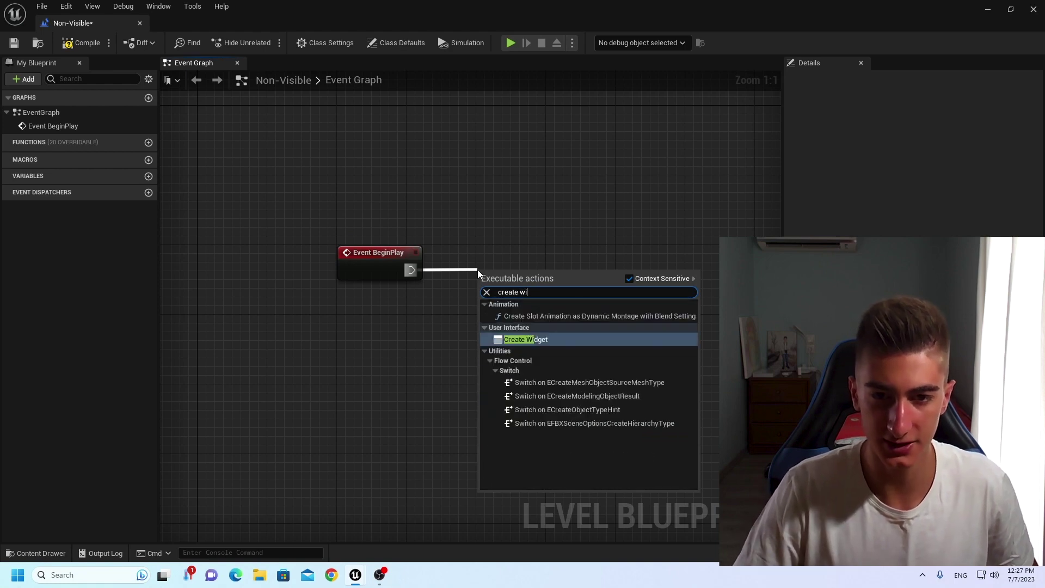
key("Return")
left_click_drag(556, 294, 558, 277)
left_click(518, 298)
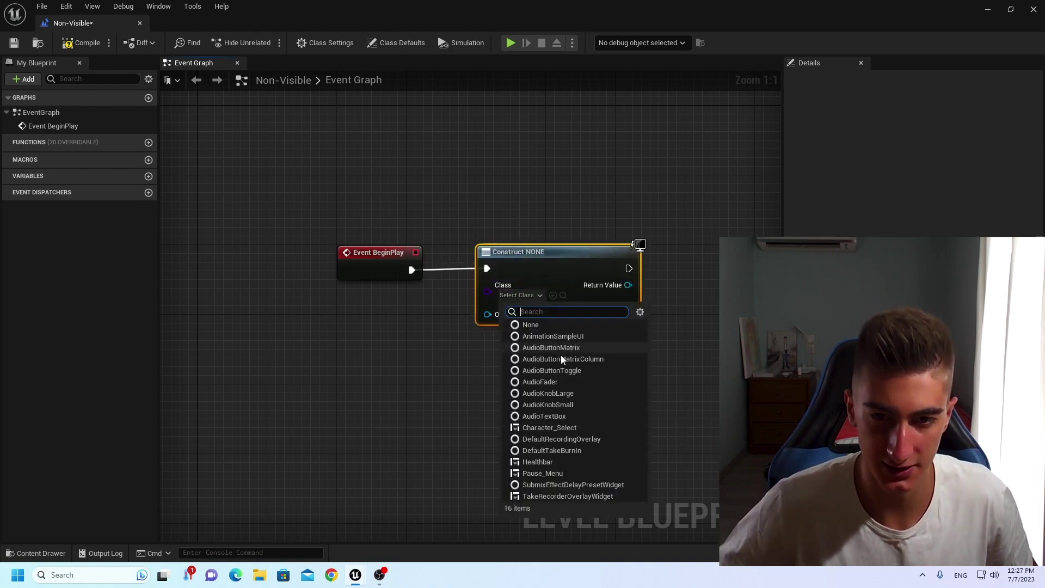
left_click(547, 428)
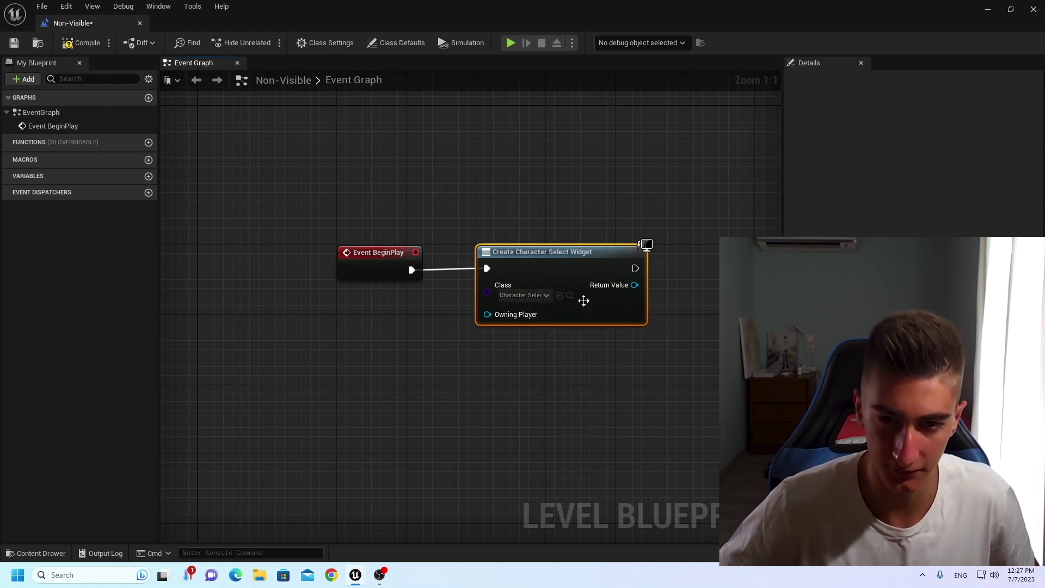
Add an Add to Viewport node from the widget's Return Value, line it up with the Create Widget node, and compile the level blueprint.
right_click(632, 287)
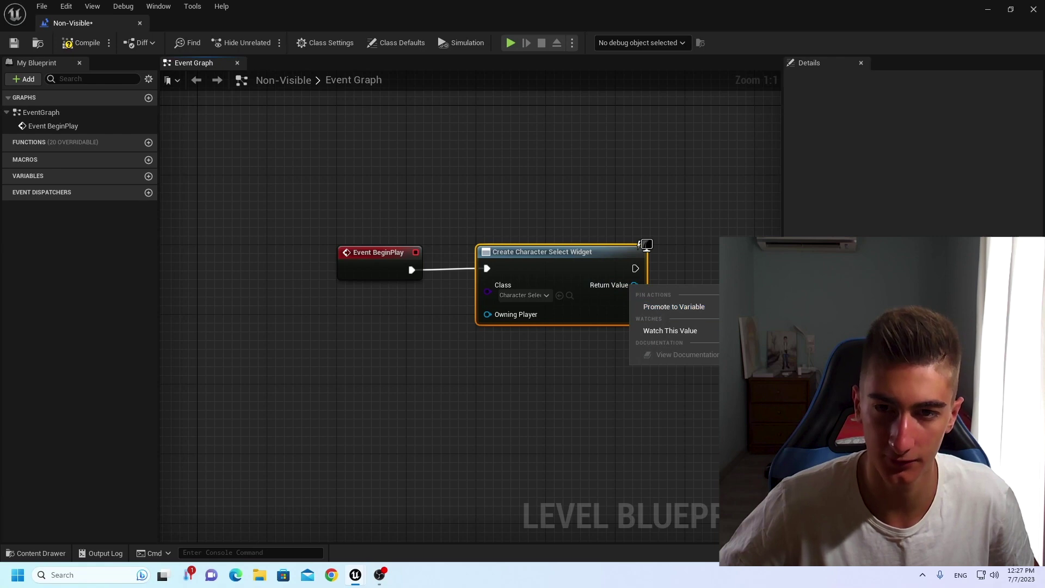
left_click_drag(634, 285, 687, 284)
type("add")
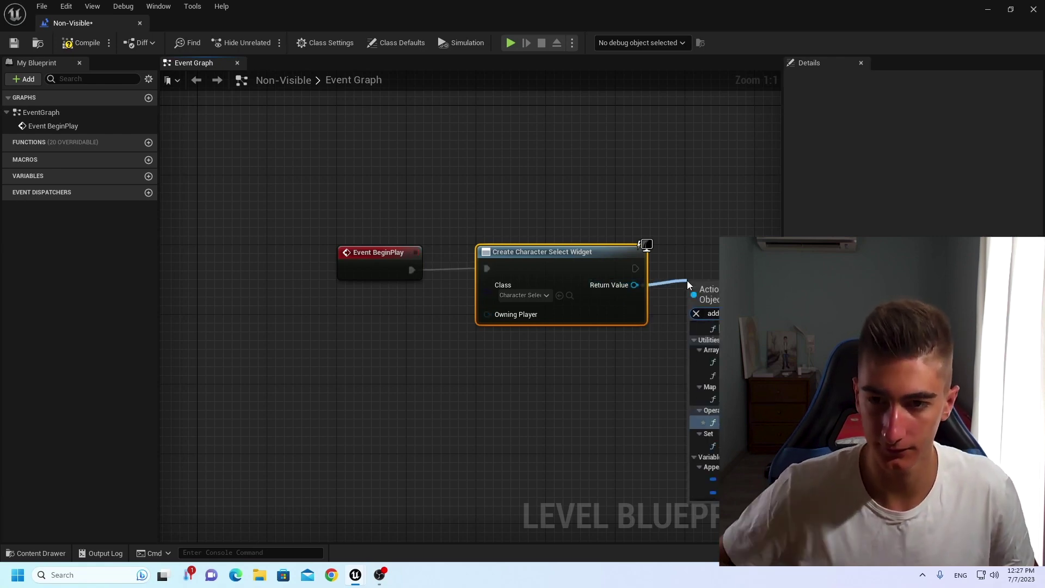
left_click(707, 329)
right_click_drag(722, 301, 604, 301)
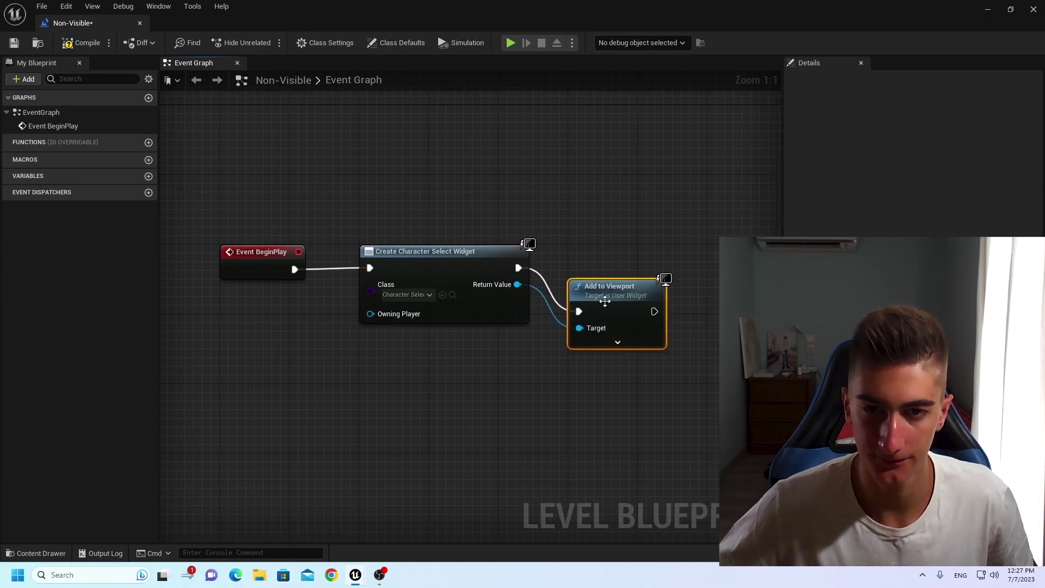
left_click_drag(604, 301, 606, 258)
left_click(78, 43)
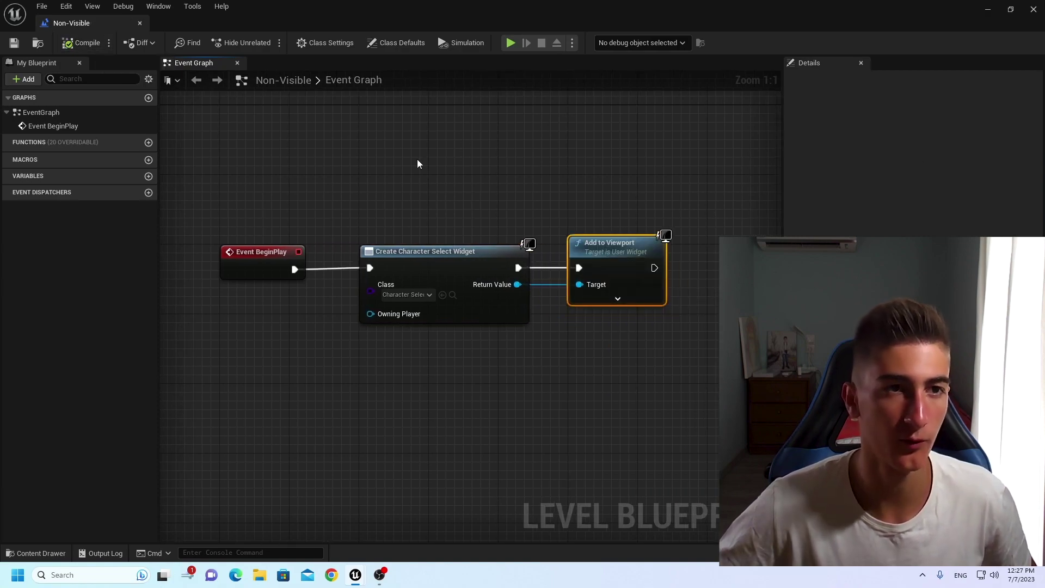
key("ctrl+space")
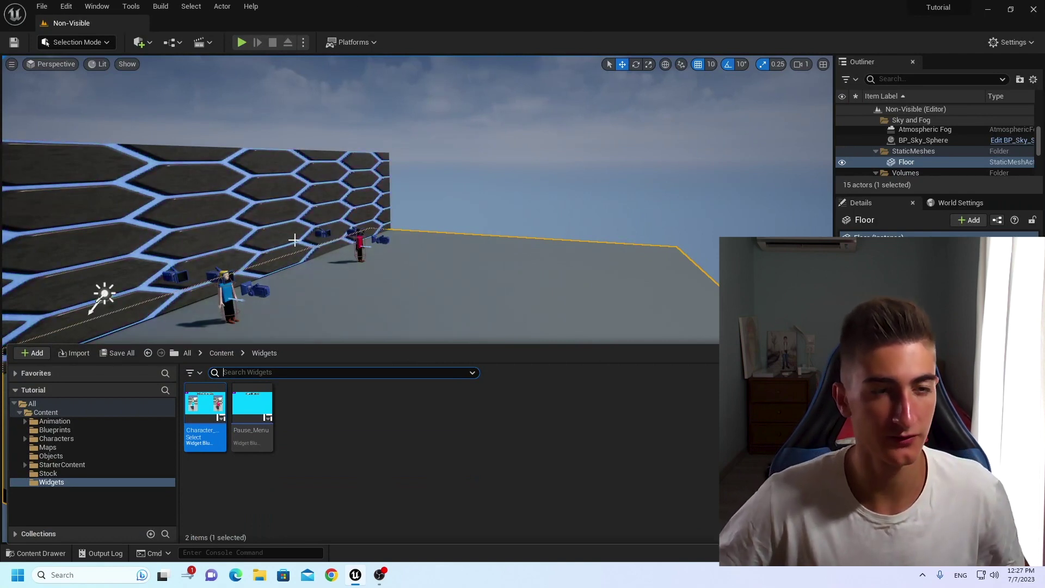
right_click_drag(294, 240, 305, 243)
key("ctrl+space")
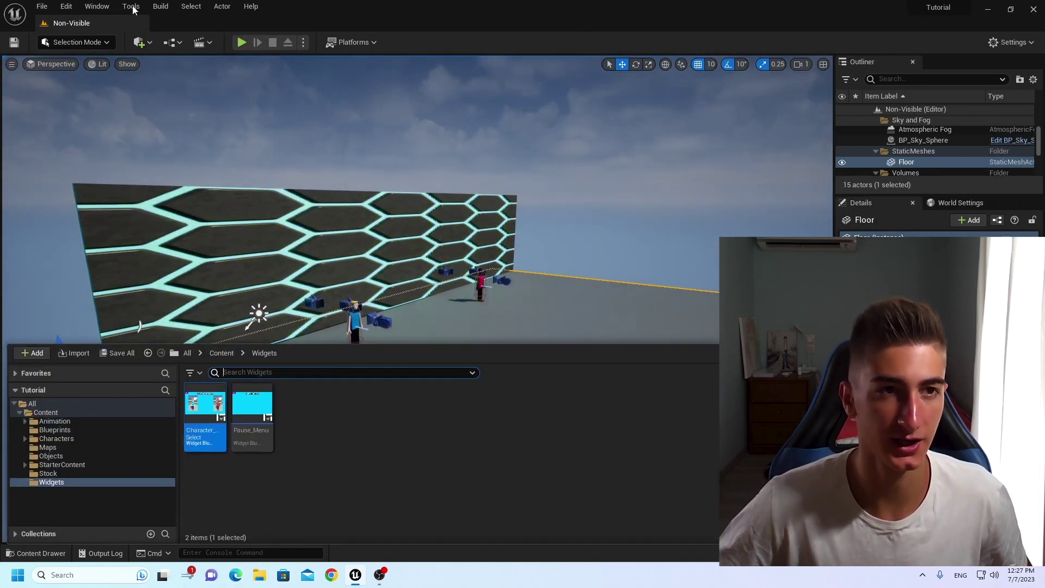
left_click(65, 6)
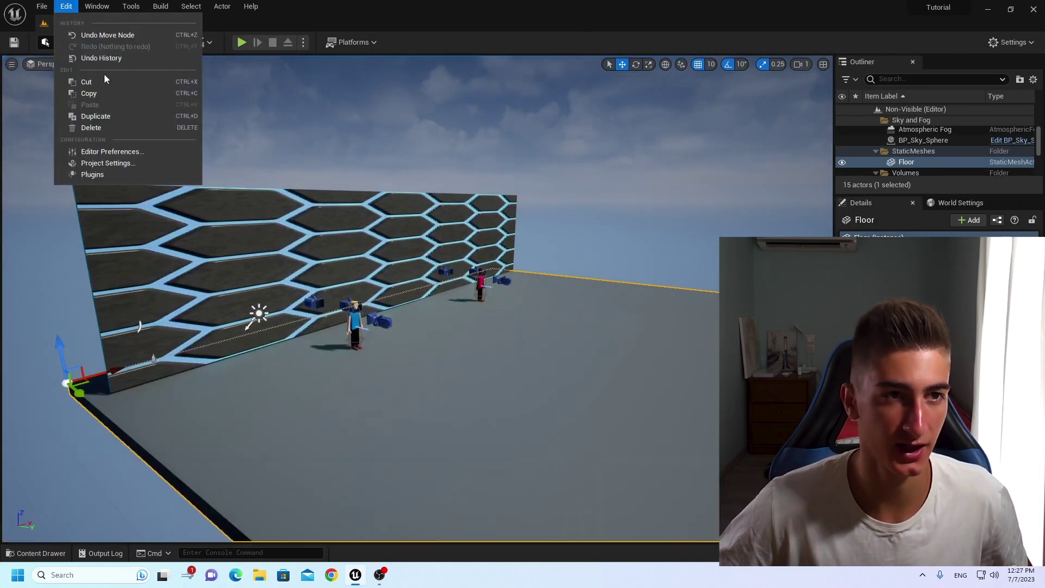
left_click(102, 164)
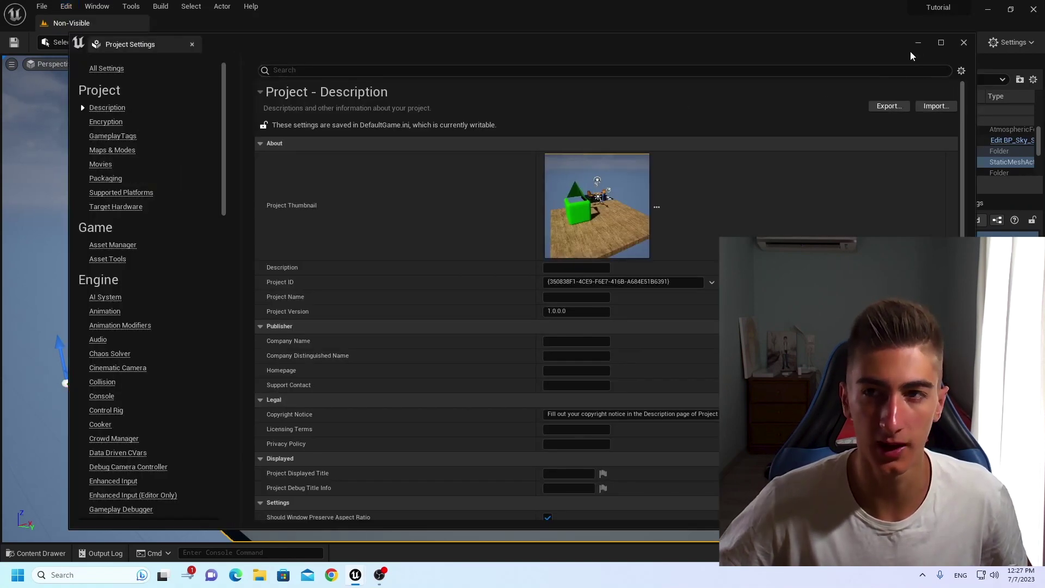
left_click(963, 42)
key("ctrl+space")
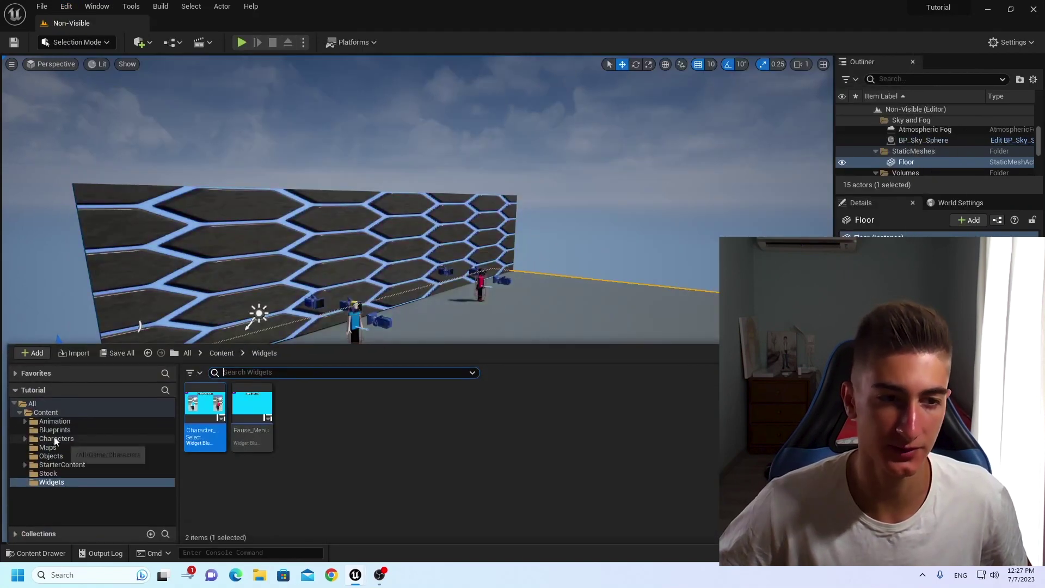
Set the Game Default Map to Non-Visible in the project's Maps & Modes settings.
left_click(67, 6)
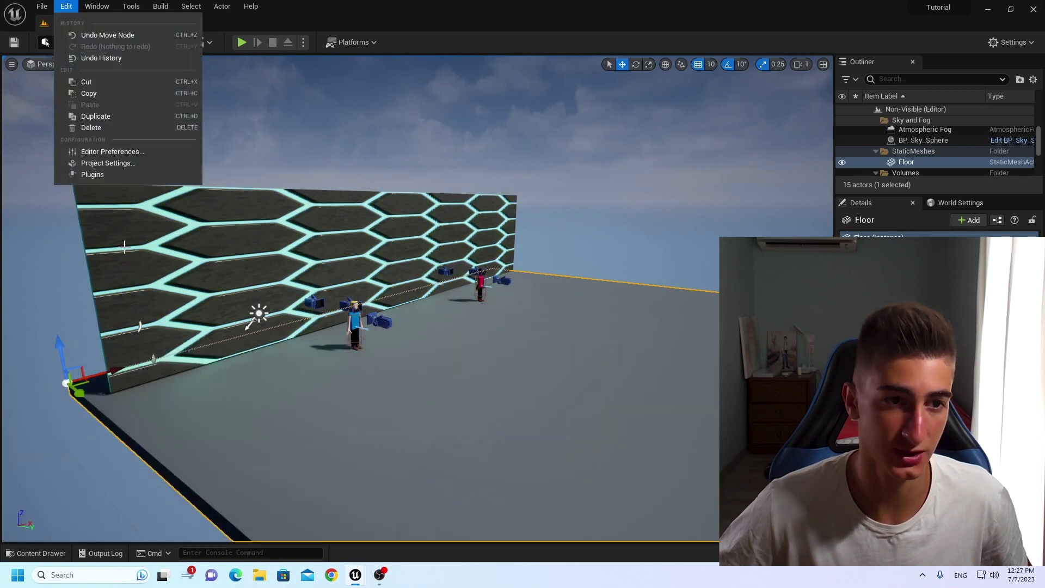
left_click(126, 165)
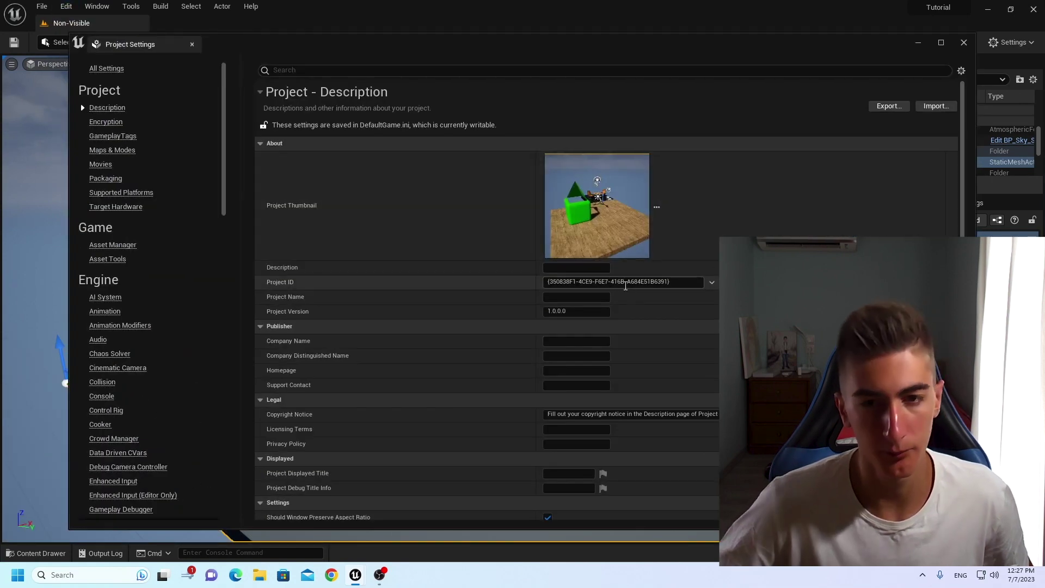
scroll(642, 305, "down", 4)
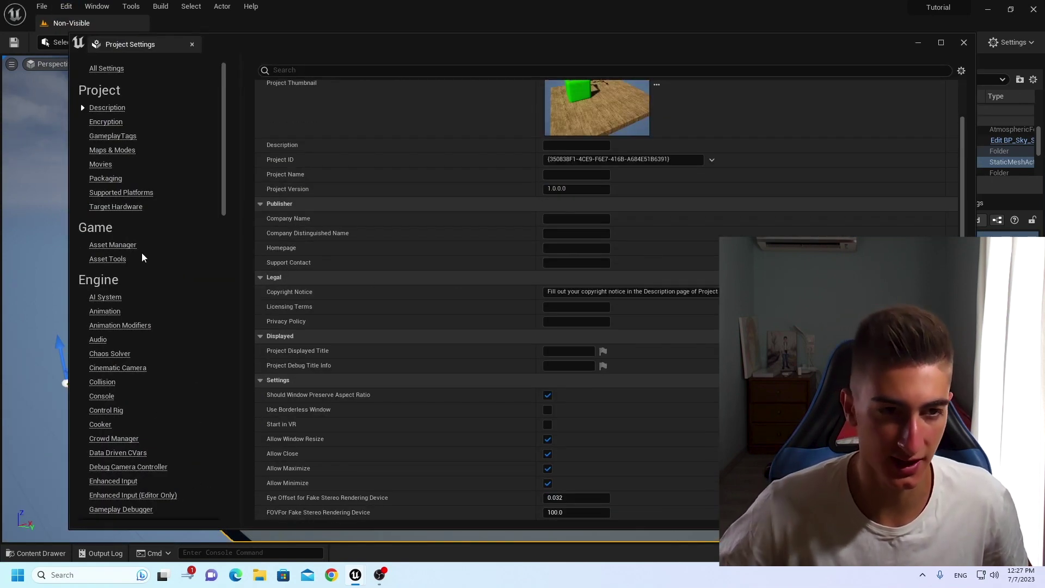
scroll(392, 252, "up", 4)
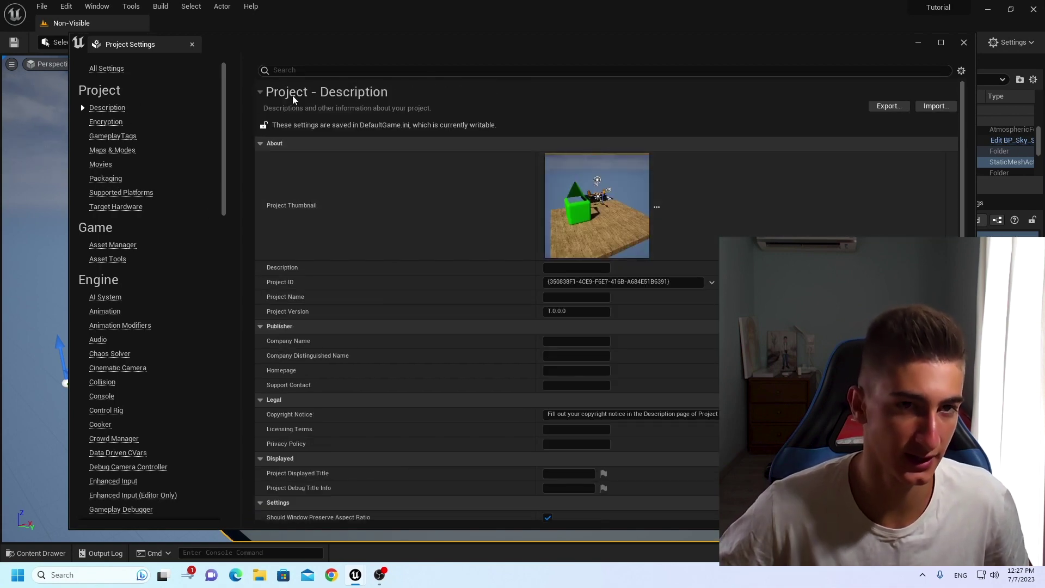
left_click(102, 152)
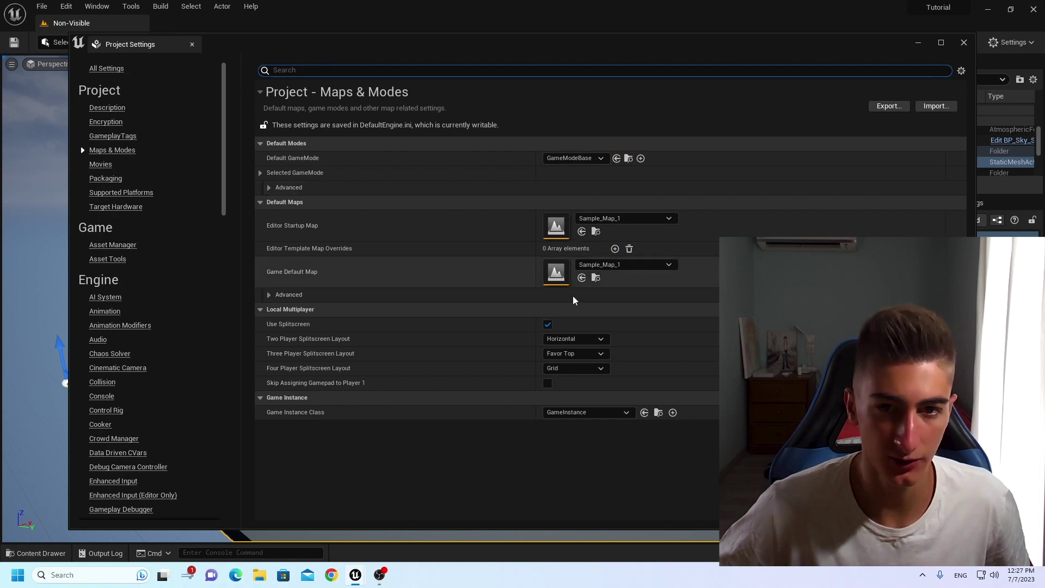
left_click(619, 266)
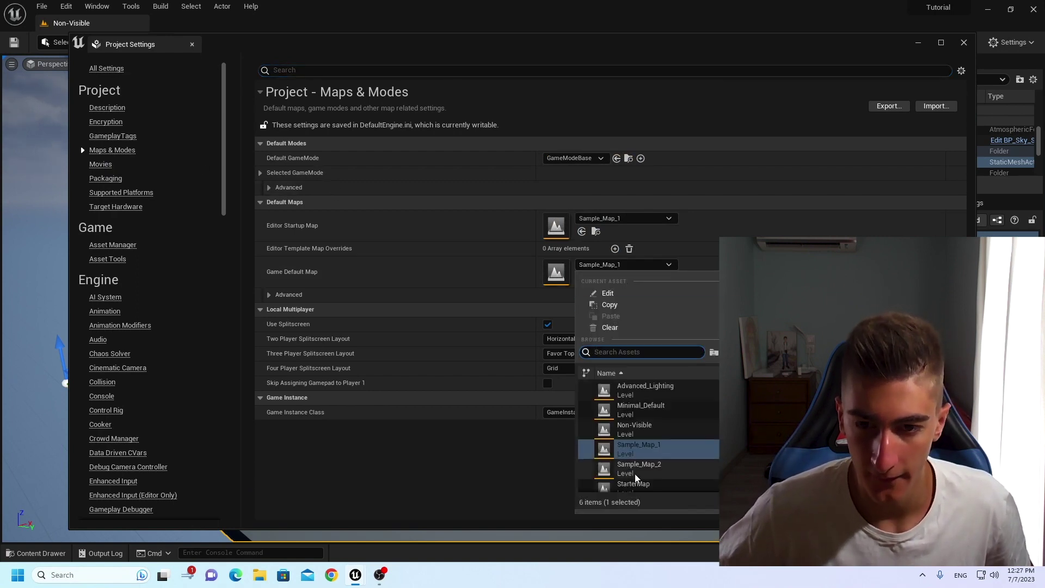
left_click(634, 430)
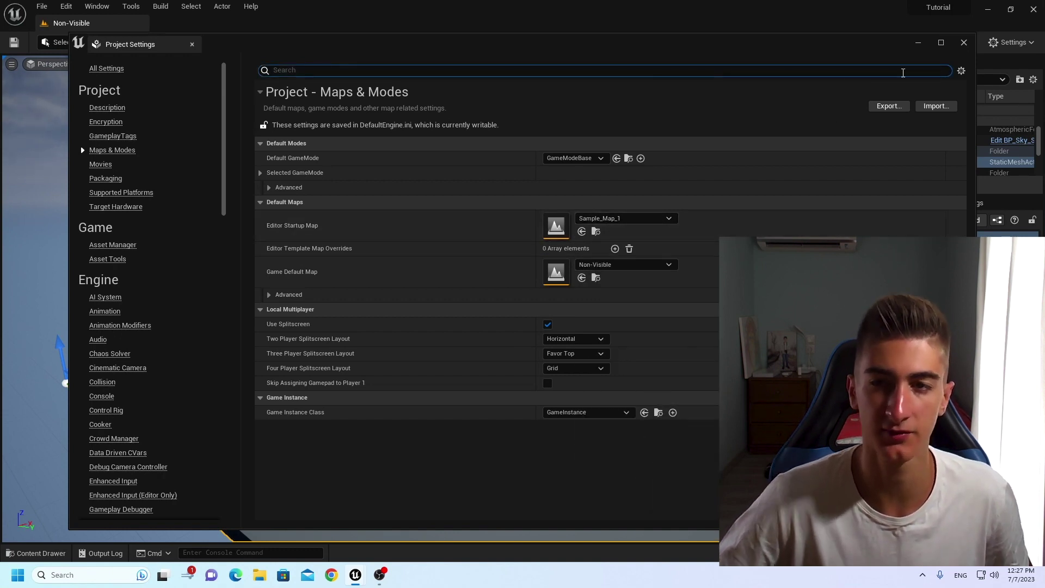
Close the project settings, play-test the Non-Visible map to check the Character_Select menu, and dismiss the message log after stopping.
left_click(962, 44)
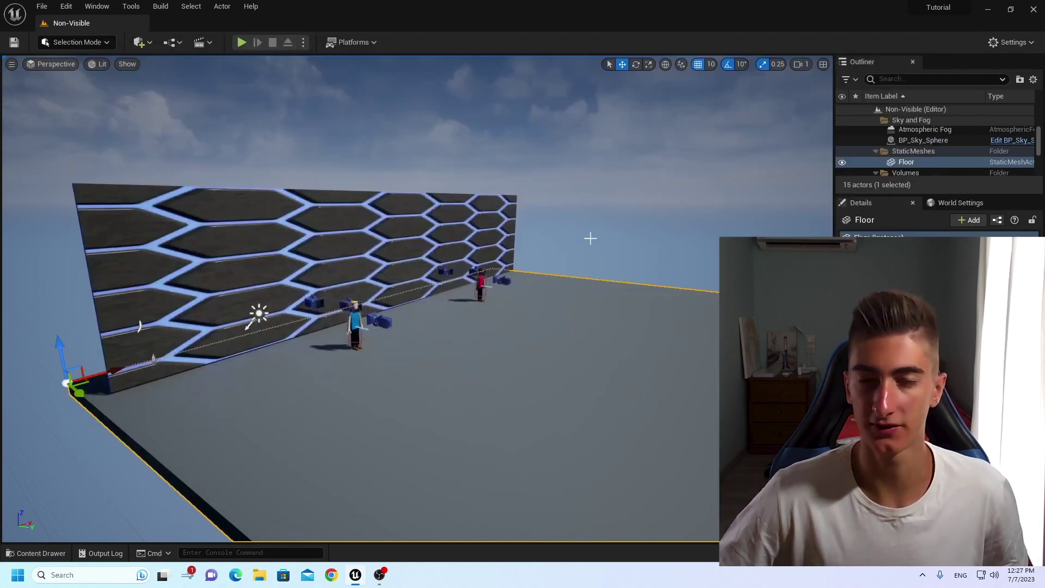
right_click_drag(308, 57, 308, 55)
key("ctrl+space")
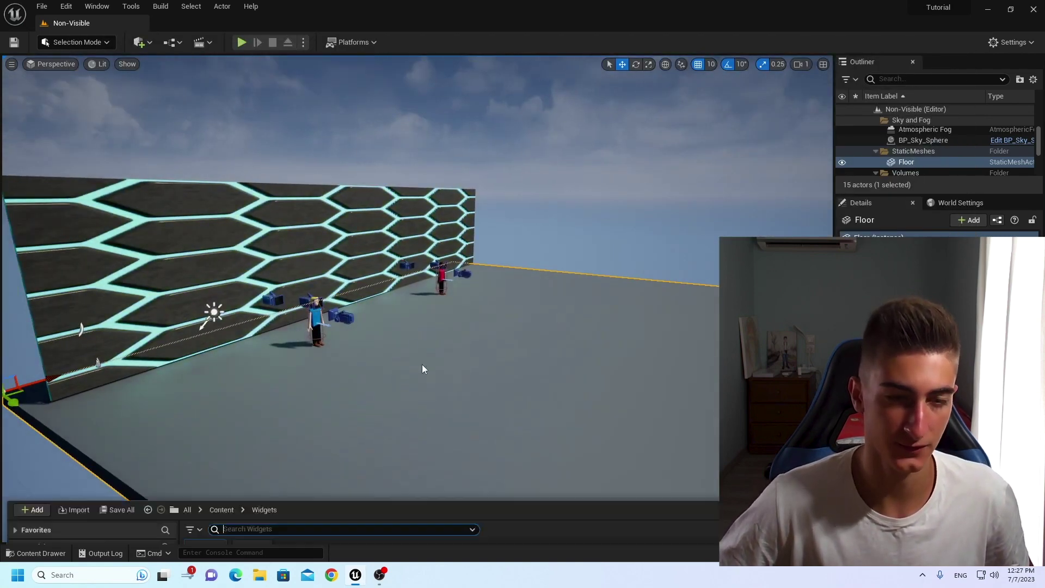
left_click(242, 42)
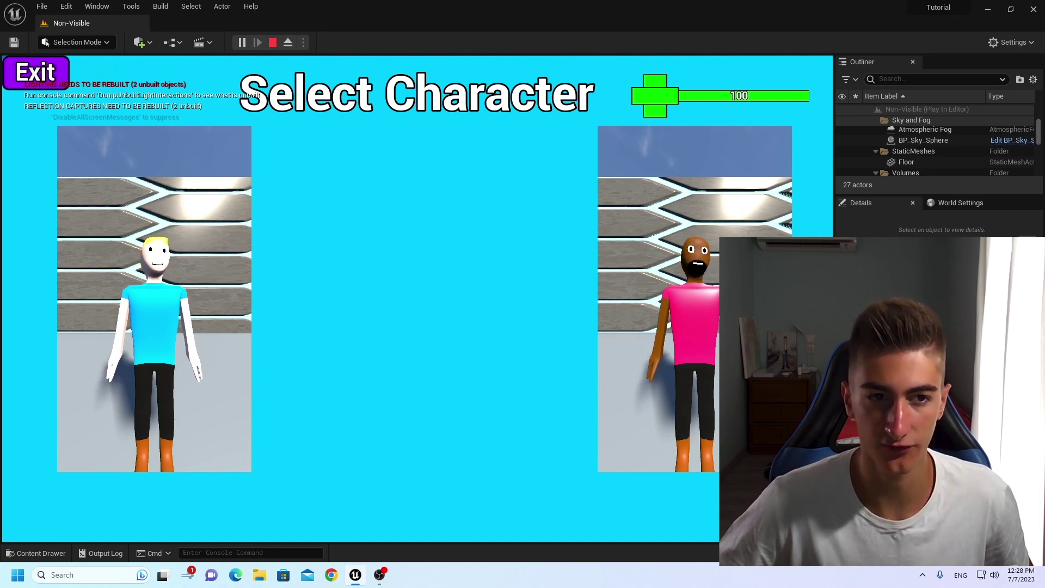
key("Escape")
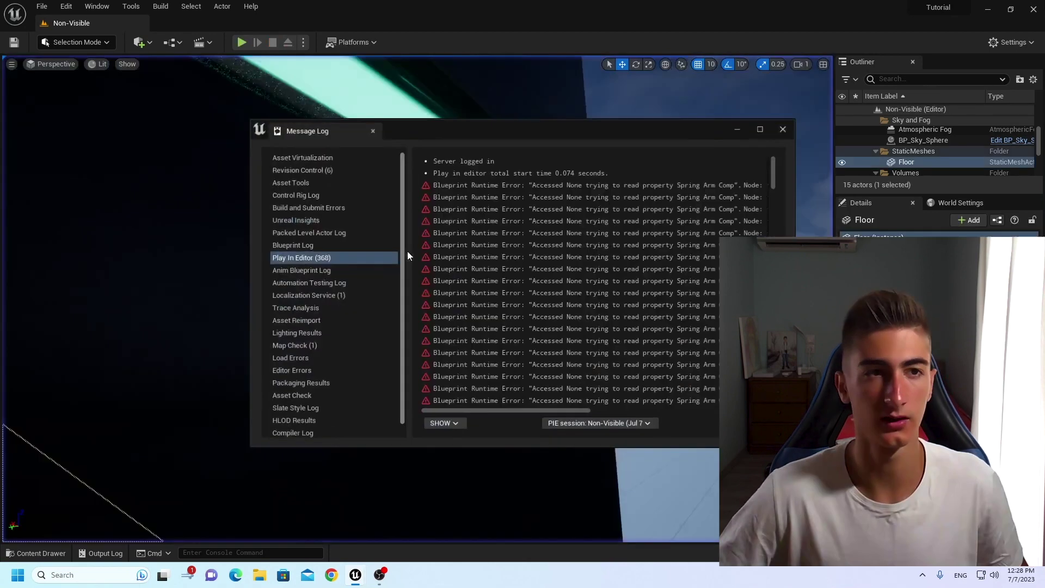
left_click(778, 129)
right_click_drag(745, 140, 614, 174)
key("s")
key("ctrl+space")
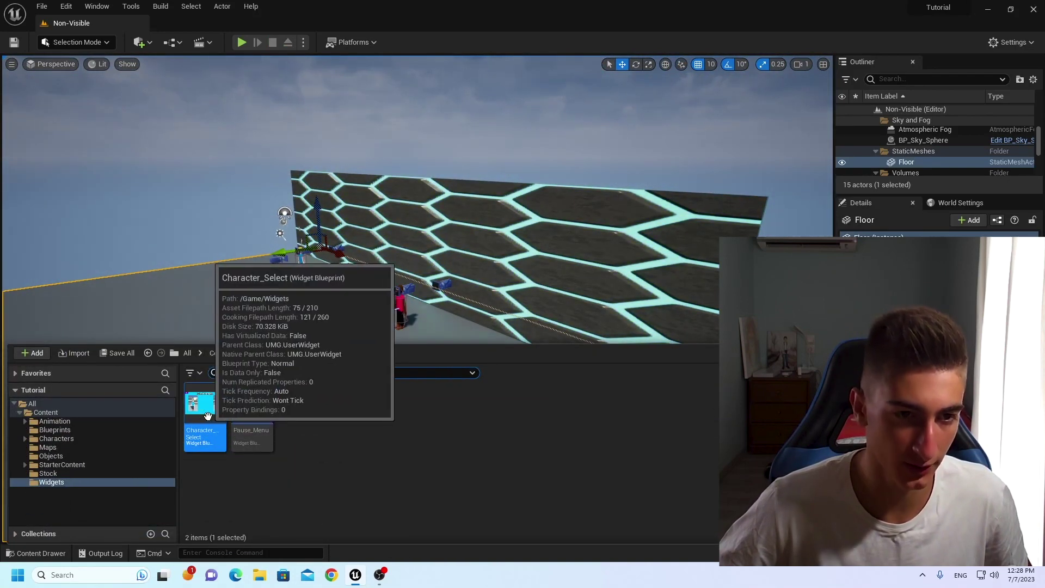
double_click(201, 415)
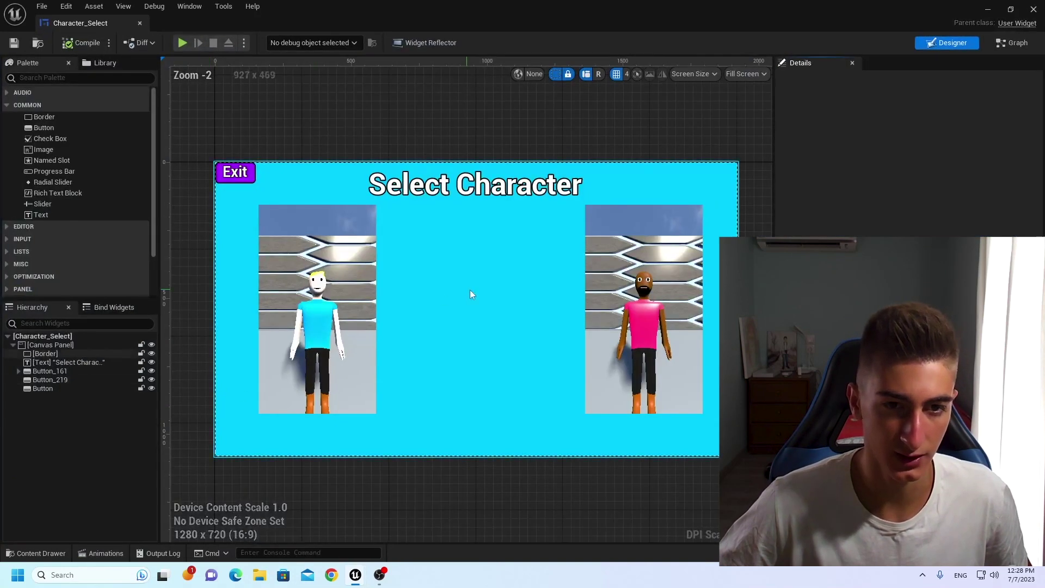
left_click(1032, 9)
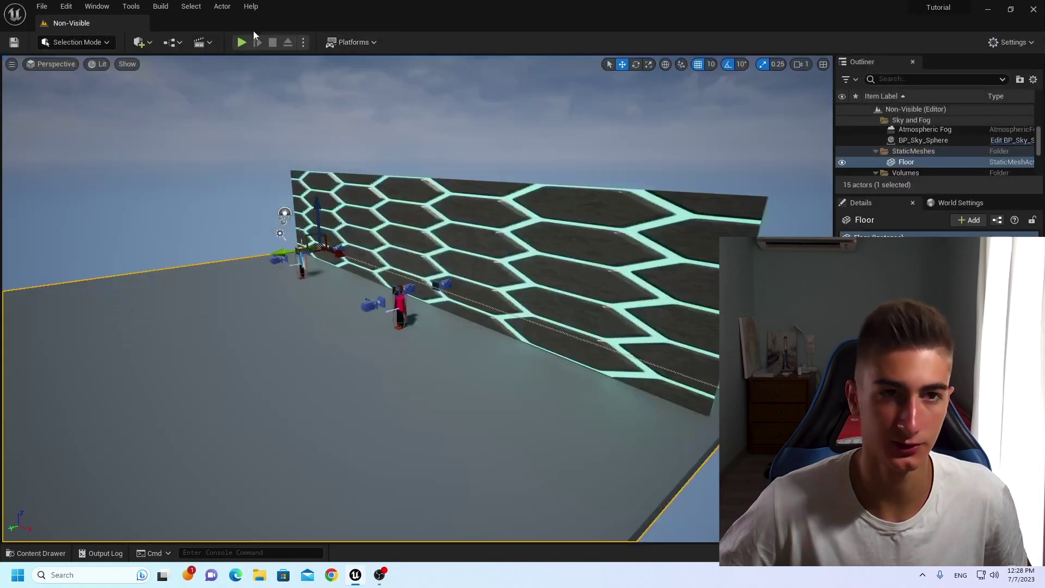
Open the Non-Visible level blueprint and add a Set Show Mouse Cursor node executed after Add to Viewport.
left_click(167, 38)
left_click(189, 125)
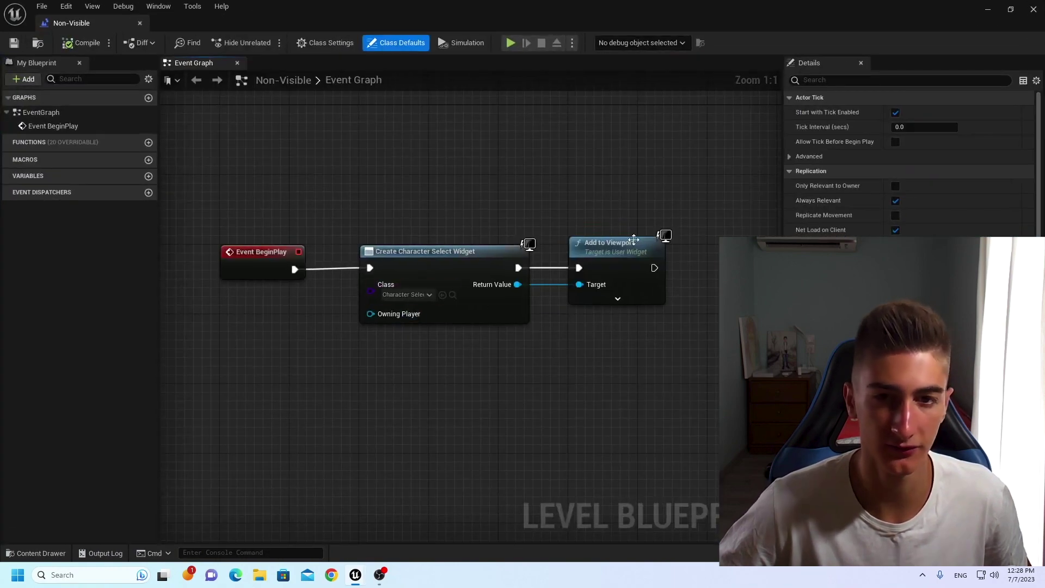
right_click_drag(634, 241, 419, 236)
right_click_drag(308, 245, 460, 249)
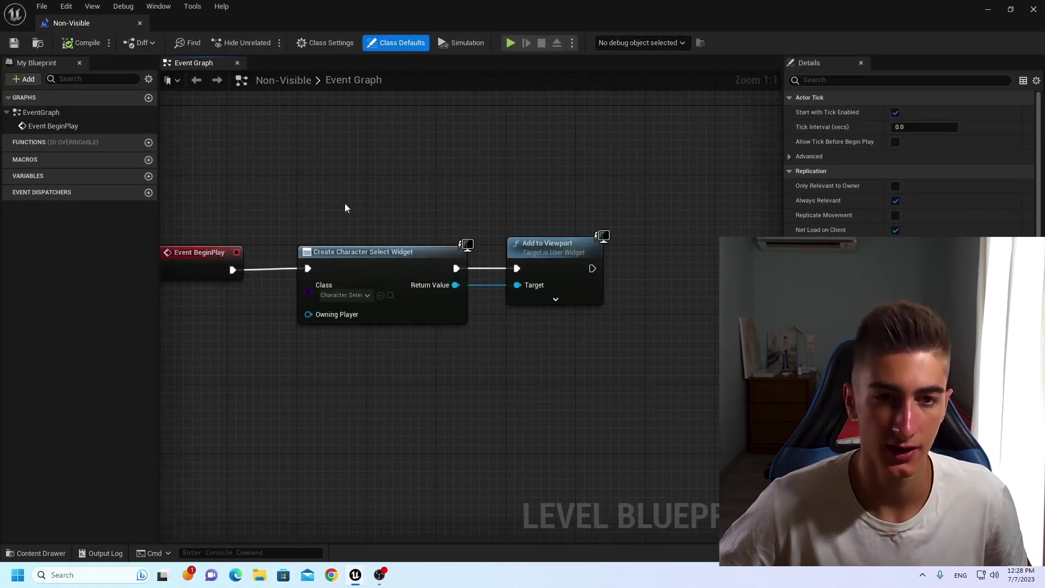
left_click_drag(649, 269, 649, 269)
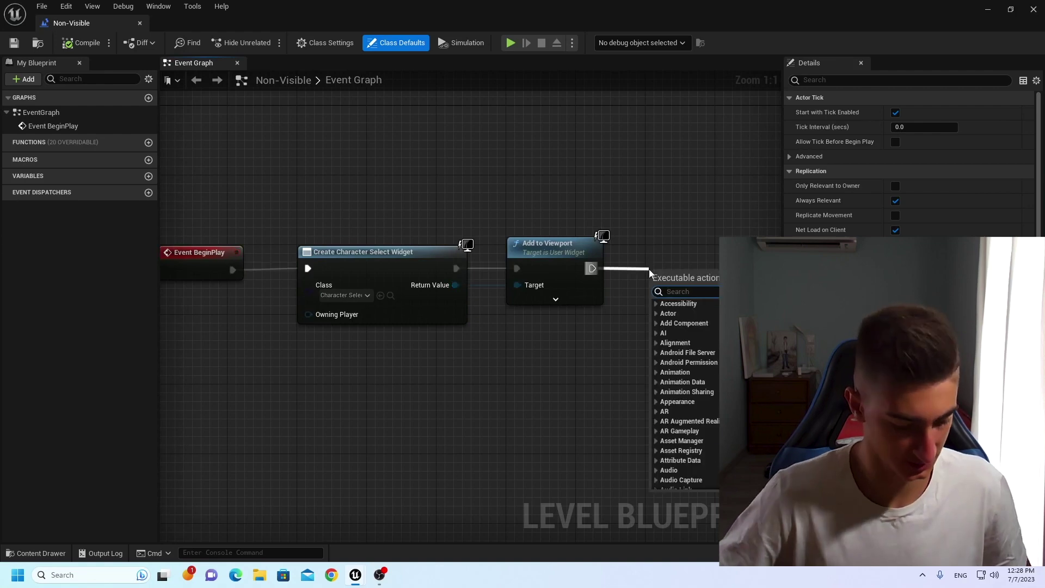
type("set show mouse")
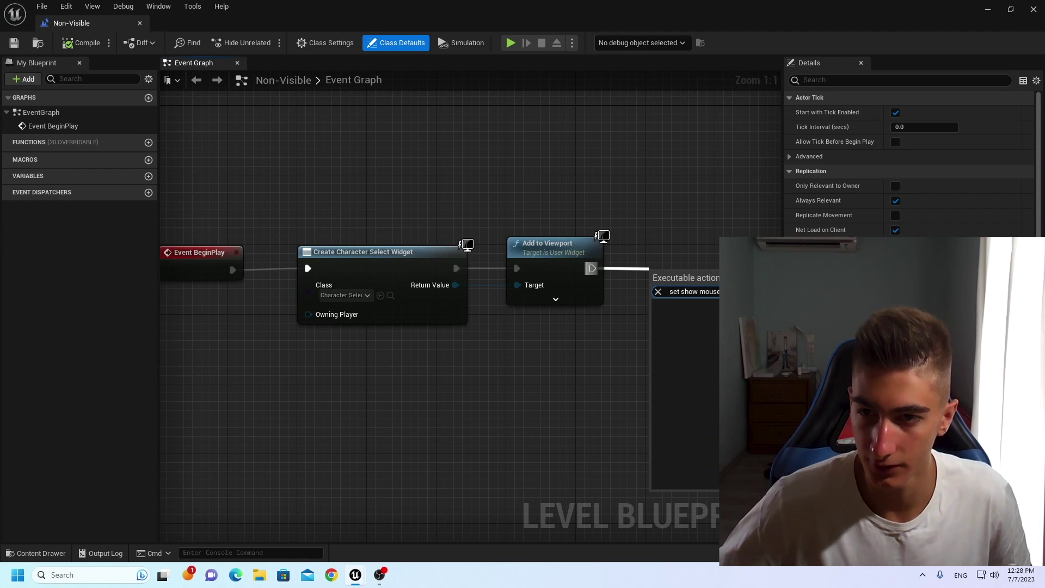
key("Return")
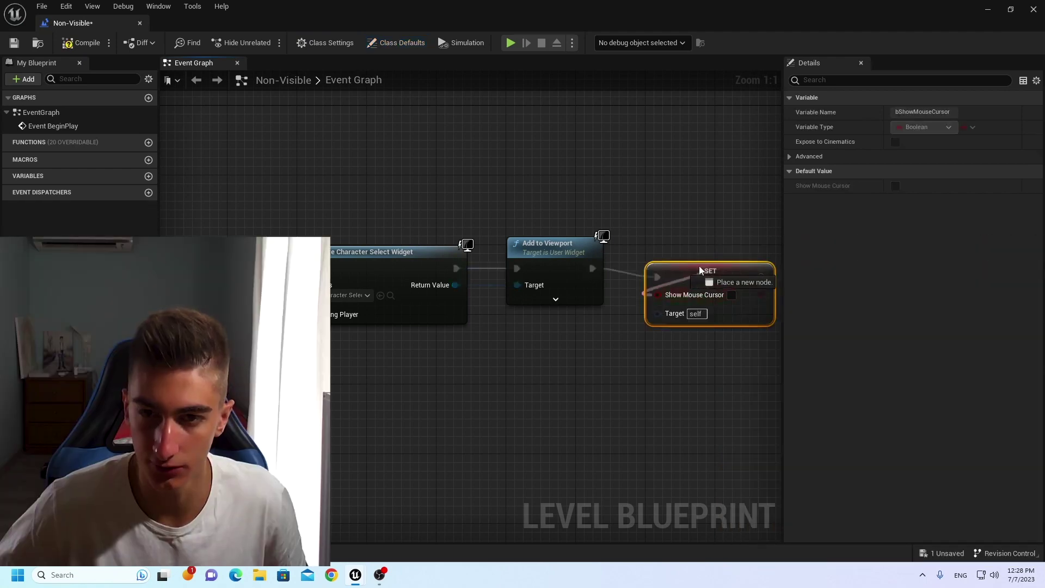
Connect a Get Player Controller node to the Set node's Target, enable Show Mouse Cursor, and compile the level blueprint.
left_click_drag(657, 314, 660, 347)
type("get pla")
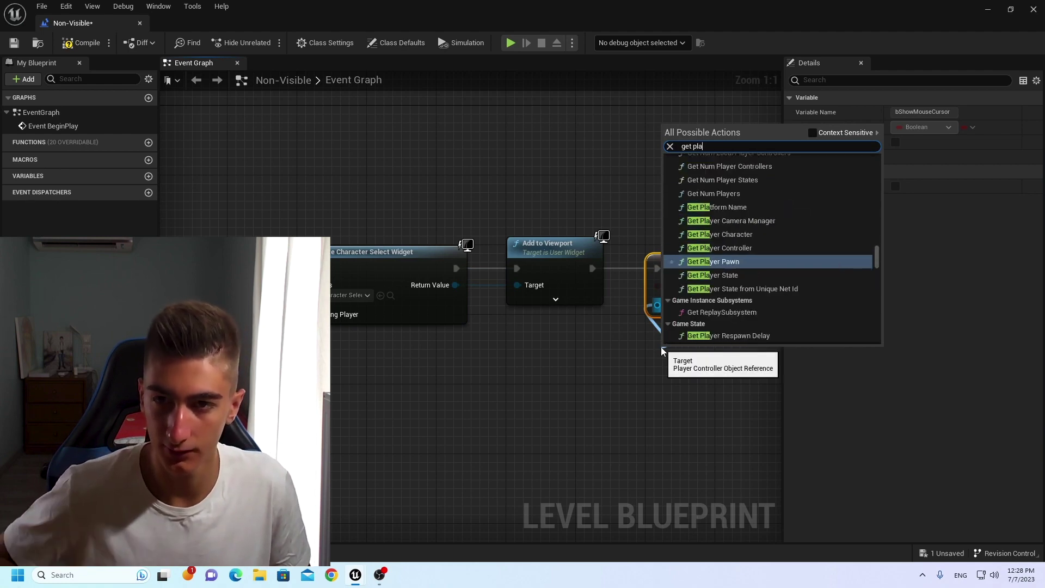
key("Up")
key("Return")
right_click_drag(568, 370, 567, 370)
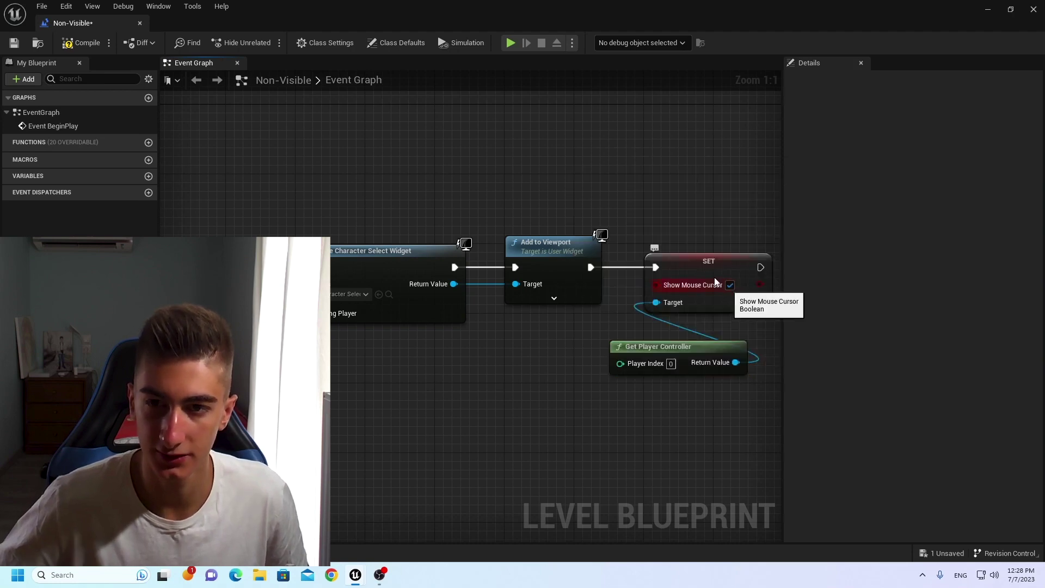
left_click(68, 47)
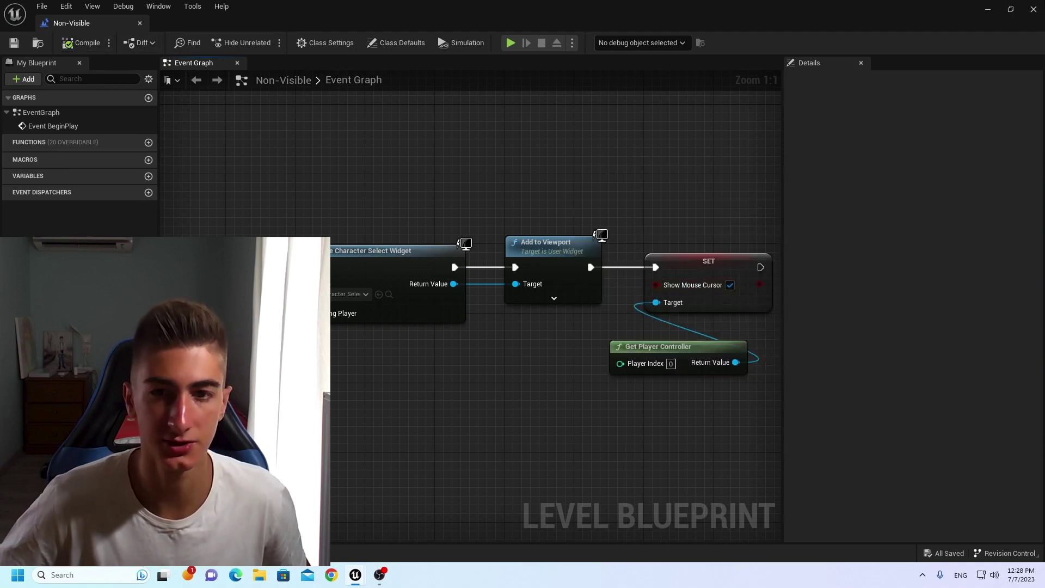
Play-test the map to check the mouse cursor and button hover in the character menu, then stop and dismiss the message log.
left_click(988, 9)
left_click(237, 42)
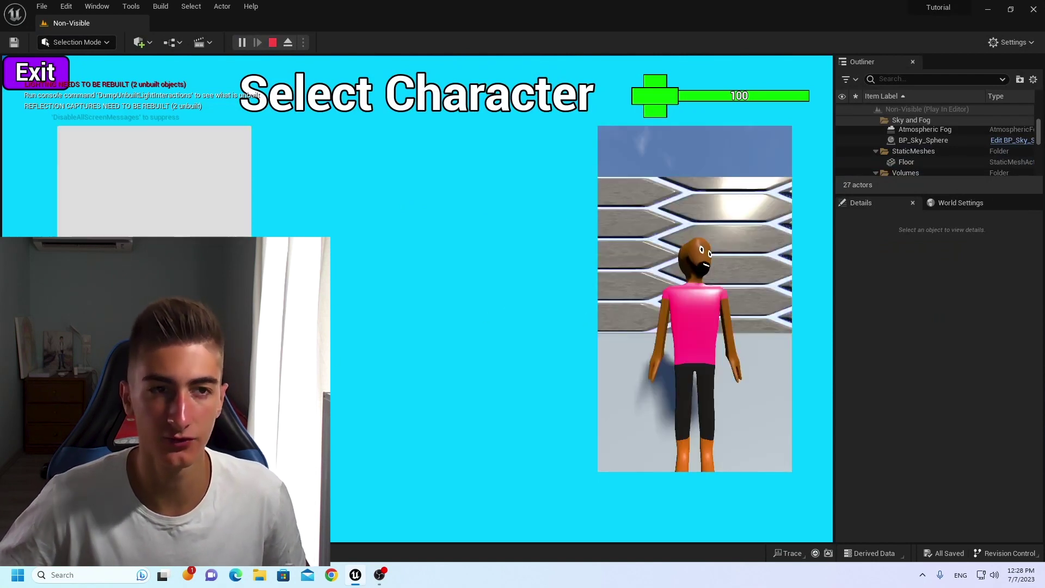
key("Escape")
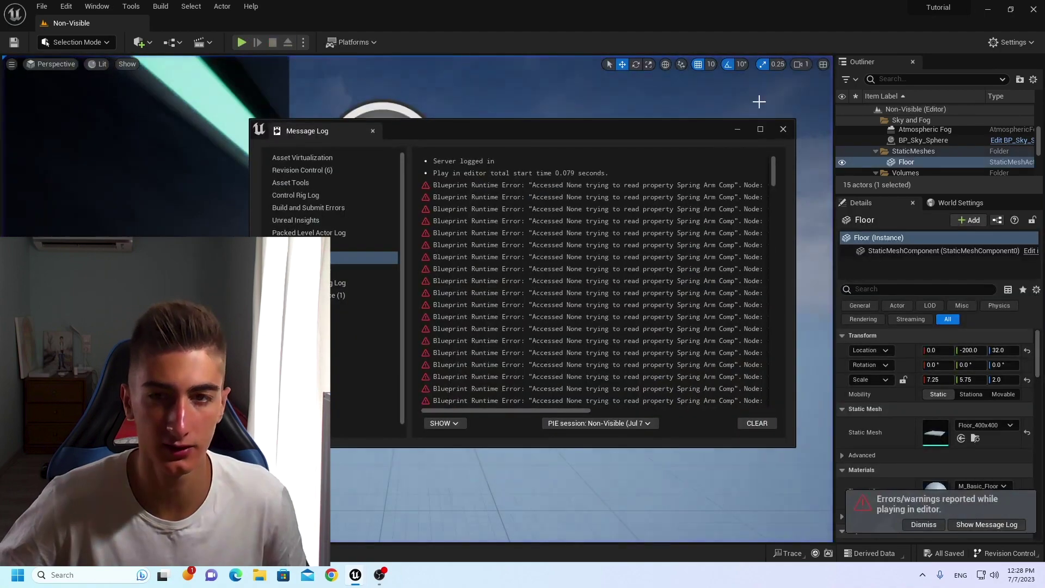
left_click(783, 129)
right_click_drag(783, 129, 648, 181)
Open the Character_Select widget and set the Hovered image of the blue-shirted character's button to Astro_1_Select_Mat.
double_click(190, 436)
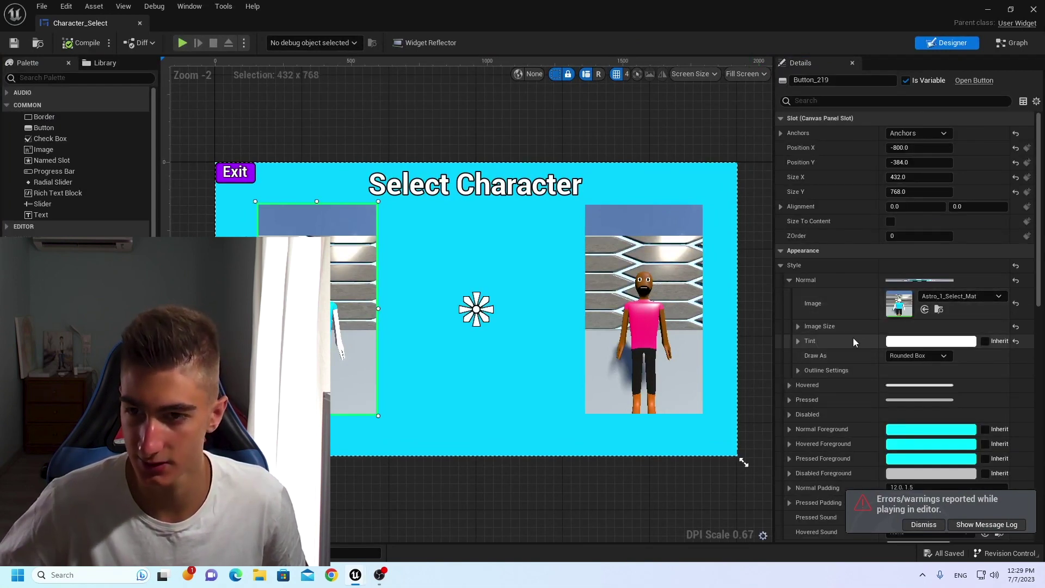
left_click(788, 350)
left_click(940, 368)
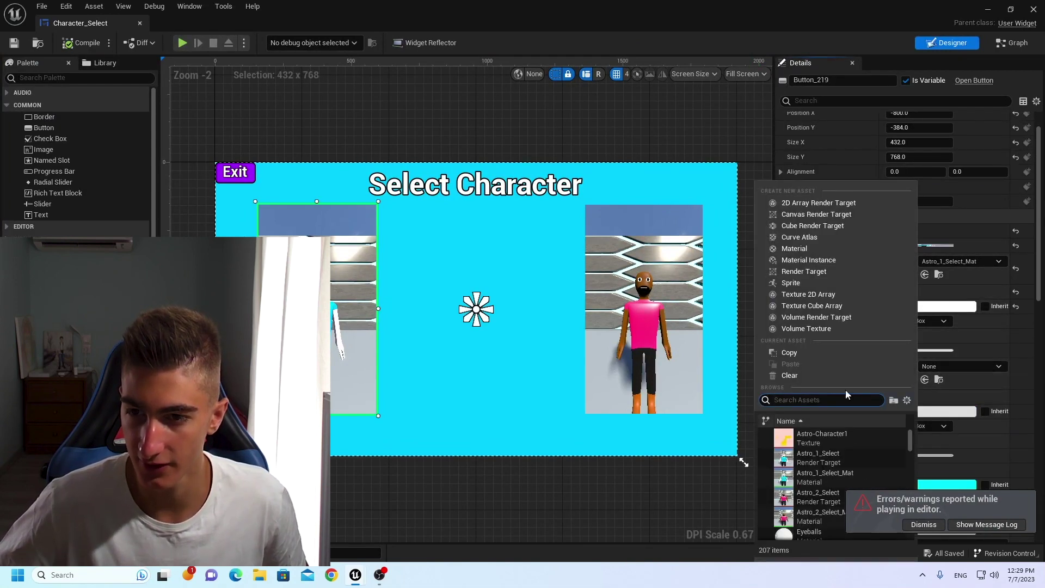
left_click(820, 483)
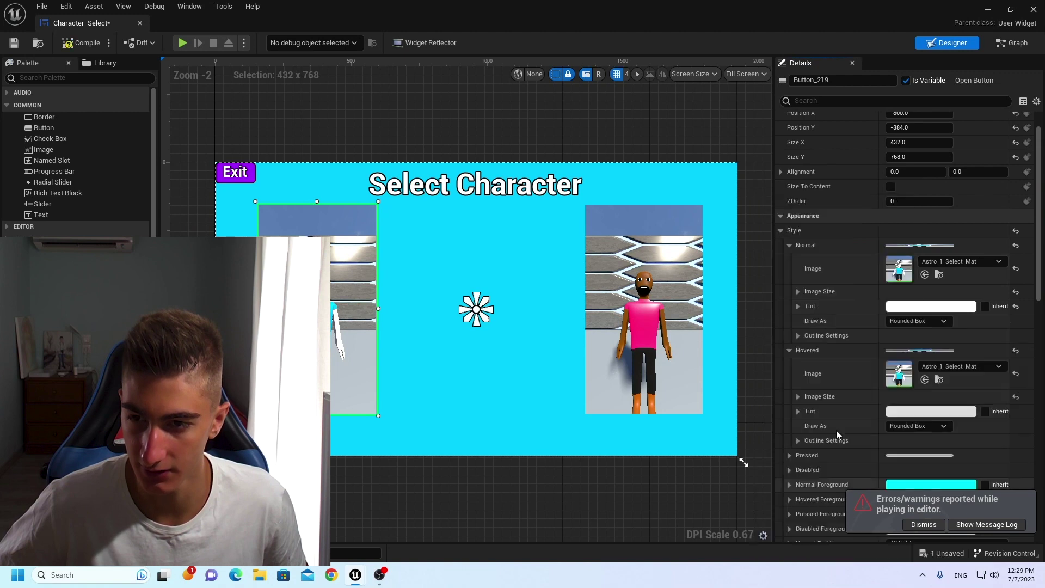
scroll(836, 403, "down", 2)
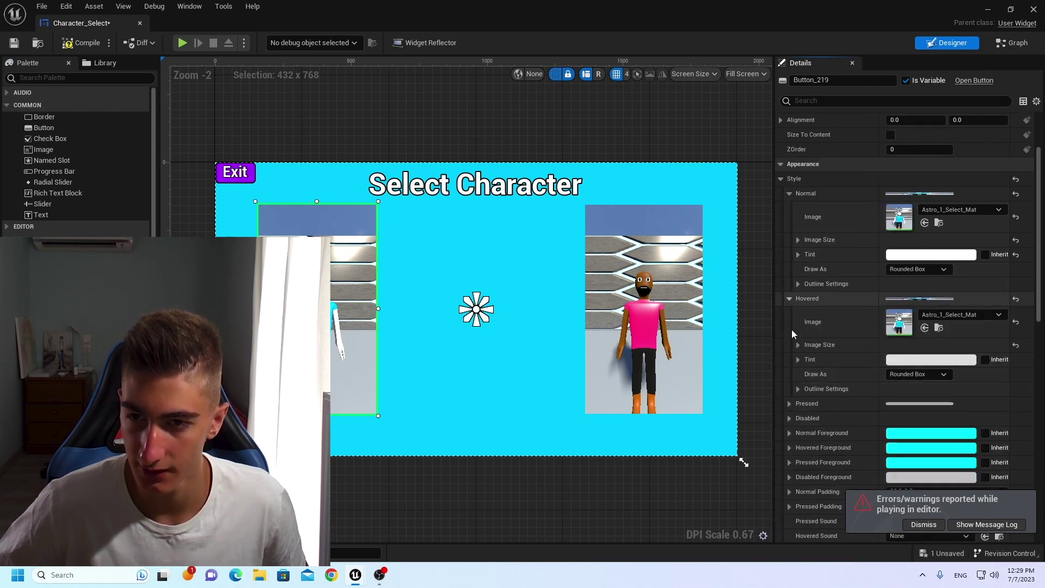
Set the Pressed image of the blue-shirted character's button to Astro_1_Select_Mat and collapse its Pressed and Hovered style groups.
left_click(797, 404)
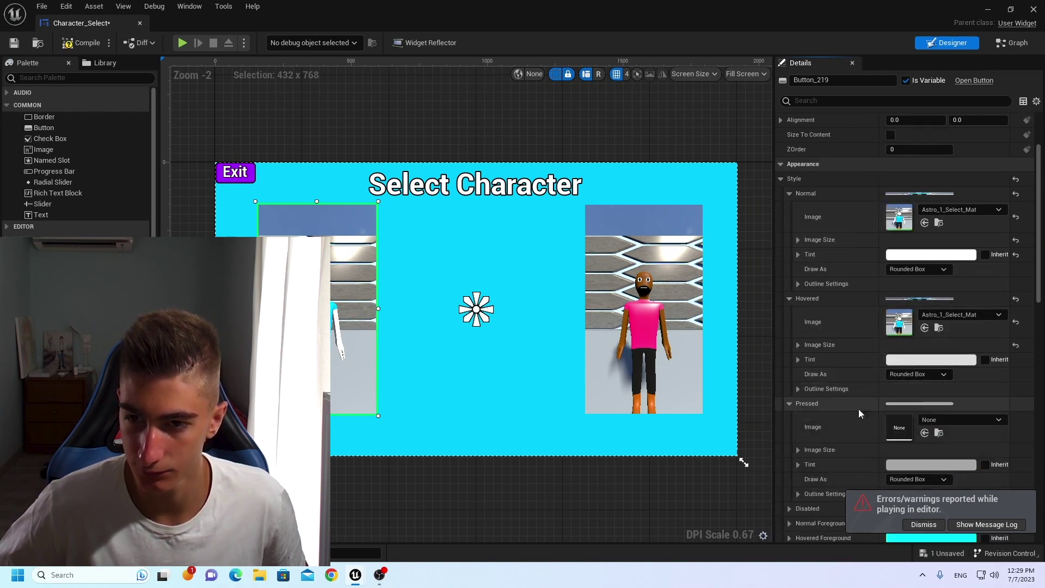
left_click(961, 420)
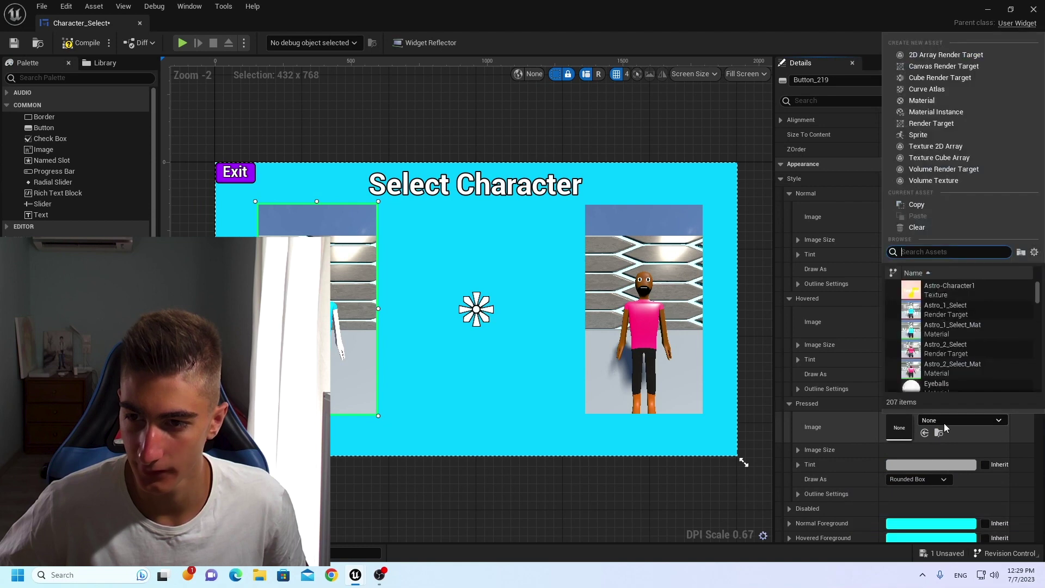
left_click(963, 333)
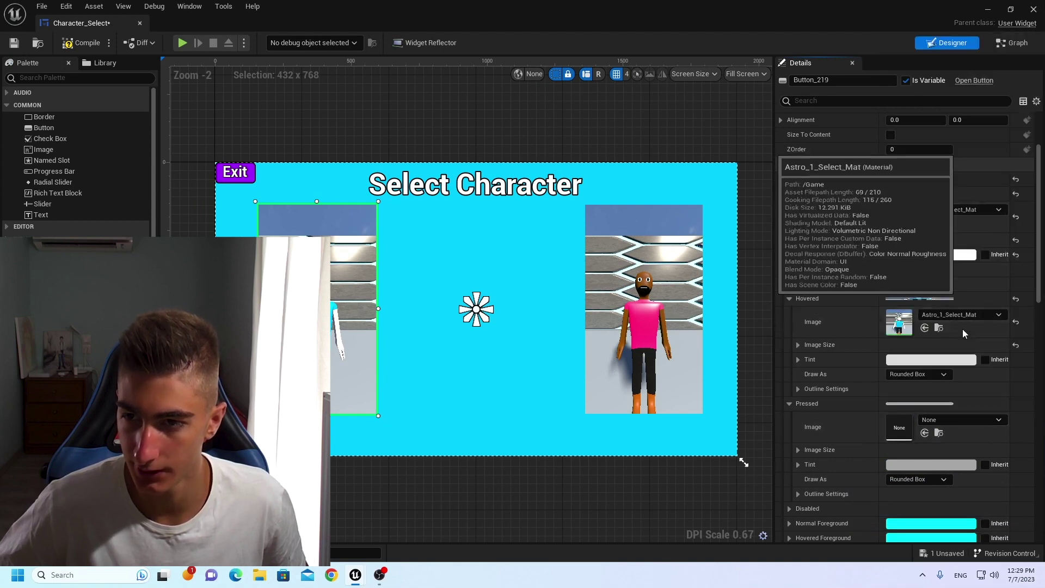
left_click(789, 403)
left_click(789, 298)
Set both the Hovered and Pressed images of the pink-shirted character's button to Astro_2_Select_Mat.
left_click(684, 302)
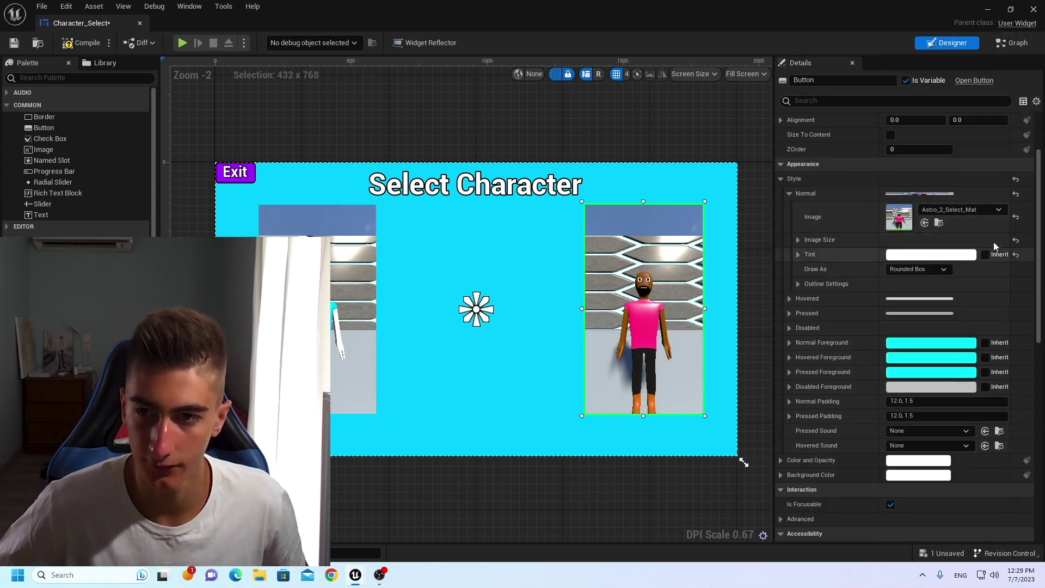
left_click(789, 299)
left_click(938, 315)
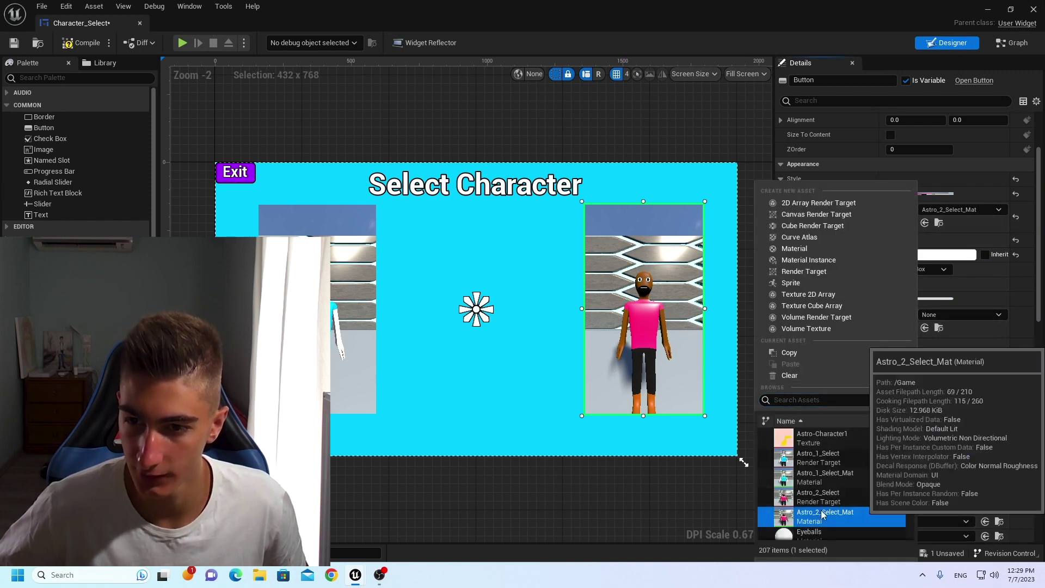
left_click(877, 516)
left_click(798, 402)
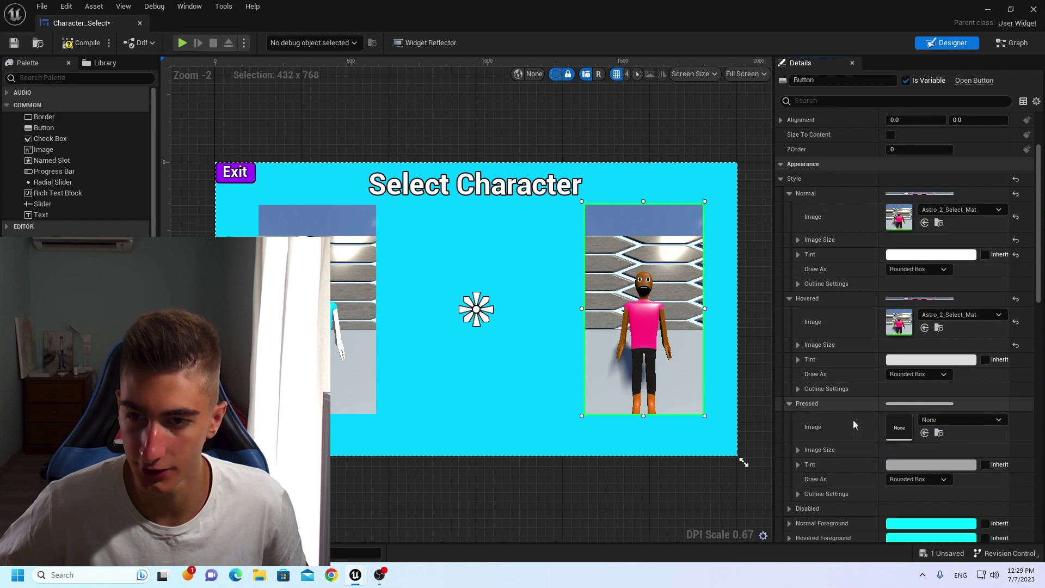
left_click(930, 421)
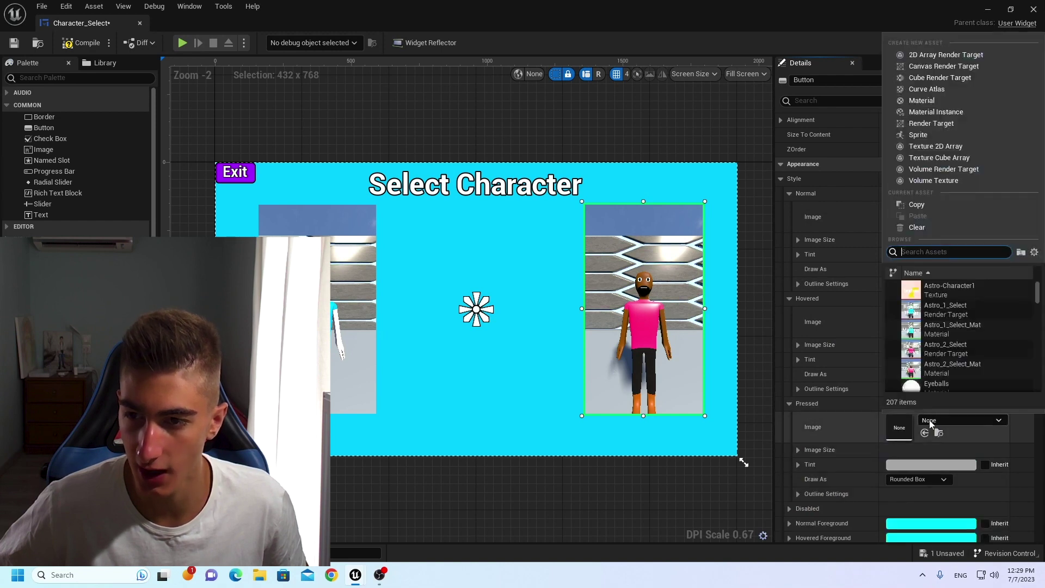
left_click(938, 374)
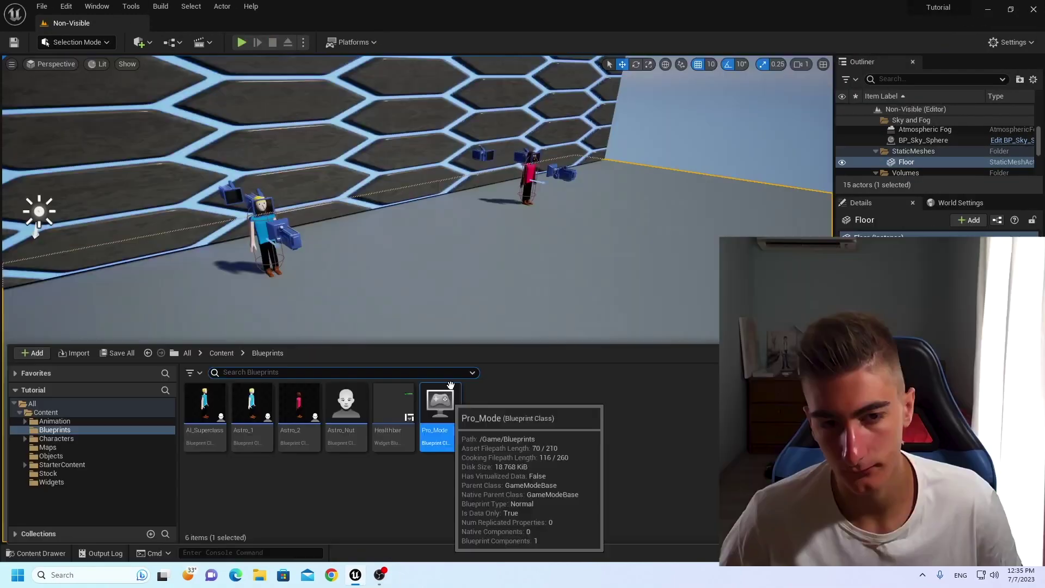
Open the Pro_Mode game mode blueprint, set its Default Pawn Class to None, and compile it.
double_click(455, 407)
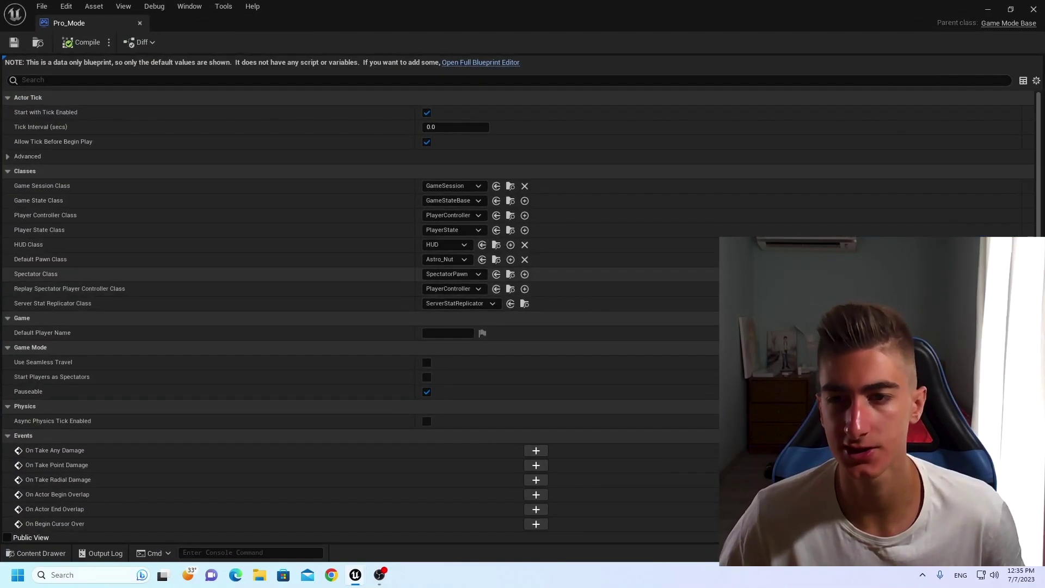
left_click(446, 259)
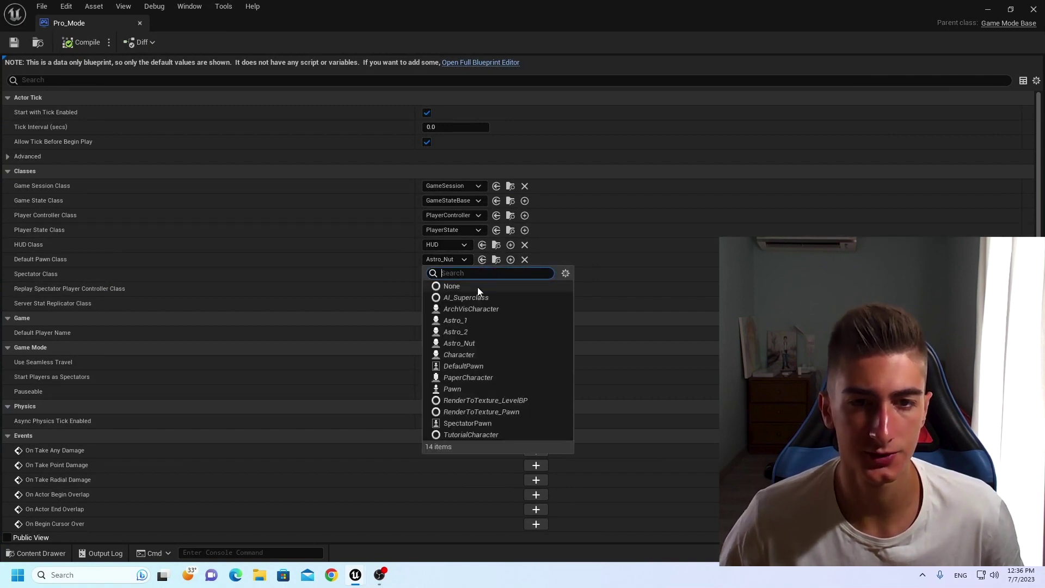
left_click(478, 285)
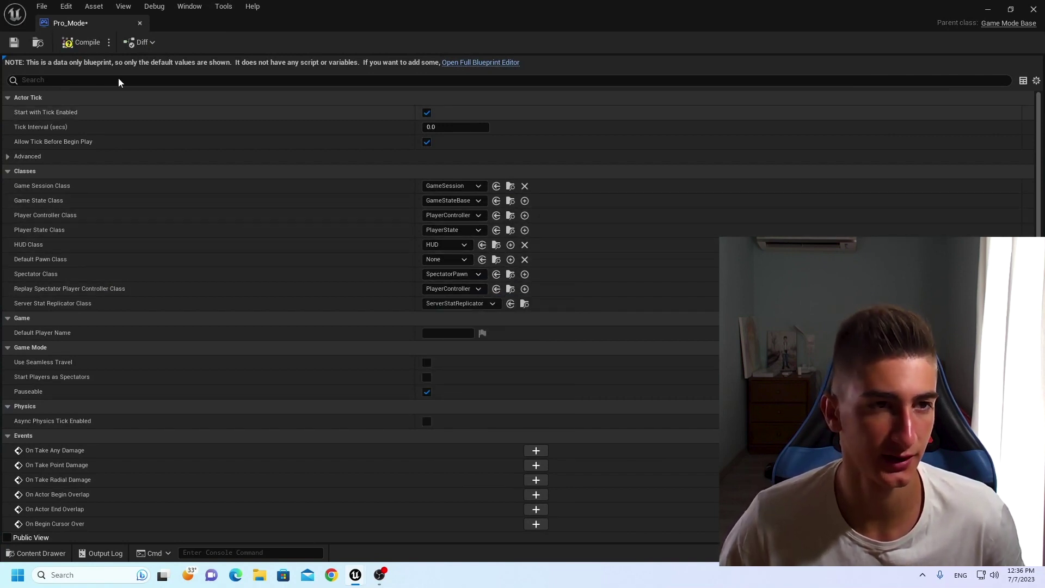
left_click(95, 44)
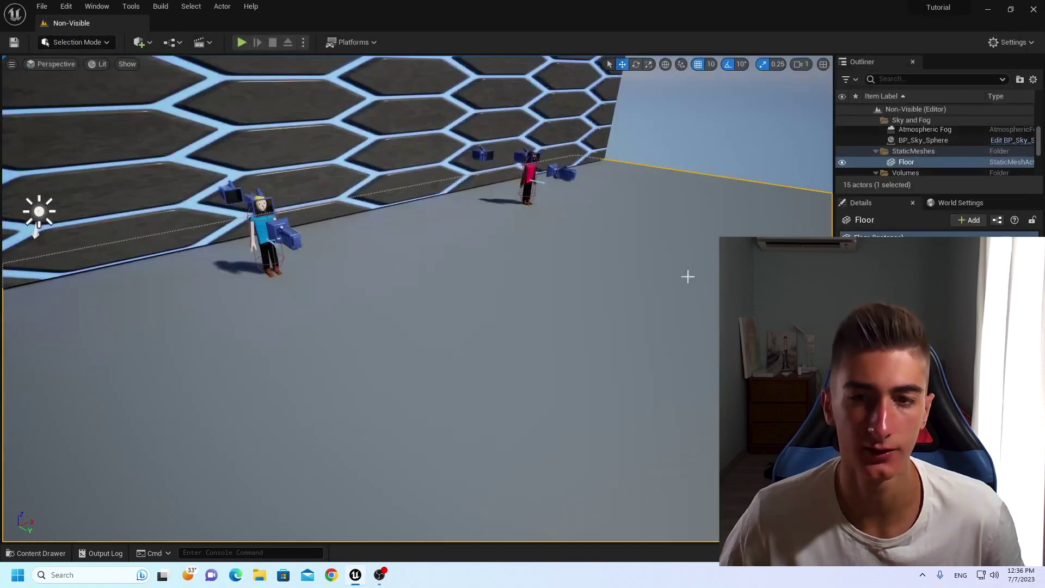
Open the Pro_Mode game mode blueprint from the Blueprints folder and review its class settings.
key("ctrl+space")
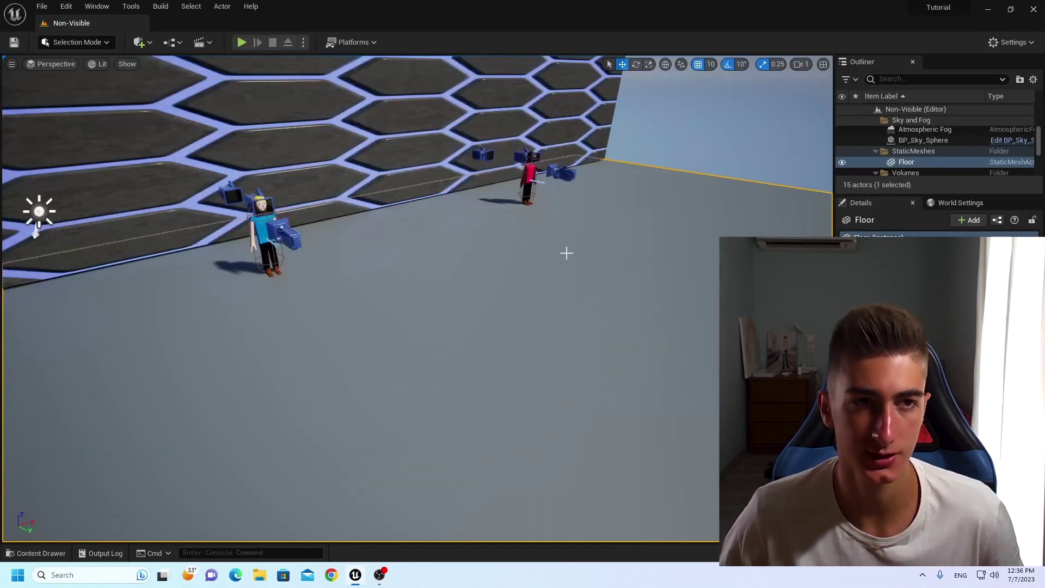
key("ctrl+space")
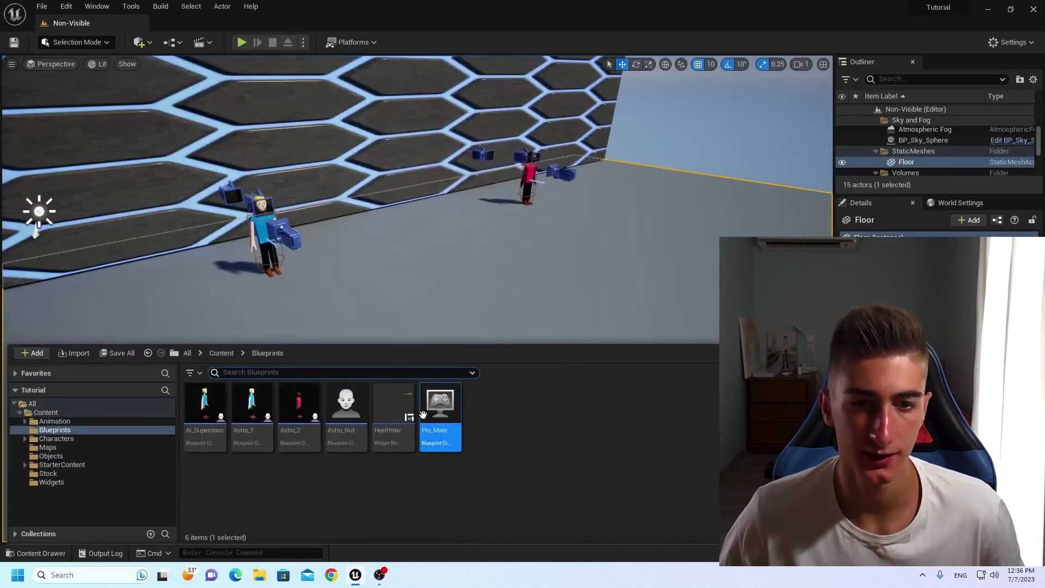
double_click(439, 425)
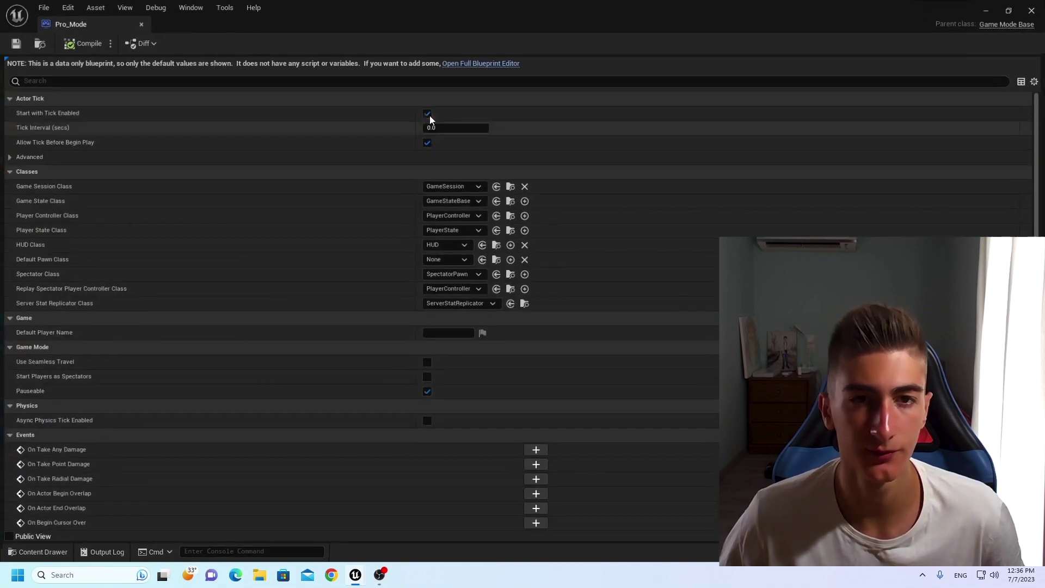
left_click(471, 68)
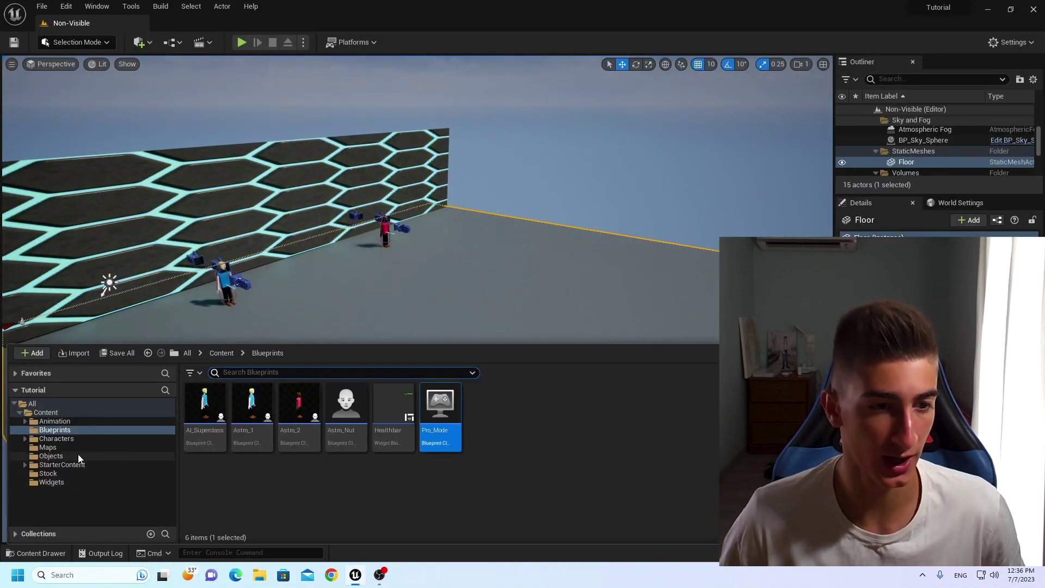
Check the Character_Select widget's design and play-test the selection screen in the Non-Visible map.
left_click(47, 484)
double_click(205, 406)
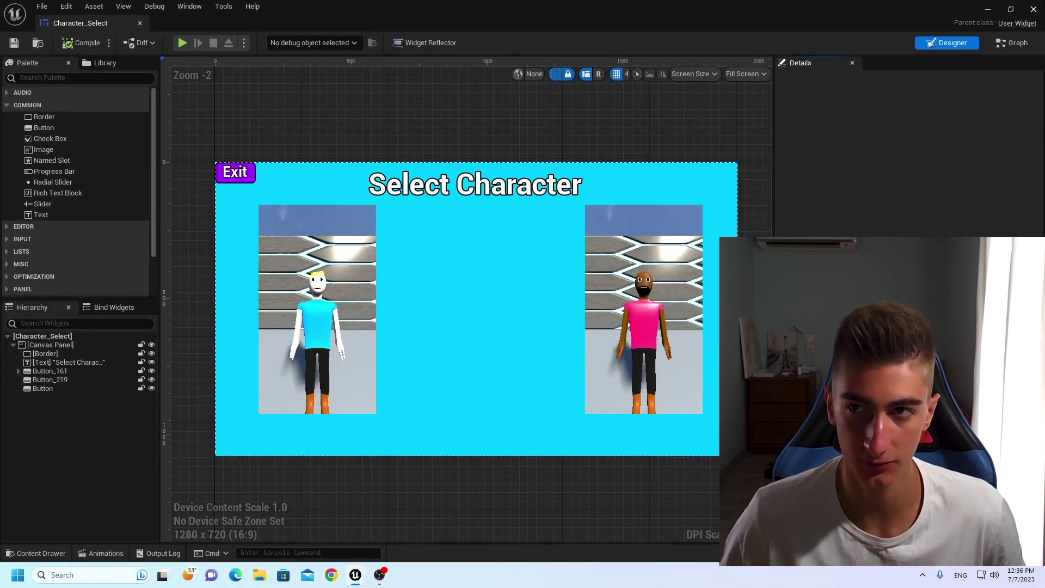
key("alt+Tab")
left_click(241, 43)
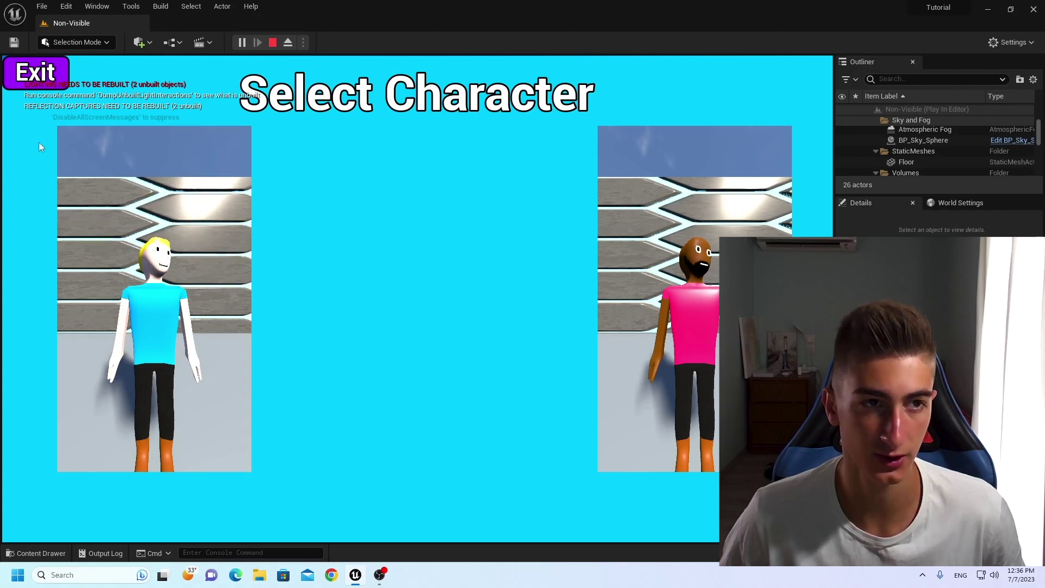
key("Escape")
Create a new blueprint class in the Blueprints folder with GameInstance as its parent class.
key("ctrl+space")
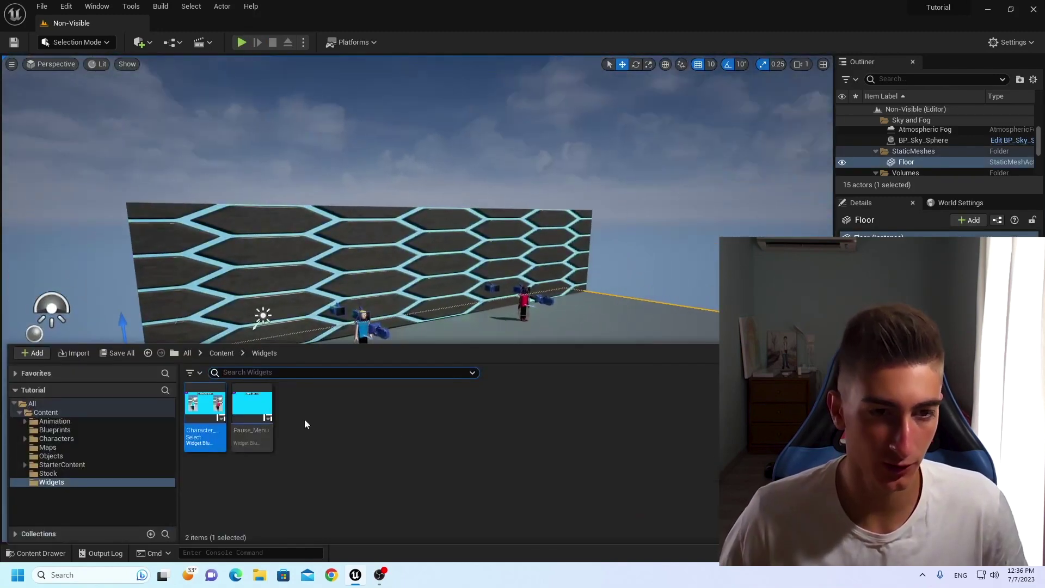
left_click(49, 430)
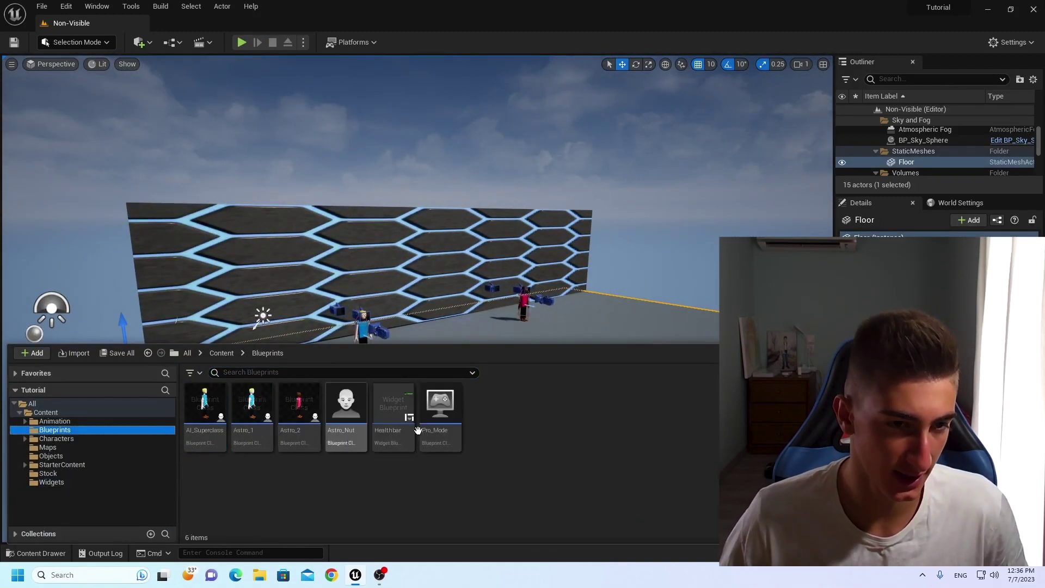
right_click(415, 484)
left_click(469, 168)
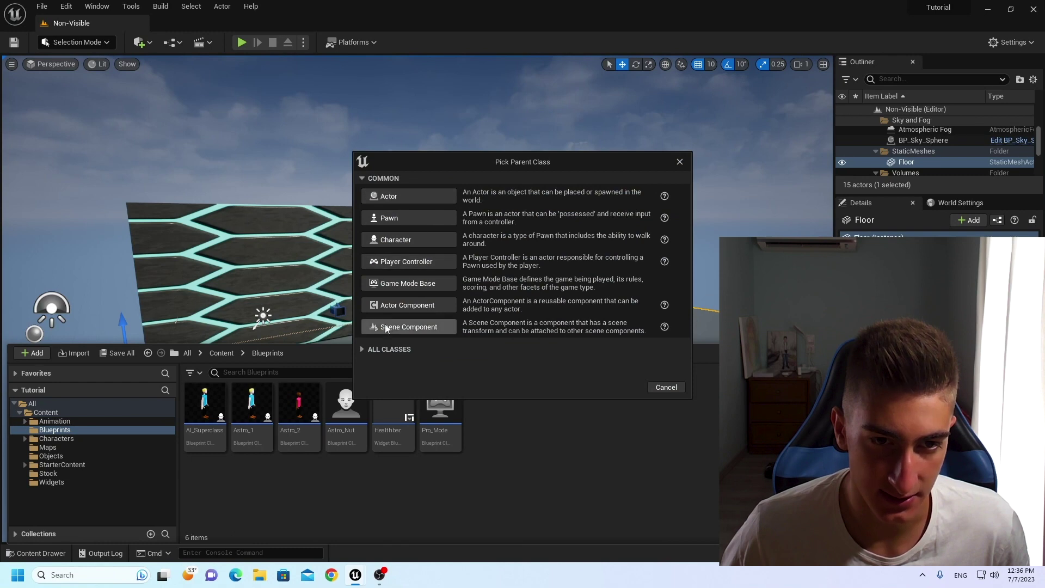
left_click(368, 350)
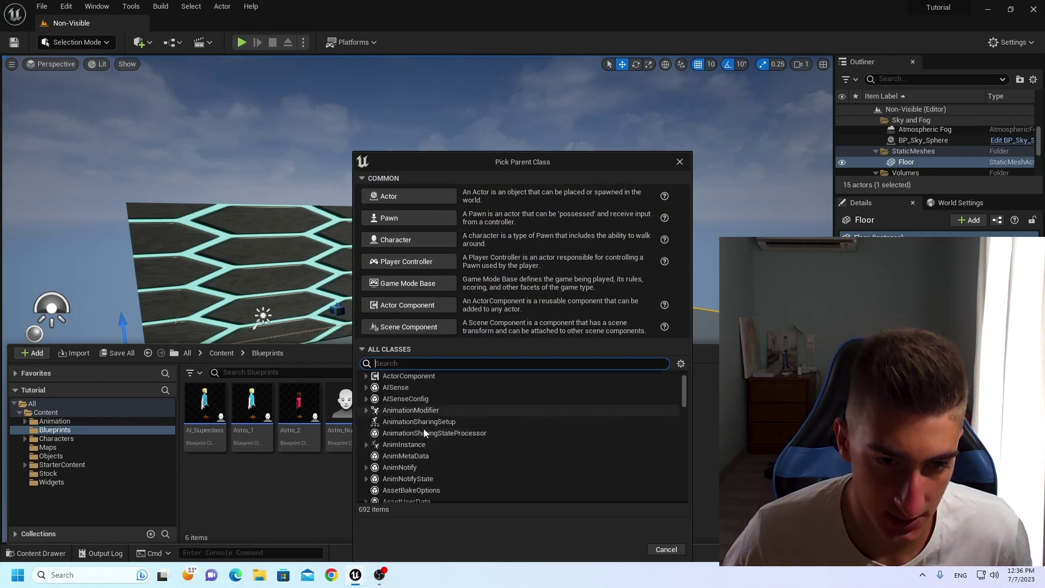
scroll(426, 445, "down", 5)
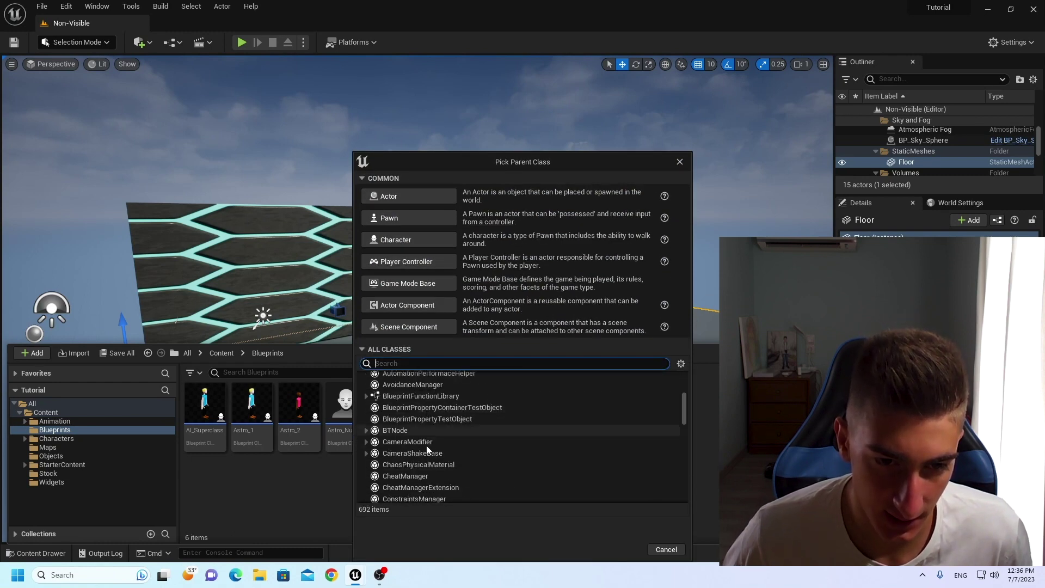
scroll(430, 447, "down", 5)
left_click(405, 432)
left_click(624, 549)
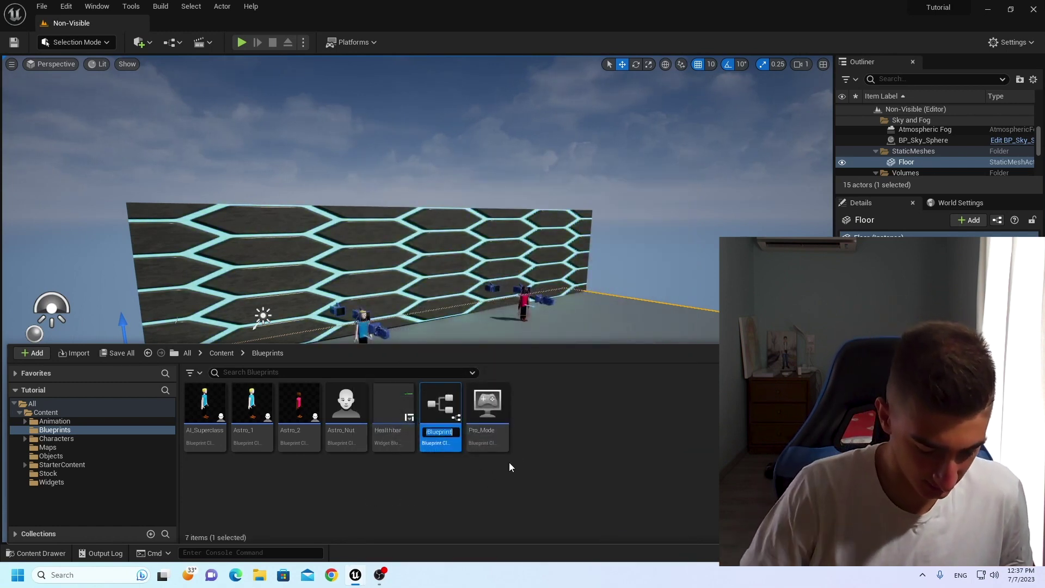
Name the new game instance blueprint Pro_Game_Inst.
type("Pro")
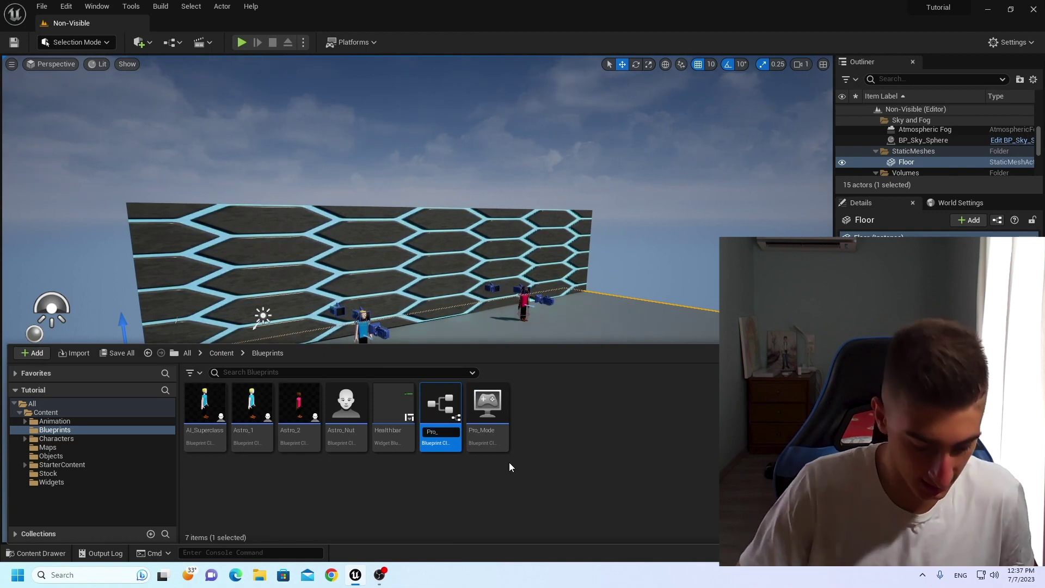
type("_Game_In")
type("st")
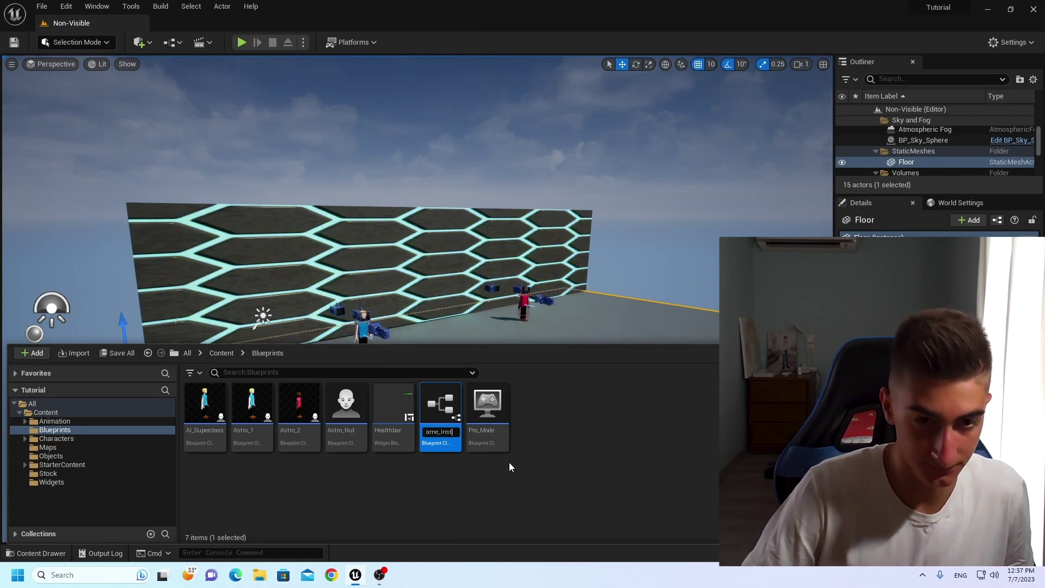
key("Return")
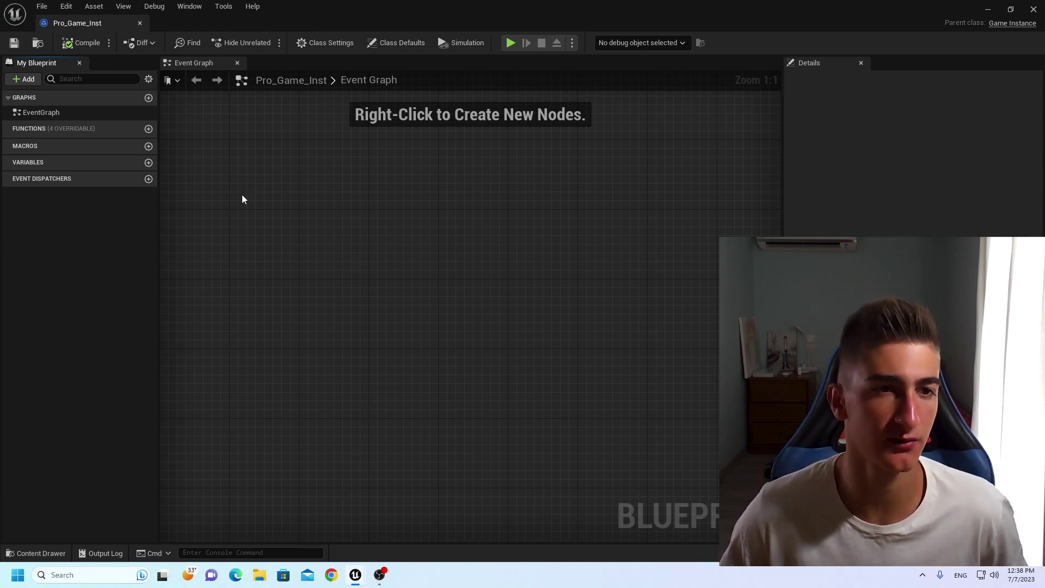
Add a variable named Character to the Pro_Game_Inst blueprint.
left_click(148, 163)
type("Pawn")
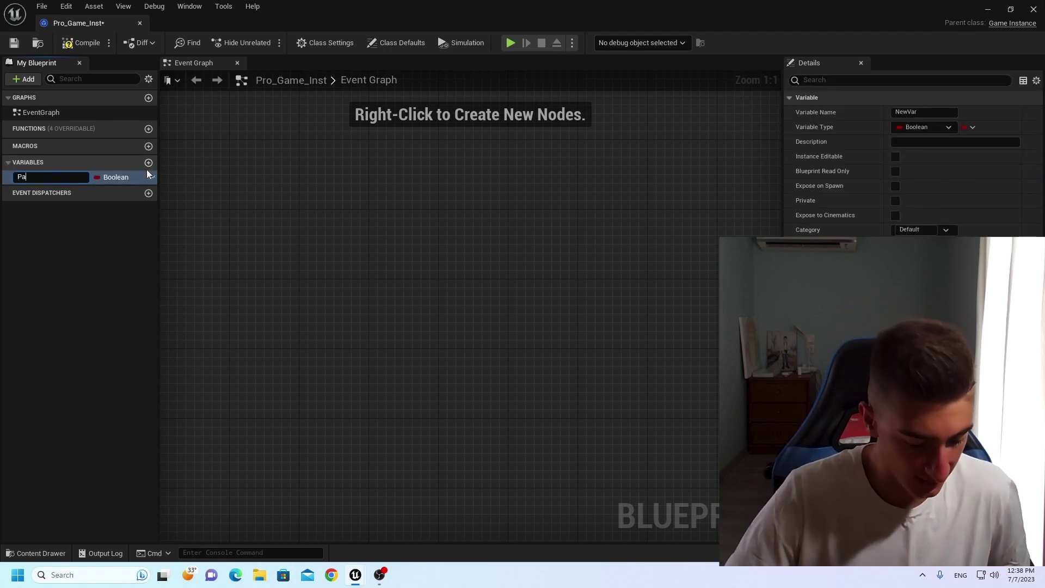
key("BackSpace")
key("BackSpace")
key("BackSpace")
key("BackSpace")
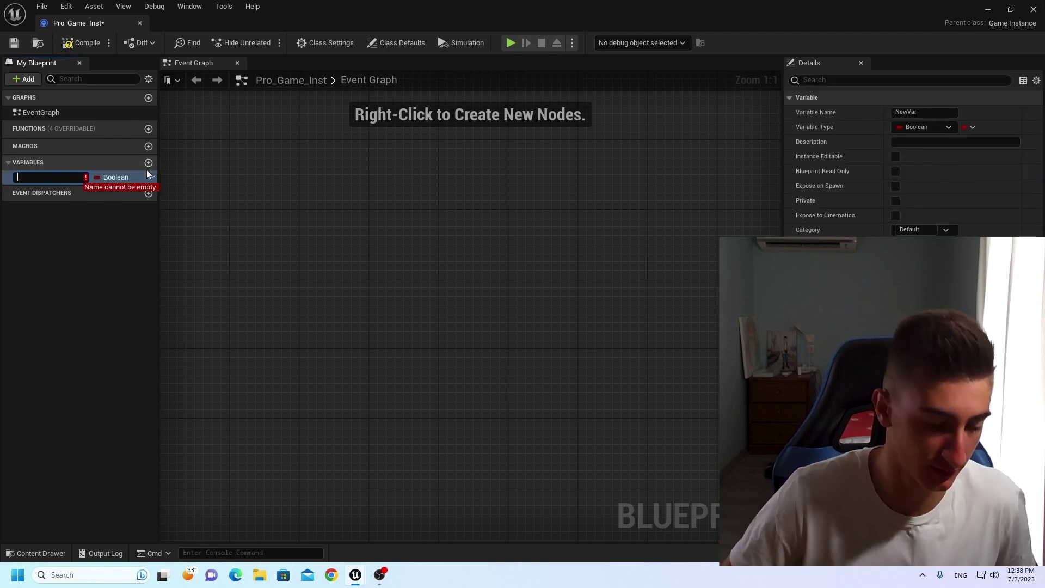
type("Character")
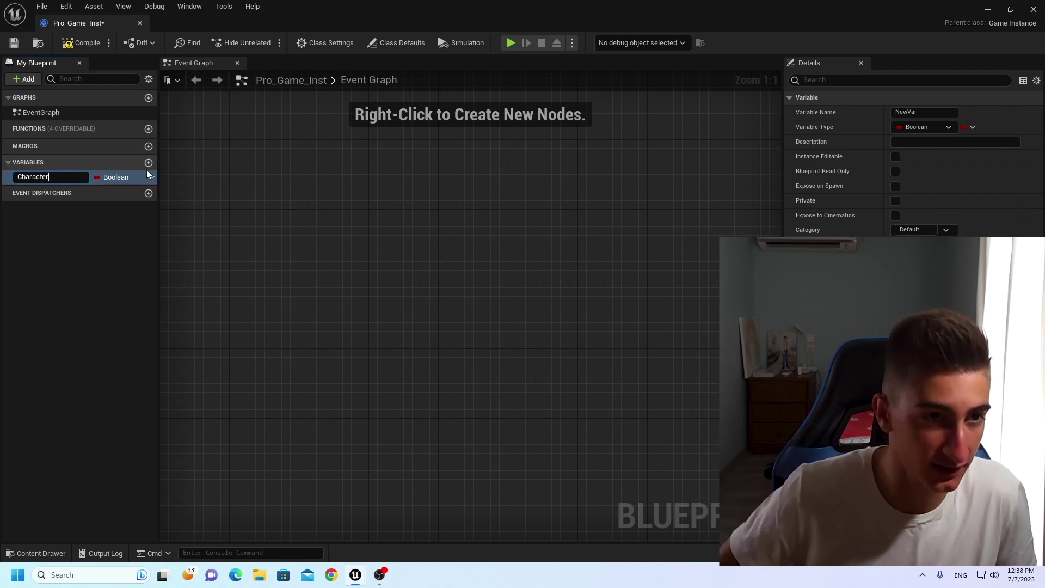
key("Return")
Set the Character variable's type to Pawn Class Reference, make it instance editable, compile the blueprint and close it.
left_click(136, 178)
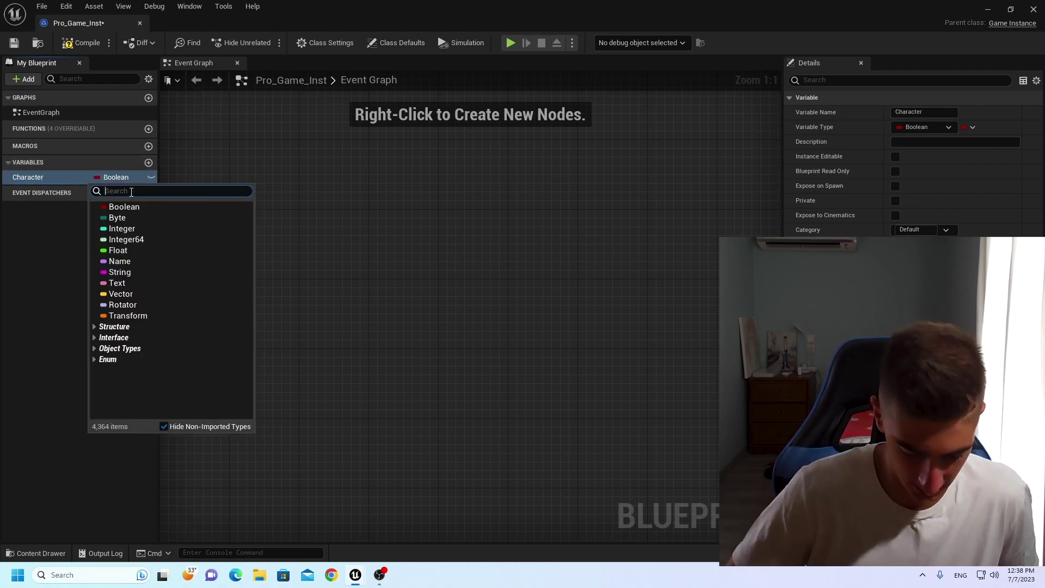
type("Pawn")
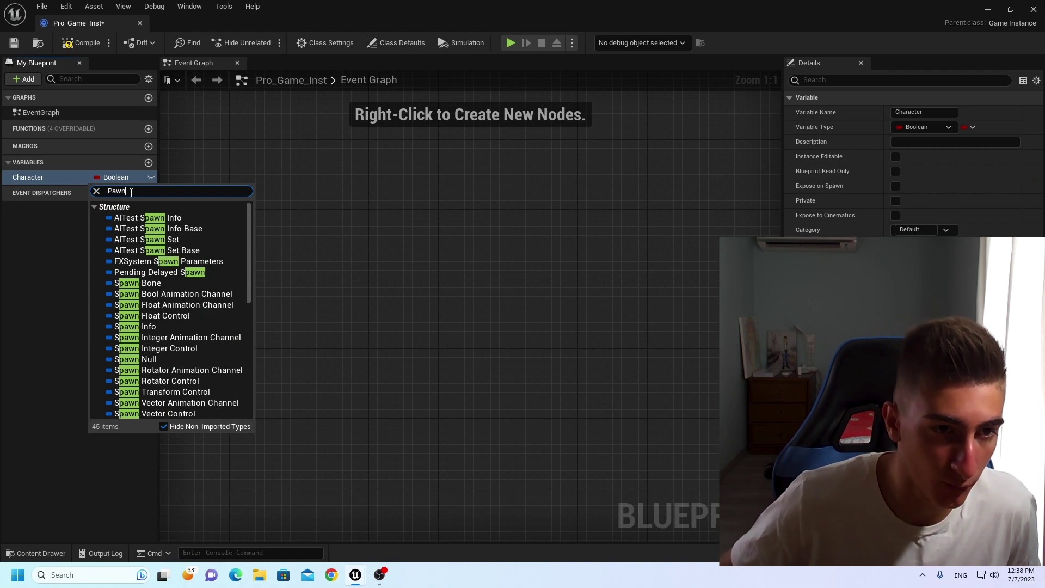
scroll(158, 261, "down", 10)
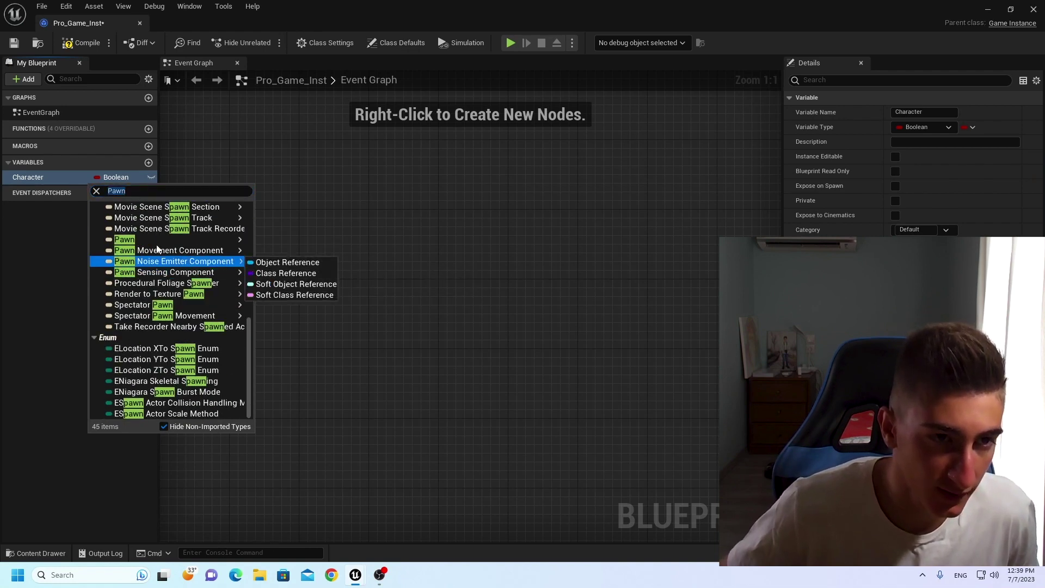
mouse_move(179, 240)
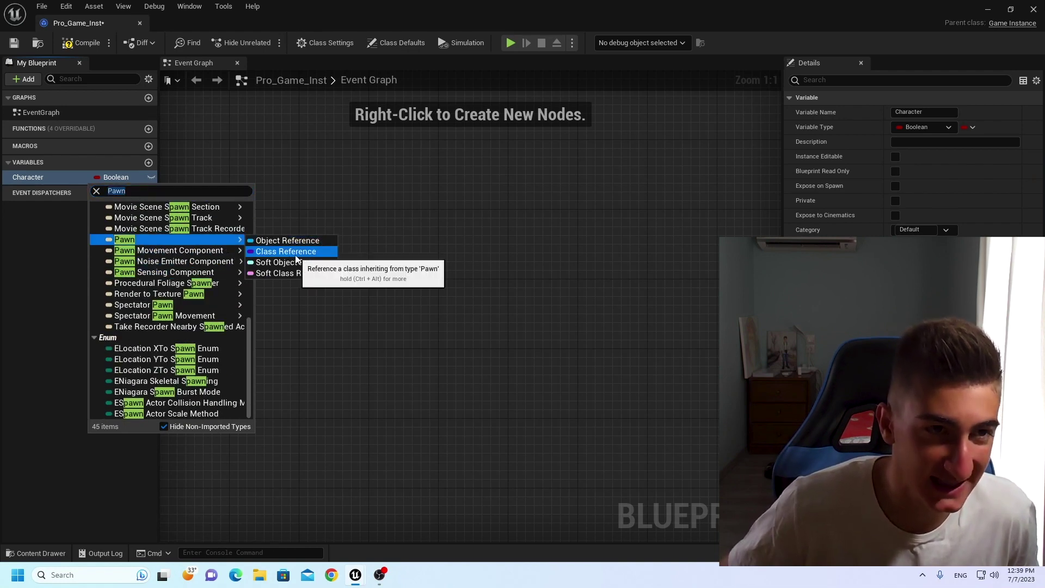
left_click(295, 254)
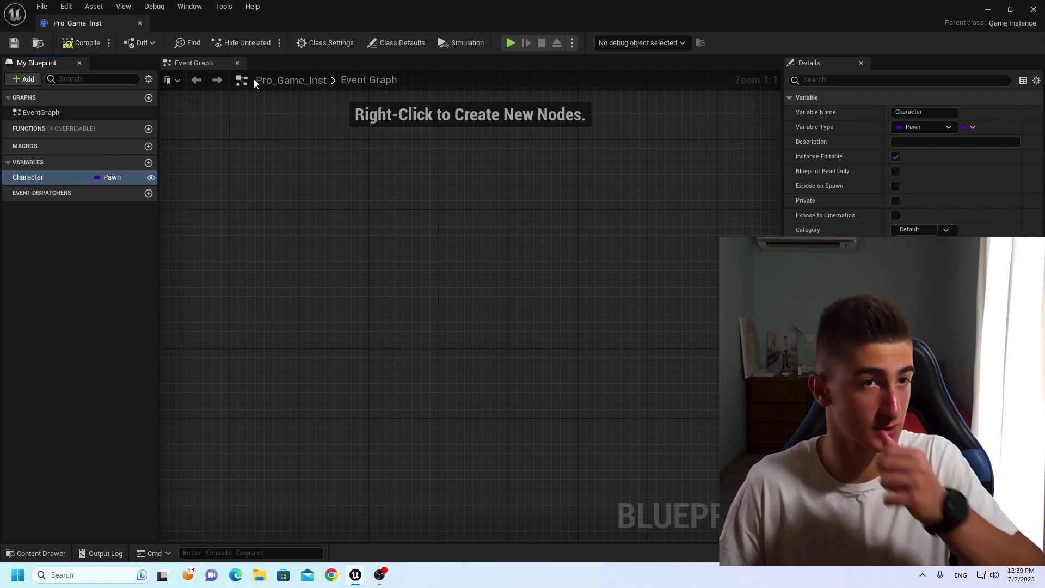
left_click(80, 44)
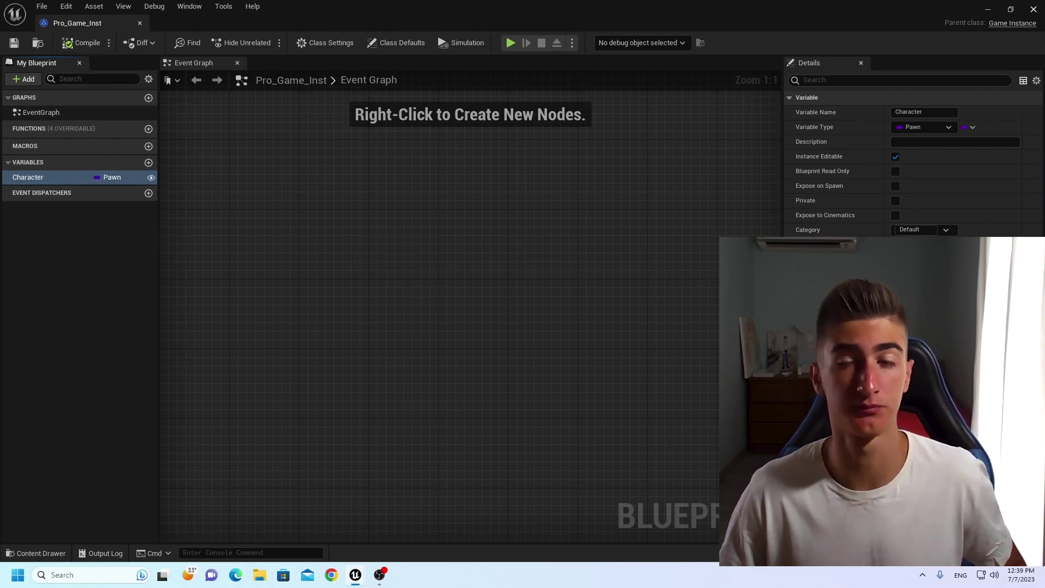
left_click(1033, 9)
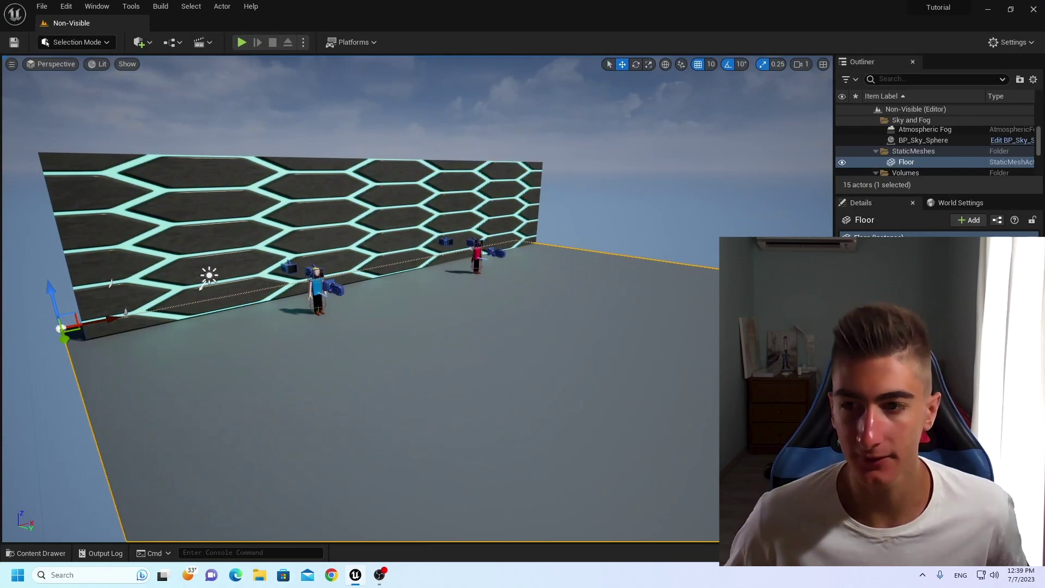
Set the Game Instance Class to Pro_Game_Inst in the Project Settings under Maps & Modes.
left_click(955, 204)
left_click(885, 206)
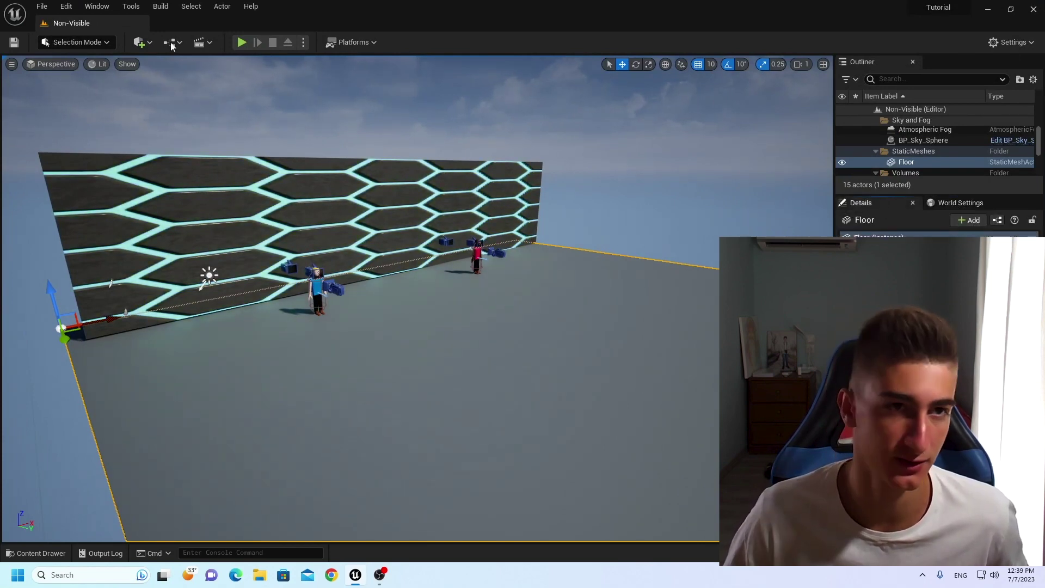
left_click(70, 7)
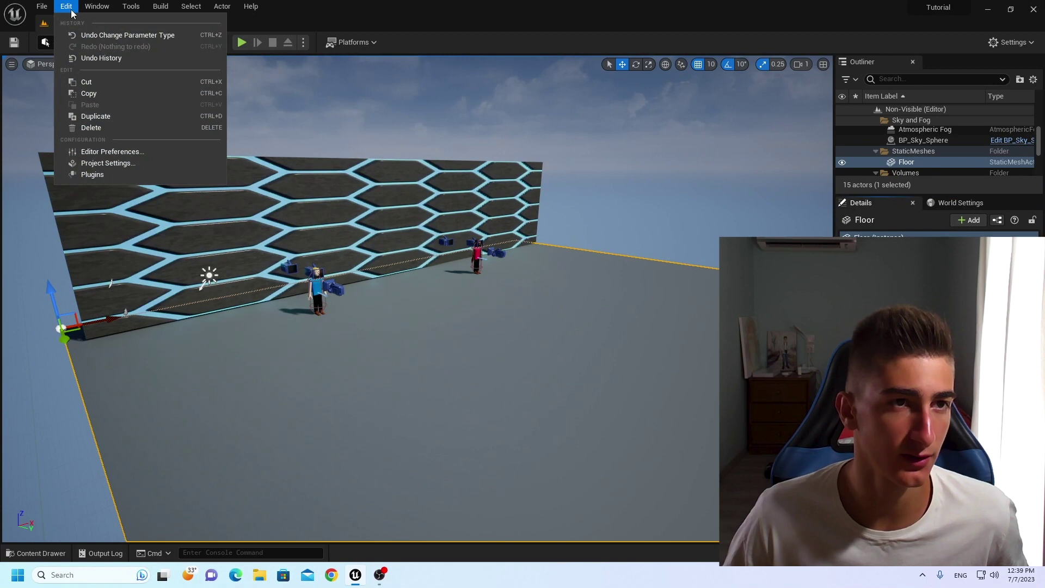
left_click(101, 164)
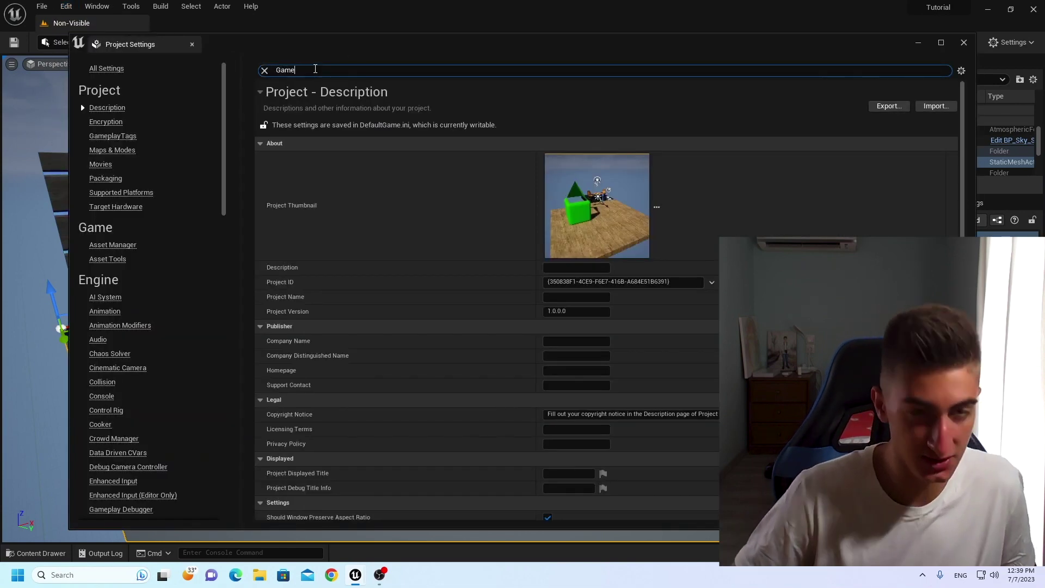
type("s")
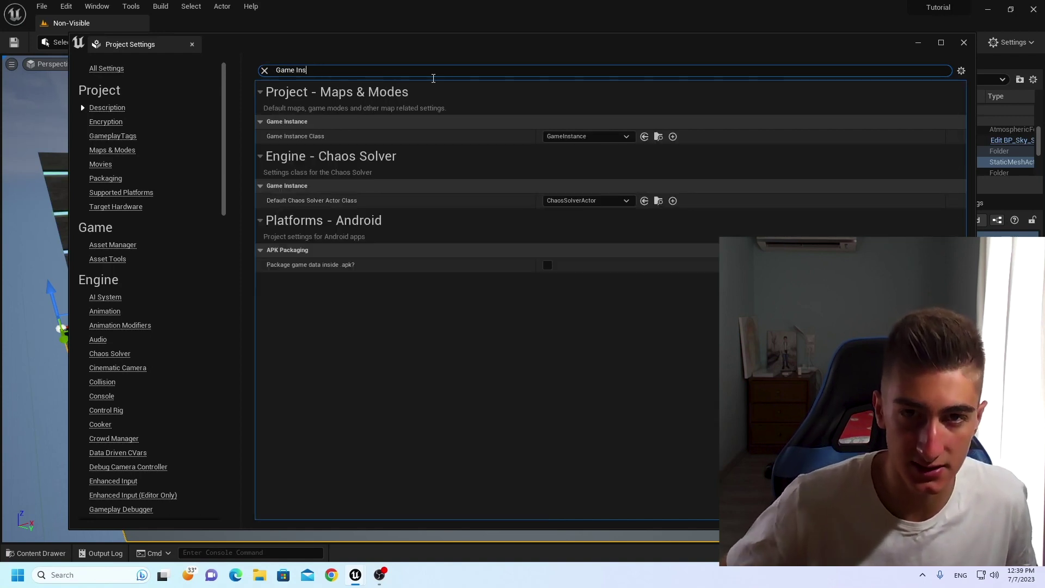
left_click(579, 137)
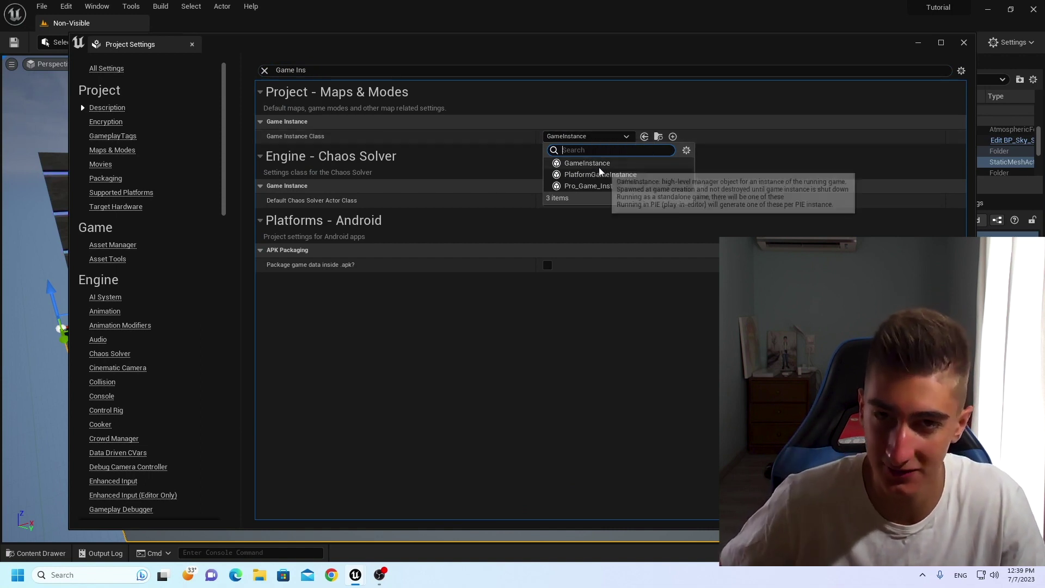
left_click(588, 185)
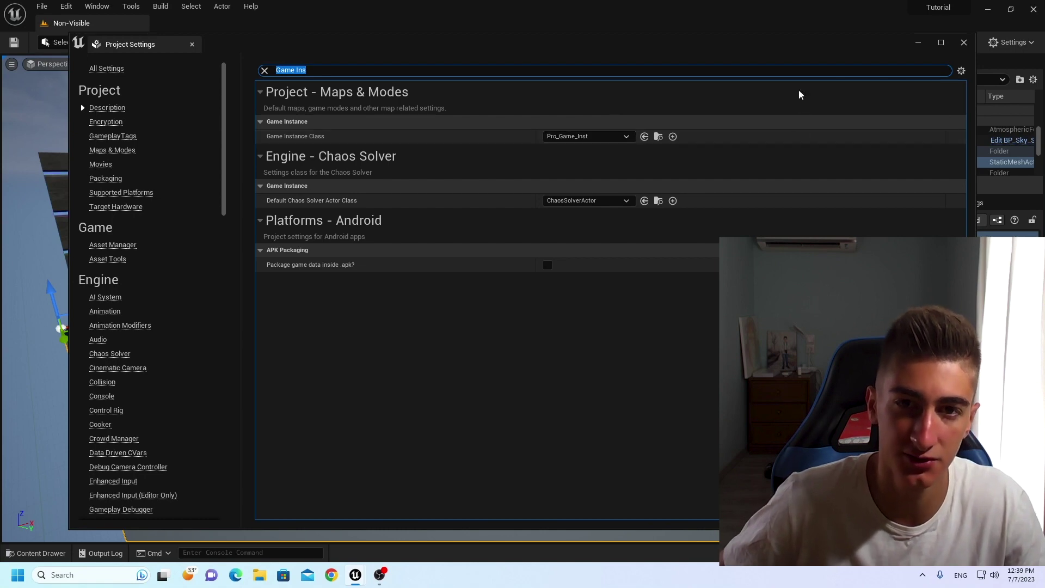
Close the Project Settings and open the Character_Select widget blueprint from the project's content.
left_click(962, 43)
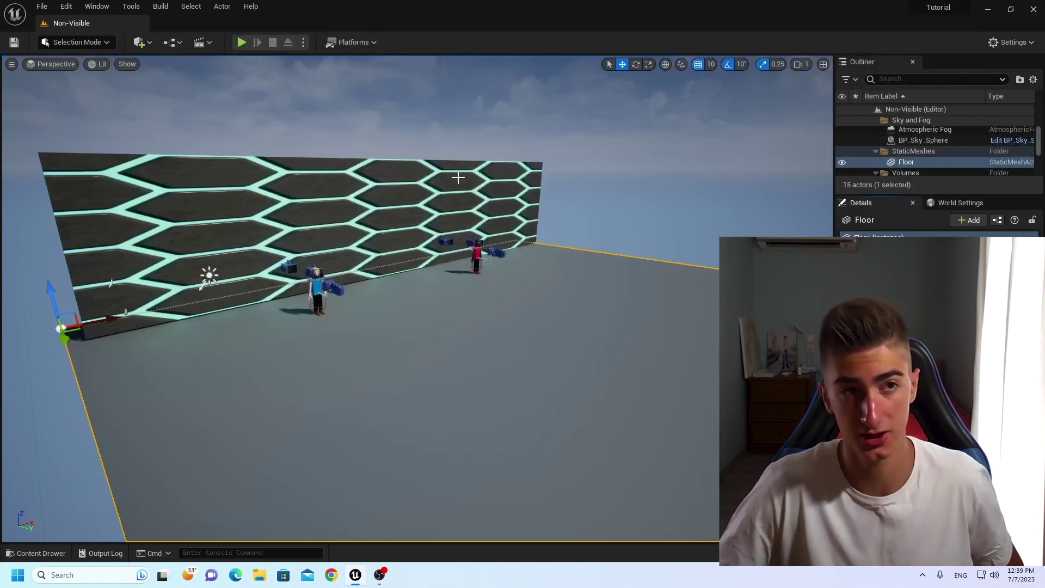
key("ctrl+space")
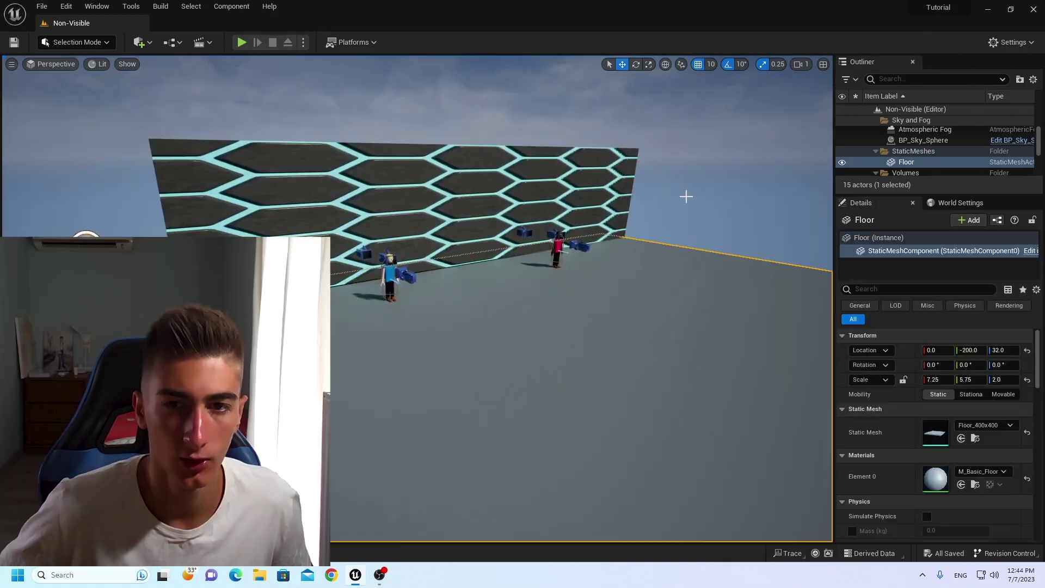
right_click_drag(688, 196, 598, 271)
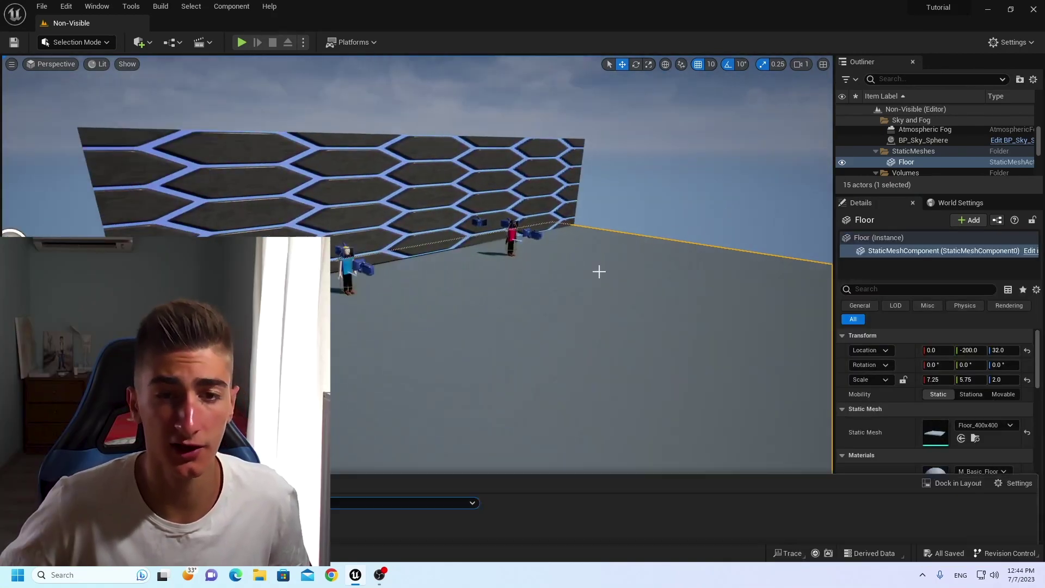
key("ctrl+space")
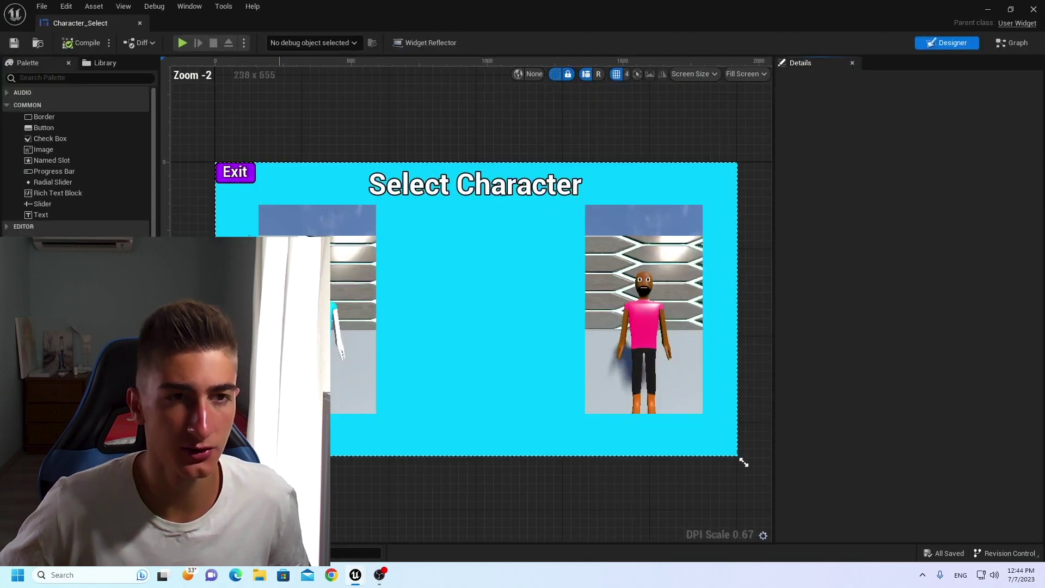
Add an On Clicked event for Button_219, the character button with the Astro_1_Select_Mat image.
left_click(354, 284)
scroll(933, 299, "down", 10)
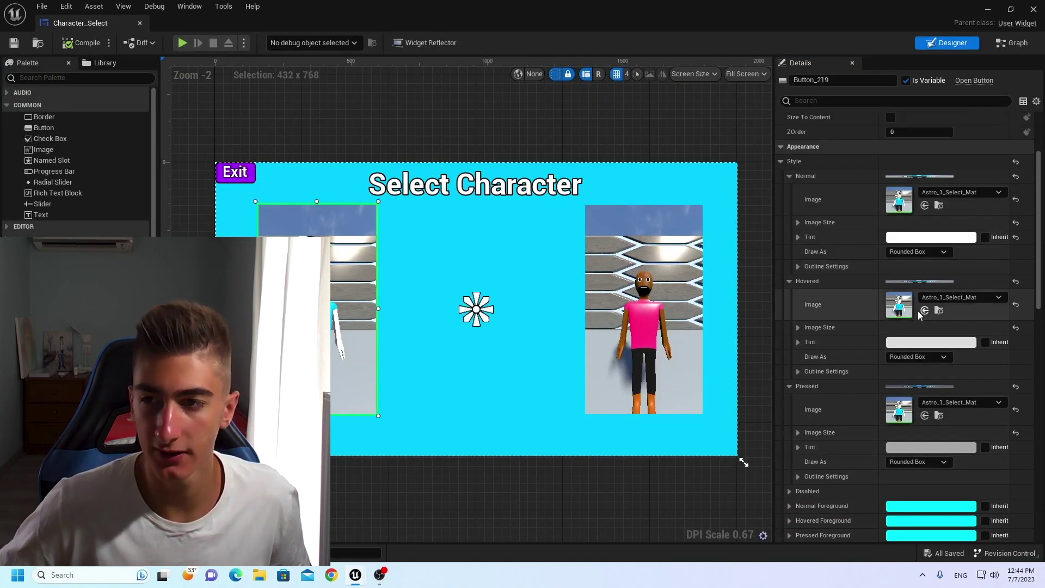
scroll(933, 299, "down", 15)
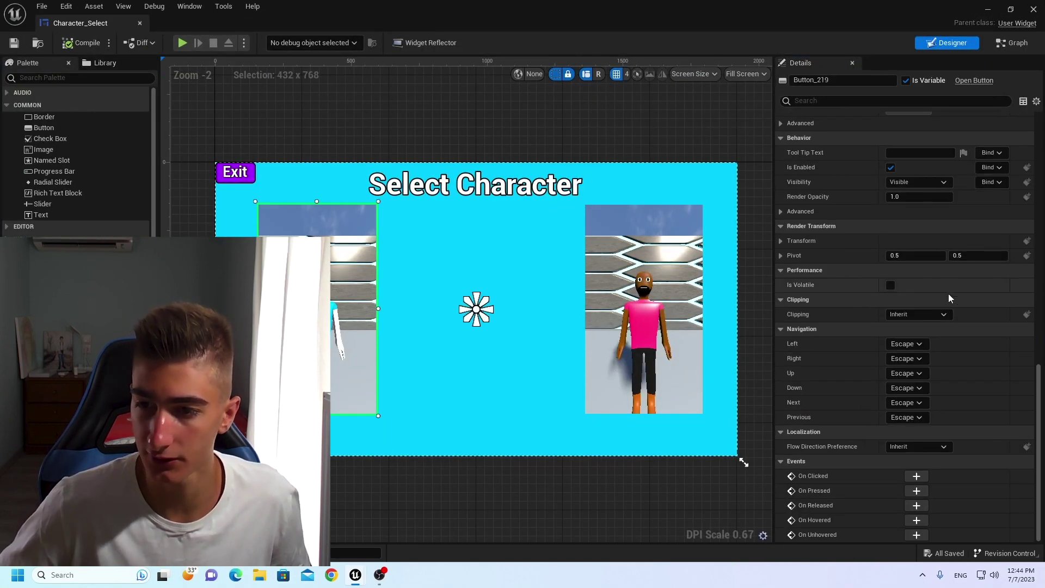
left_click(915, 476)
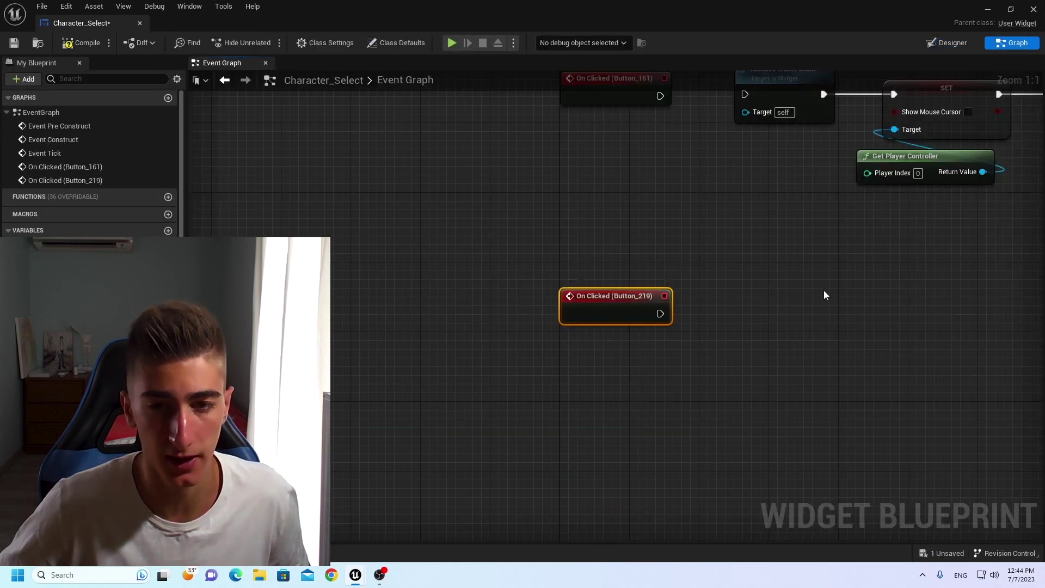
Add a Get Actor Of Class node after On Clicked (Button_219) and line it up with the event.
left_click_drag(512, 333, 599, 335)
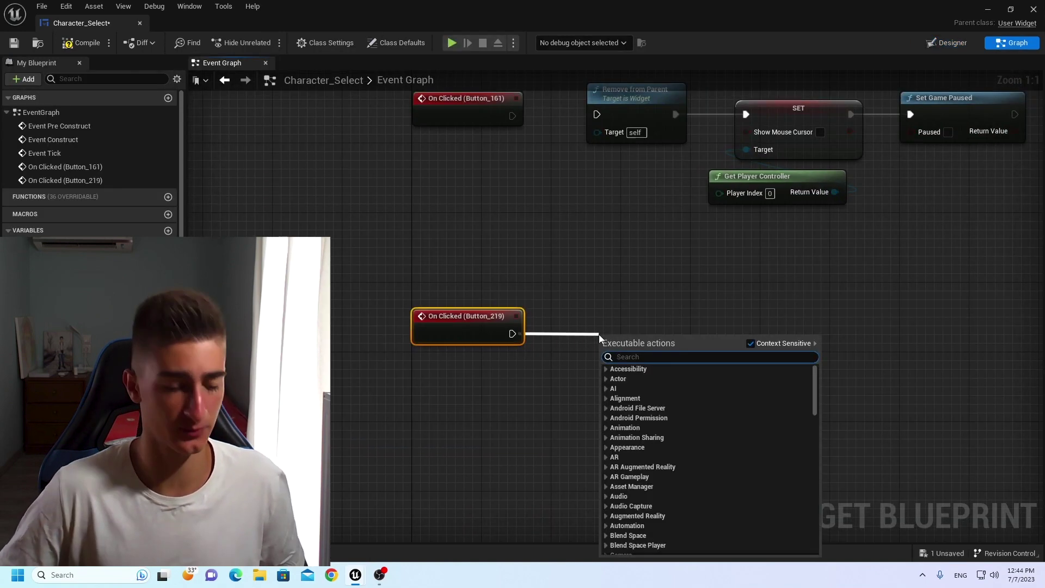
type("get")
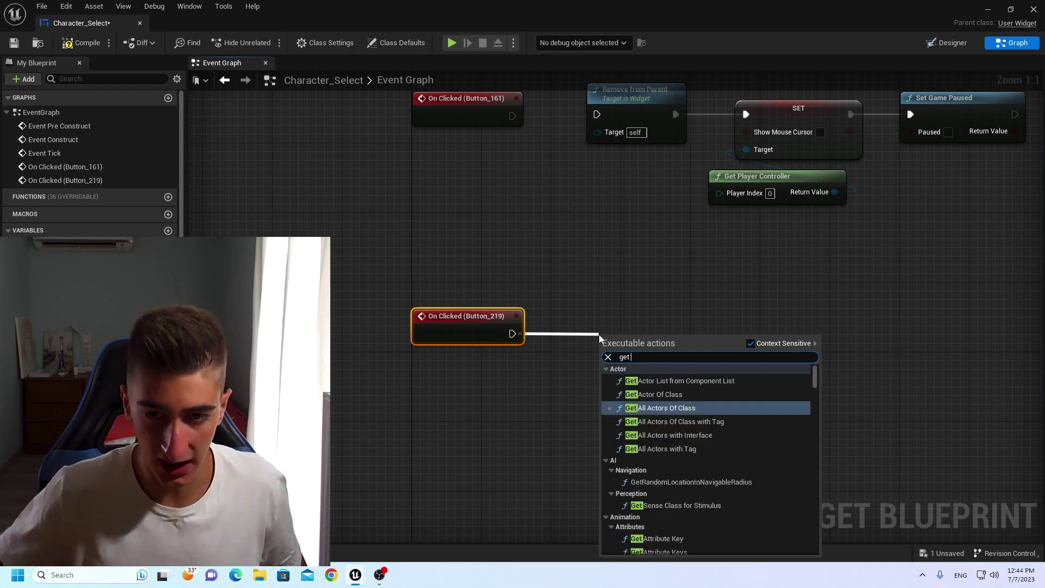
key("Up")
key("Return")
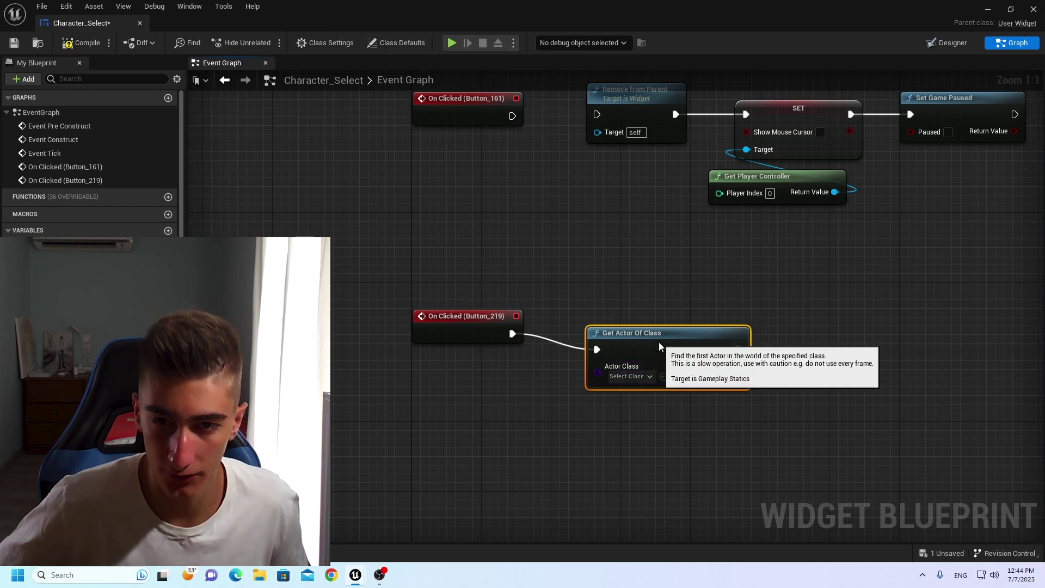
left_click_drag(657, 339, 651, 330)
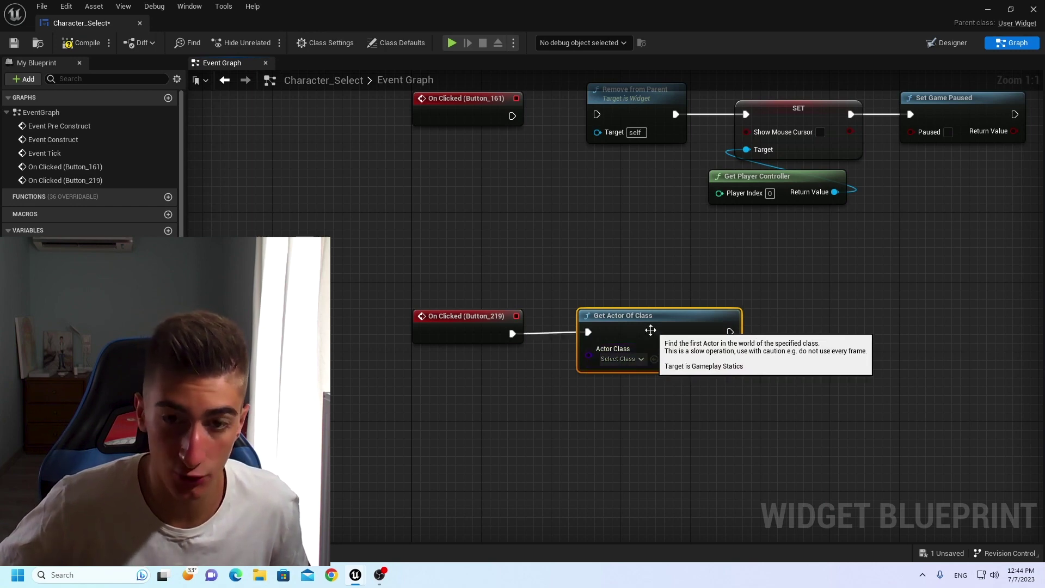
Set the Get Actor Of Class node's Actor Class to Astro_1 and check the matching character button in the widget layout.
left_click(634, 359)
type("Ast")
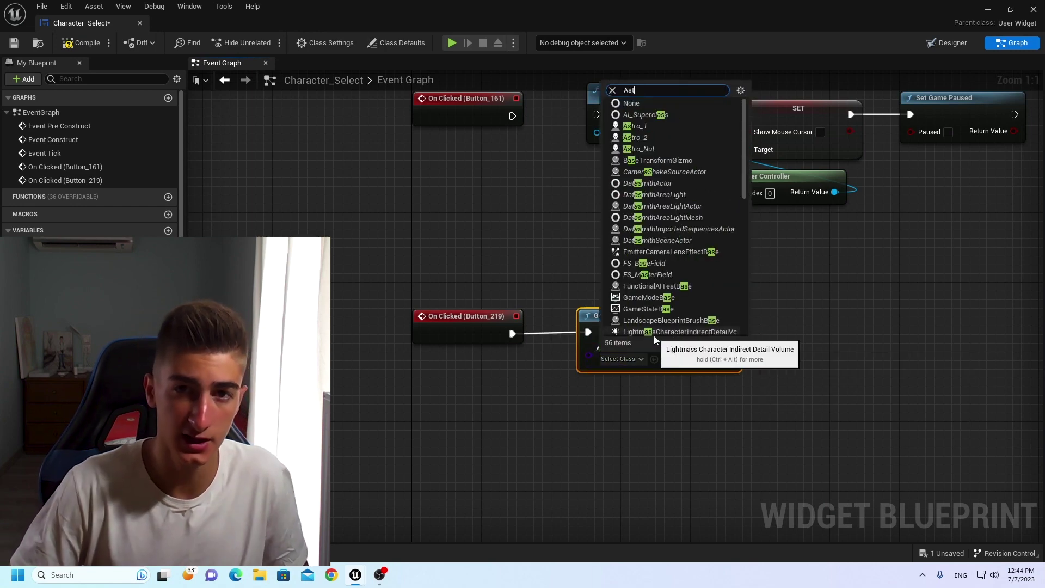
type("ro")
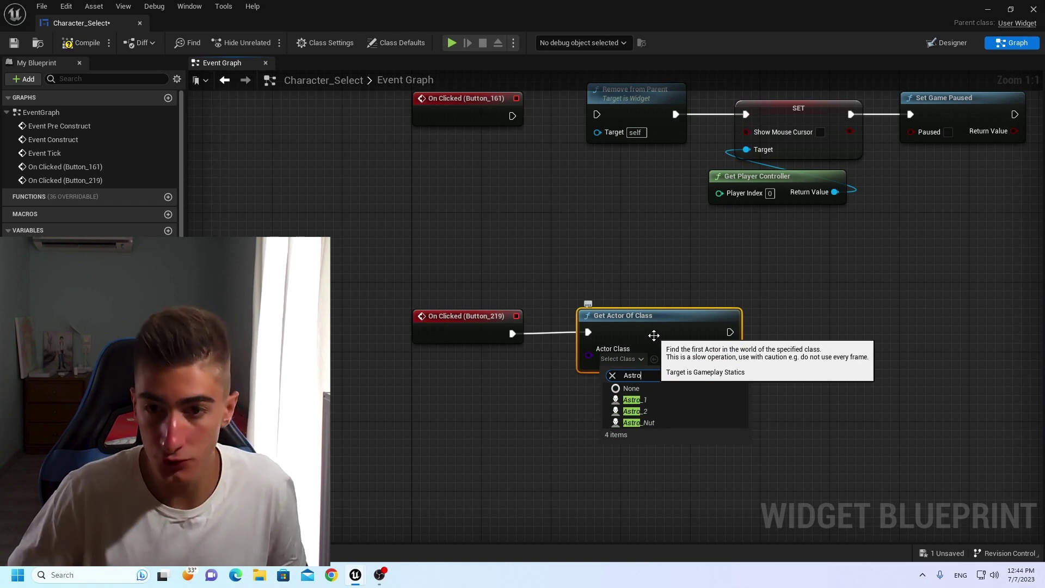
left_click(647, 400)
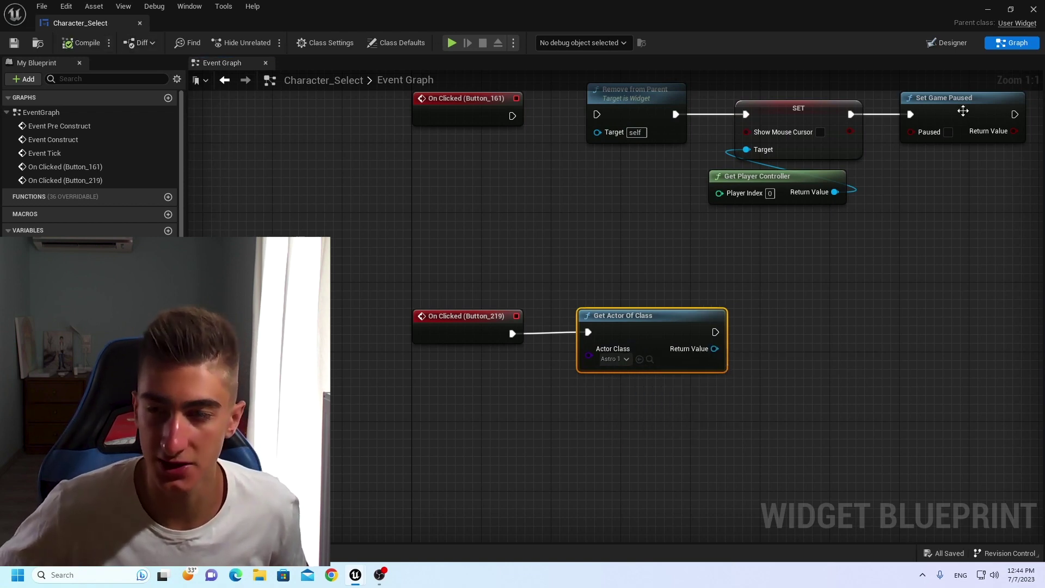
left_click(948, 43)
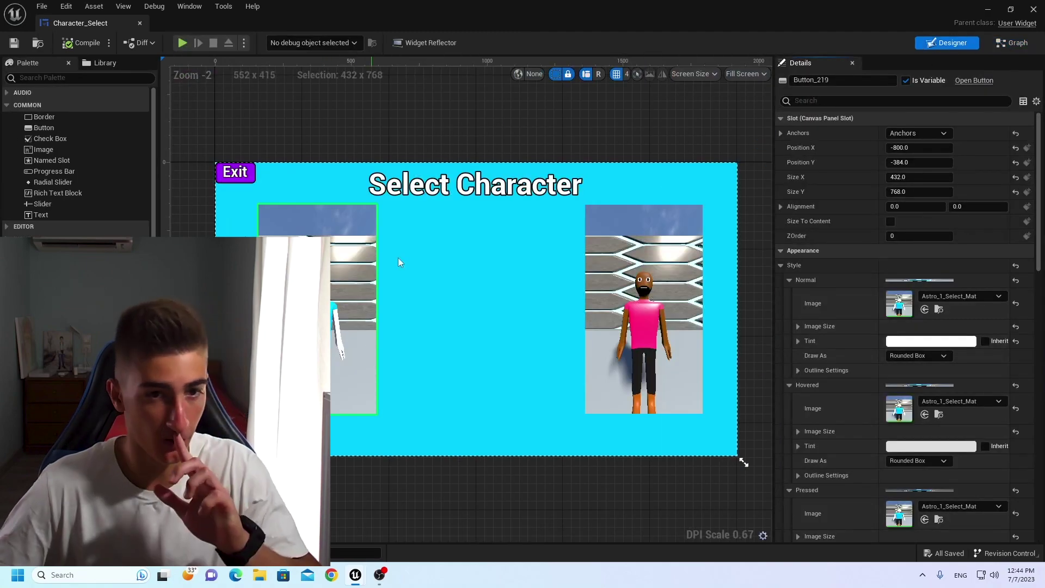
left_click(1001, 46)
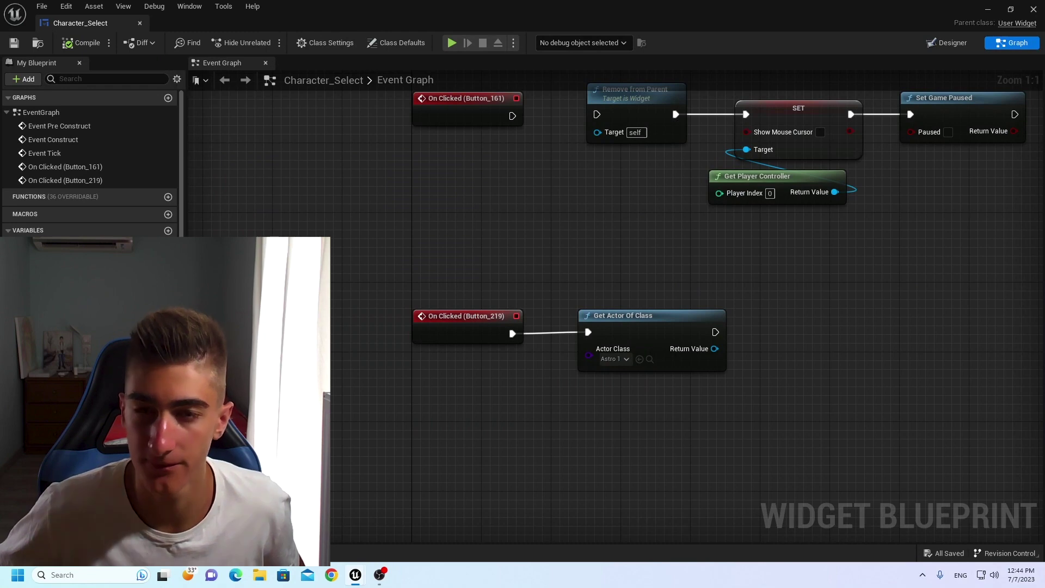
Add a Get Class node fed by the Return Value of Get Actor Of Class and place it just below that node.
right_click_drag(782, 317, 540, 261)
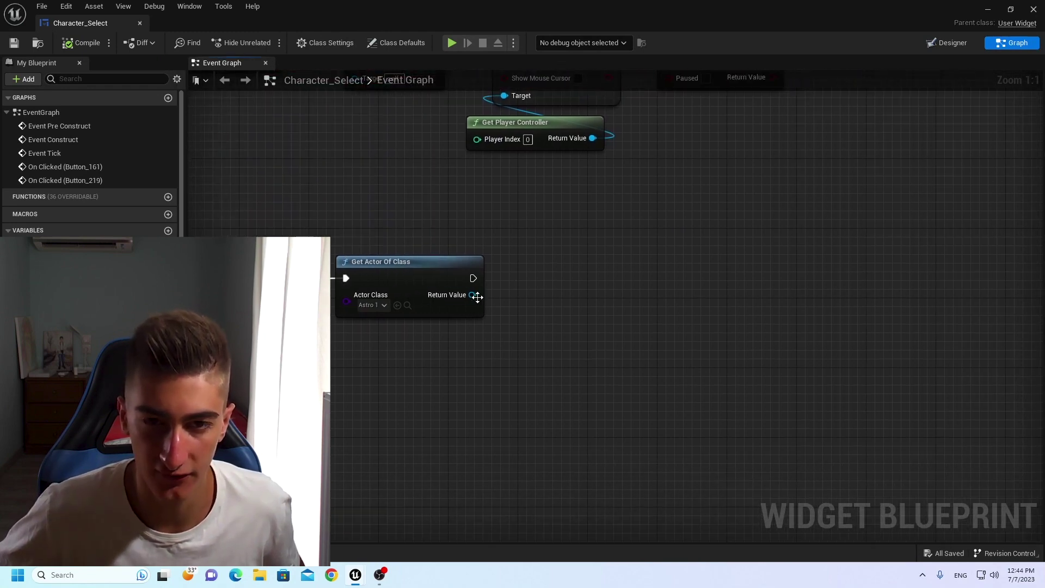
left_click_drag(542, 312, 547, 314)
type("get ck")
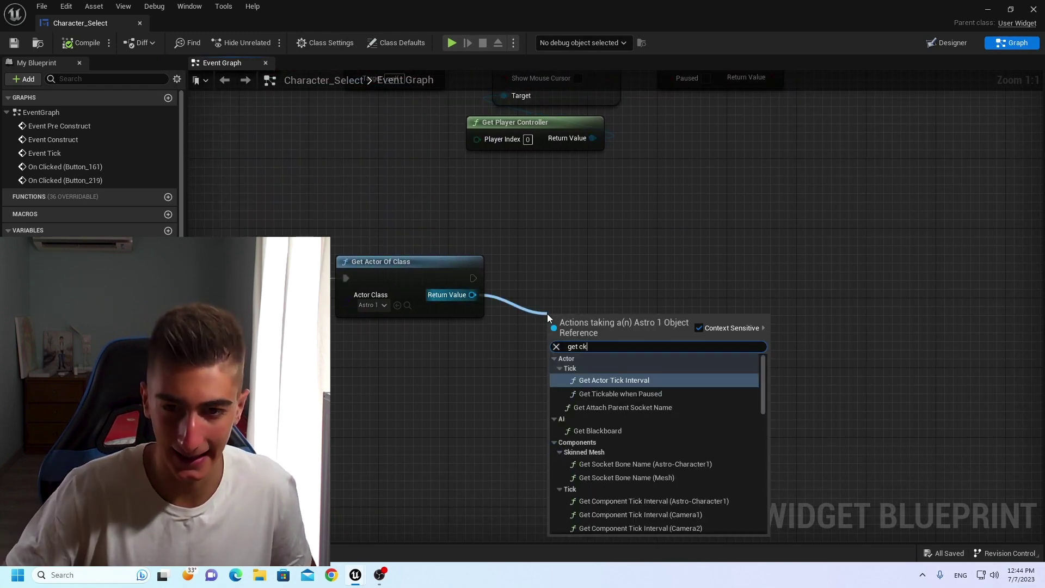
key("BackSpace")
type("lass")
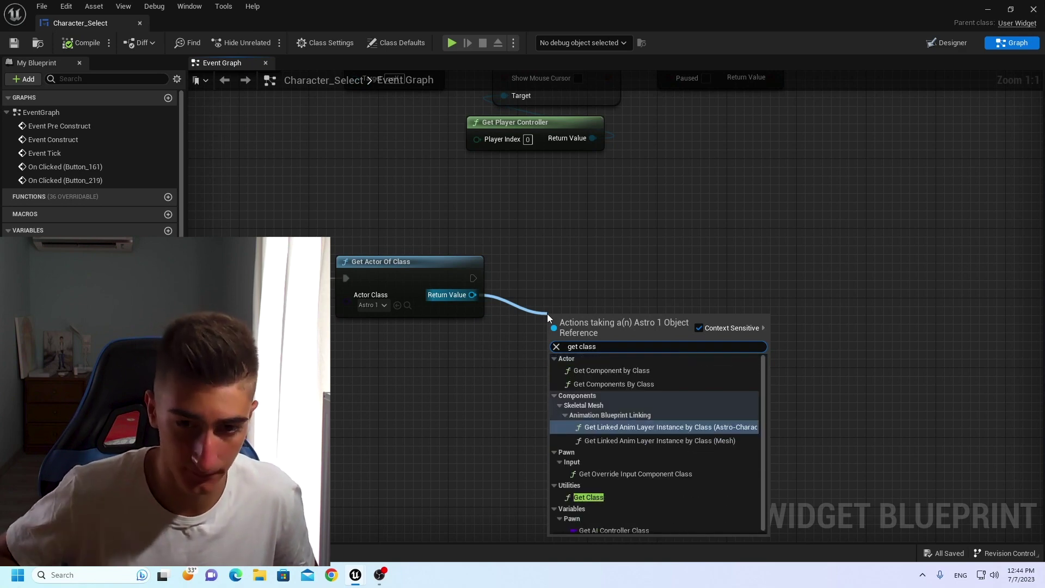
left_click(604, 496)
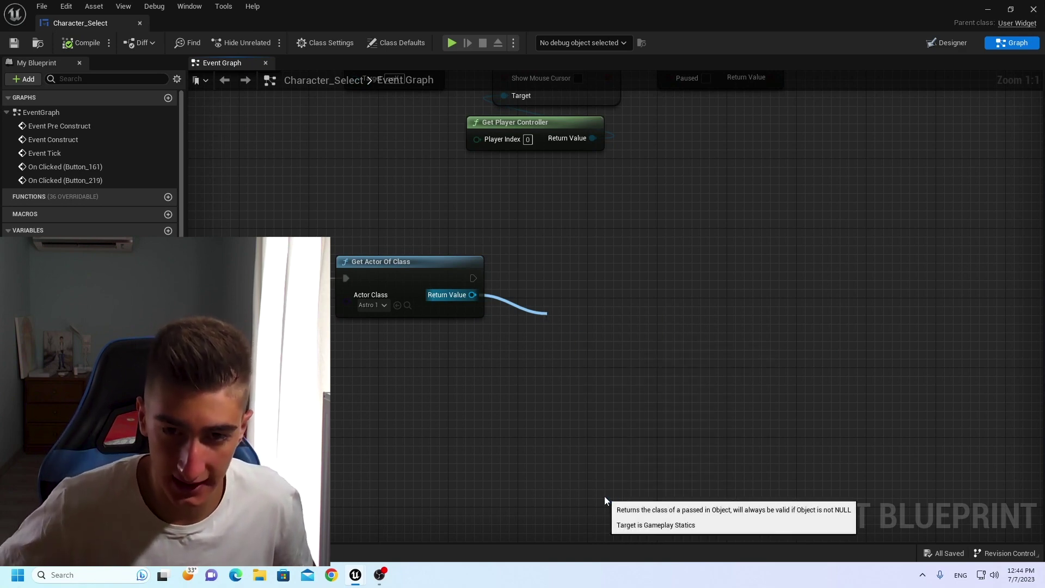
right_click_drag(694, 277, 642, 307)
left_click_drag(526, 354, 378, 380)
Add a Cast To Pro_Game_Inst node to the execution output of Get Actor Of Class.
left_click_drag(420, 308, 571, 308)
type("cast")
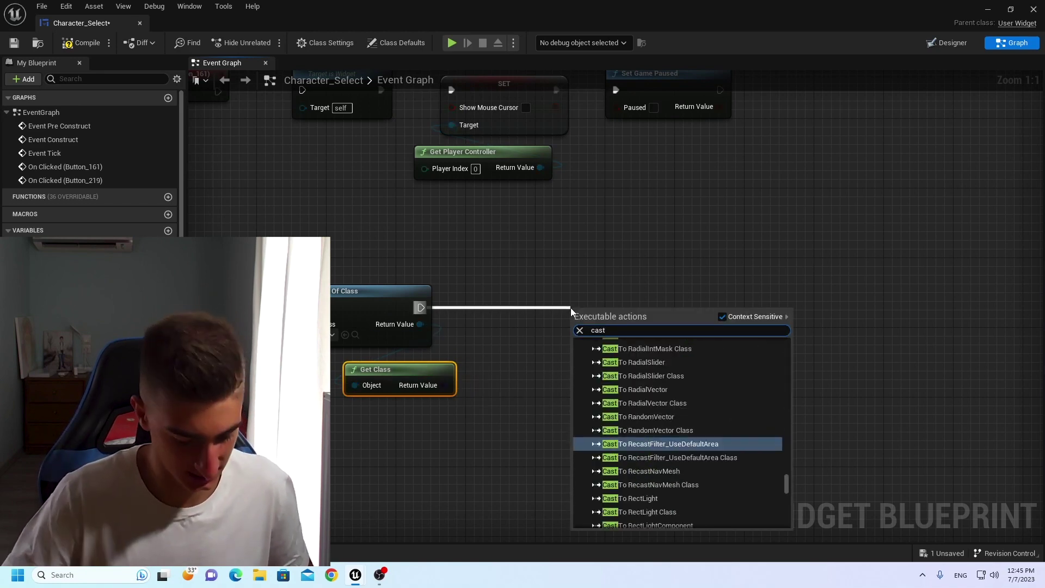
type(" to game ins")
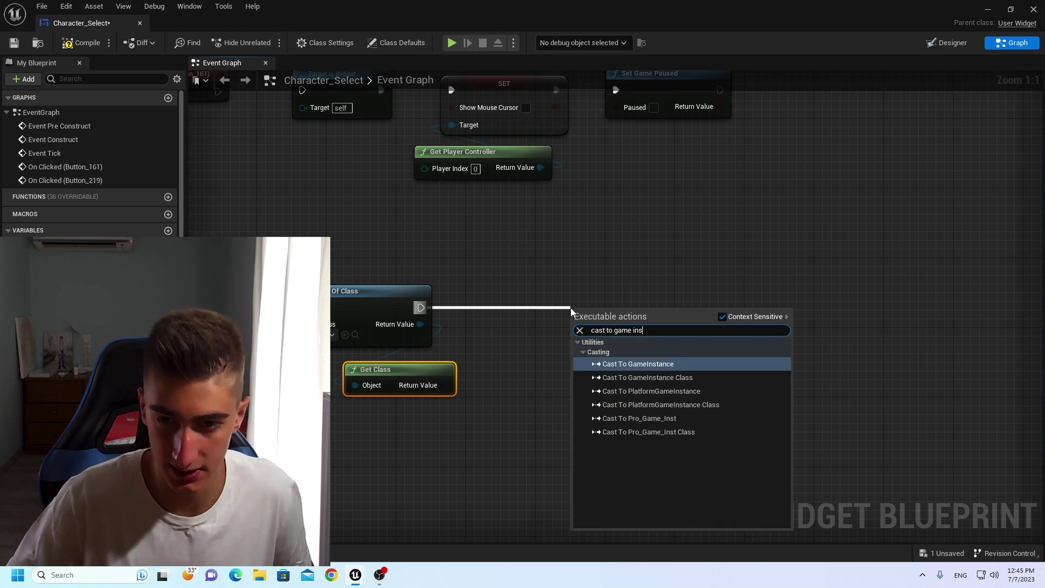
key("BackSpace")
key("BackSpace")
key("BackSpace")
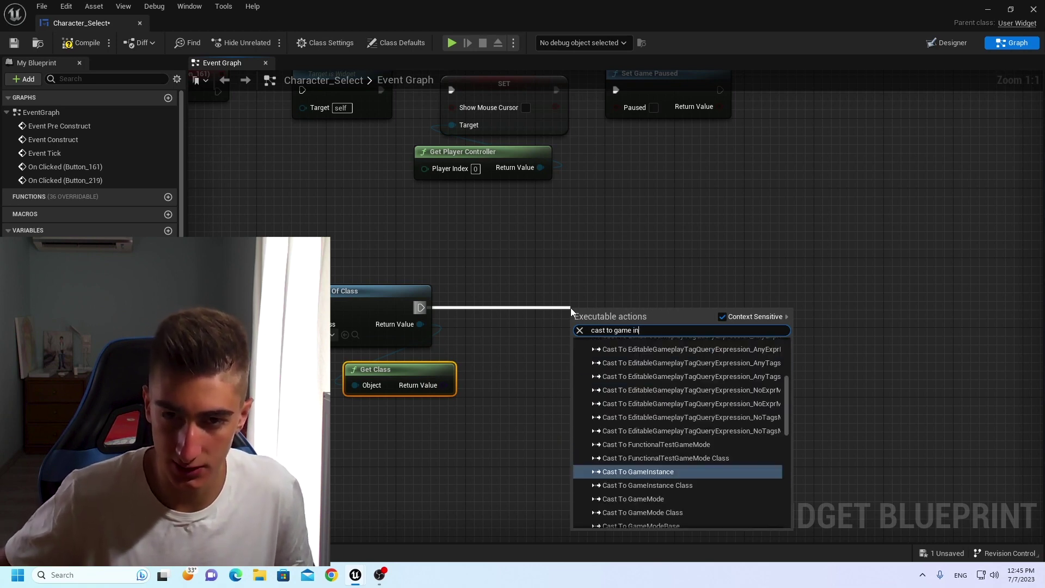
key("BackSpace")
key("BackSpace")
key("BackSpace")
key("BackSpace")
key("BackSpace")
type("peo")
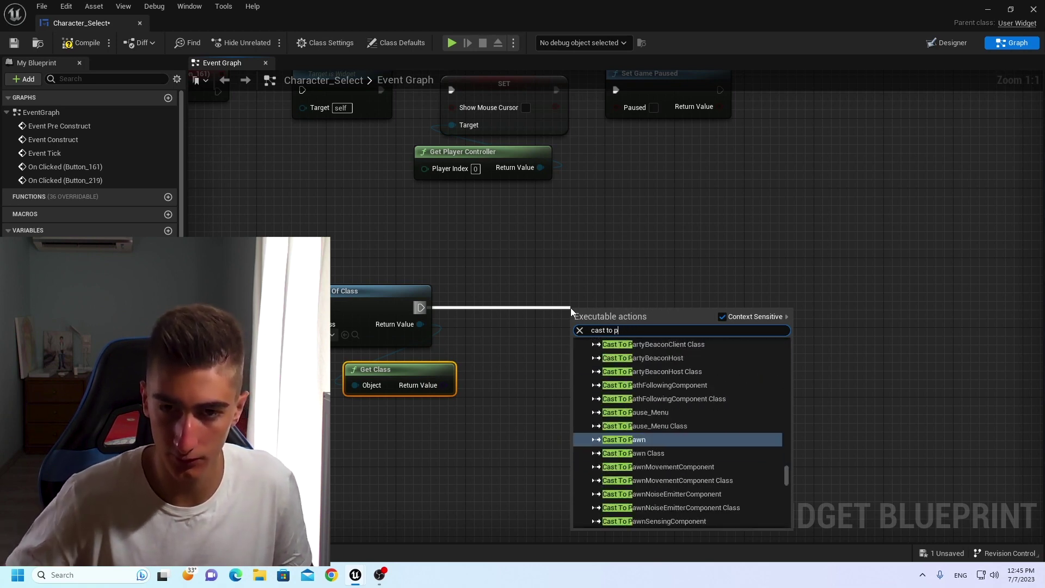
key("BackSpace")
key("BackSpace")
type("ro")
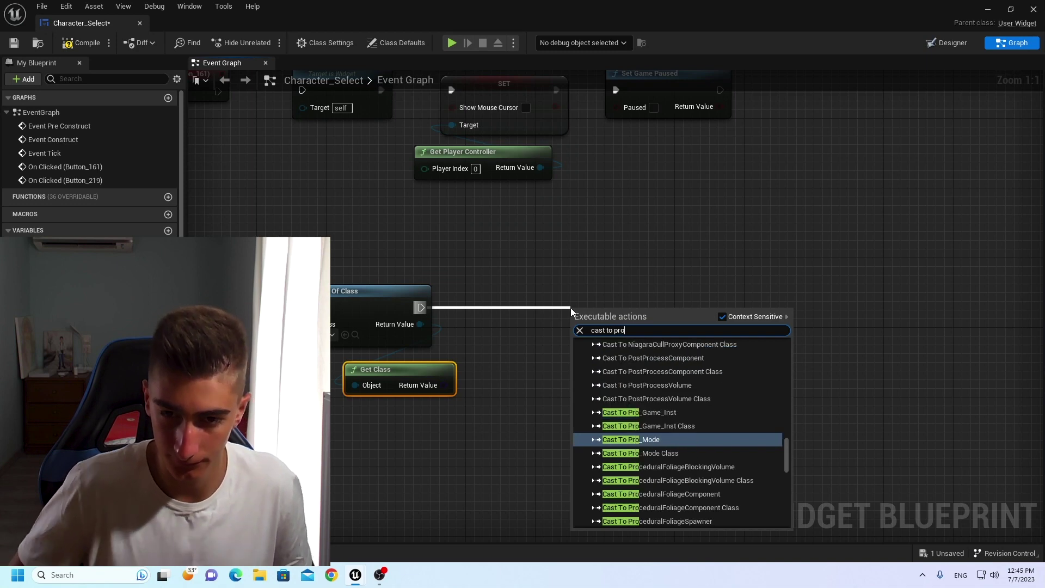
type("_")
key("Up")
key("Up")
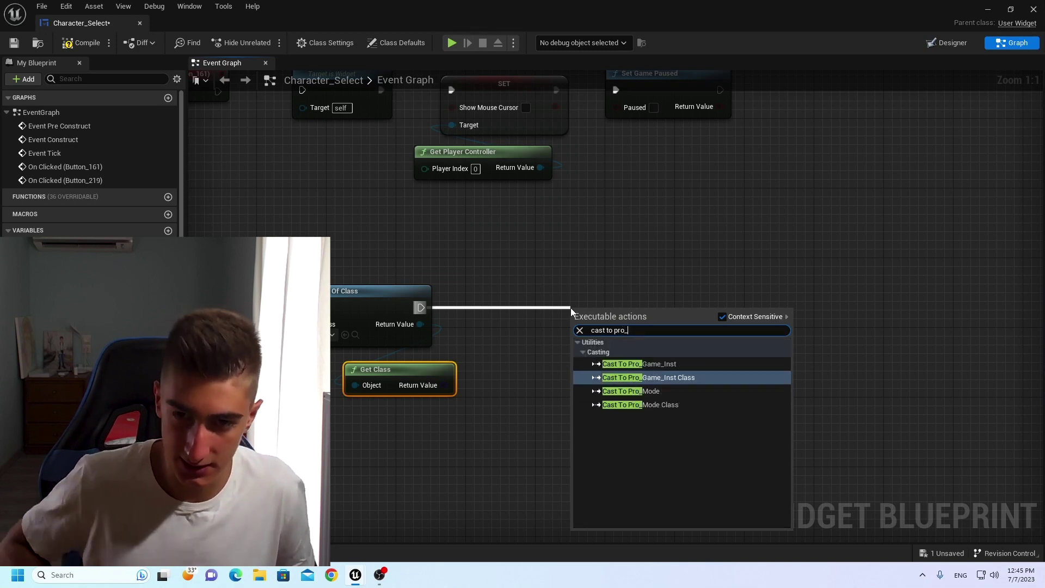
key("Return")
Feed the cast's Object input with a Get Game Instance node and place it directly beneath the cast.
left_click_drag(615, 308, 580, 381)
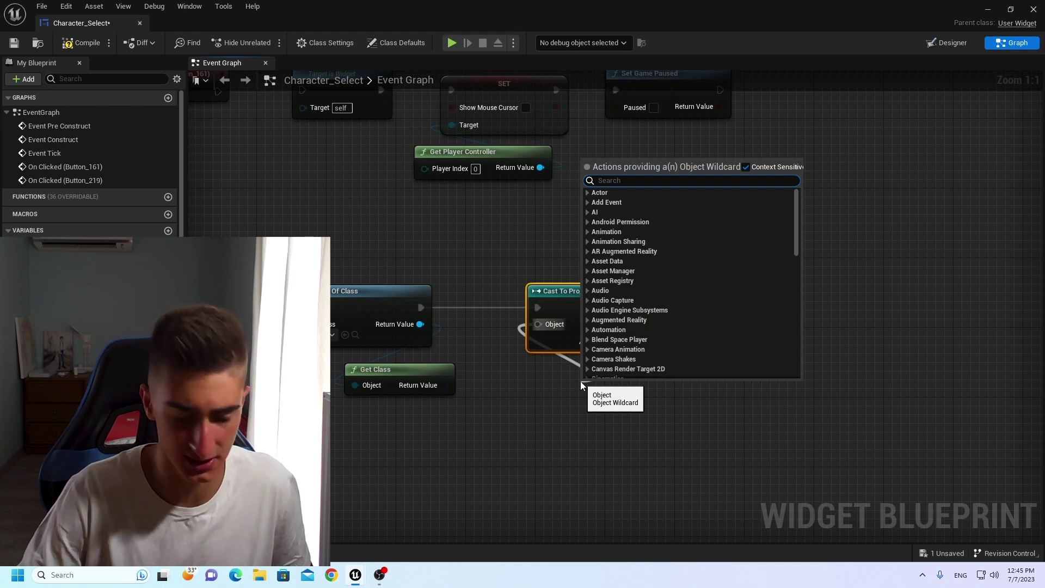
type("get")
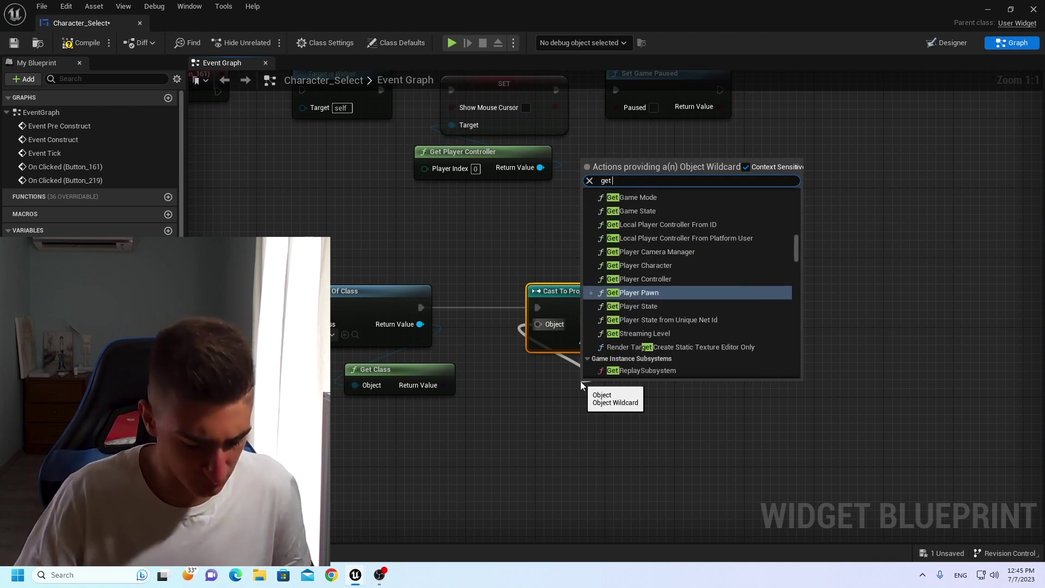
type(" ga")
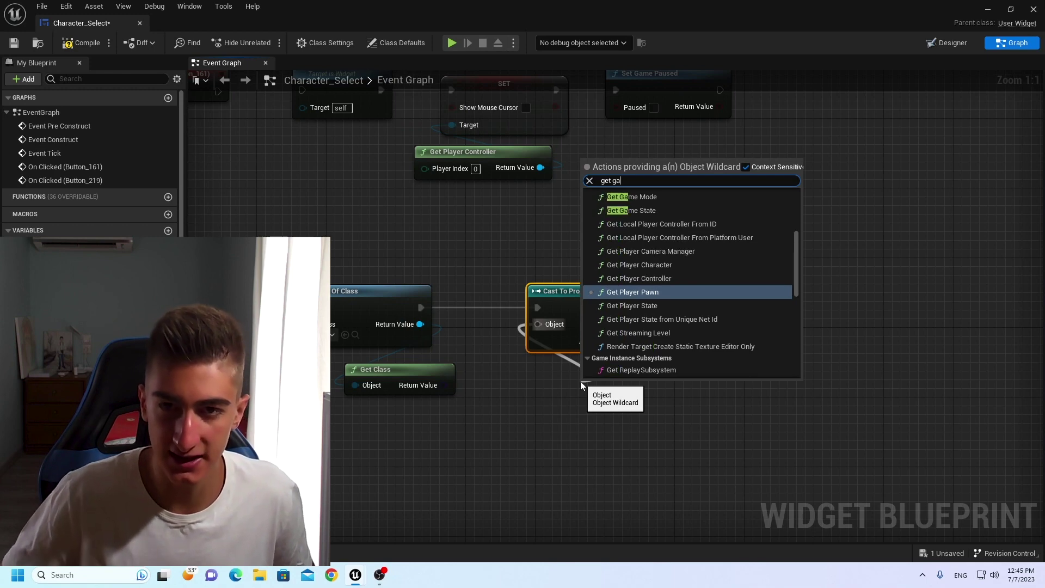
type("me instance")
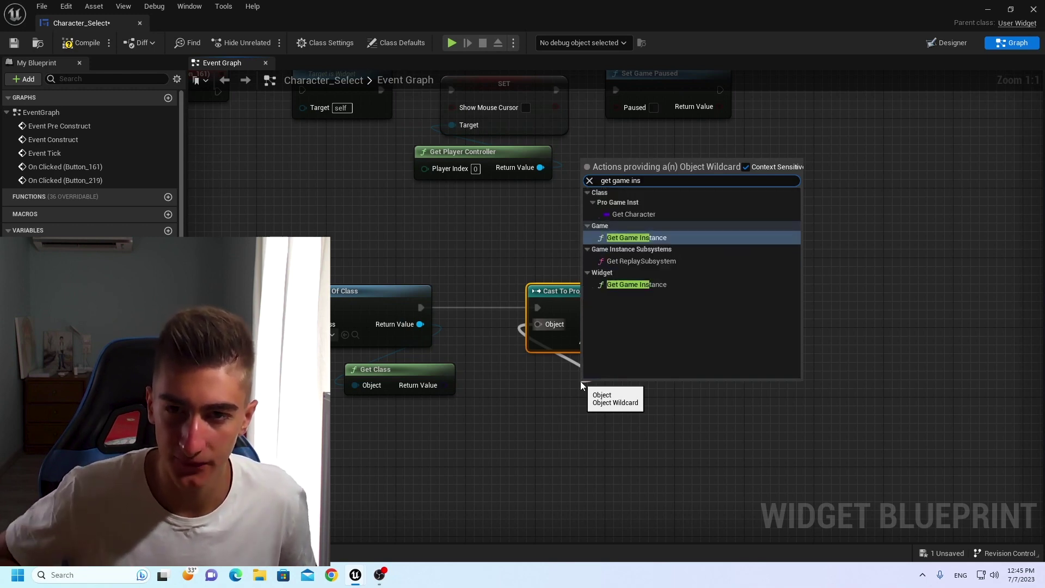
key("Return")
left_click_drag(609, 394, 556, 377)
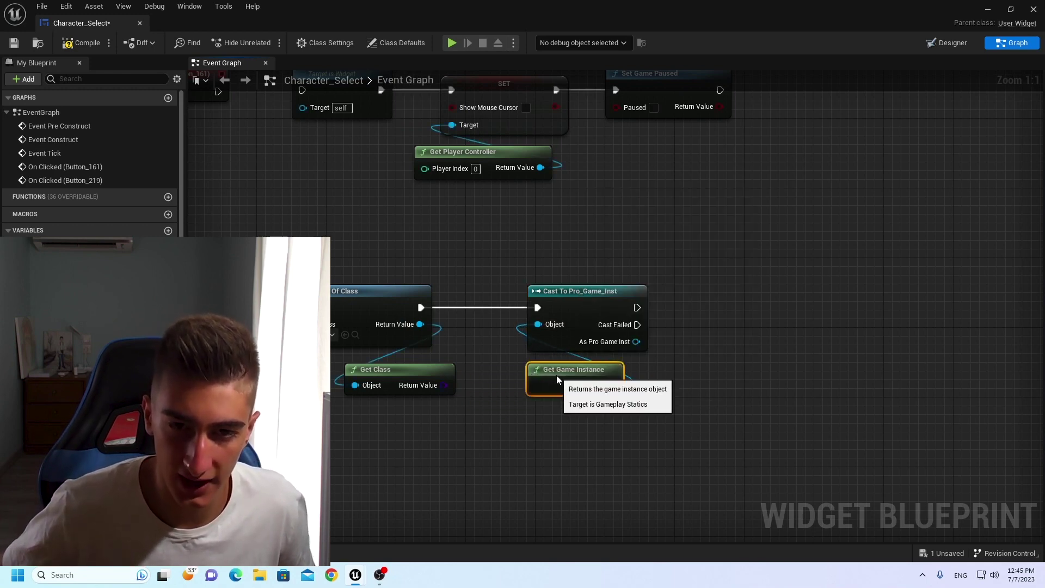
right_click(442, 384)
left_click(440, 387)
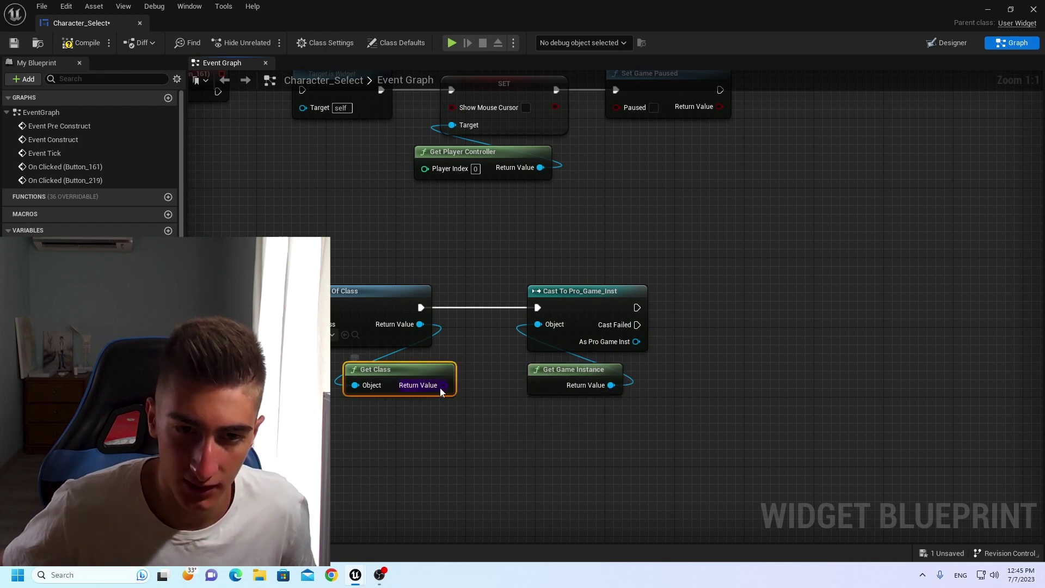
left_click_drag(441, 386, 672, 381)
left_click(637, 342)
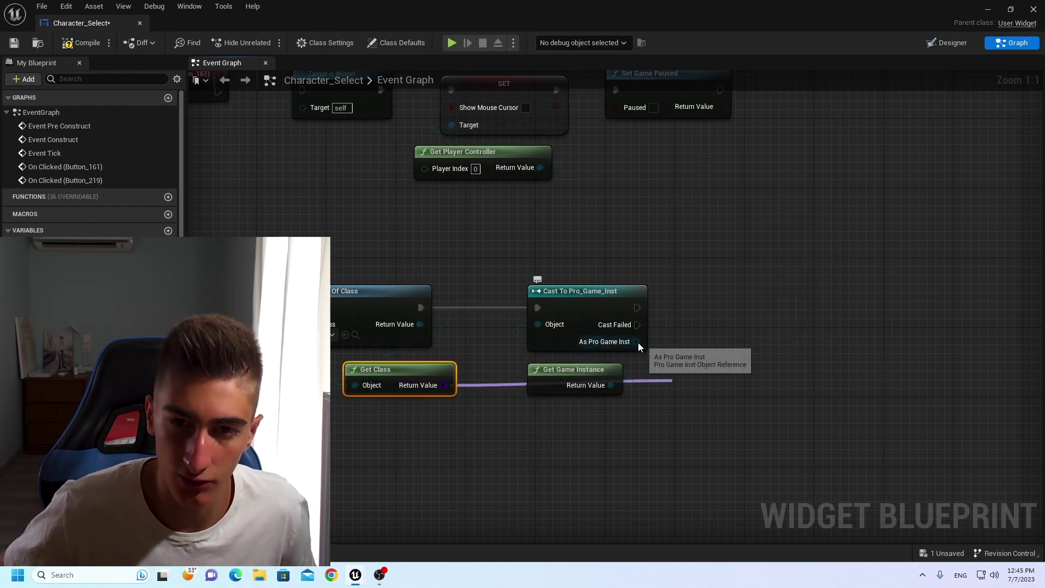
Add a Set Character node that takes the cast's As Pro Game Inst output as its target.
left_click_drag(637, 342, 703, 318)
type("Set Char")
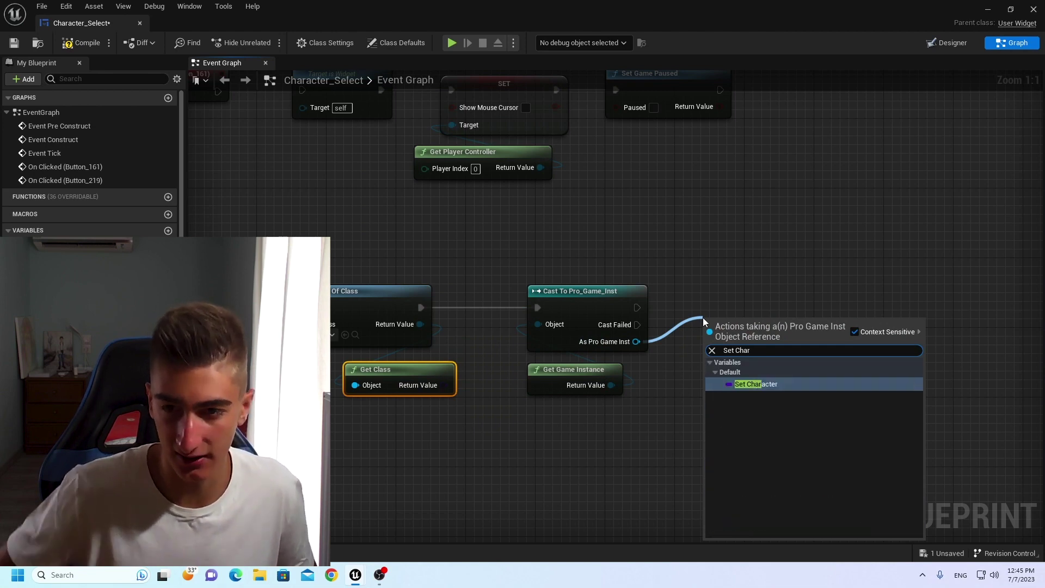
key("Return")
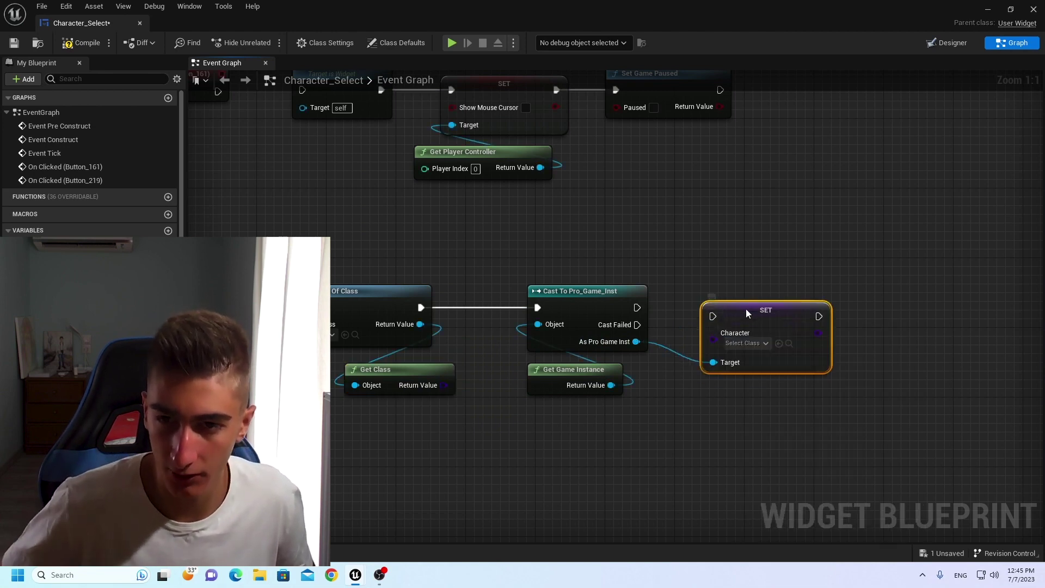
Connect the cast's execution output to Set Character, feed Get Class's Return Value into its Character input, and compile.
left_click_drag(747, 310, 743, 299)
left_click_drag(637, 308, 720, 307)
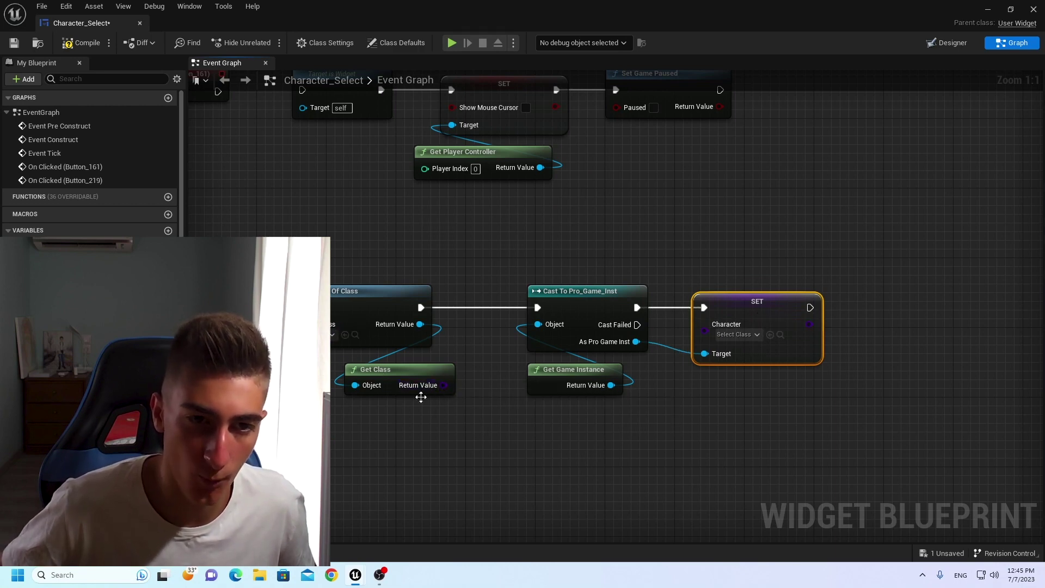
left_click_drag(445, 385, 706, 331)
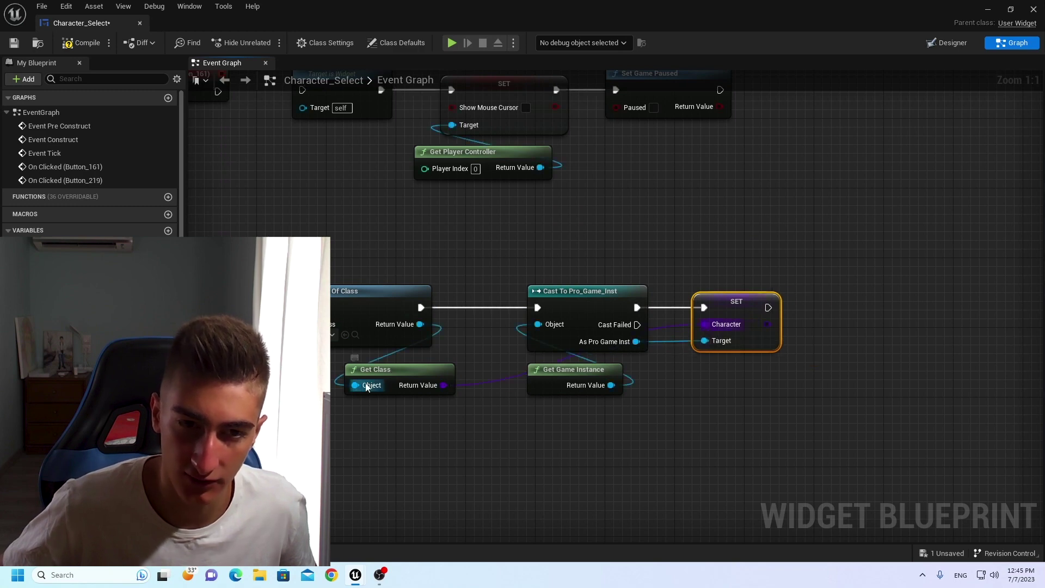
left_click(720, 399)
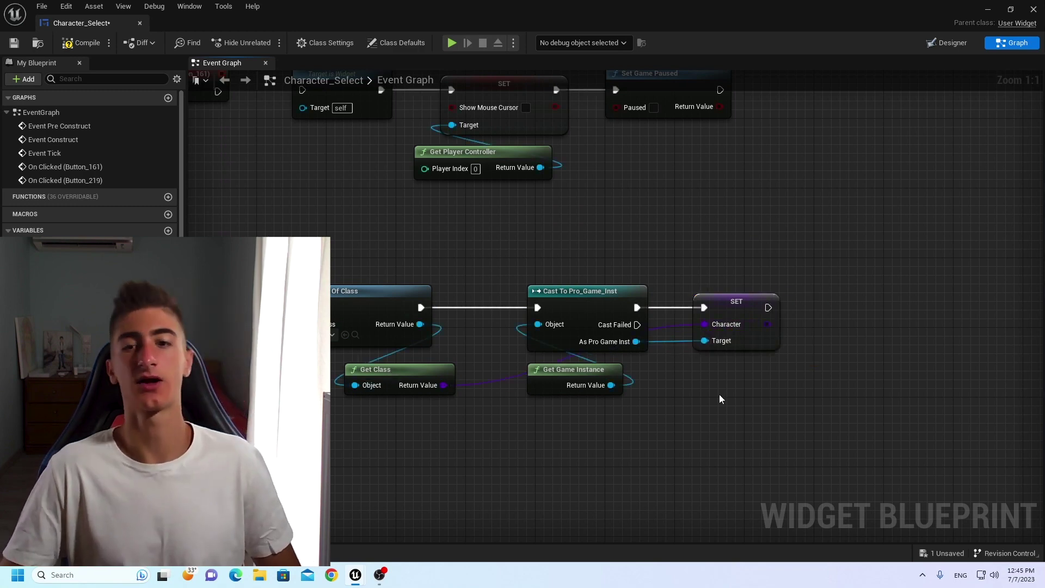
left_click(86, 44)
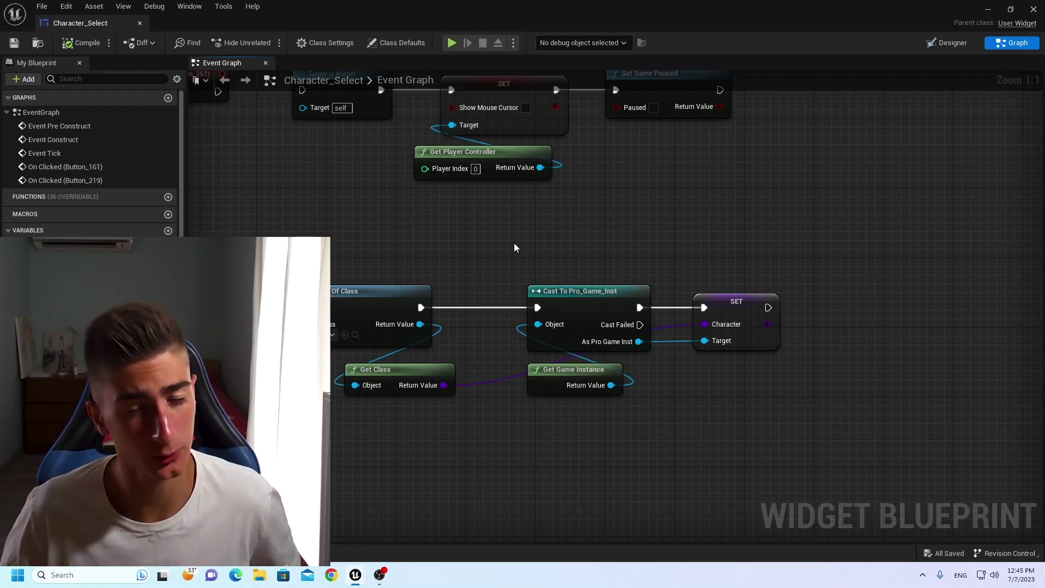
left_click_drag(514, 249, 559, 400)
left_click_drag(558, 319, 668, 255)
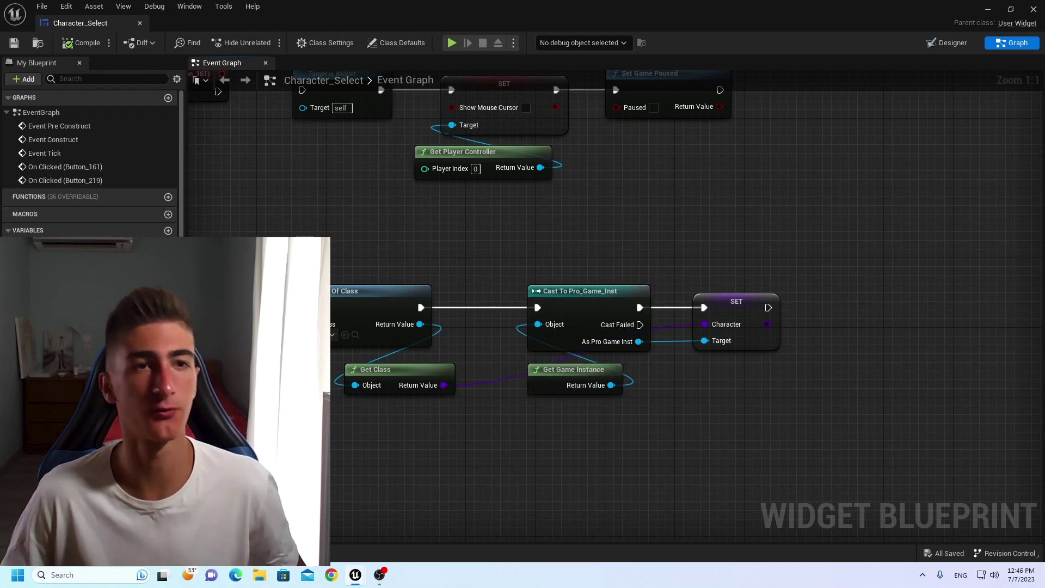
right_click_drag(342, 475, 478, 448)
scroll(439, 404, "down", 5)
scroll(431, 436, "up", 5)
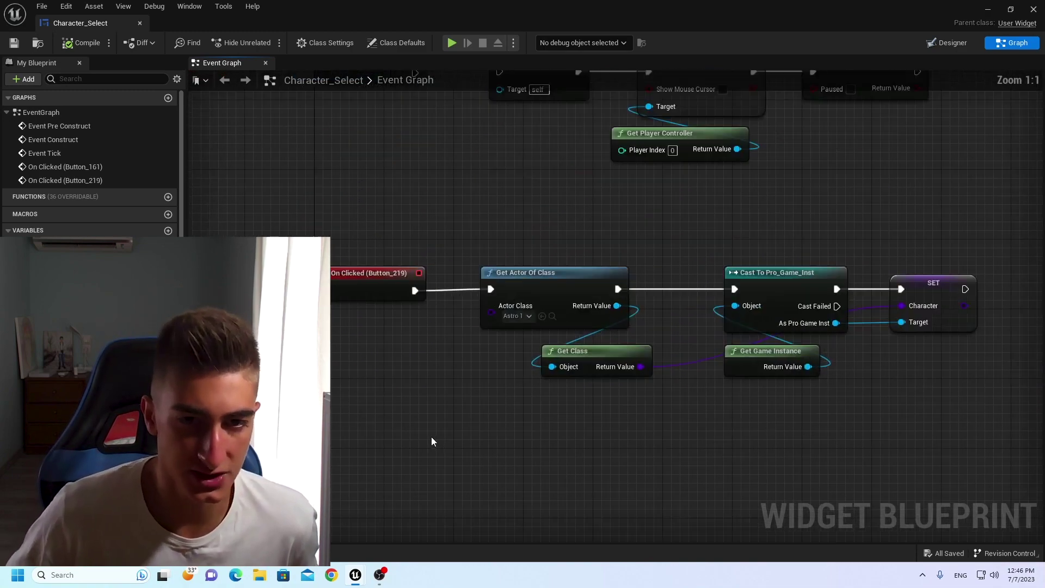
Add an On Clicked event for the button showing the character in the pink shirt.
left_click(942, 43)
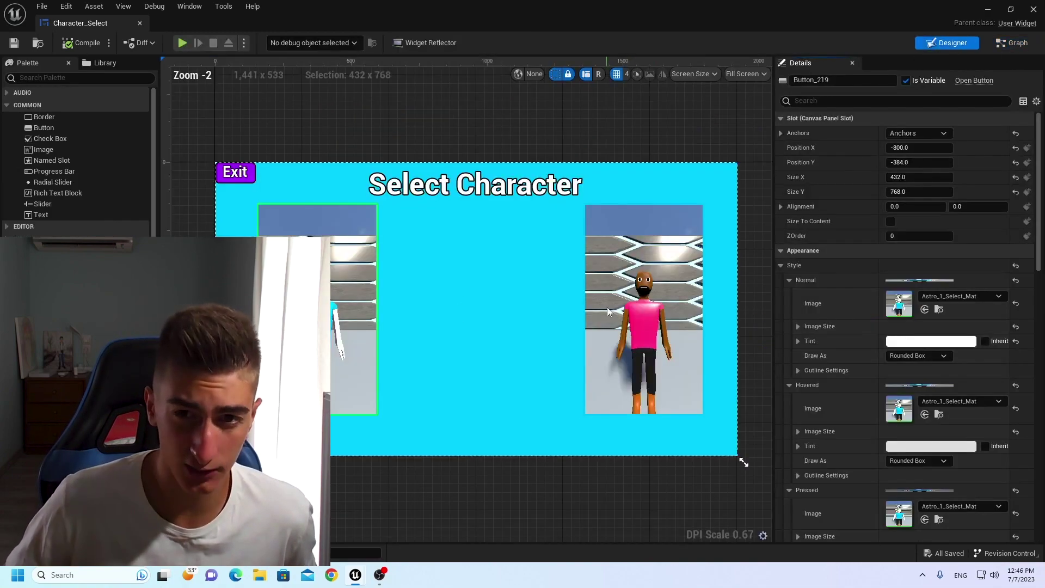
scroll(996, 415, "down", 10)
scroll(1004, 412, "down", 10)
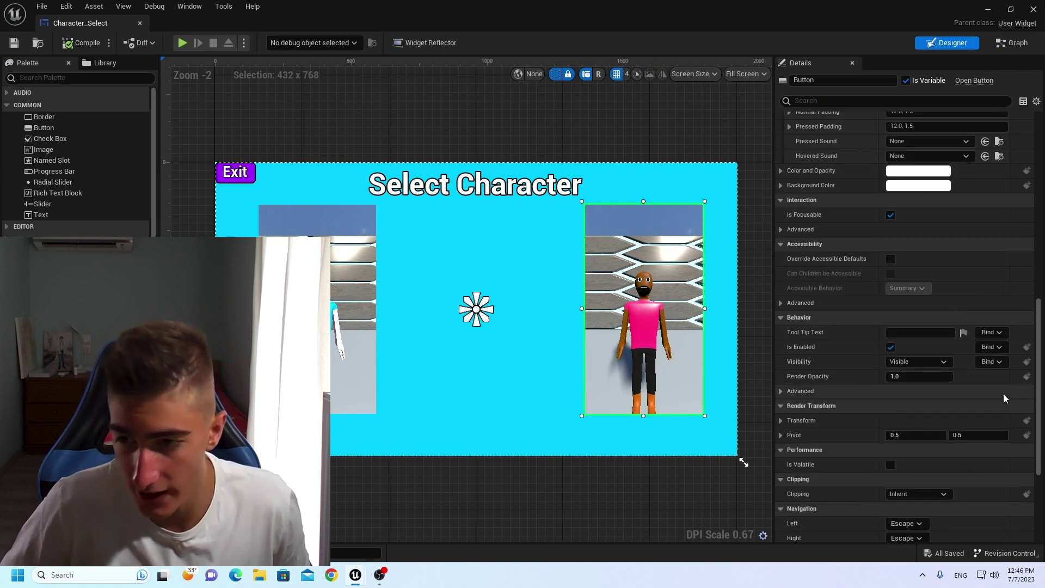
left_click(917, 475)
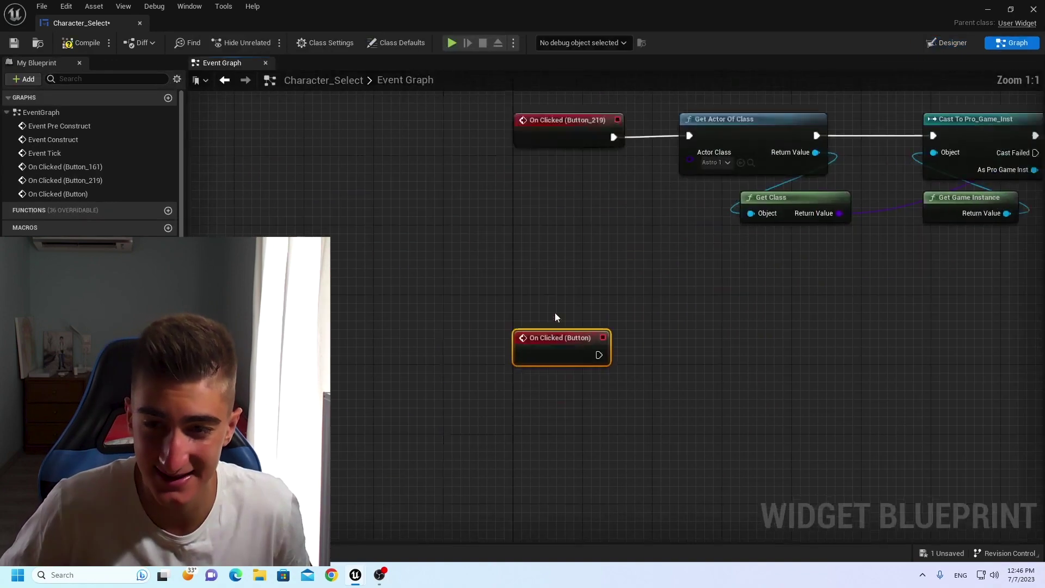
Duplicate the Get Actor Of Class through Set Character node chain and connect the copy to the On Clicked (Button) event.
right_click_drag(730, 309, 534, 385)
scroll(606, 347, "down", 3)
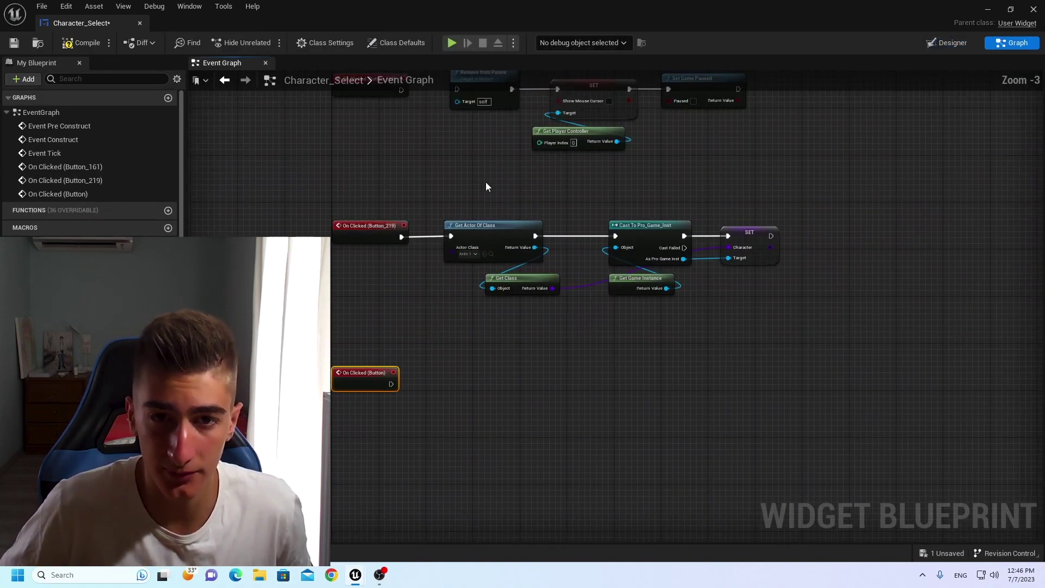
left_click_drag(463, 194, 883, 316)
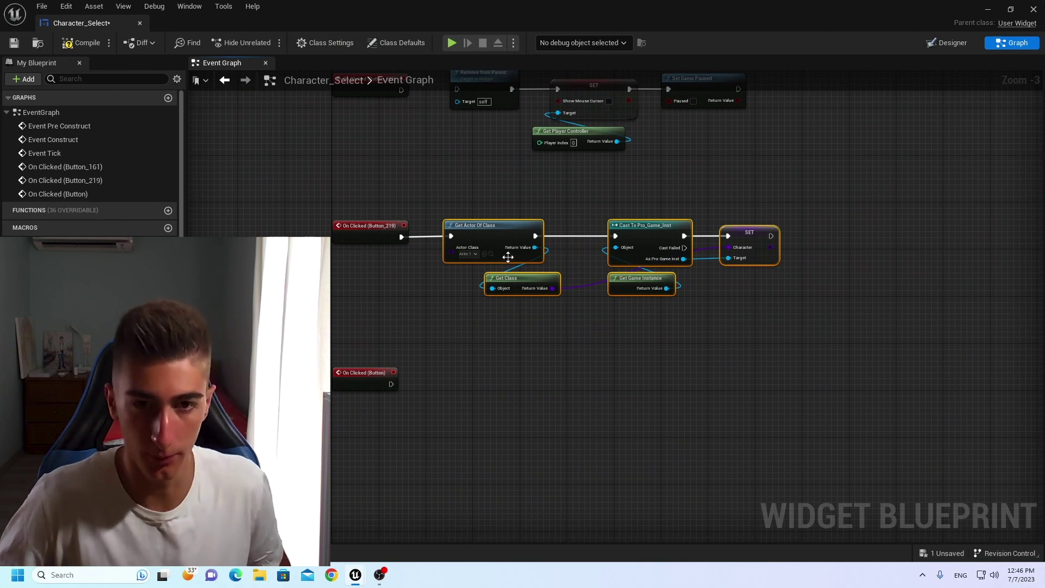
key("ctrl+d")
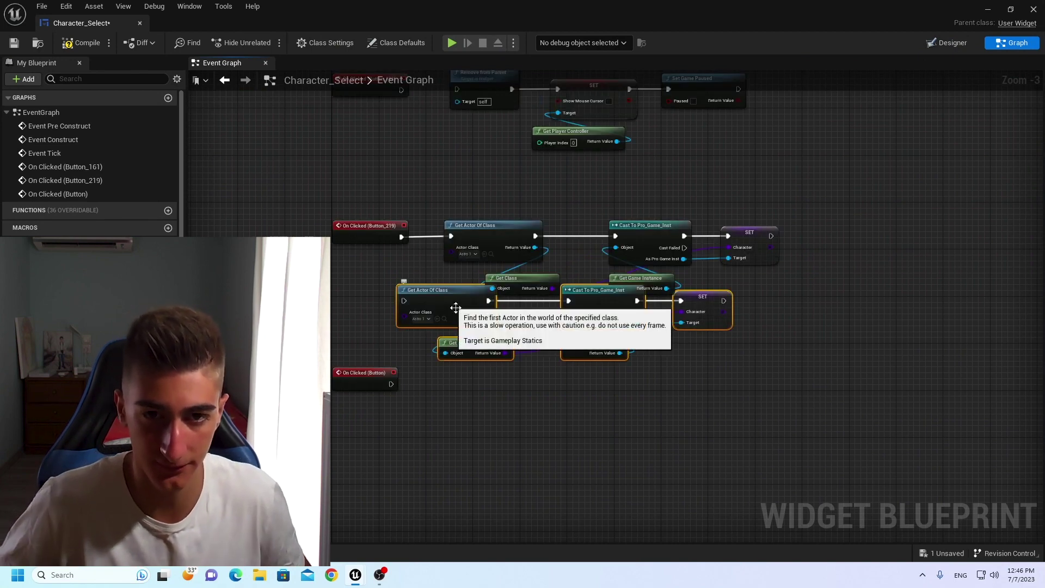
left_click_drag(478, 328, 441, 386)
scroll(482, 392, "up", 3)
left_click(341, 363)
left_click_drag(420, 304, 909, 479)
right_click_drag(882, 392, 867, 354)
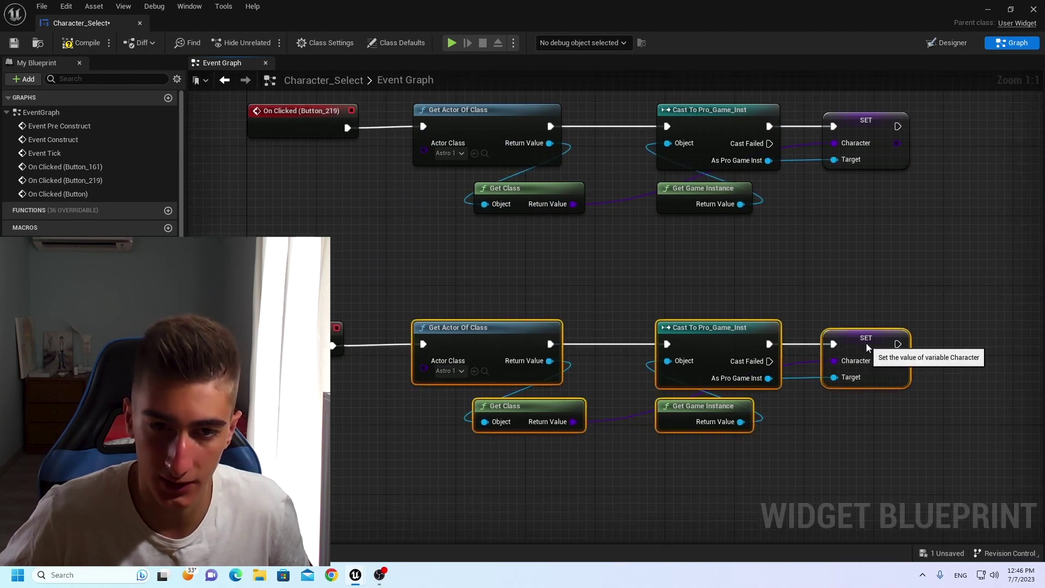
Set the duplicated Get Actor Of Class node's Actor Class to Astro_2 and compile the widget.
right_click_drag(536, 372, 591, 376)
left_click(510, 374)
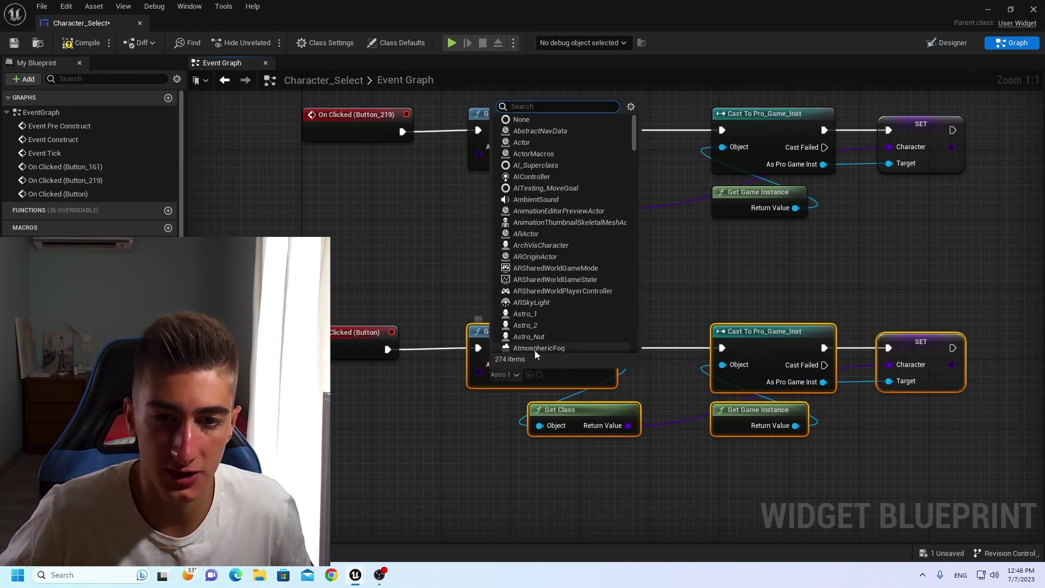
type("A")
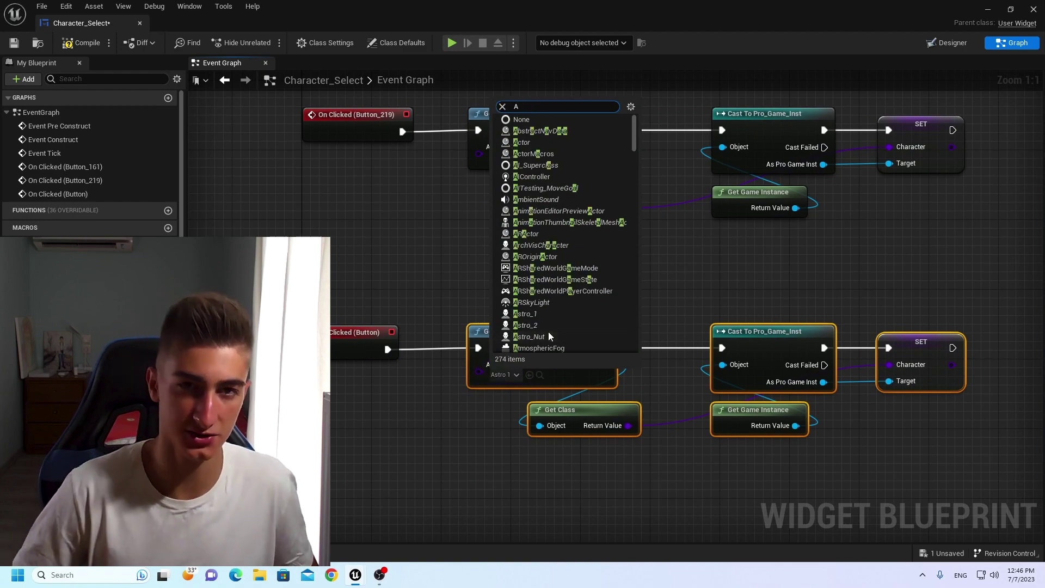
type("stro")
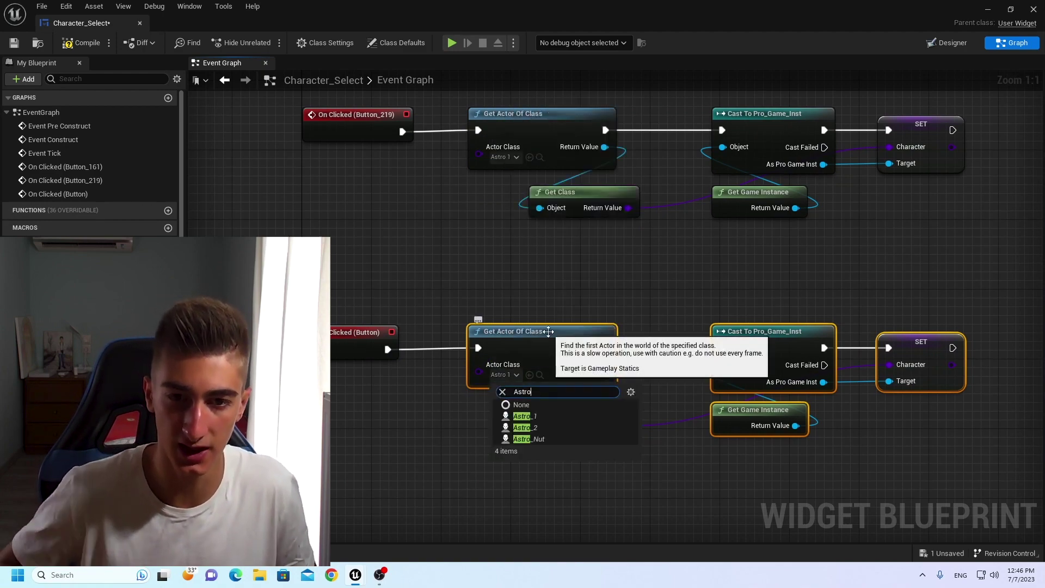
left_click(553, 428)
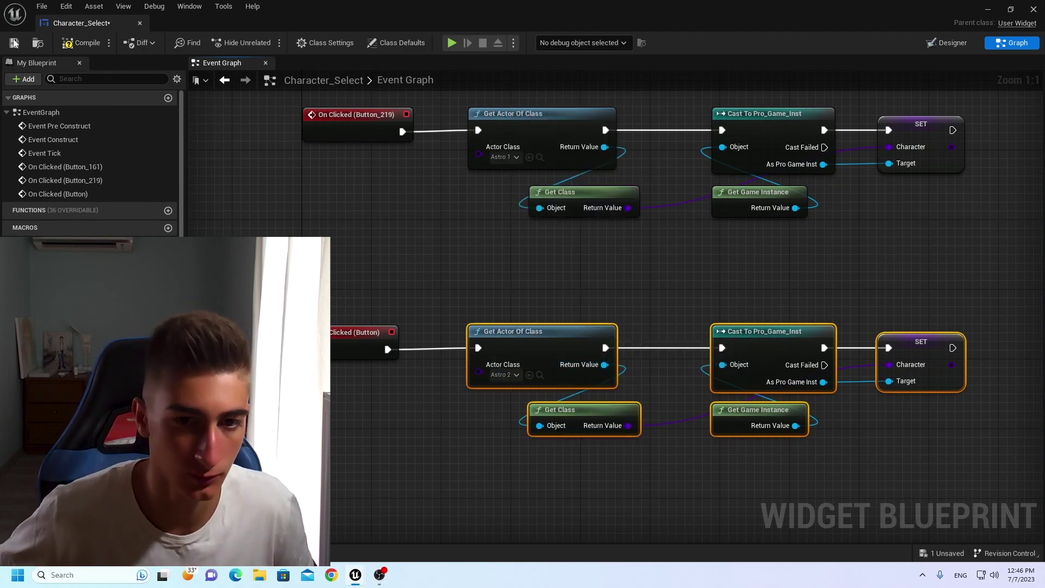
left_click(69, 41)
left_click(580, 478)
Add an Open Level (by Name) node between the two chains and connect both Set Character execution outputs to it.
right_click_drag(905, 327, 683, 311)
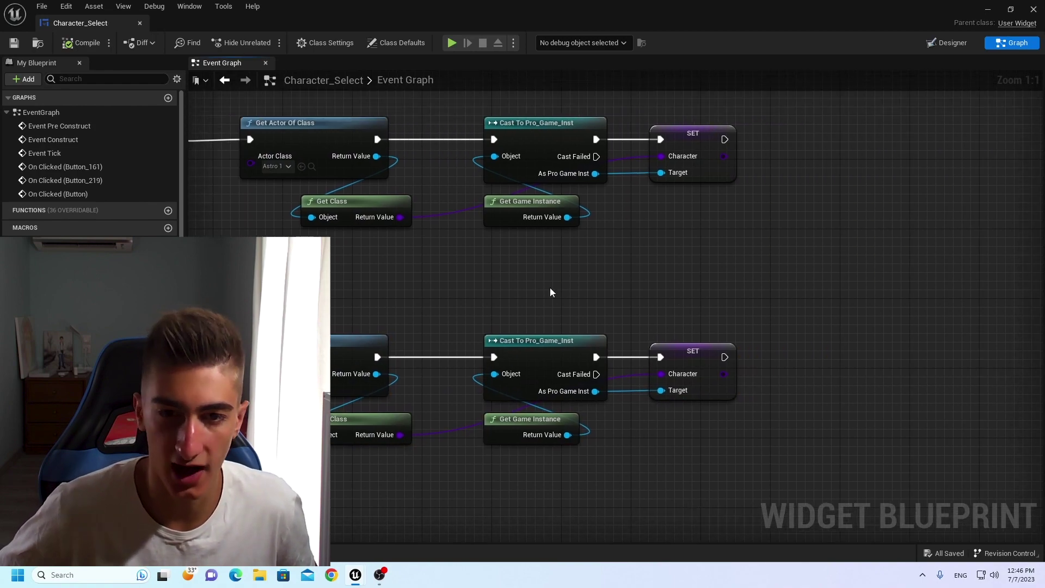
right_click_drag(550, 292, 443, 331)
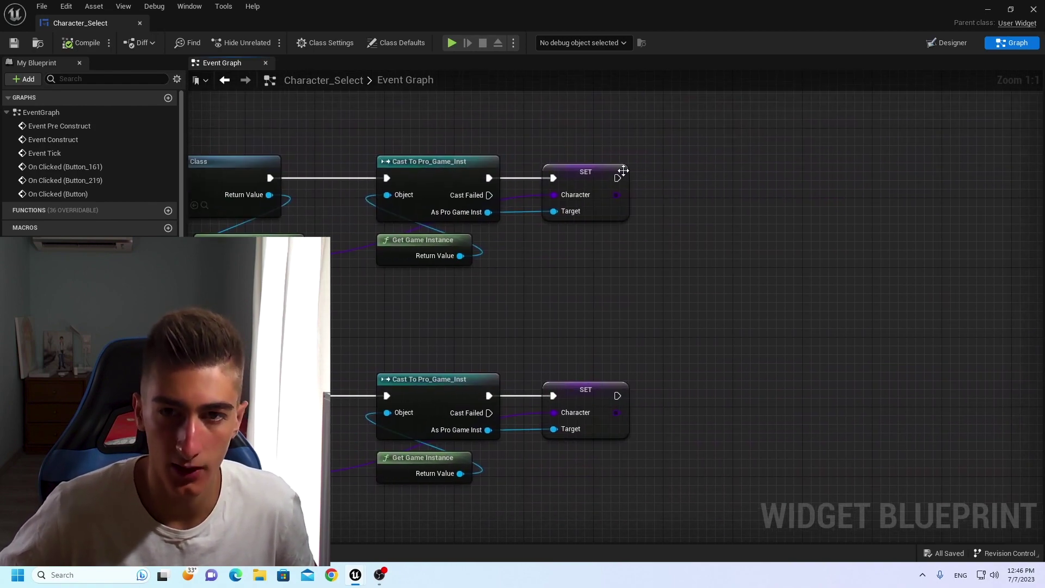
right_click_drag(697, 216, 524, 266)
left_click_drag(598, 177, 650, 296)
type("Open")
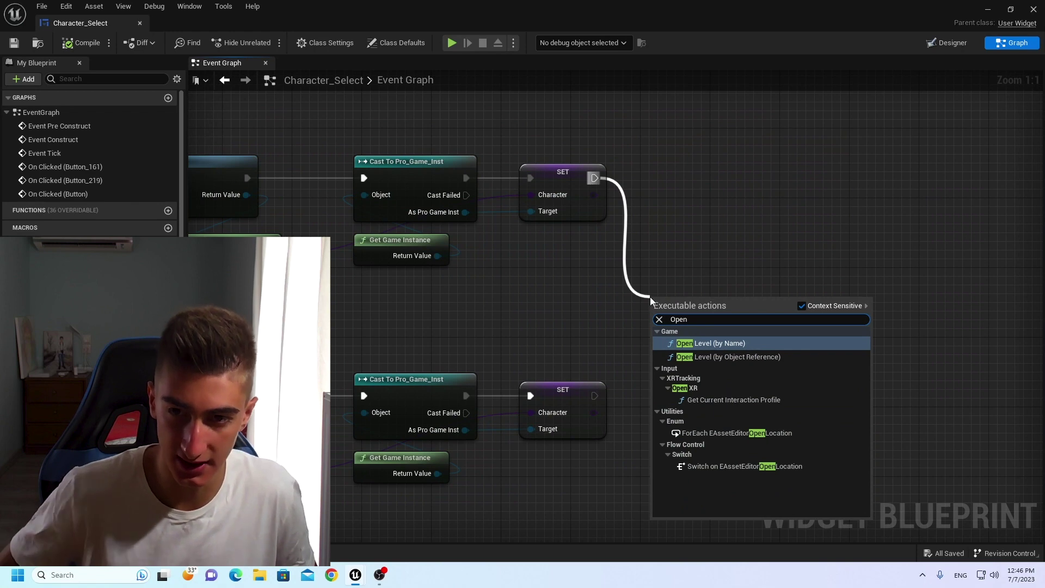
key("Return")
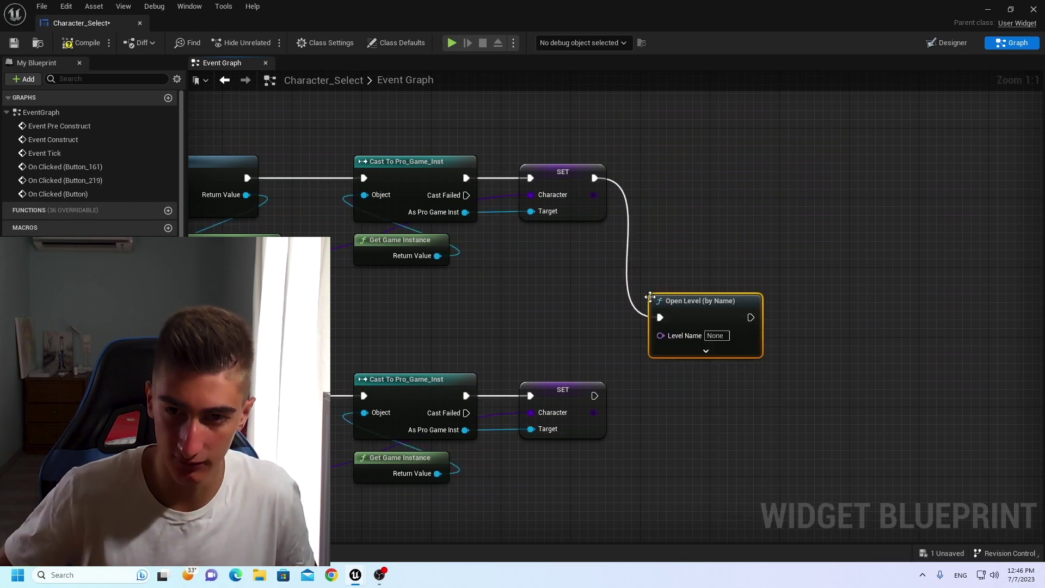
left_click_drag(595, 395, 717, 318)
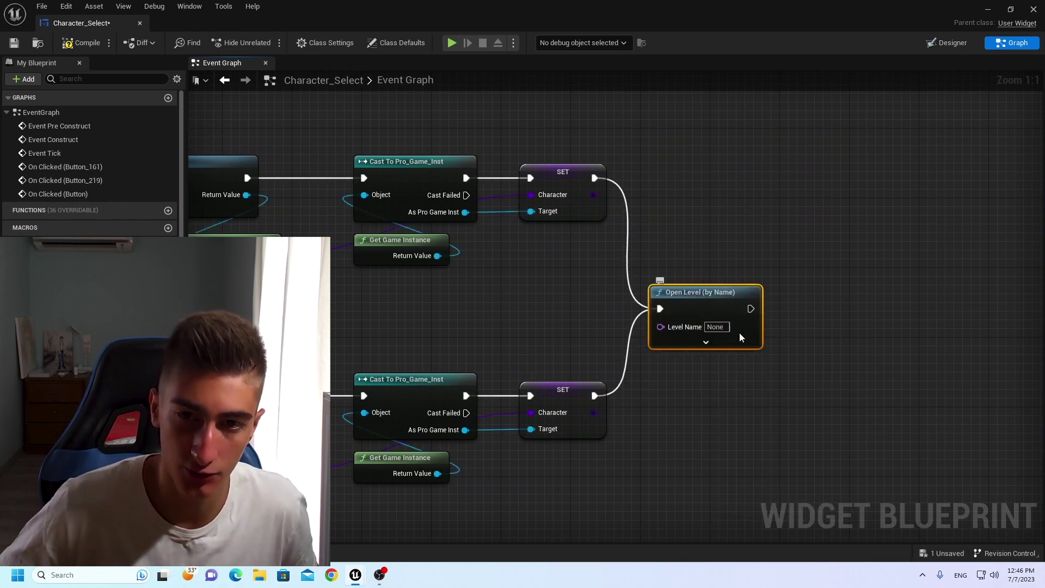
Set the Open Level node's Level Name to Sample_Map_1 and compile the widget.
left_click(706, 343)
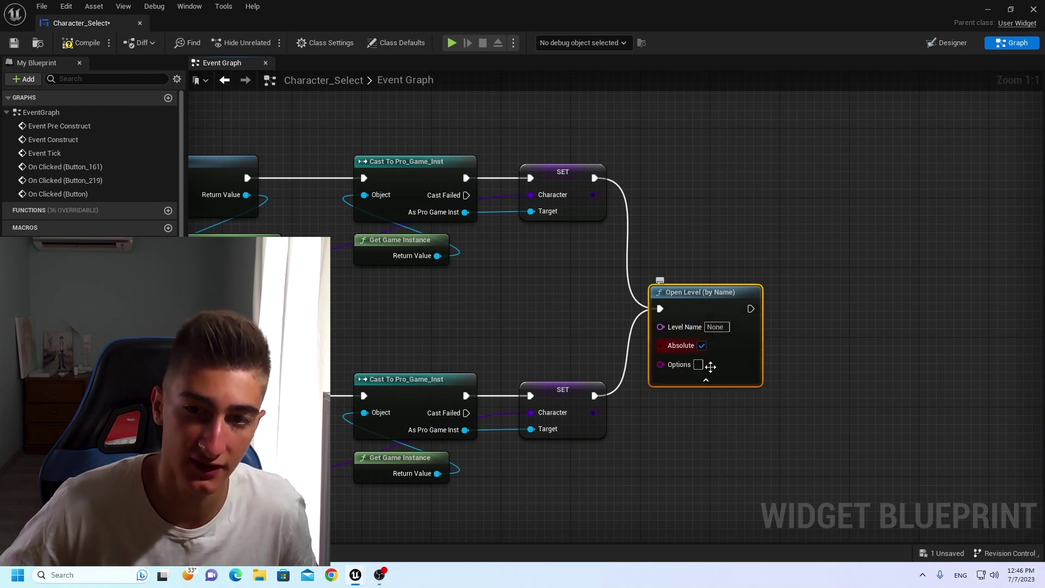
left_click(713, 381)
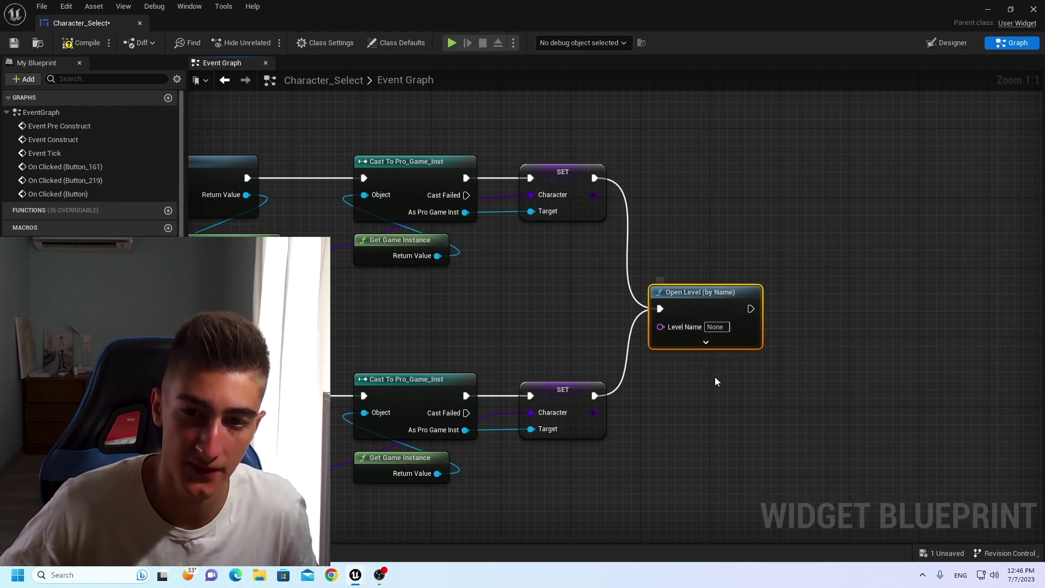
left_click(718, 327)
left_click(80, 43)
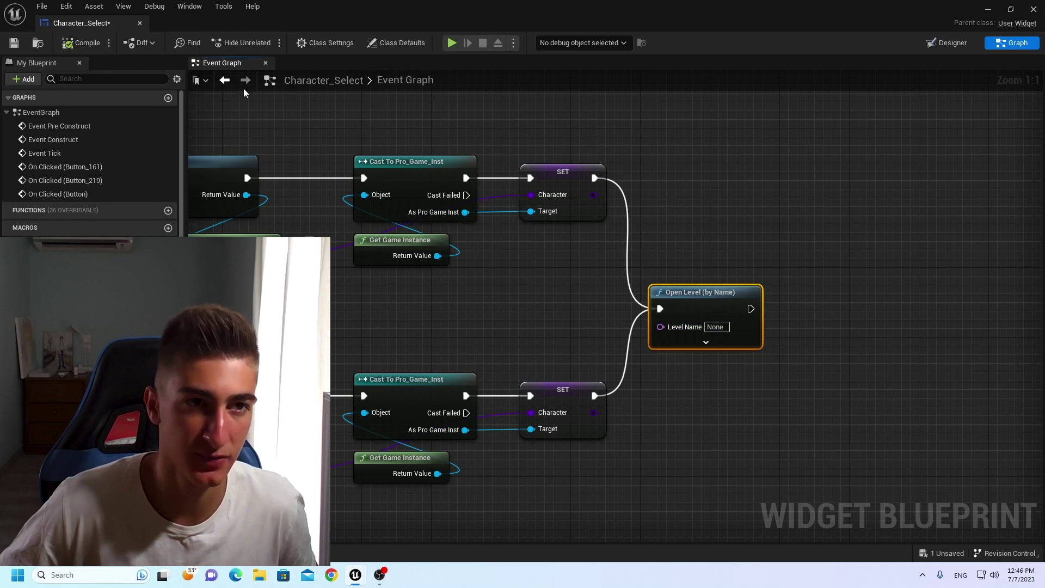
right_click_drag(483, 403, 451, 429)
key("ctrl+space")
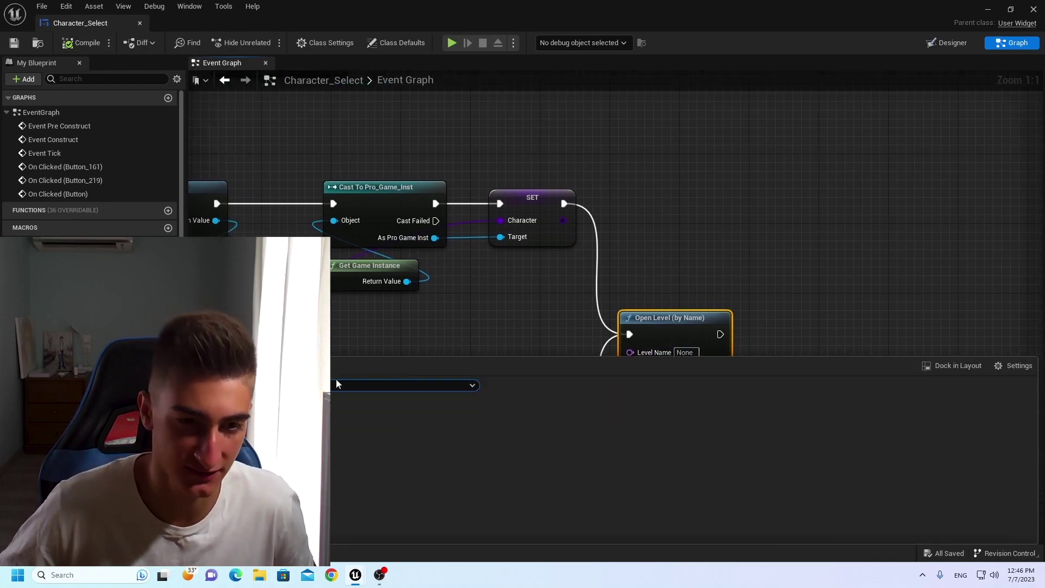
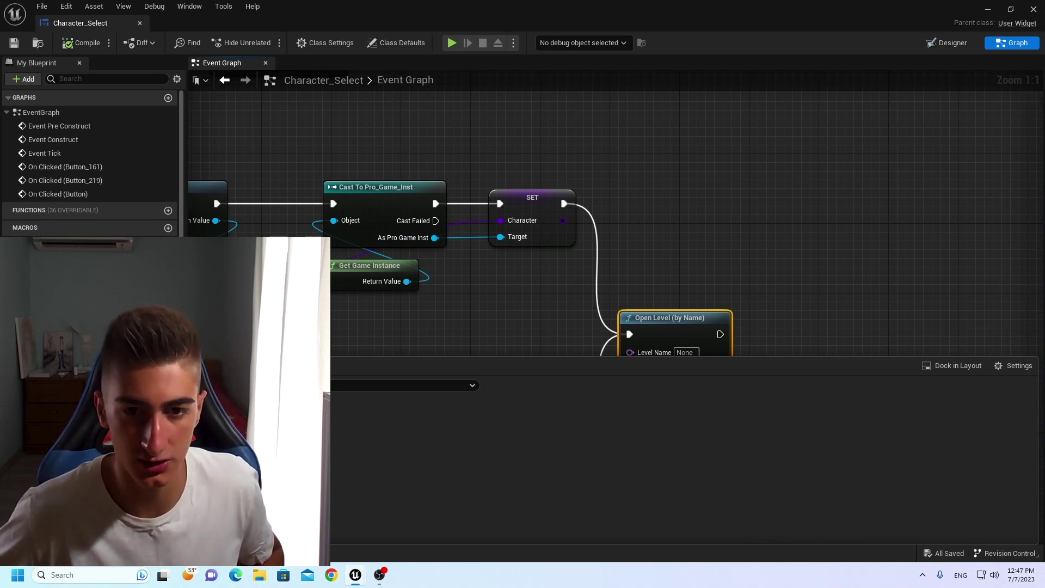
left_click(653, 326)
type("Sample_Map_1")
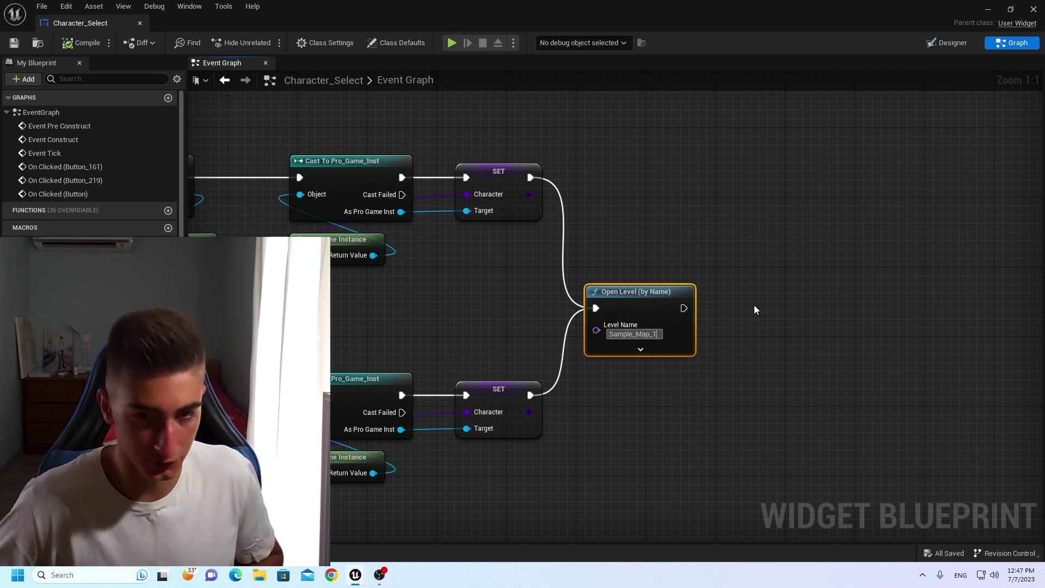
key("Return")
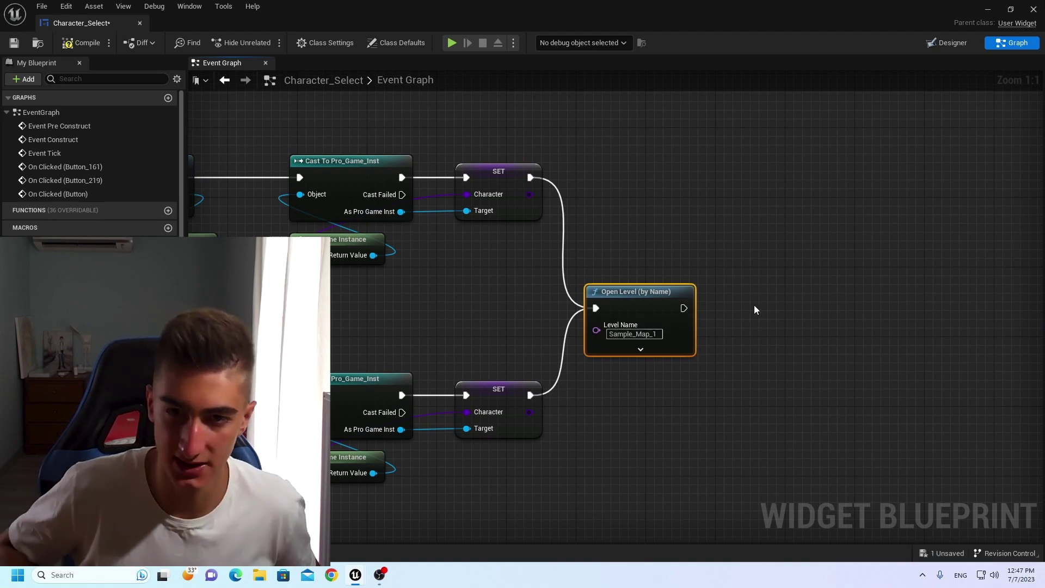
left_click(81, 43)
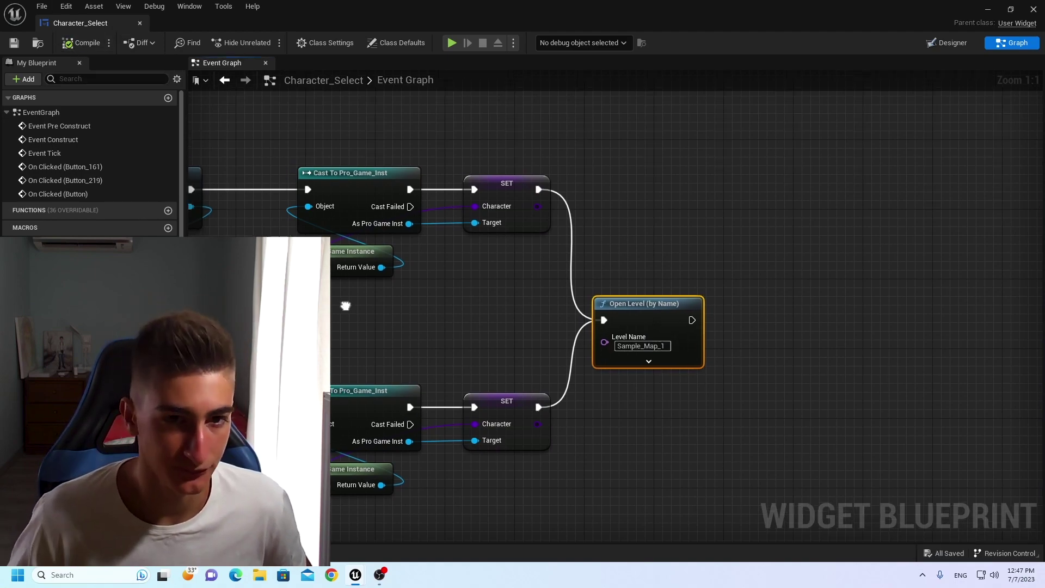
Move the Open Level node farther away from the two Set Character nodes to leave room between them.
scroll(618, 305, "down", 3)
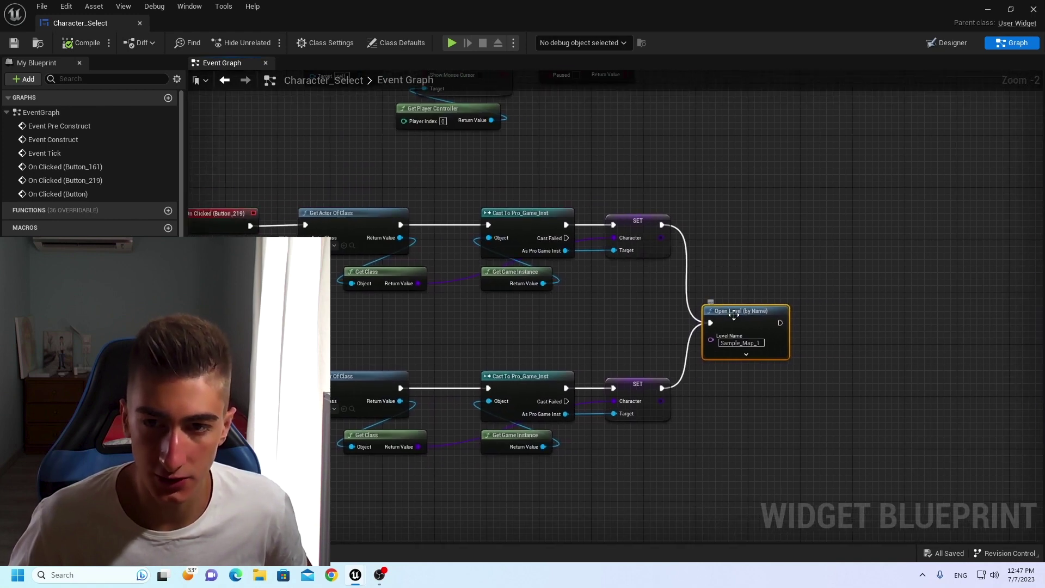
left_click_drag(734, 314, 845, 315)
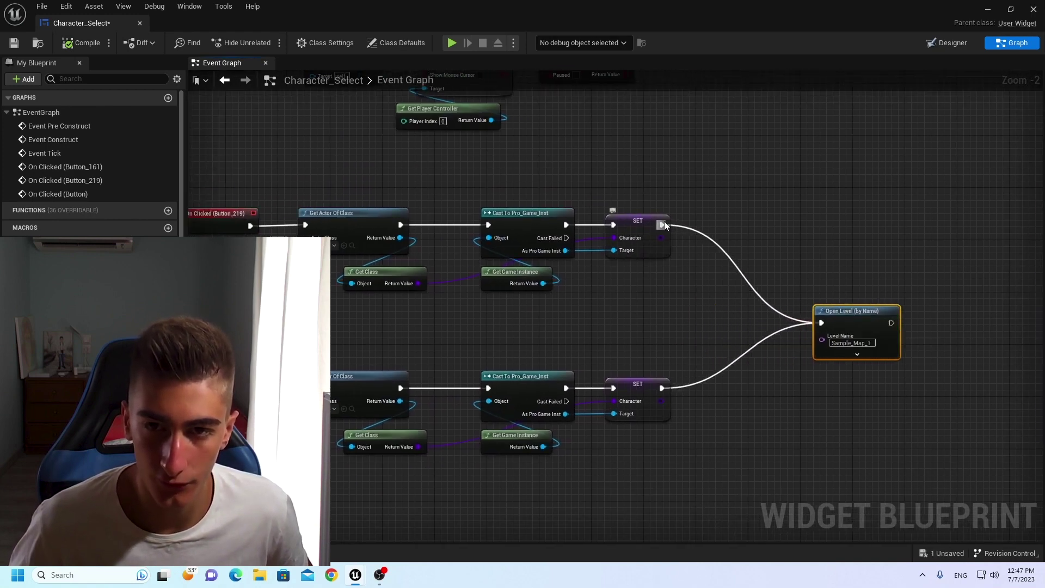
left_click_drag(664, 223, 702, 295)
type("re")
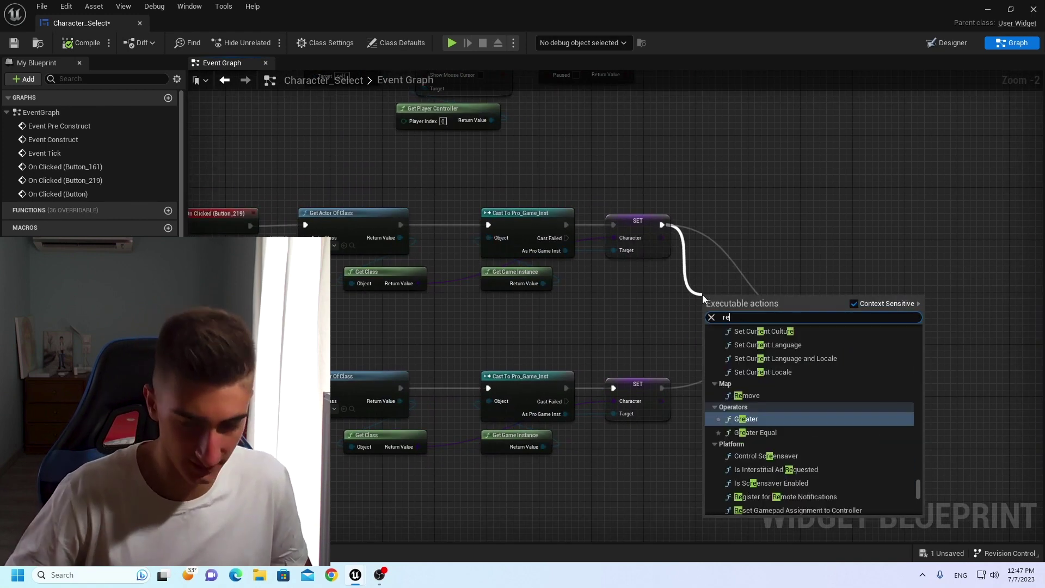
type("move")
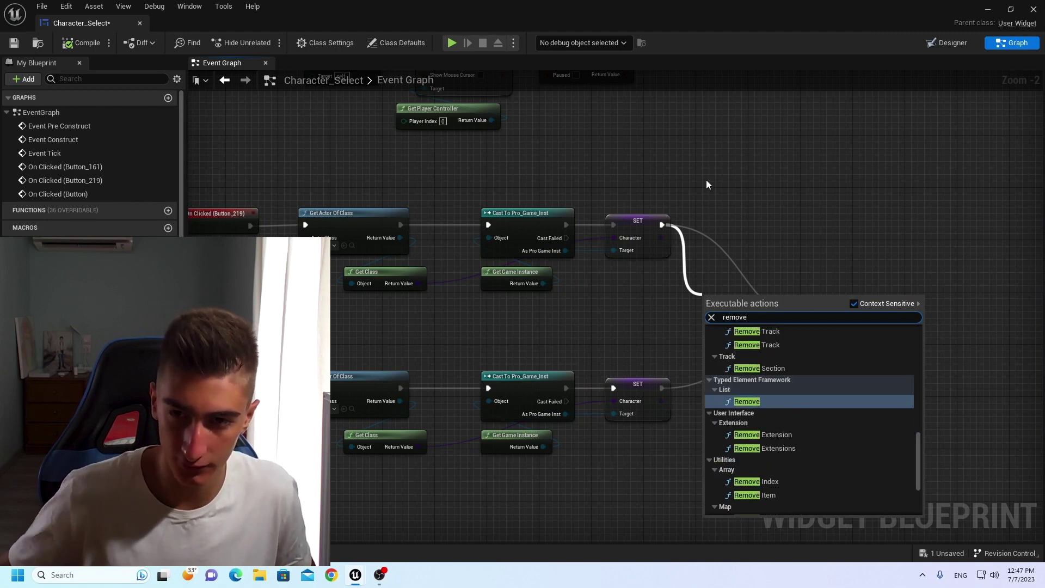
key("Escape")
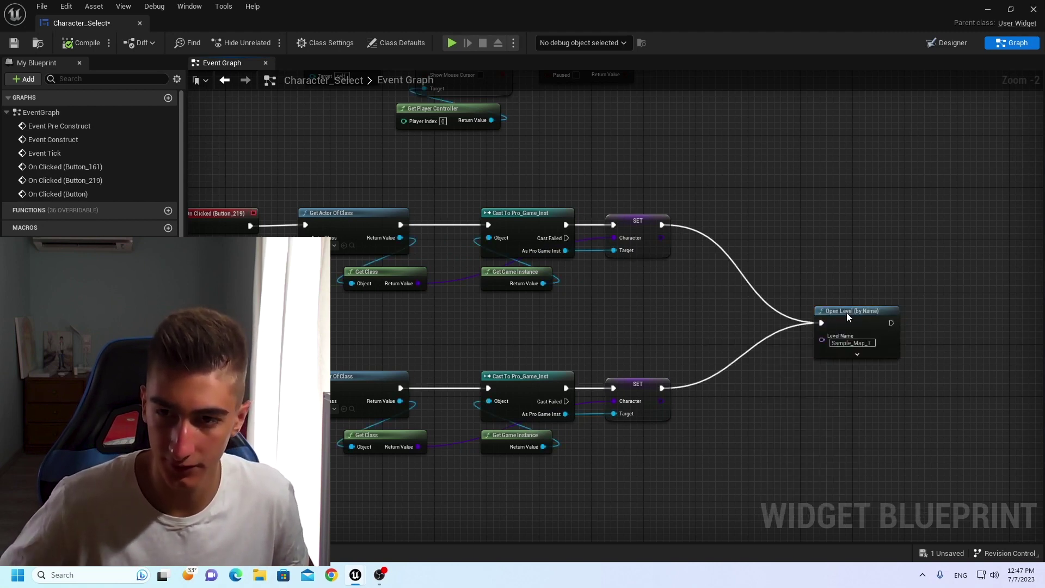
Add a Remove from Parent node after the Open Level node's execution output, then compile and save the widget.
mouse_move(847, 316)
left_mouse_down()
mouse_move(741, 316)
mouse_move(865, 322)
left_mouse_up()
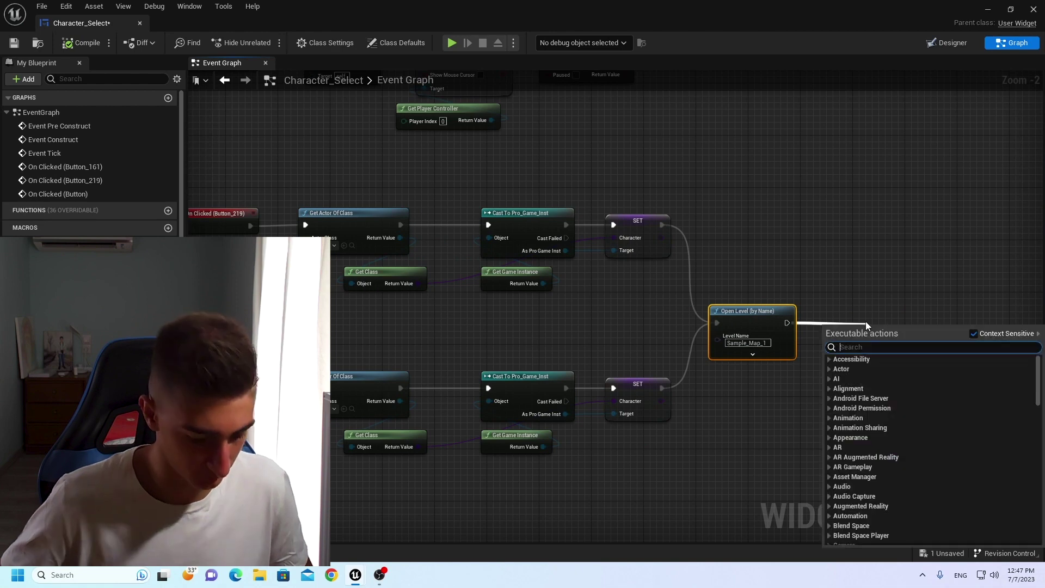
type("remove")
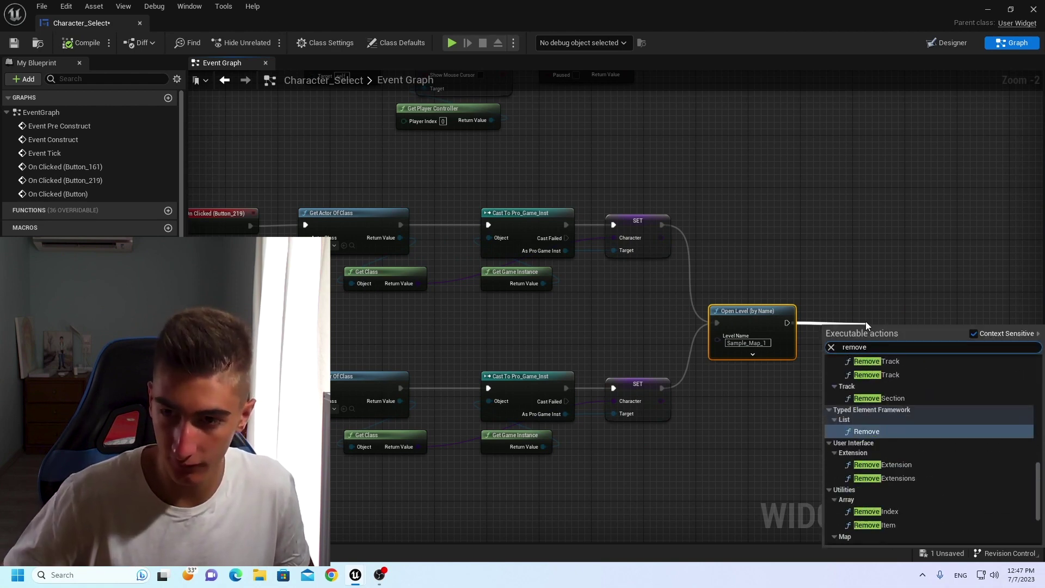
type(" fro")
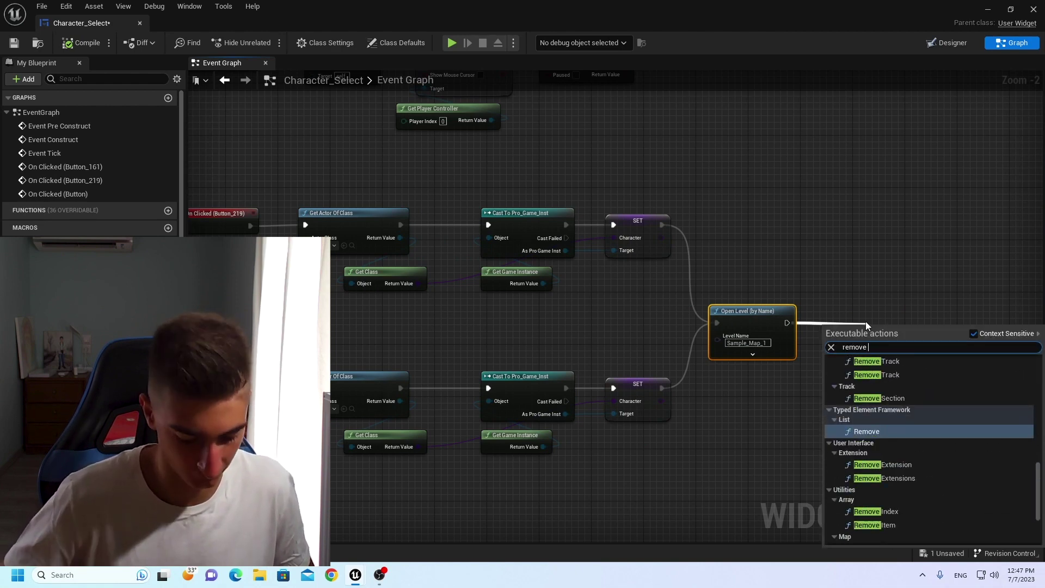
type("m")
key("Return")
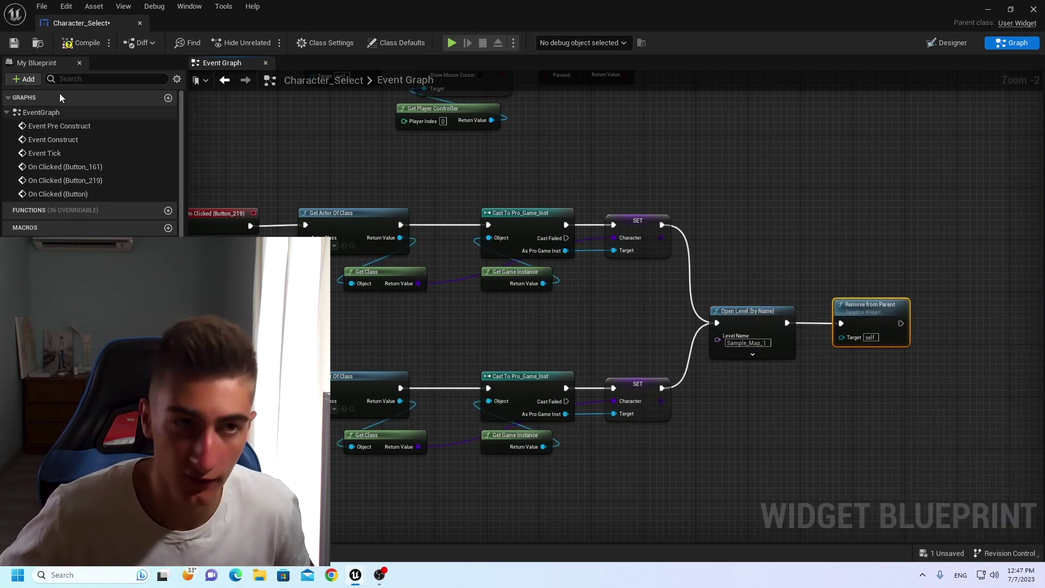
left_click(99, 42)
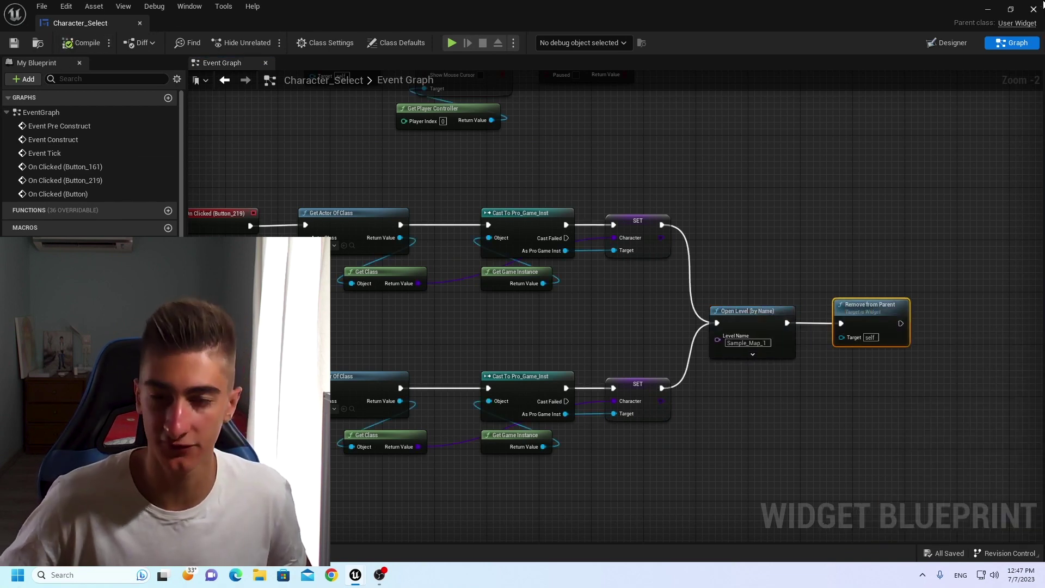
Play-test the Non-Visible level by choosing the first character on the selection screen, then stop and close the message log.
key("alt+Tab")
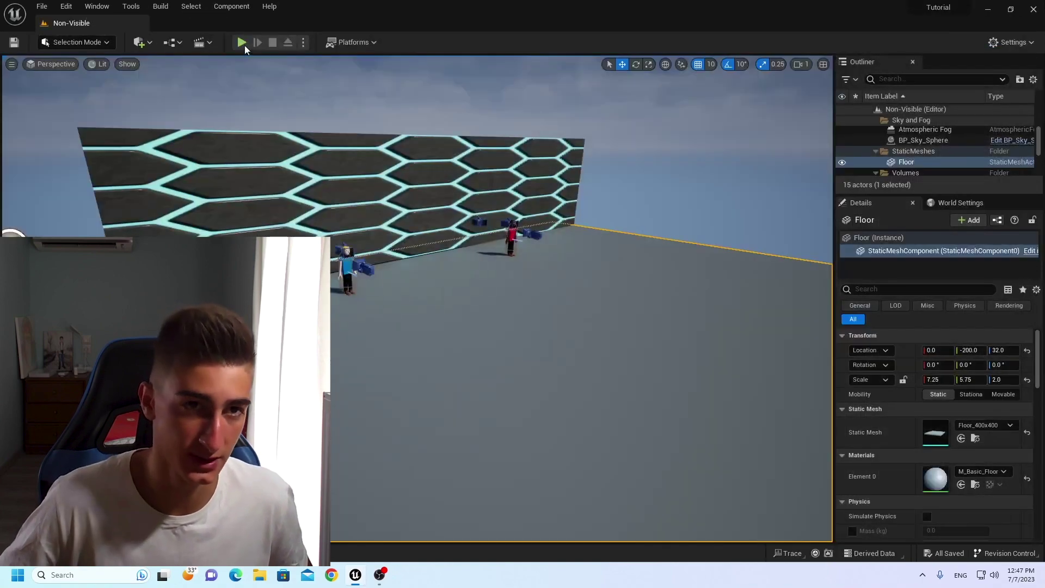
left_click(243, 43)
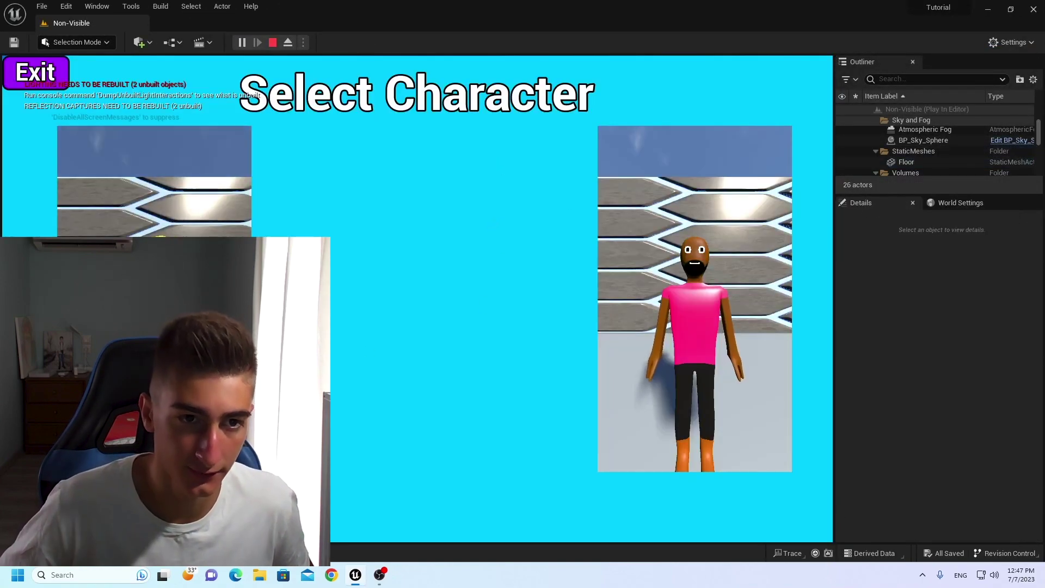
left_click(152, 218)
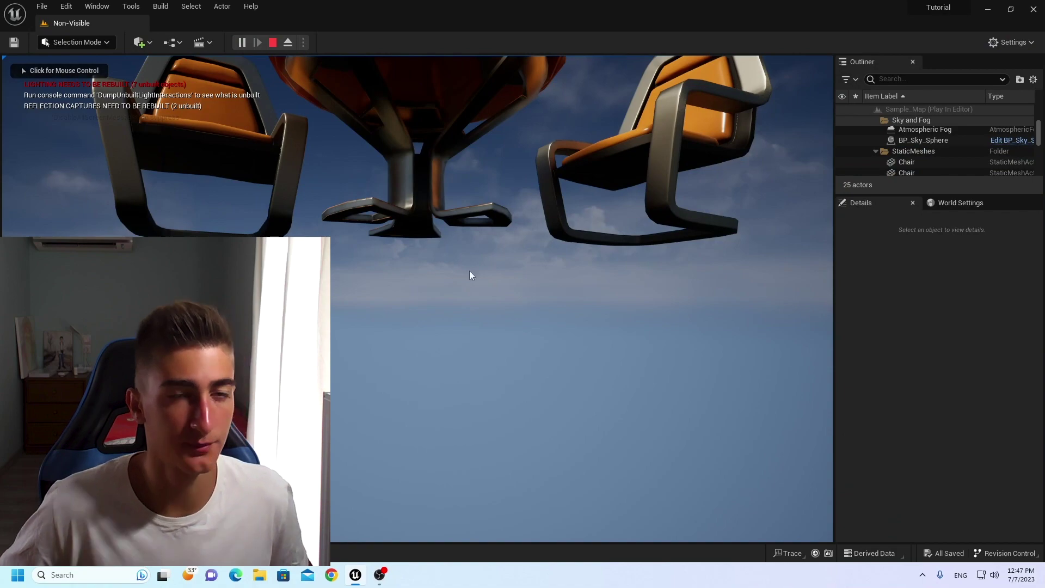
key("Escape")
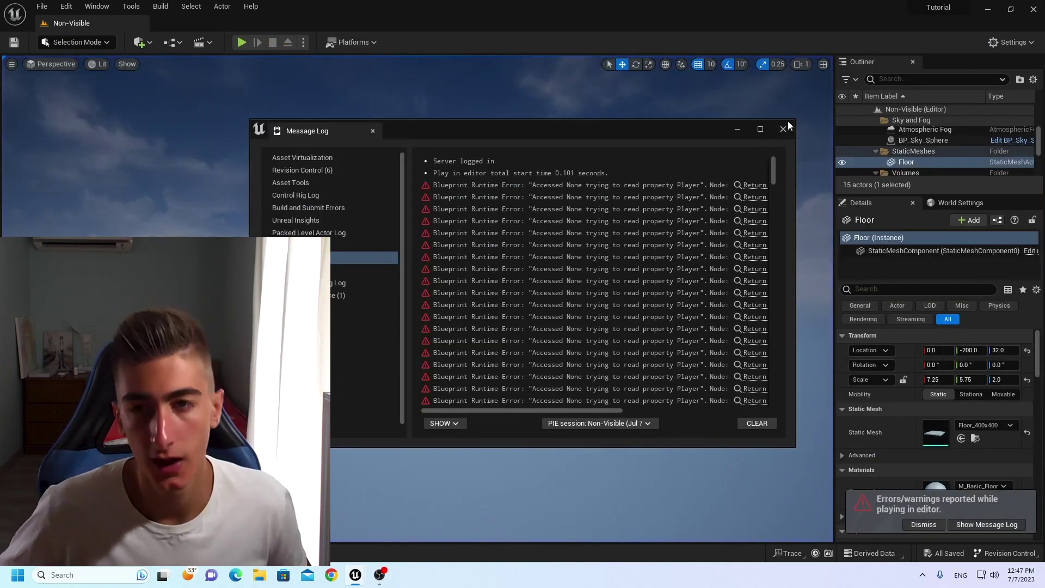
left_click(787, 126)
right_click_drag(523, 272, 450, 277)
key("ctrl+space")
key("ctrl+space")
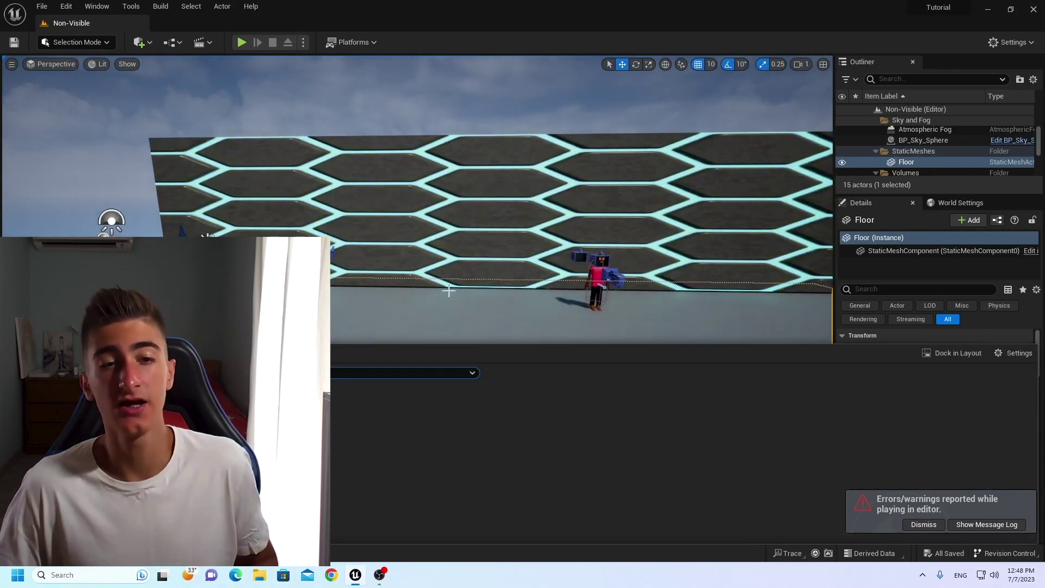
right_click_drag(339, 272, 333, 271)
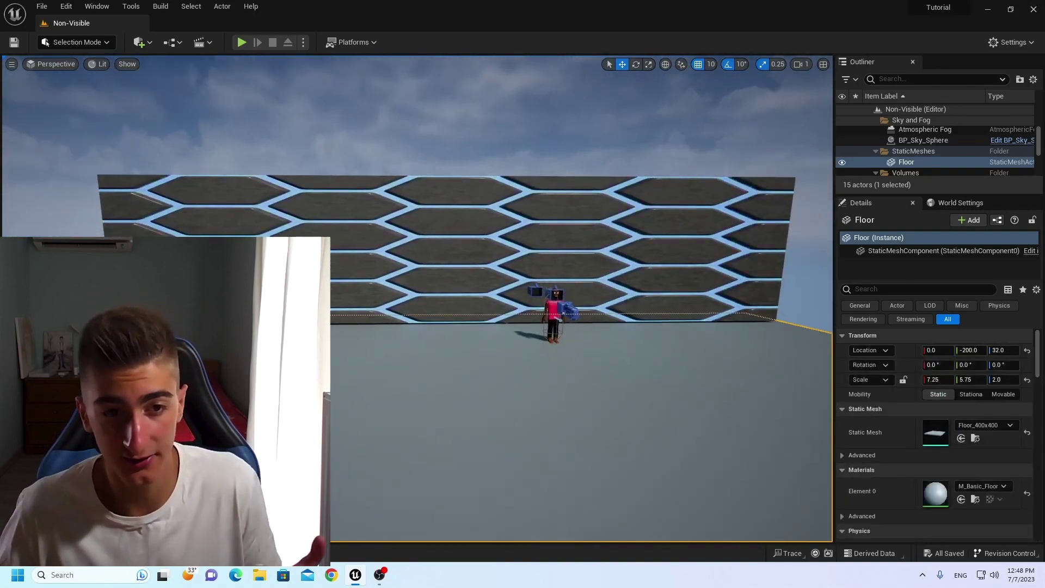
left_click(554, 312)
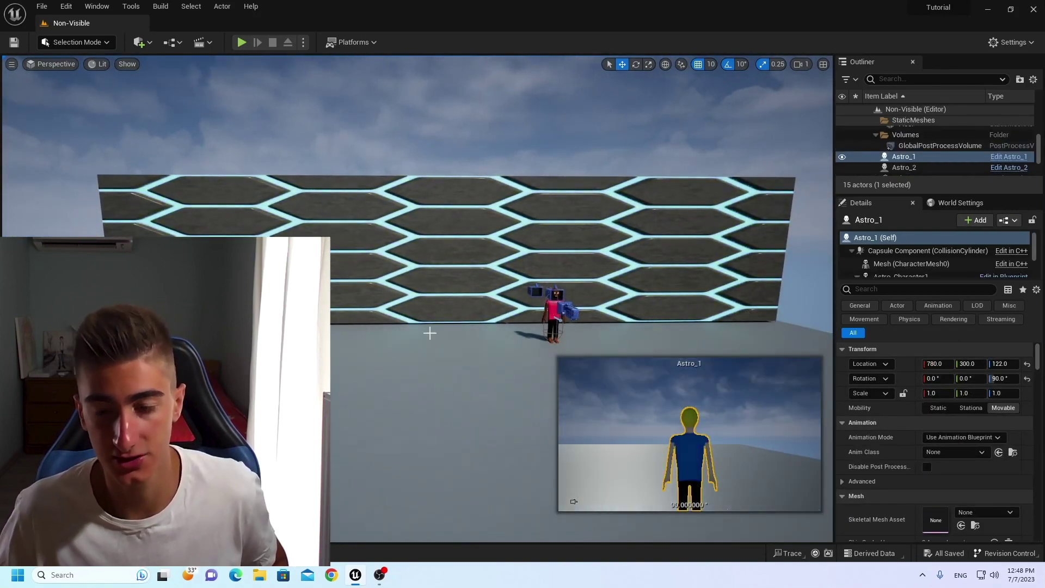
scroll(472, 328, "up", 5)
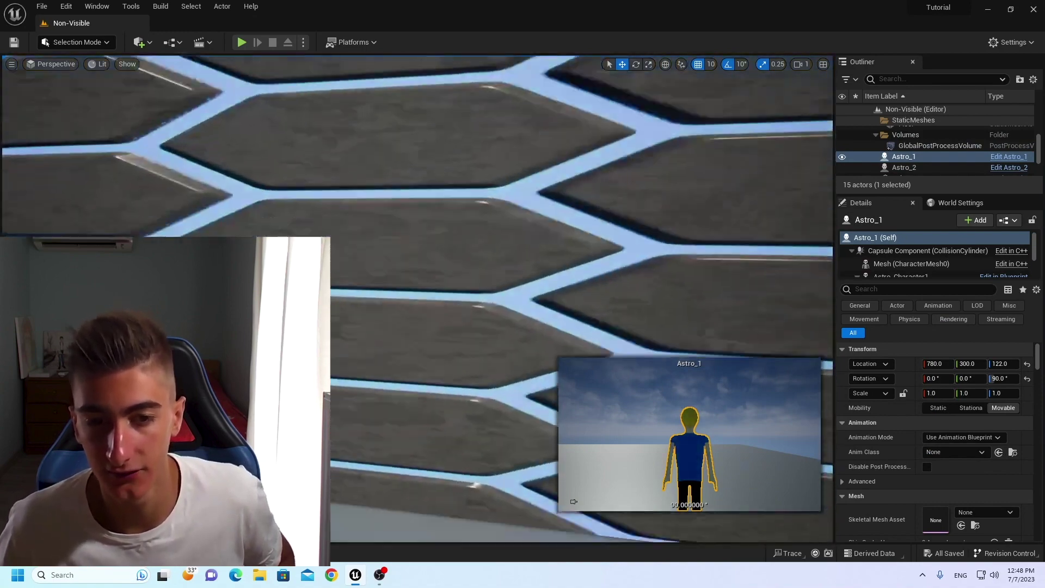
scroll(406, 313, "down", 5)
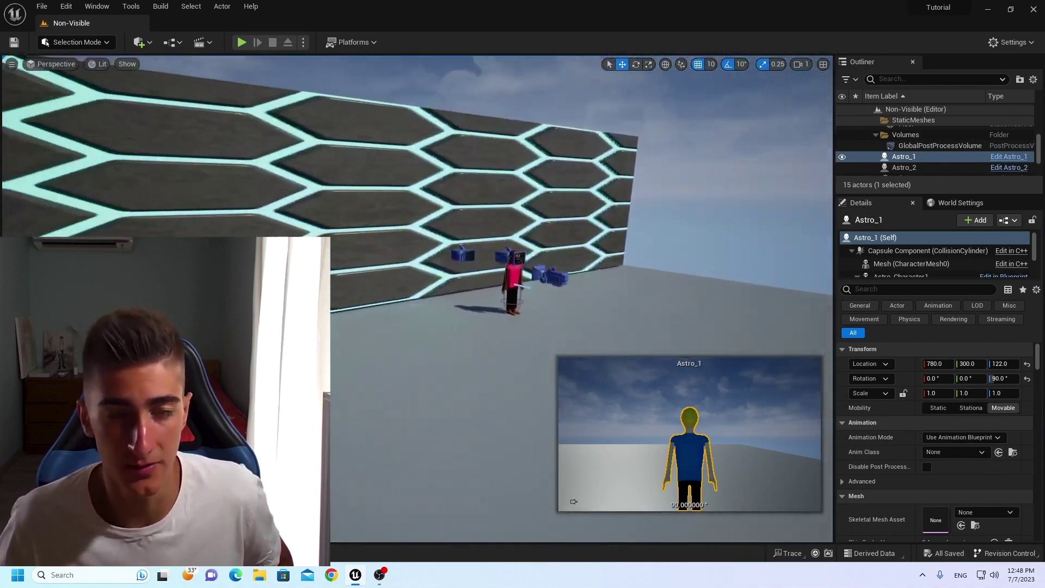
Open the Sample_Map_1 level and its Level Blueprint.
key("ctrl+space")
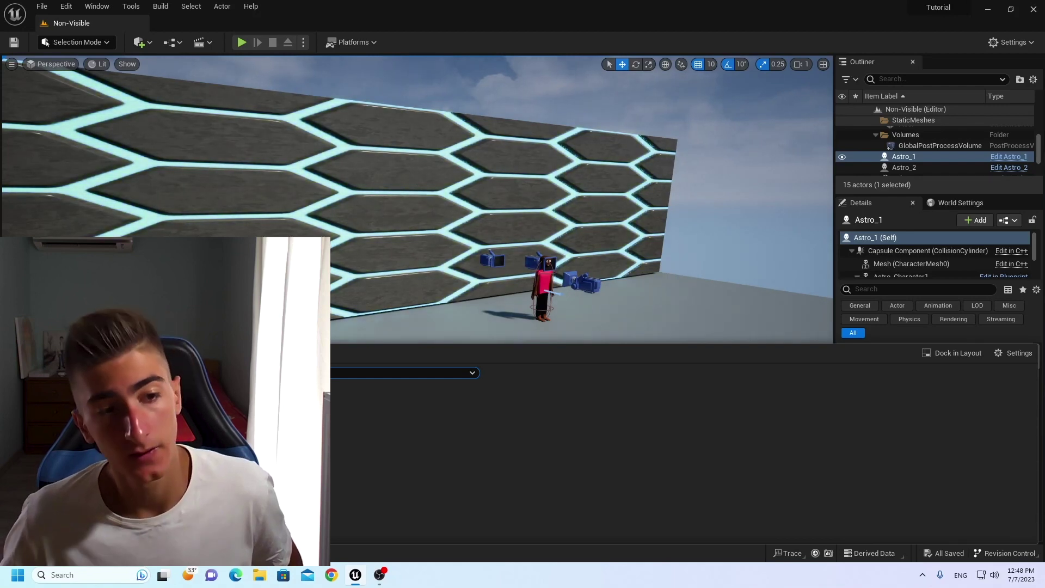
double_click(441, 414)
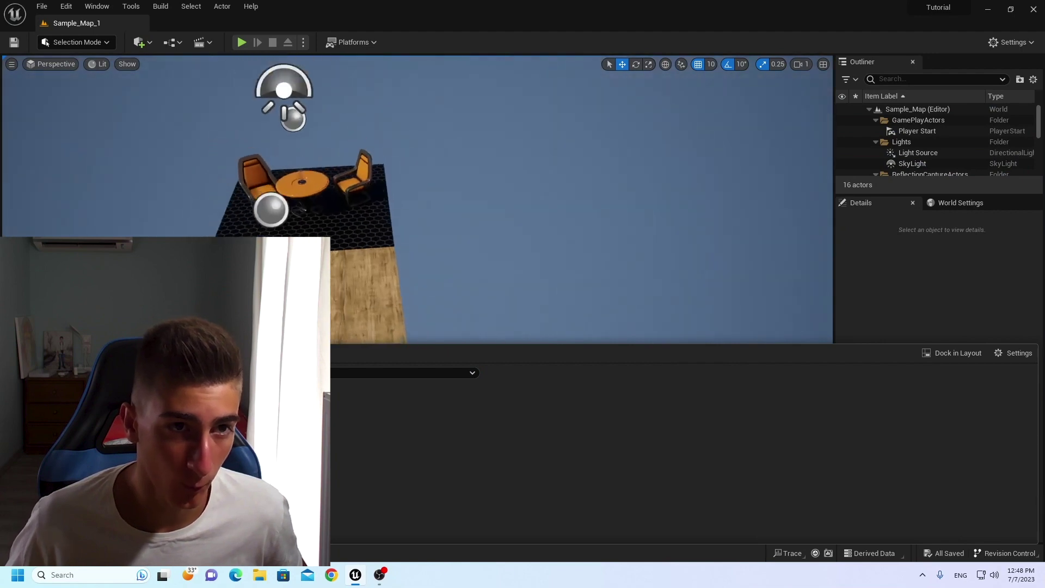
left_click(172, 42)
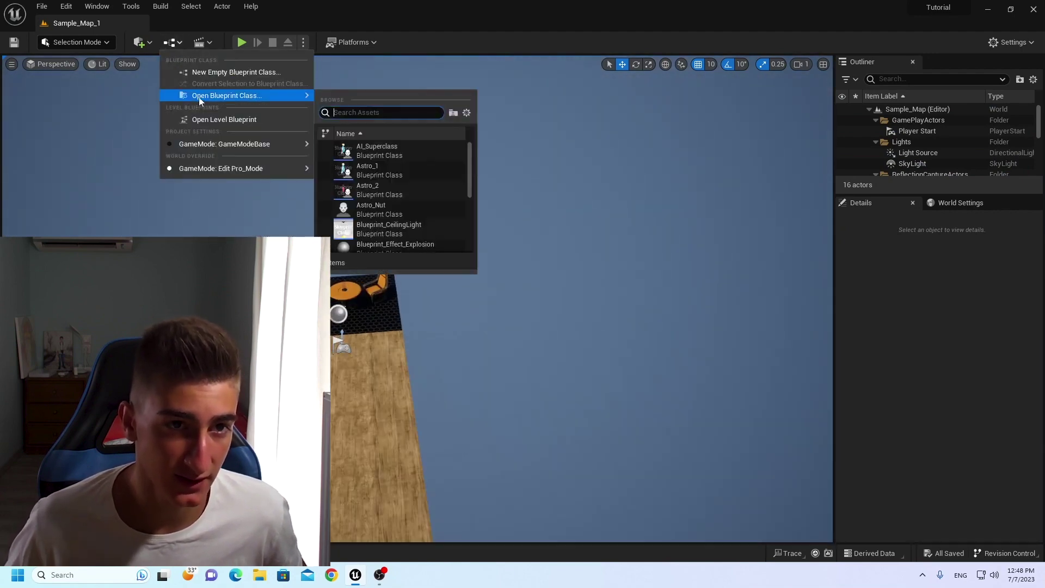
left_click(200, 120)
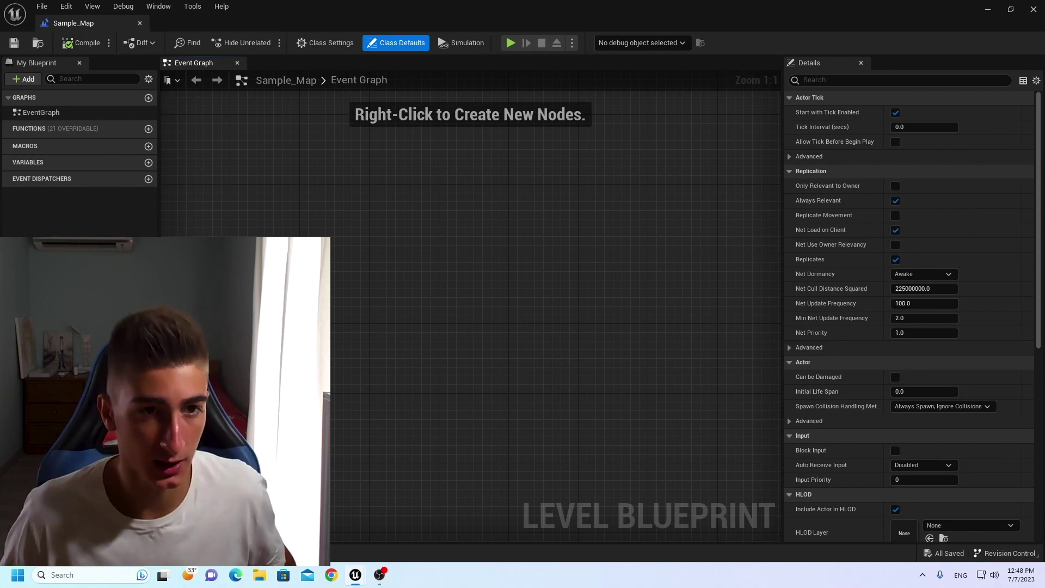
Add an Event BeginPlay node to the level blueprint's empty Event Graph.
right_click(380, 240)
type("ev")
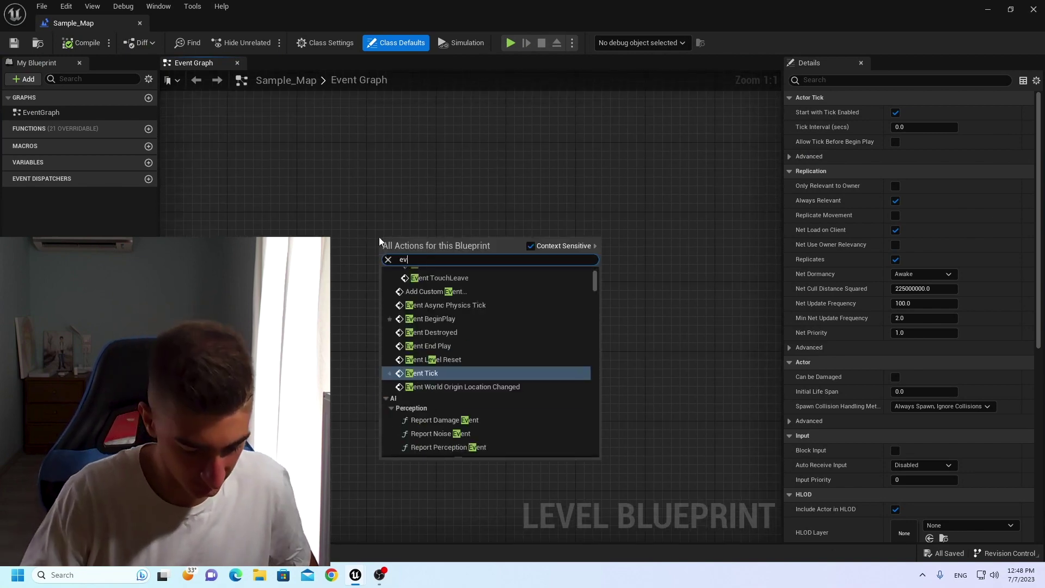
type("ent b")
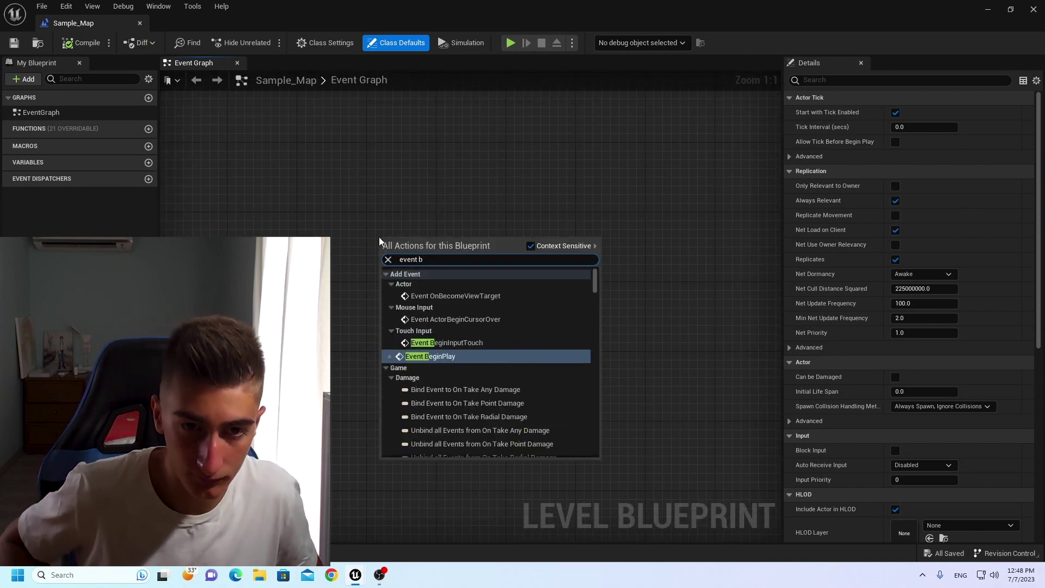
key("Return")
Add a Cast To Pro_Game_Inst node connected to Event BeginPlay's execution output.
left_click_drag(402, 256, 537, 238)
type("get")
key("BackSpace")
key("BackSpace")
key("BackSpace")
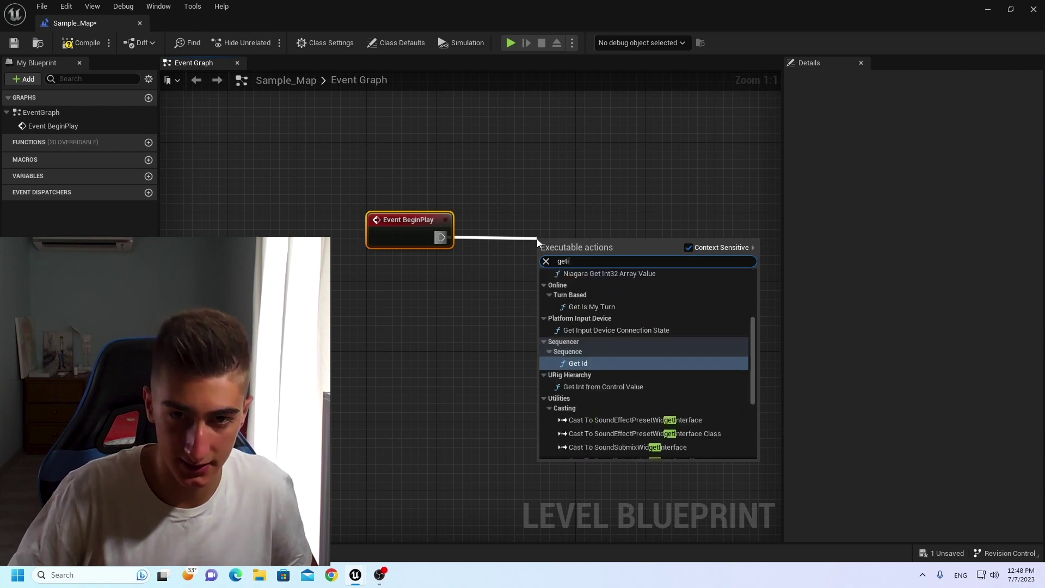
type("ca")
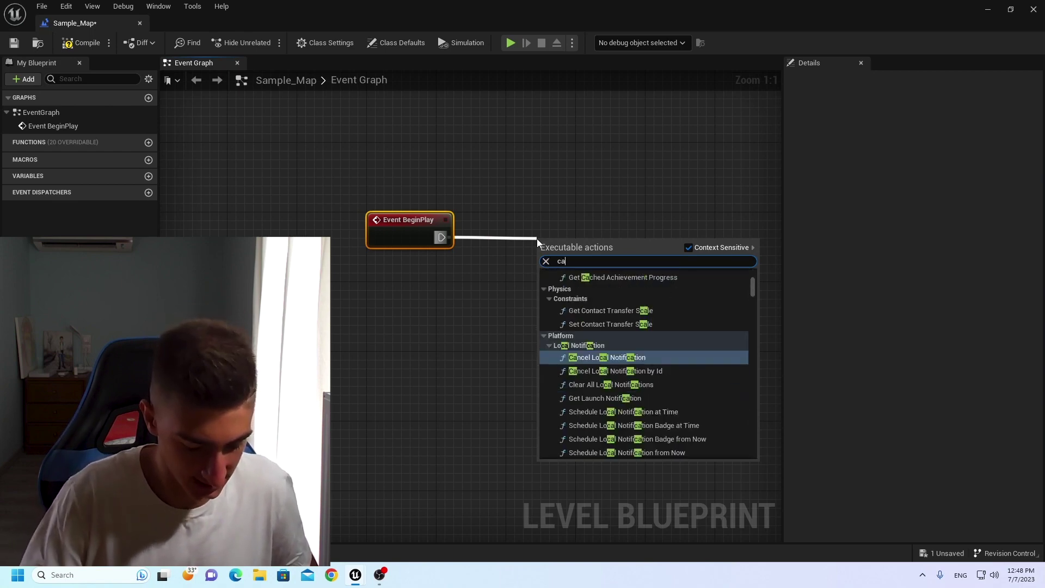
type("st to pro")
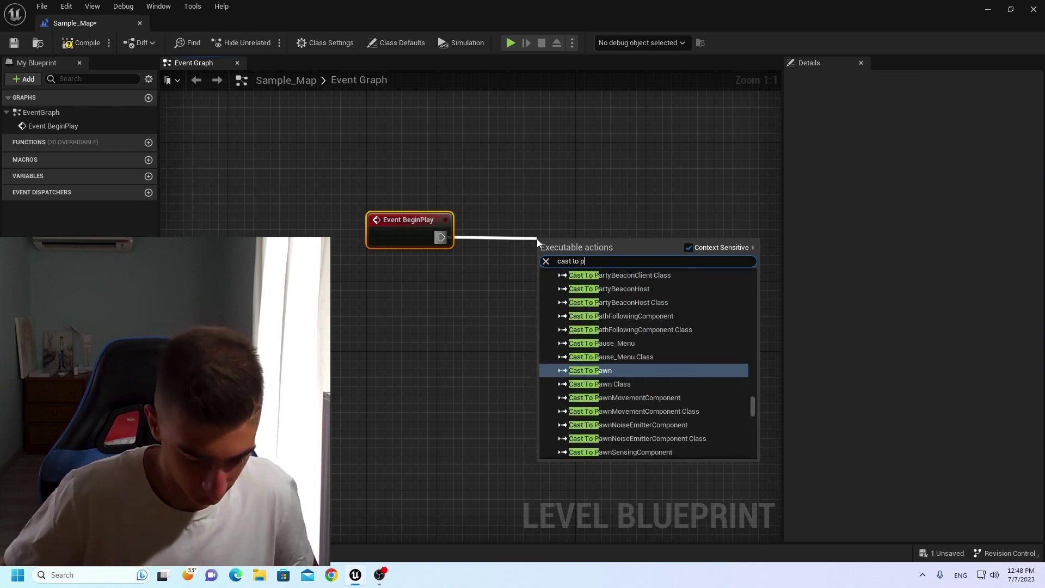
key("Up")
key("Up")
key("Return")
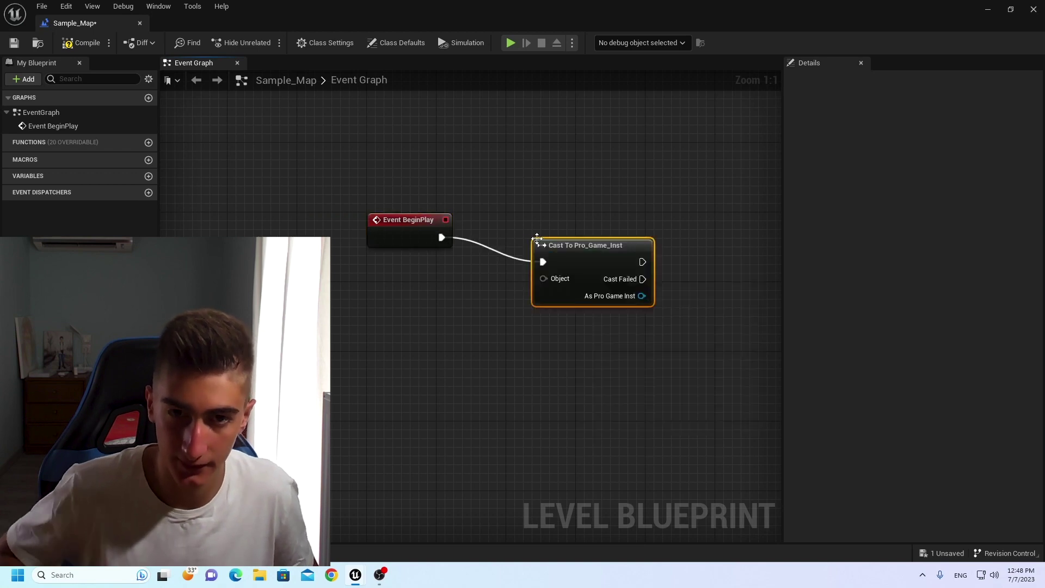
Feed the cast's Object input from a Get Game Instance node placed just below it, then compile and save the level blueprint.
left_click_drag(557, 231, 535, 320)
type("g")
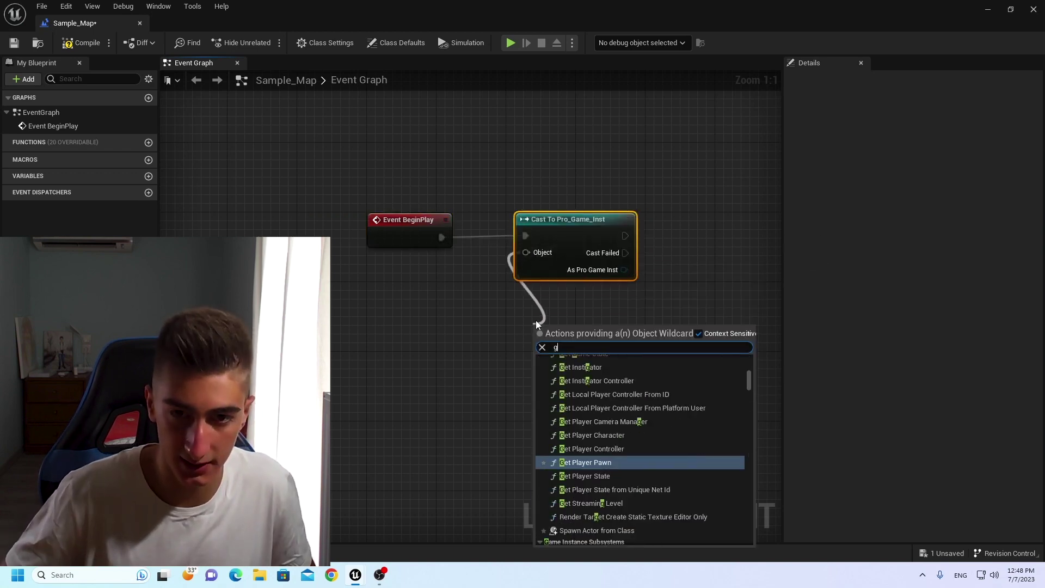
type("et game ins")
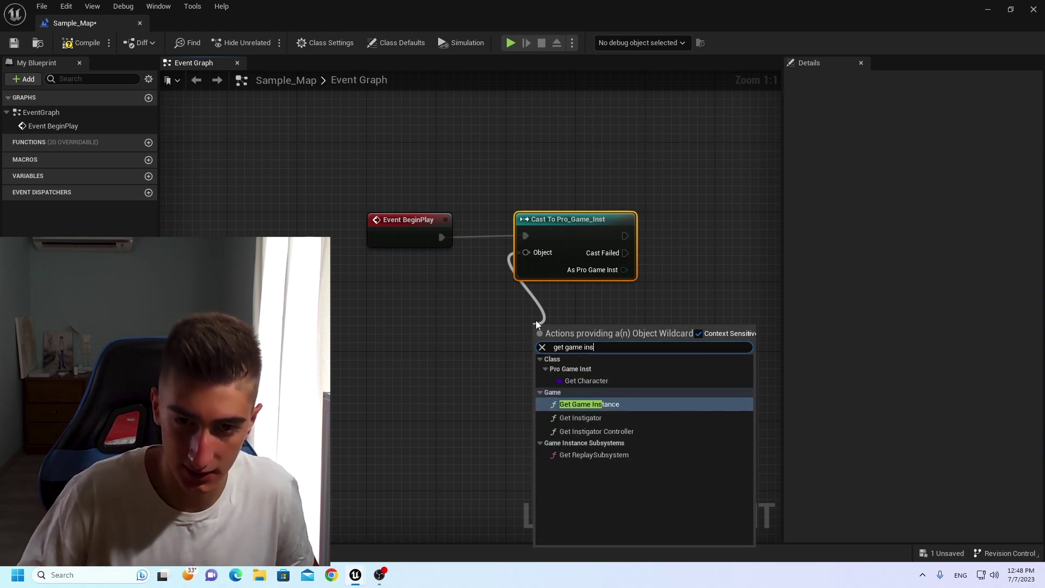
key("Return")
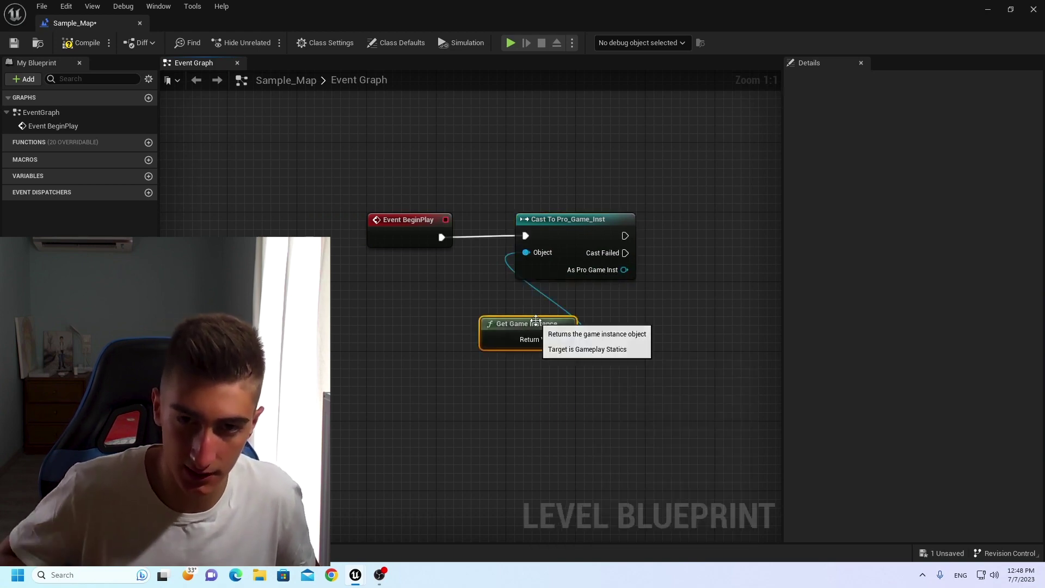
left_click_drag(539, 323, 555, 295)
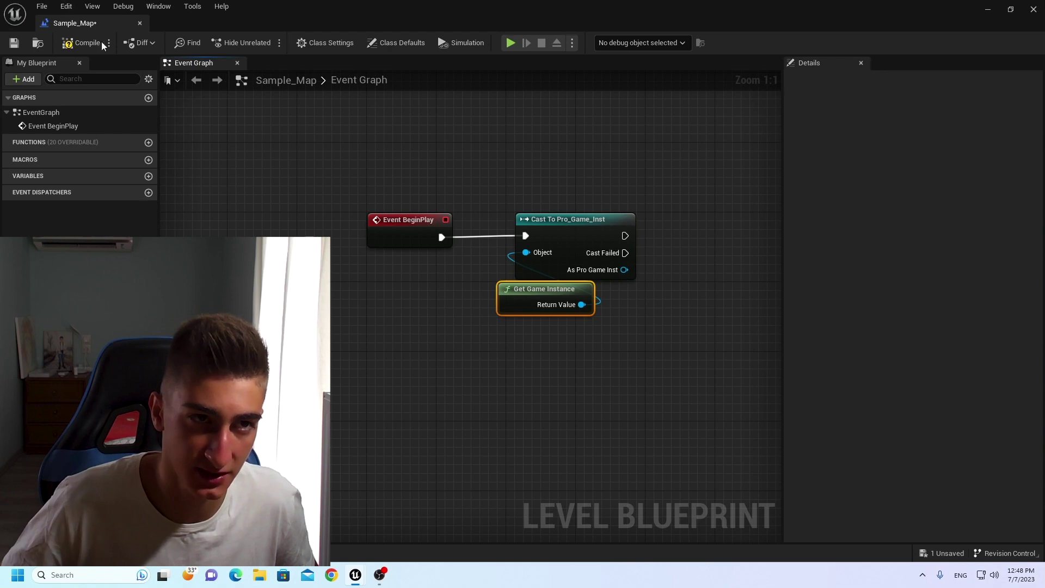
key("ctrl+s")
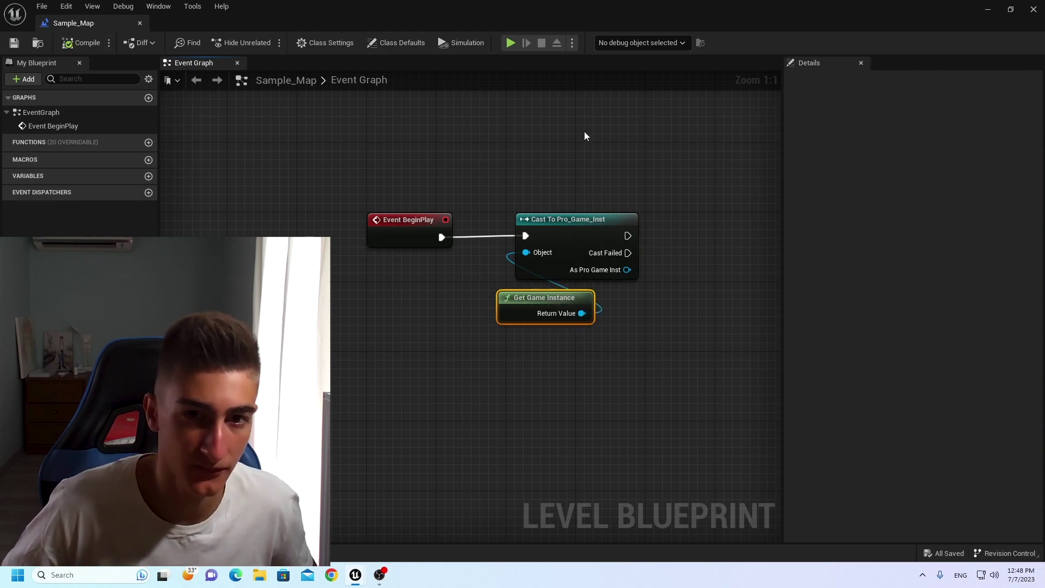
Get the Character variable from the cast's As Pro Game Inst output and place its node below the cast.
right_click_drag(657, 210, 501, 233)
left_click_drag(462, 296, 550, 268)
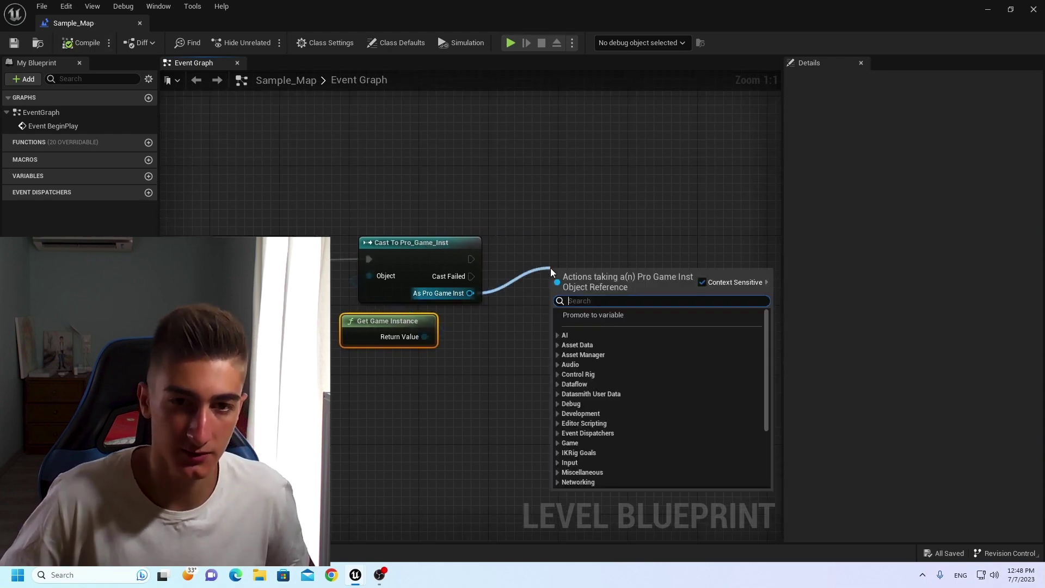
type("get cah")
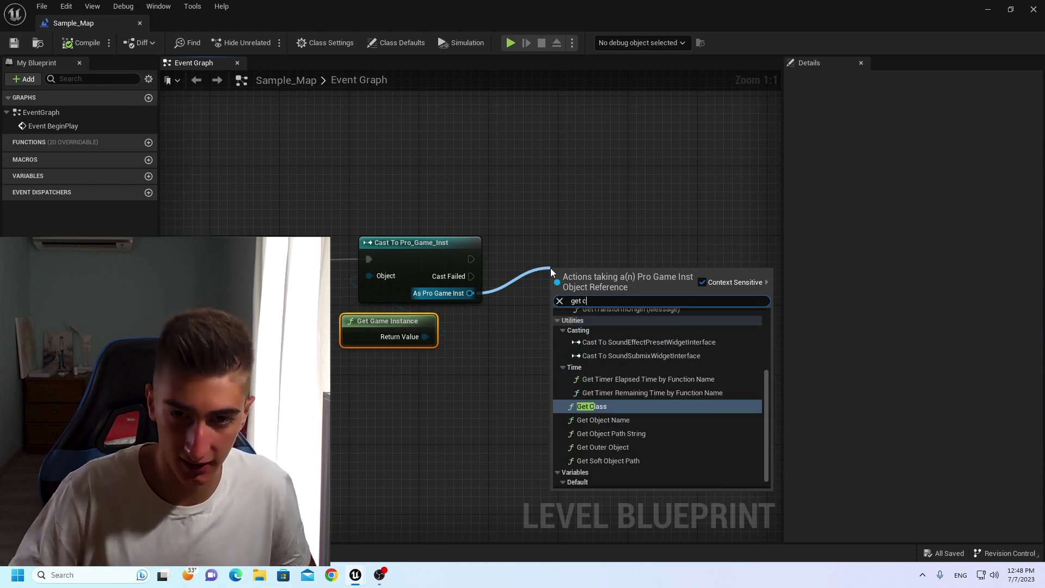
key("BackSpace")
key("BackSpace")
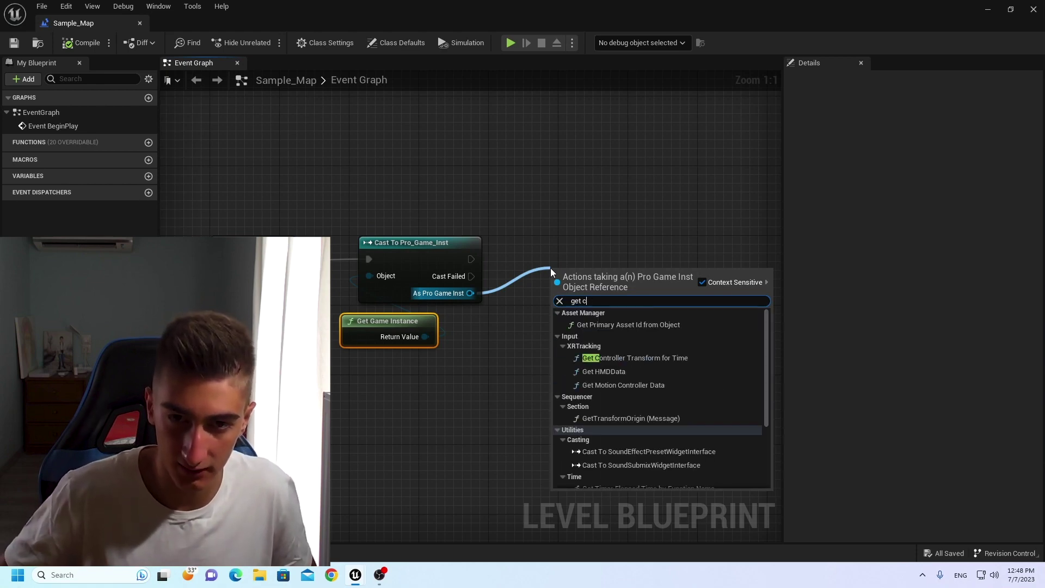
type("ha")
key("Return")
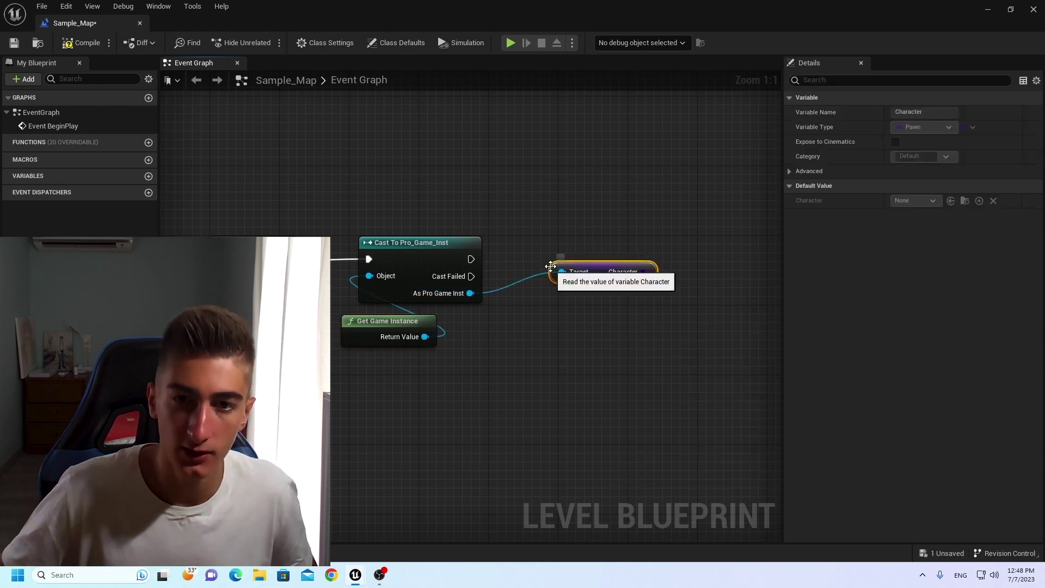
left_click_drag(584, 281, 532, 378)
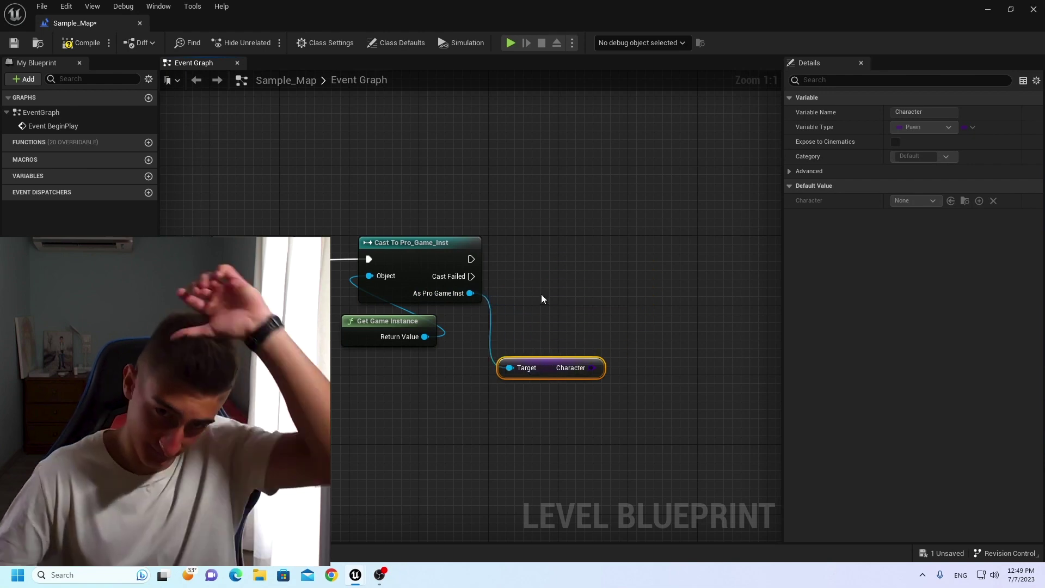
Add a Spawn Actor from Class node connected to the Cast To Pro_Game_Inst node's success execution output.
right_click_drag(485, 259, 421, 276)
left_click_drag(408, 277, 591, 272)
type("wn Ac")
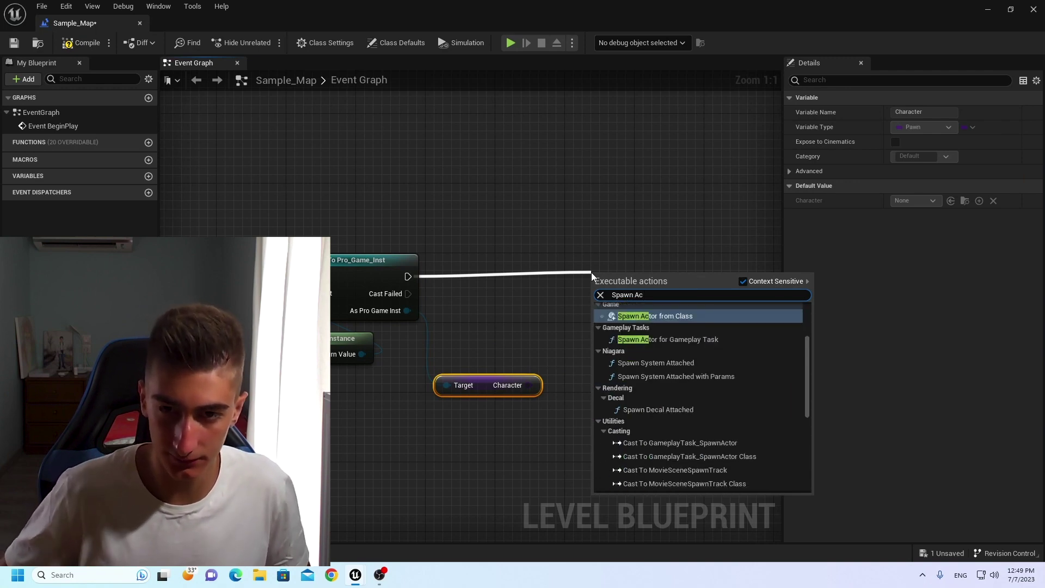
type("tore")
key("BackSpace")
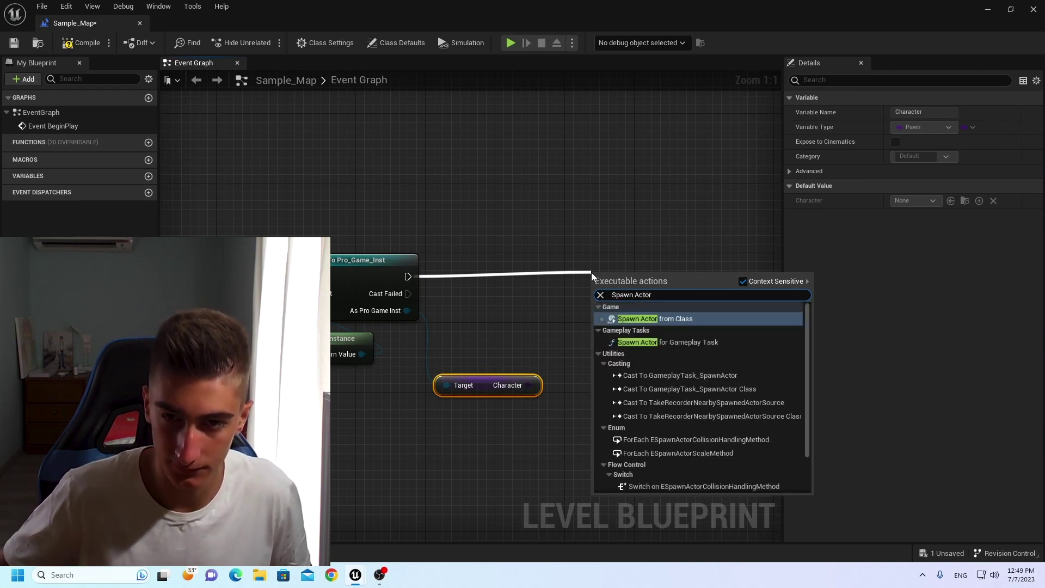
key("Return")
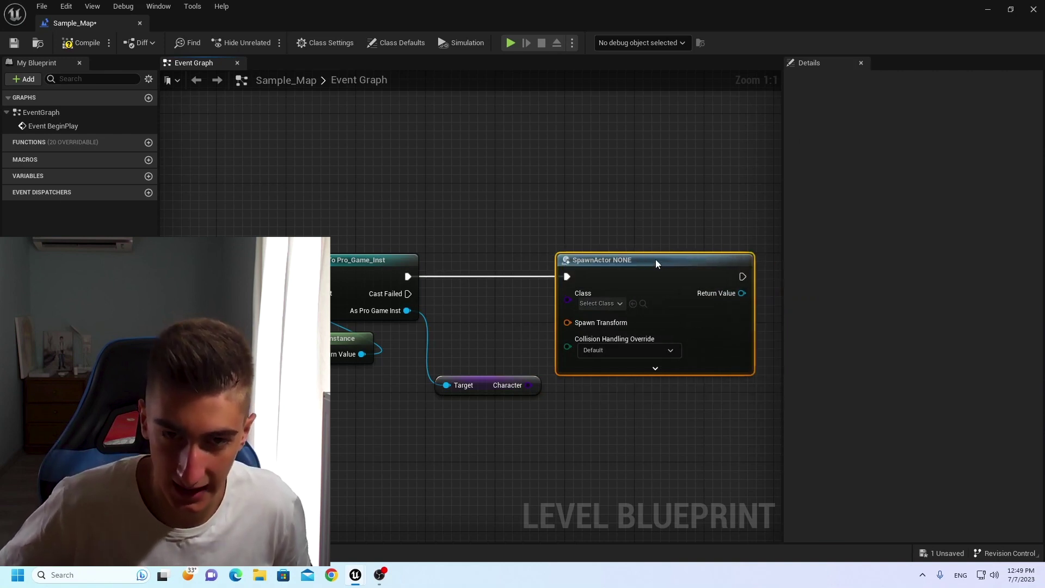
Connect the Character output to the SpawnActor node's Class input, then compile and save the level blueprint.
right_click_drag(652, 246, 435, 208)
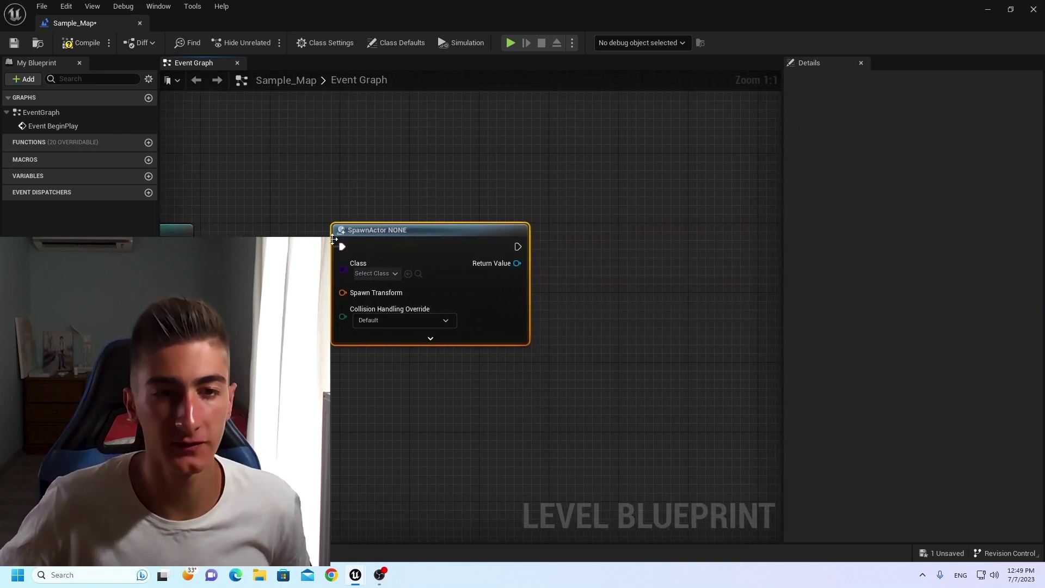
right_click_drag(334, 240, 453, 219)
left_click(351, 378)
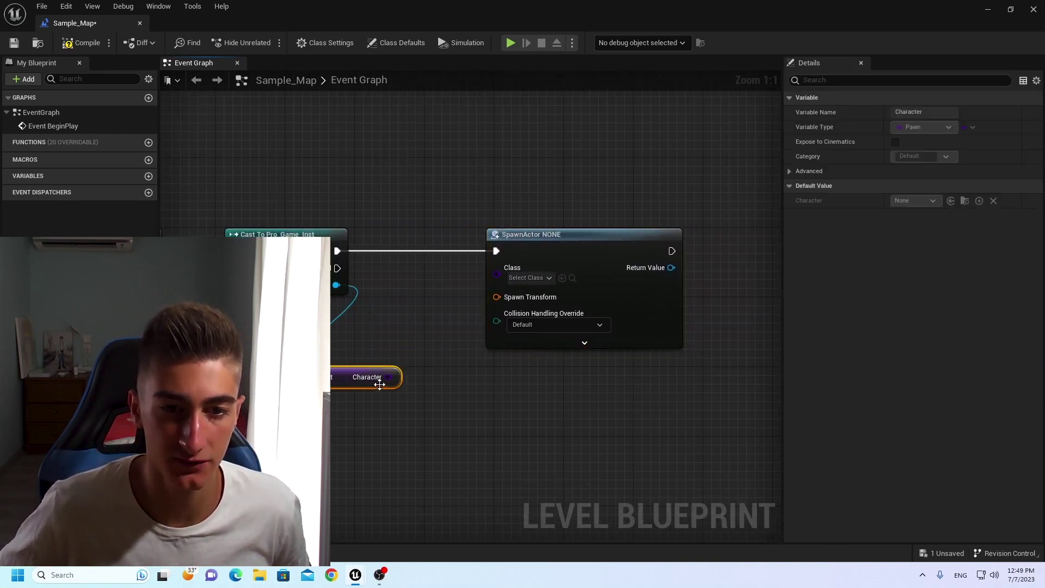
left_click_drag(388, 383, 497, 270)
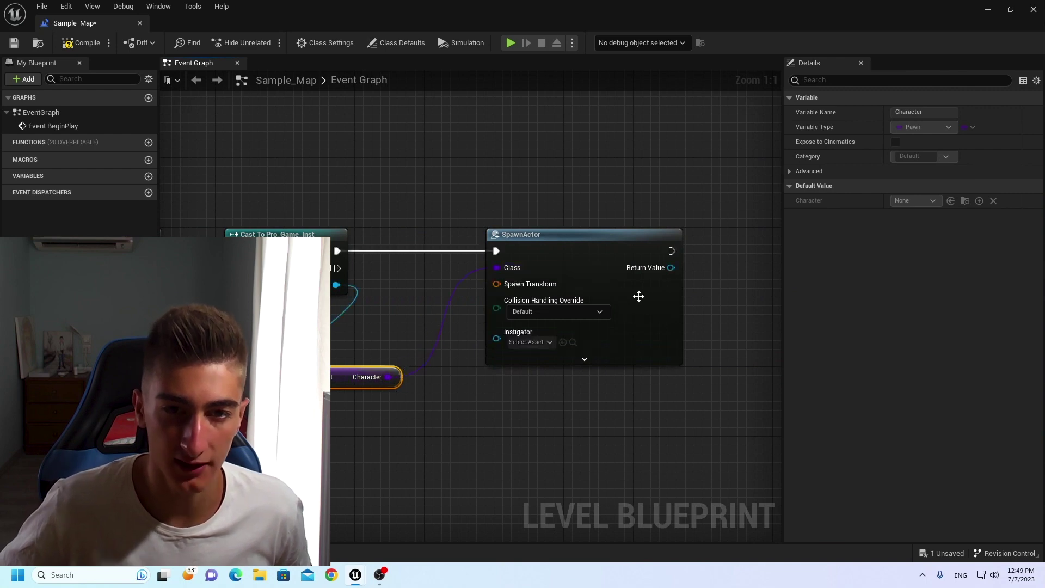
left_click(82, 43)
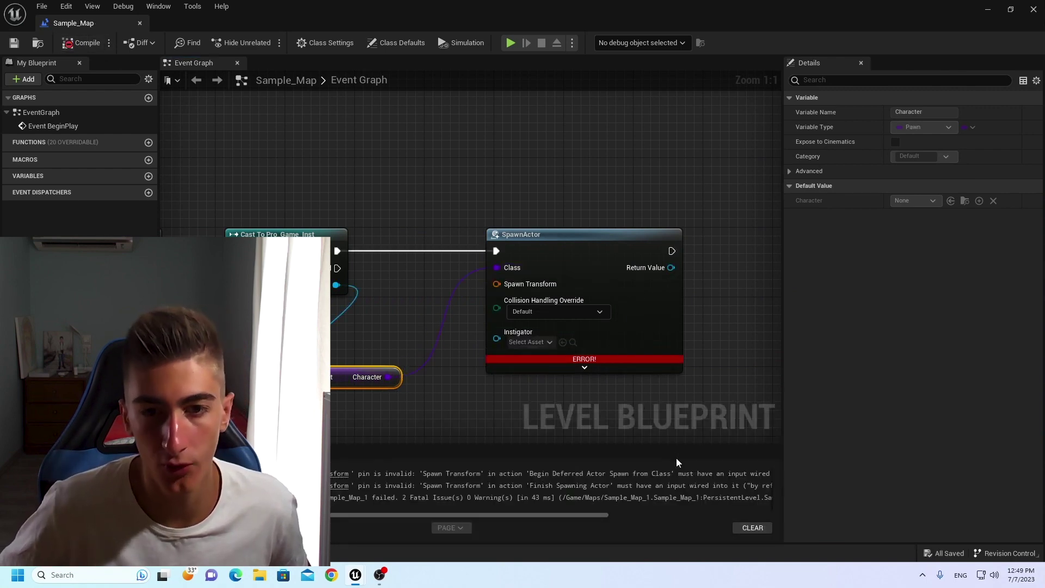
left_click(752, 528)
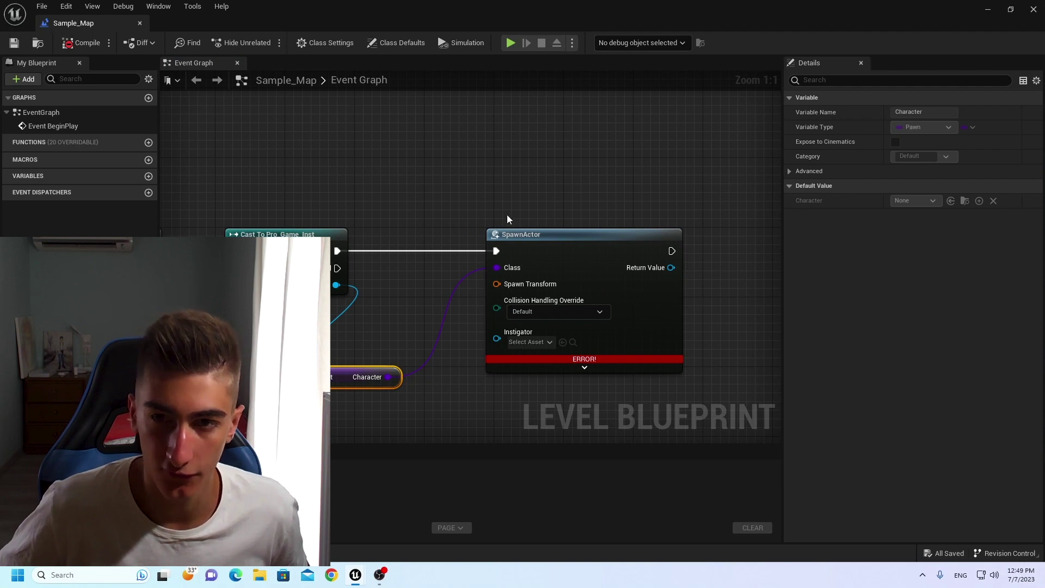
right_click_drag(562, 290, 566, 287)
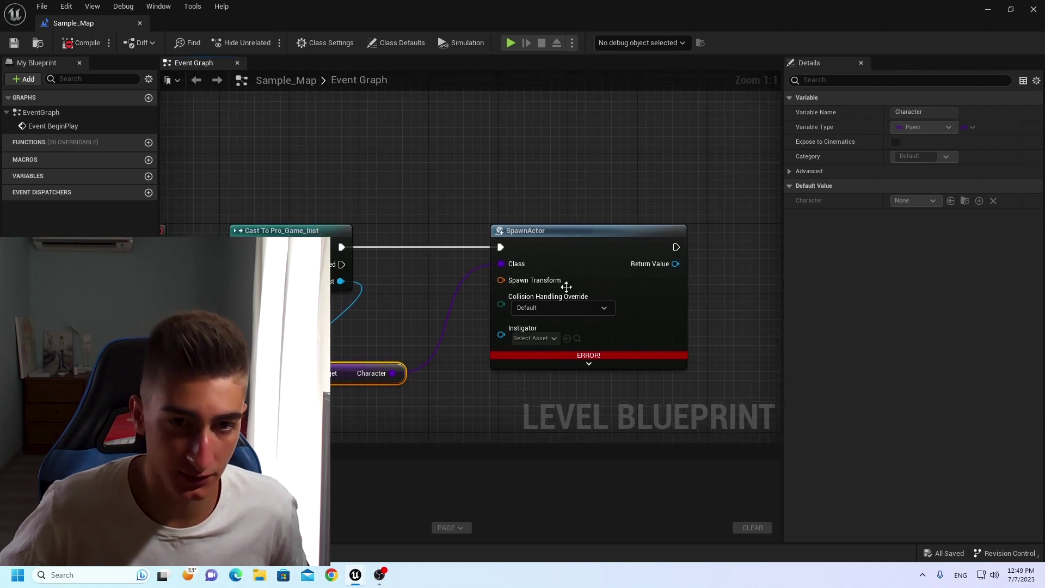
left_click(547, 308)
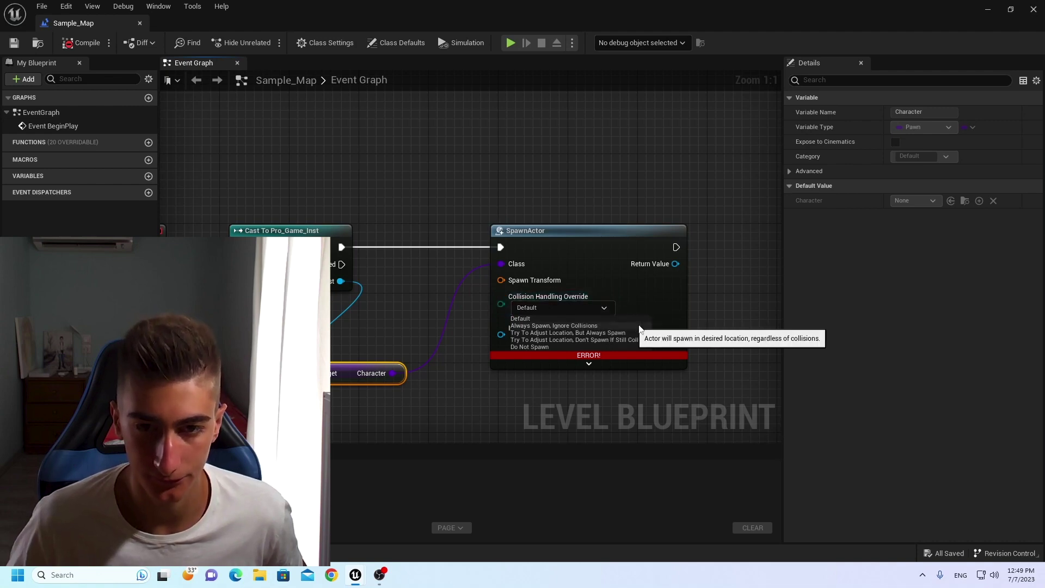
left_click(563, 399)
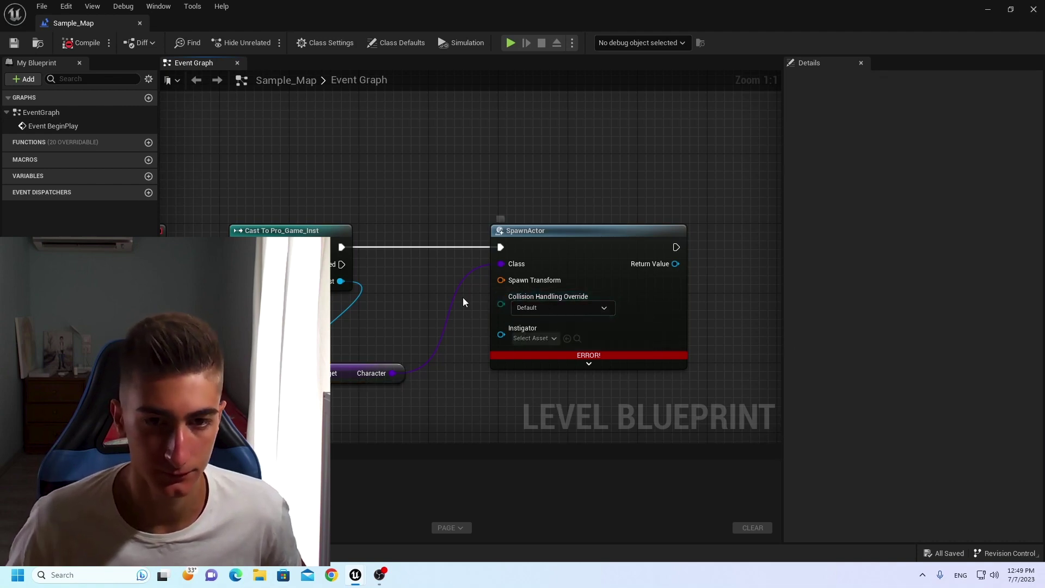
right_click_drag(484, 216, 504, 209)
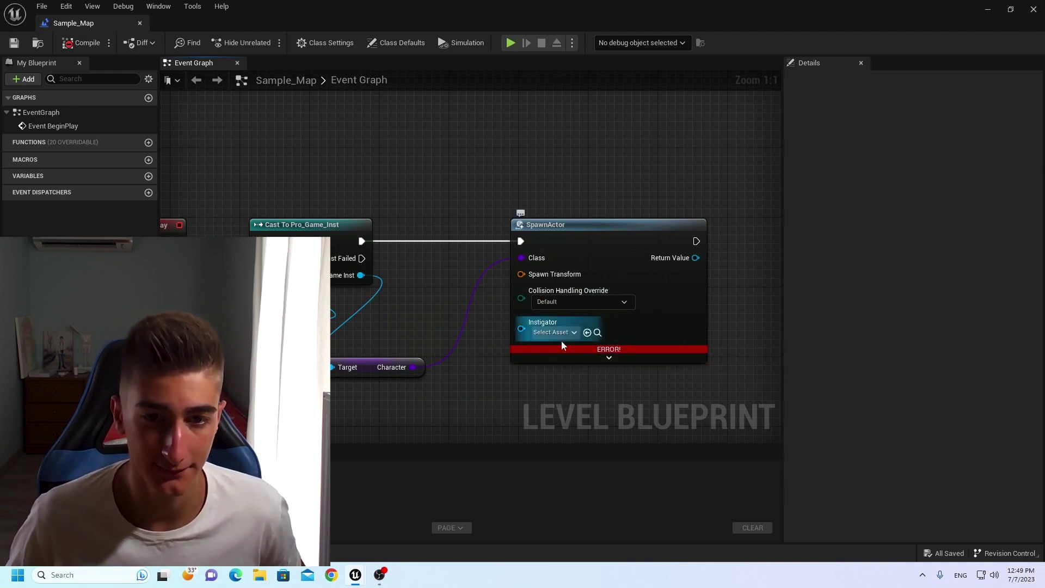
Go to the Sample_Map_1 level editor, select the Player Start actor and copy its location.
left_click(987, 10)
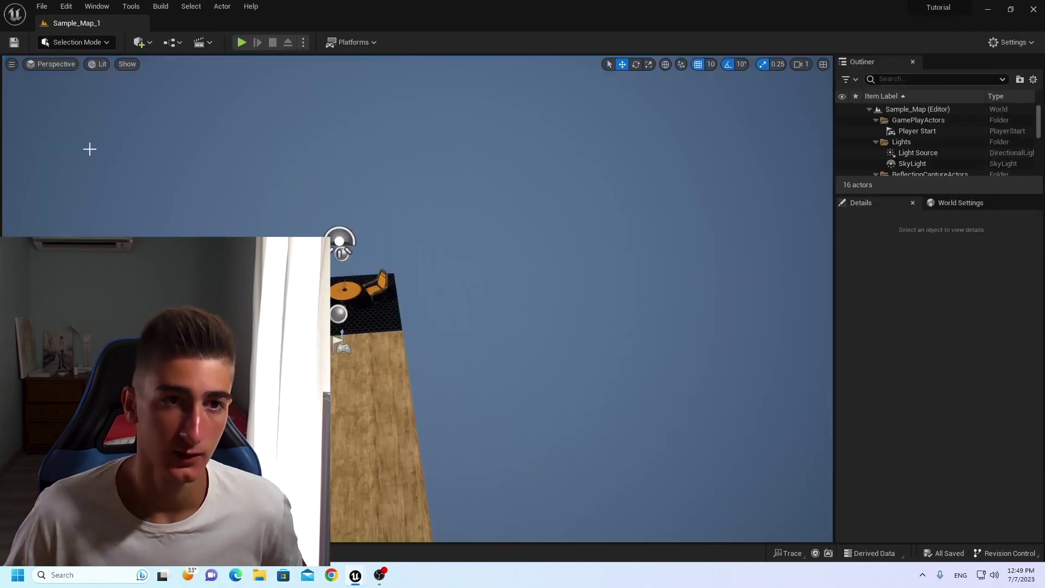
right_click_drag(137, 190, 476, 238)
key("w")
left_click(478, 280)
key("d")
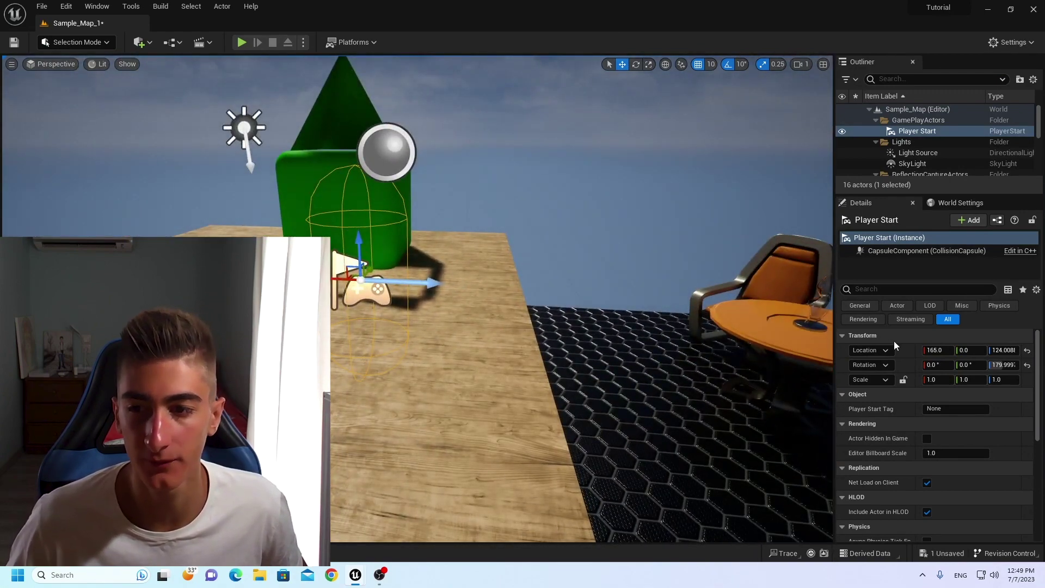
right_click(905, 350)
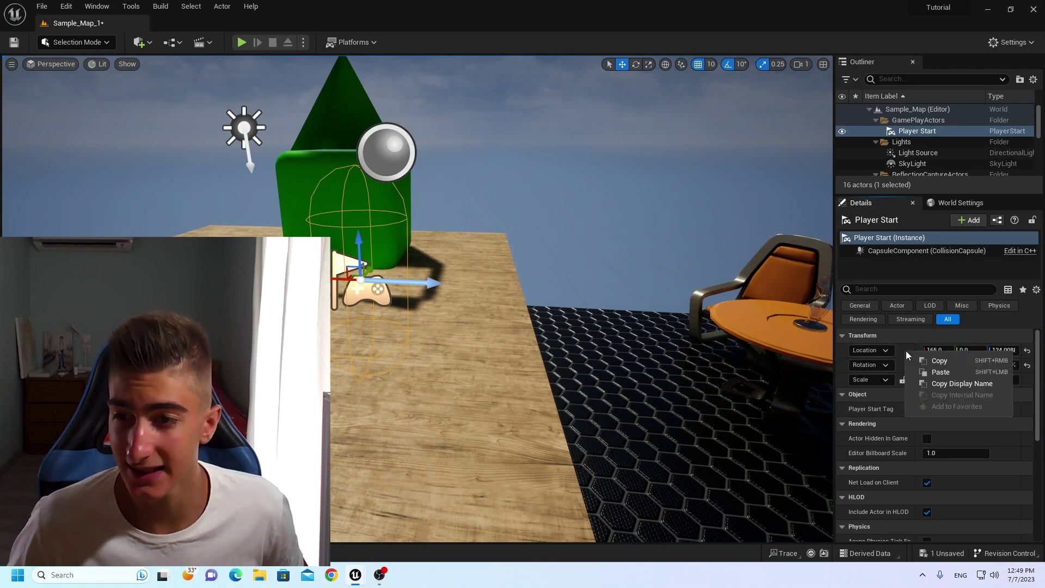
left_click(923, 360)
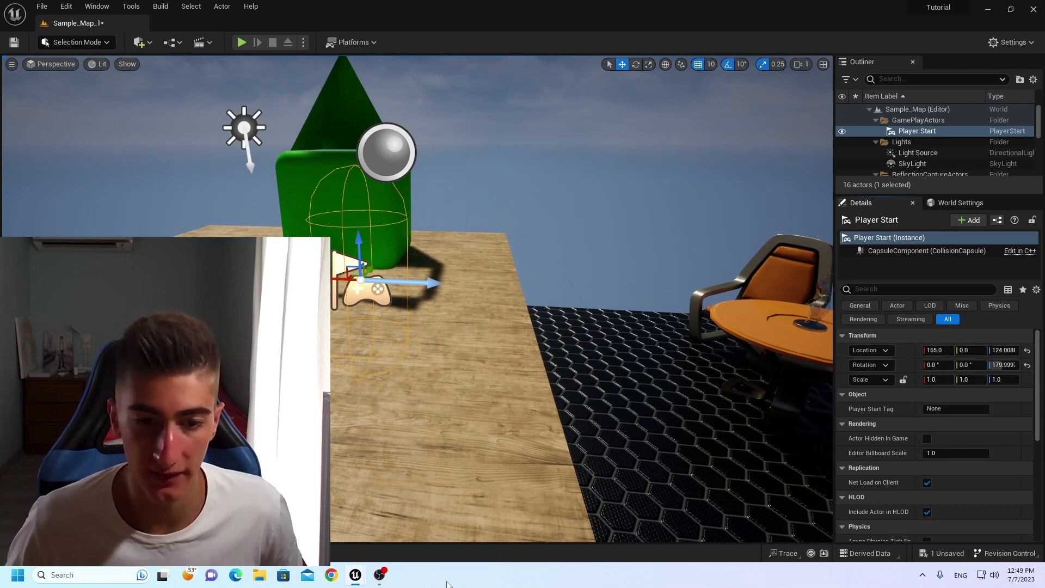
Back in the level blueprint, promote the SpawnActor node's Spawn Transform input to a variable named Spawn Point.
mouse_move(356, 576)
left_click(380, 508)
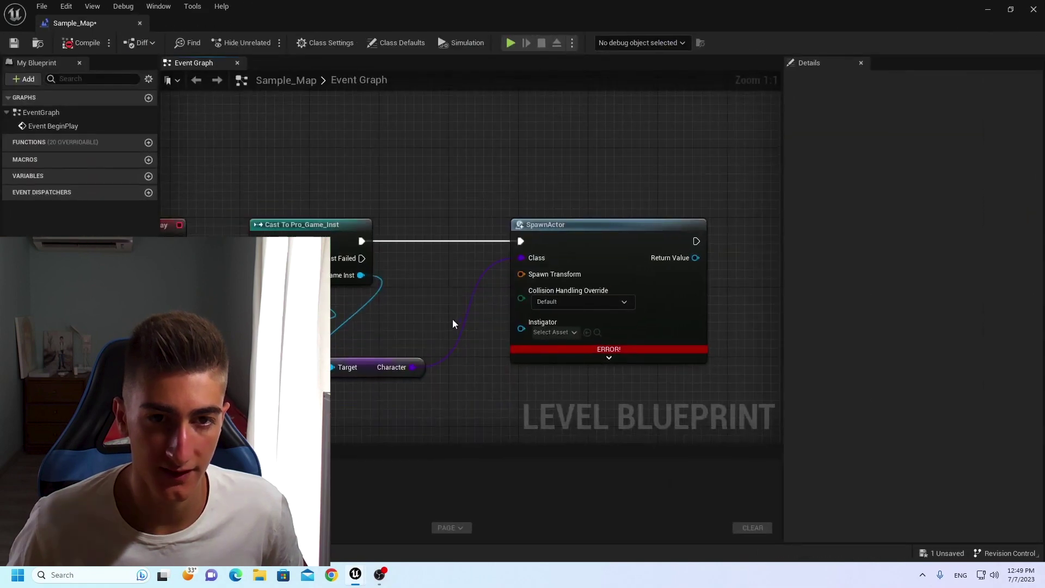
right_click(521, 274)
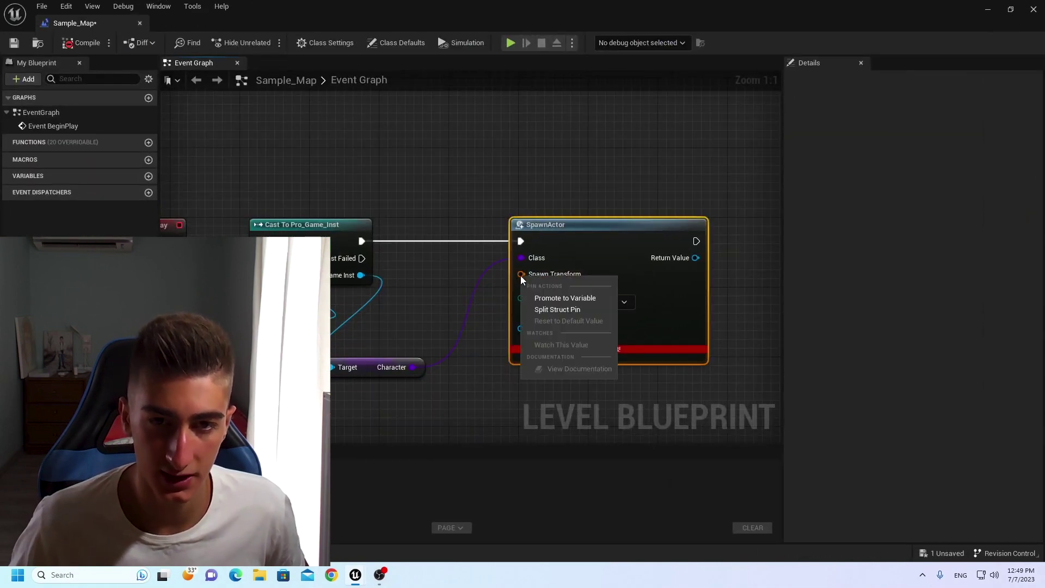
left_click(544, 296)
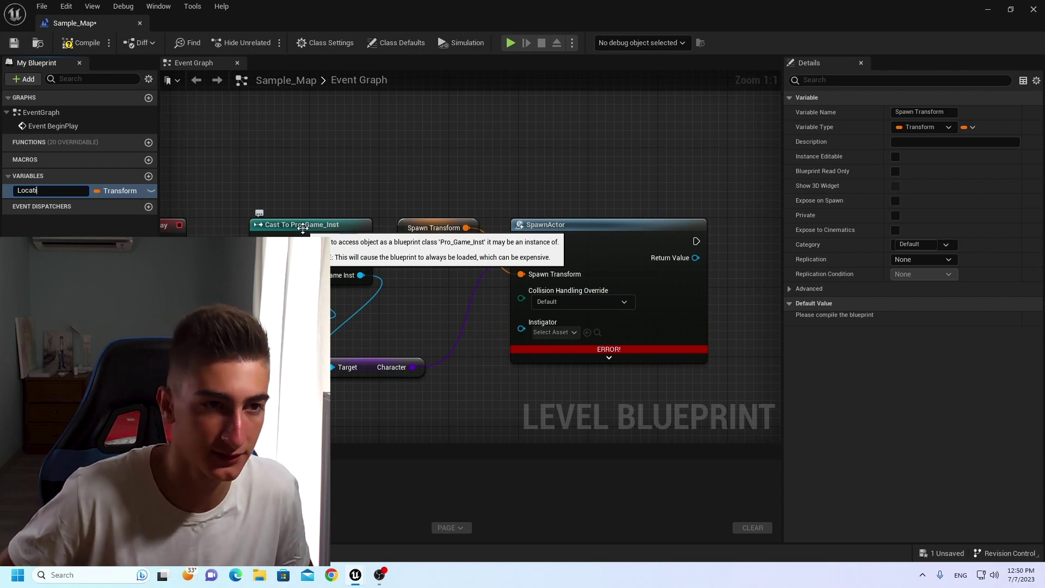
key("BackSpace")
key("BackSpace")
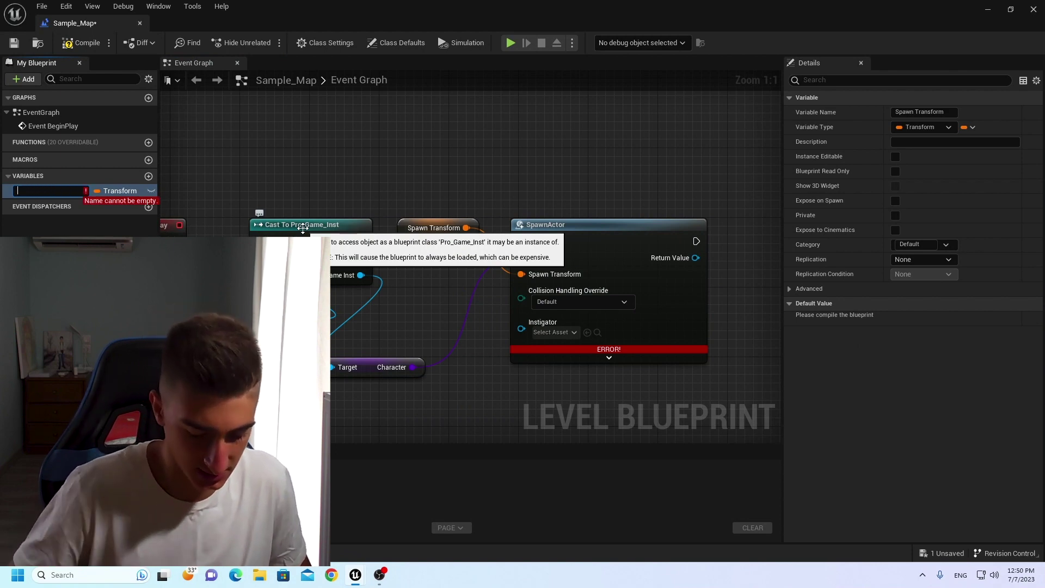
type("Spawn Poi")
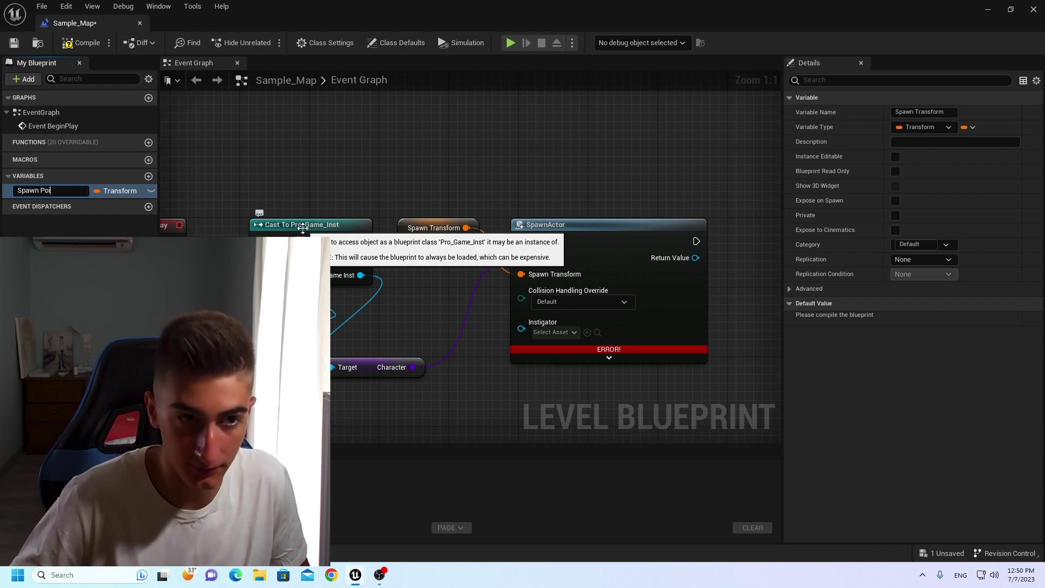
type("nt")
key("Return")
Make the Spawn Point variable instance editable, compile, and place its node below the Character node.
left_click(151, 191)
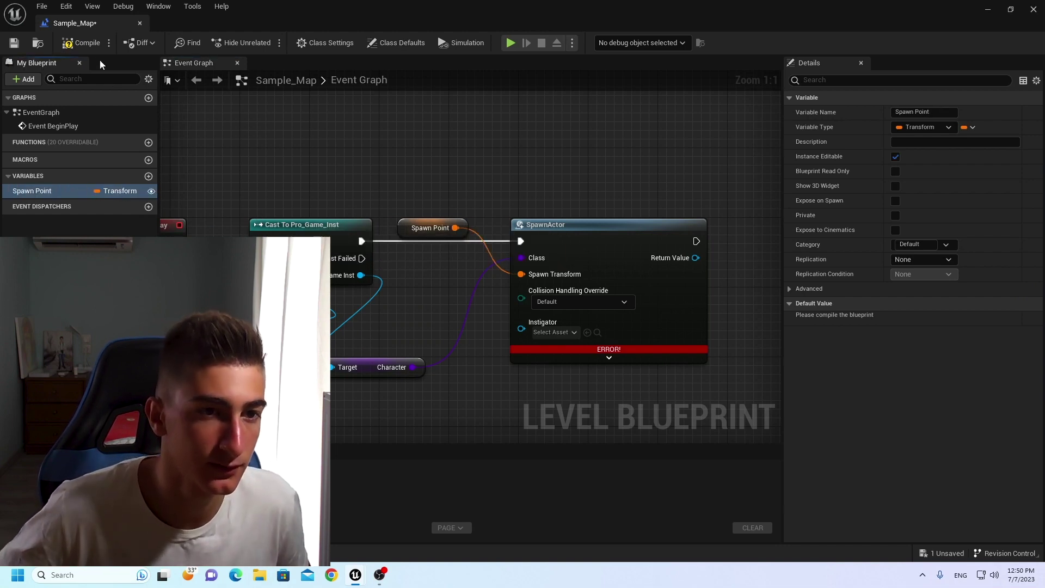
left_click(102, 44)
left_click_drag(407, 223, 374, 344)
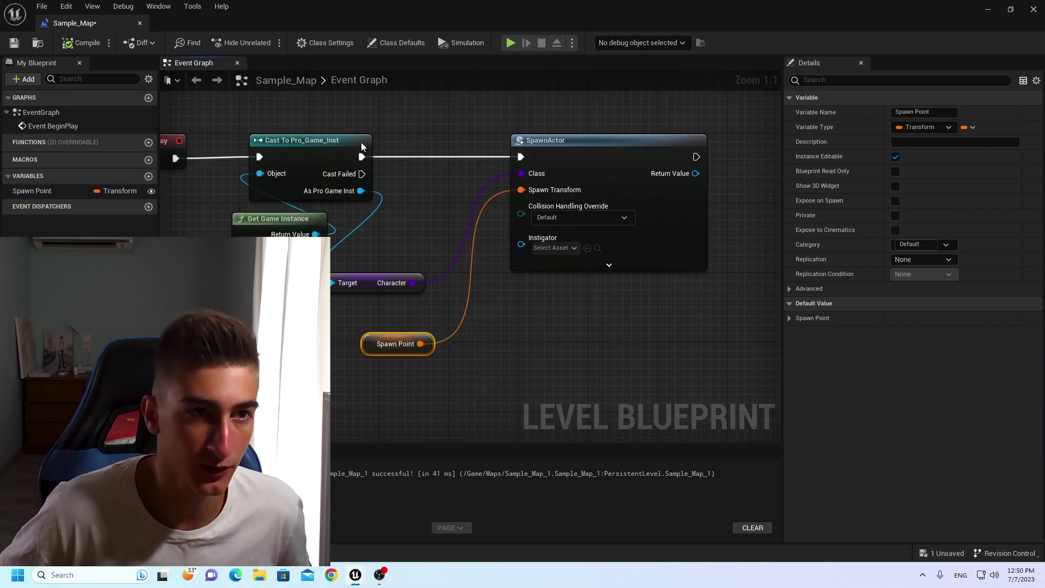
Paste Player Start's location, 165.0, 0.0, 124.008842, into the Spawn Point variable's default location.
left_click(794, 320)
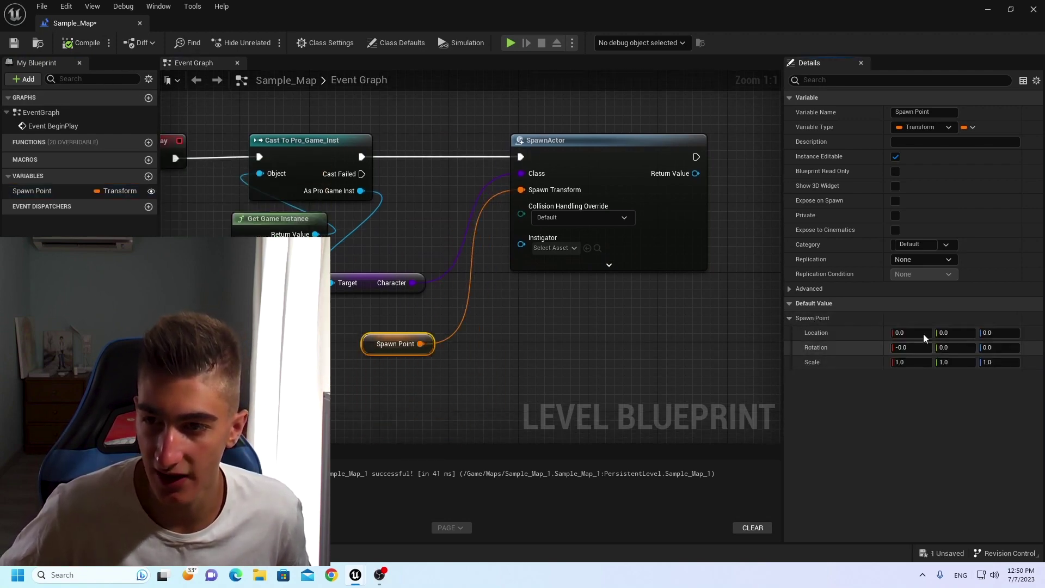
right_click(866, 334)
left_click(881, 354)
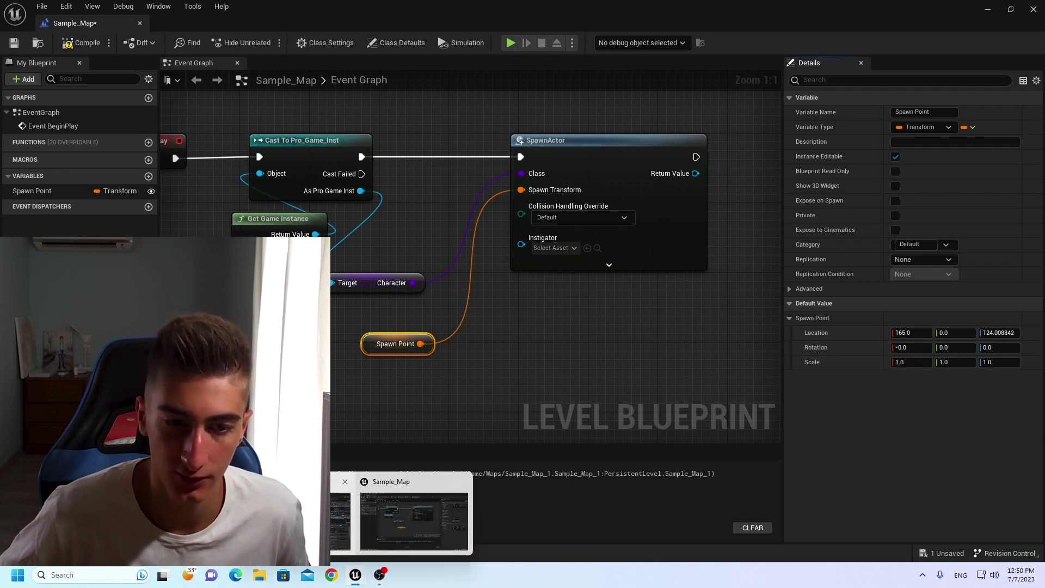
Copy Player Start's rotation from the level editor into the Spawn Point variable's default rotation.
left_click(989, 11)
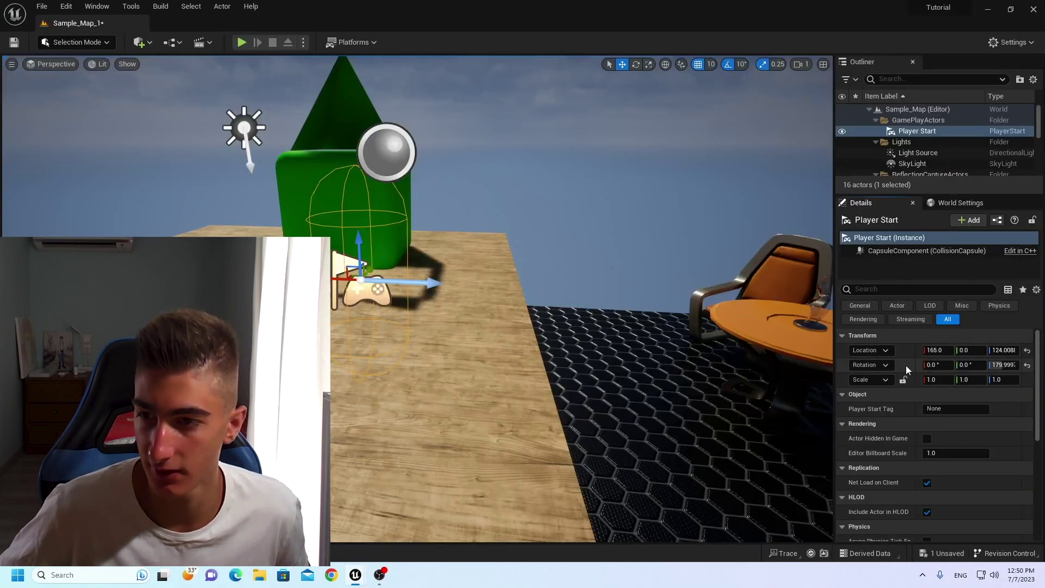
right_click(906, 366)
left_click(907, 375)
mouse_move(357, 572)
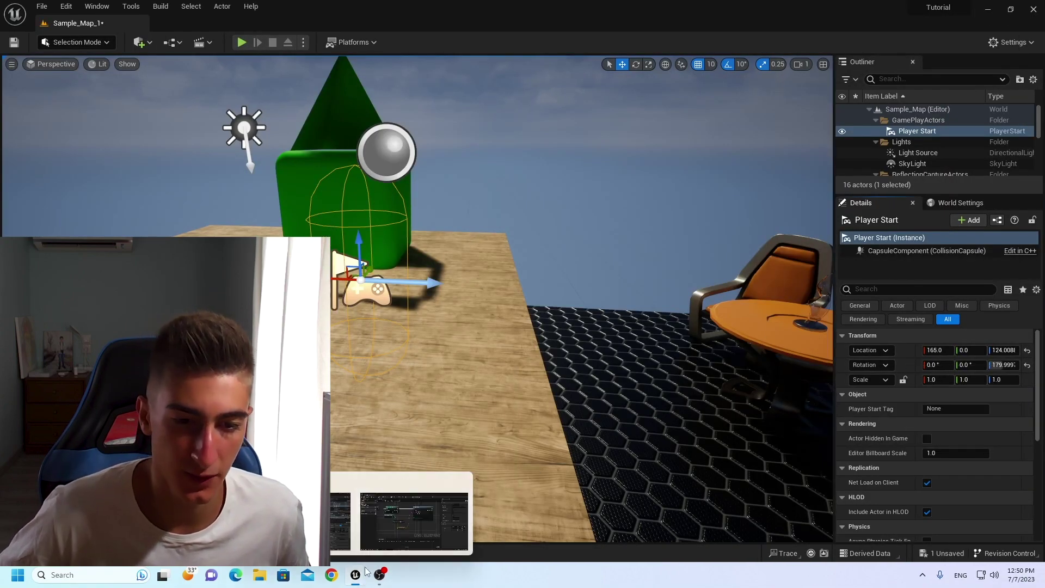
left_click(398, 517)
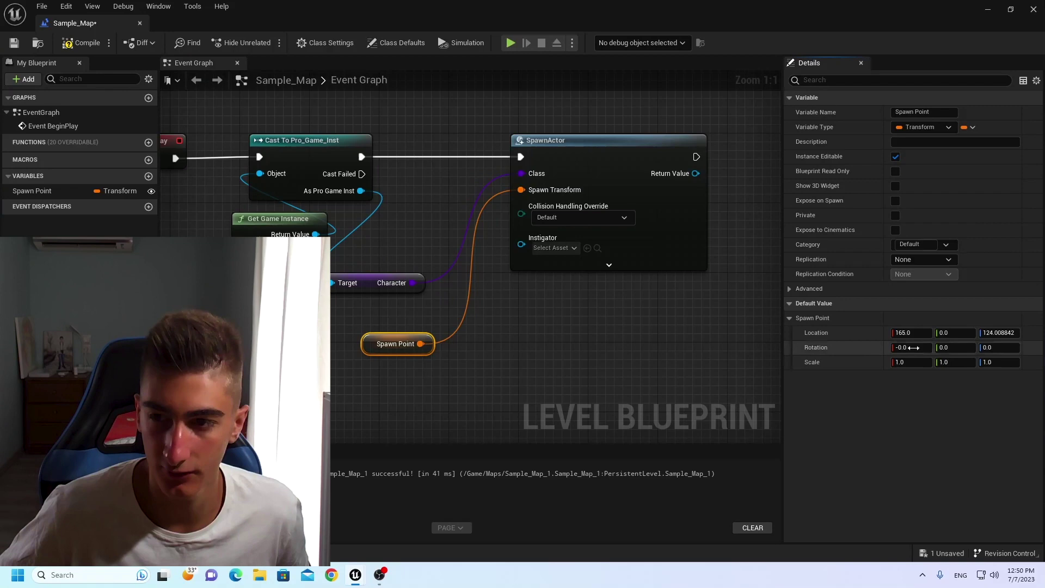
right_click(860, 353)
left_click(882, 374)
Set the Spawn Point variable's default Z rotation to 0, then compile and save the level blueprint.
left_click(997, 349)
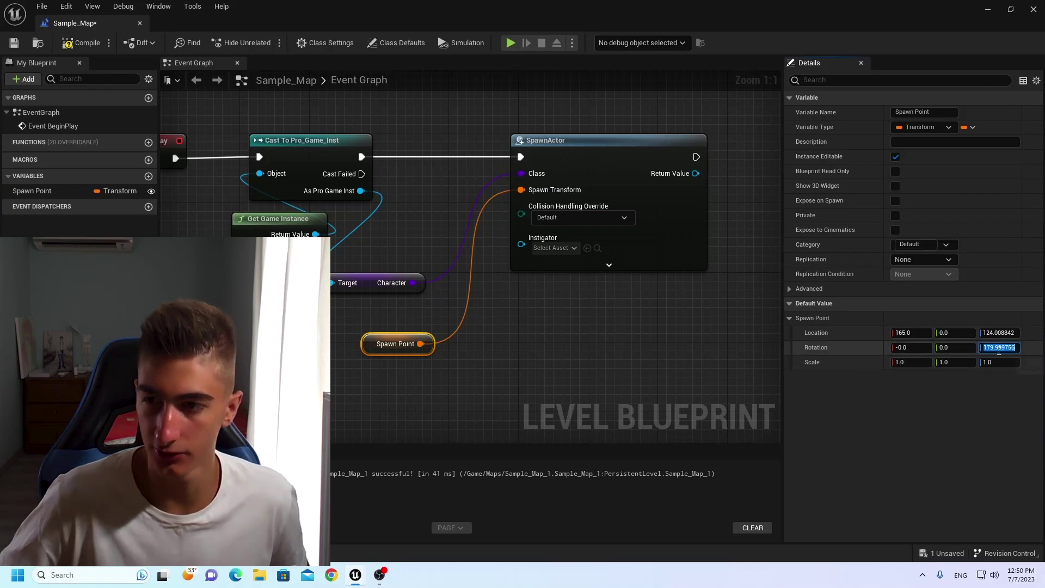
type("0")
key("Return")
left_click(82, 42)
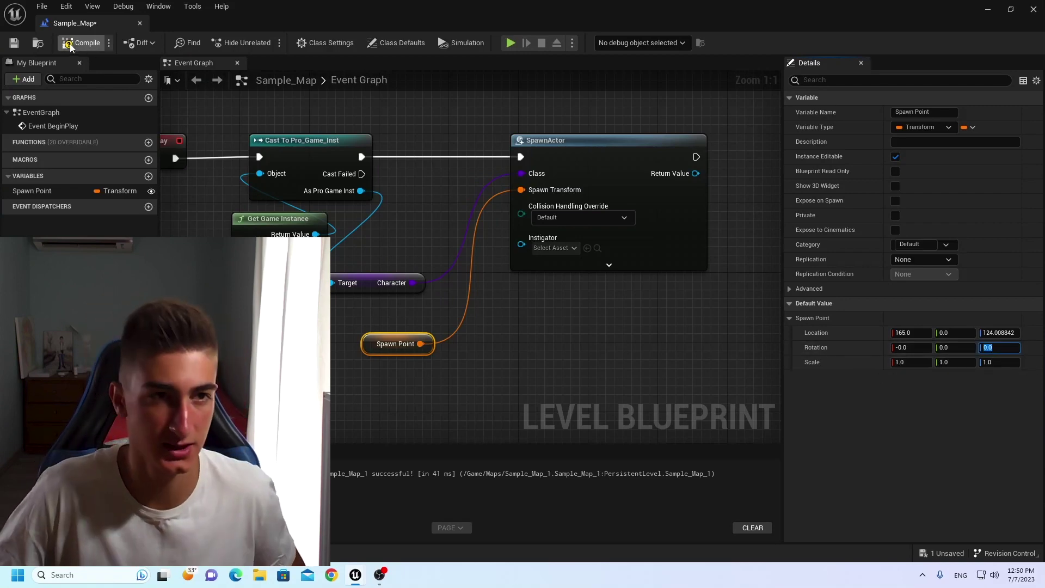
Set the Player Start actor's Z rotation to 0 in the level editor and save the map.
left_click(985, 8)
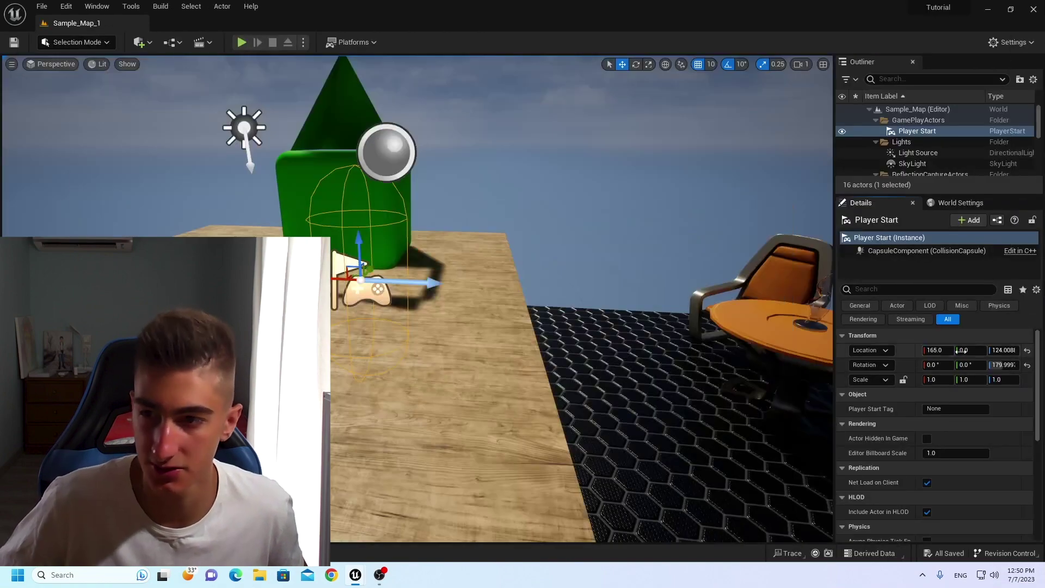
left_click(1004, 365)
type("0")
key("Return")
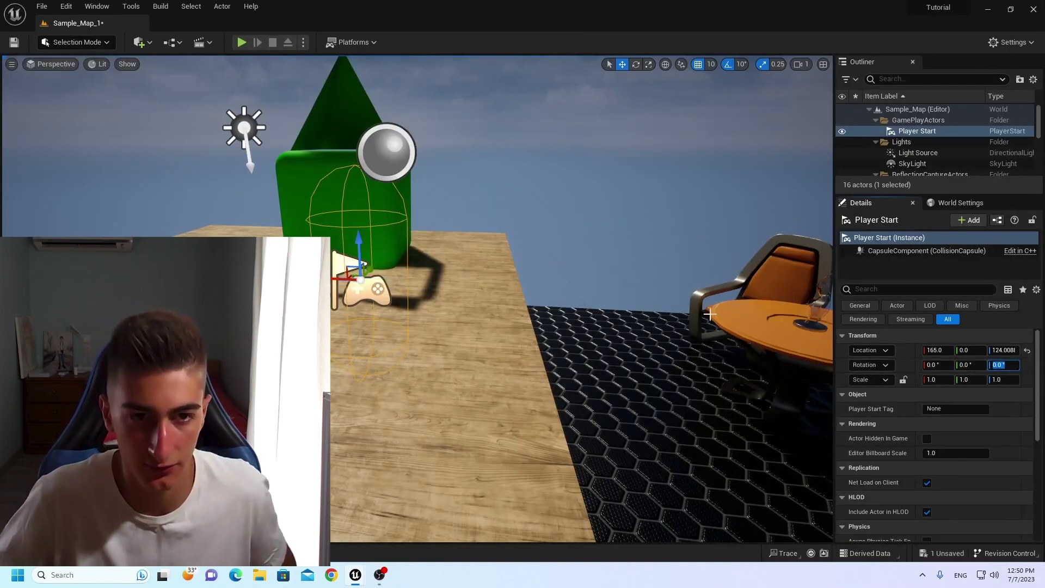
mouse_move(710, 314)
right_mouse_down()
mouse_move(680, 317)
mouse_move(708, 315)
mouse_move(696, 316)
right_mouse_up()
Return to the Sample_Map level blueprint and clear its compiler results.
key("ctrl+space")
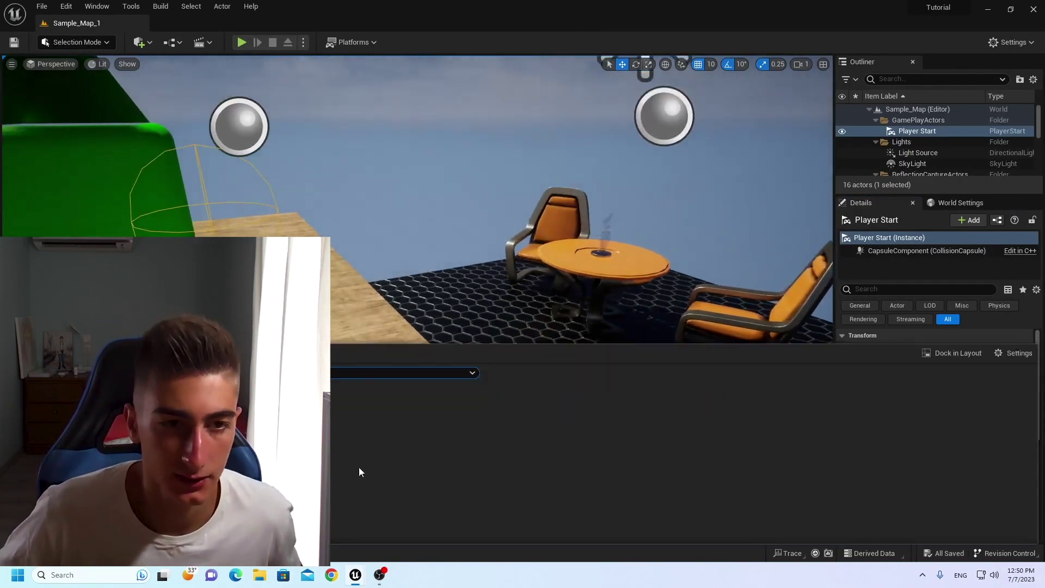
mouse_move(355, 575)
left_click(393, 539)
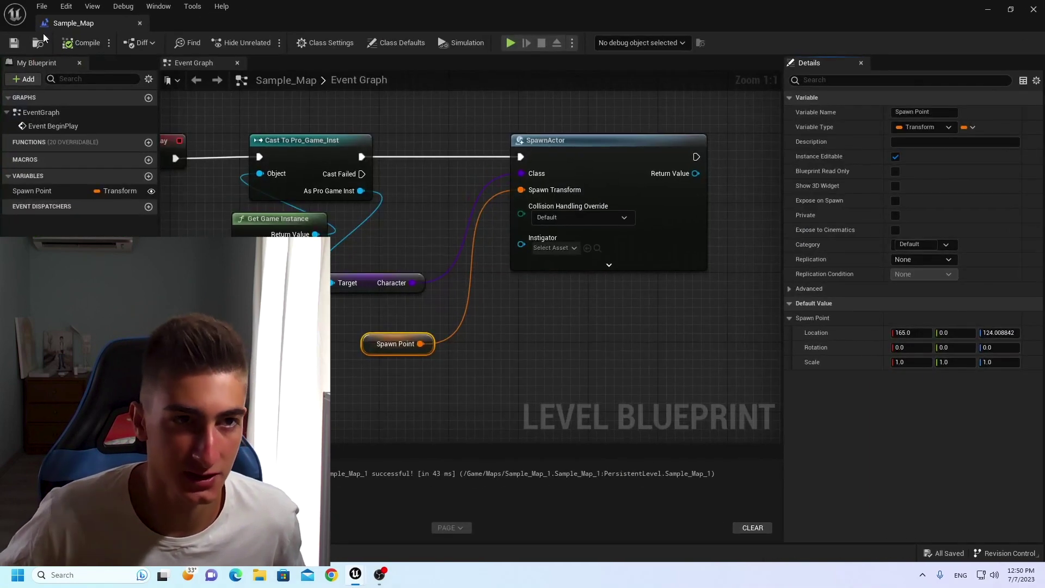
left_click(741, 526)
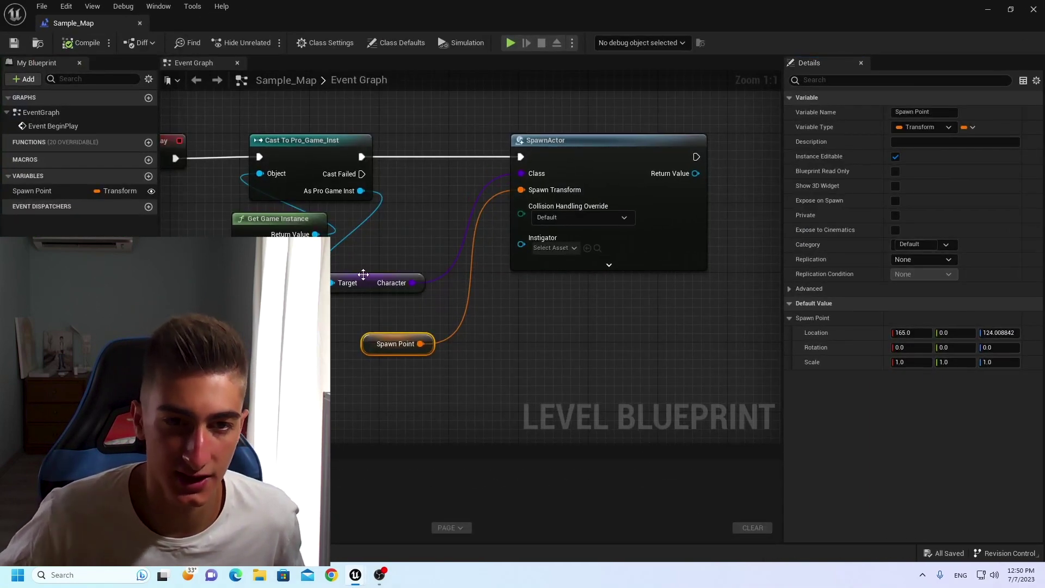
Set SpawnActor's Collision Handling Override to Try To Adjust Location, But Always Spawn, and compile and save the level blueprint.
left_click(568, 220)
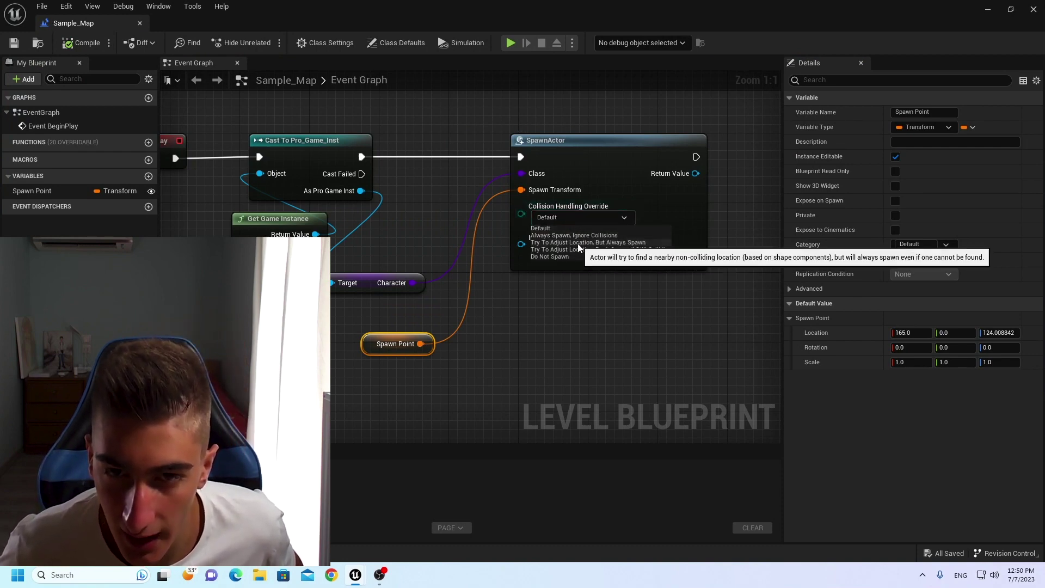
left_click(583, 243)
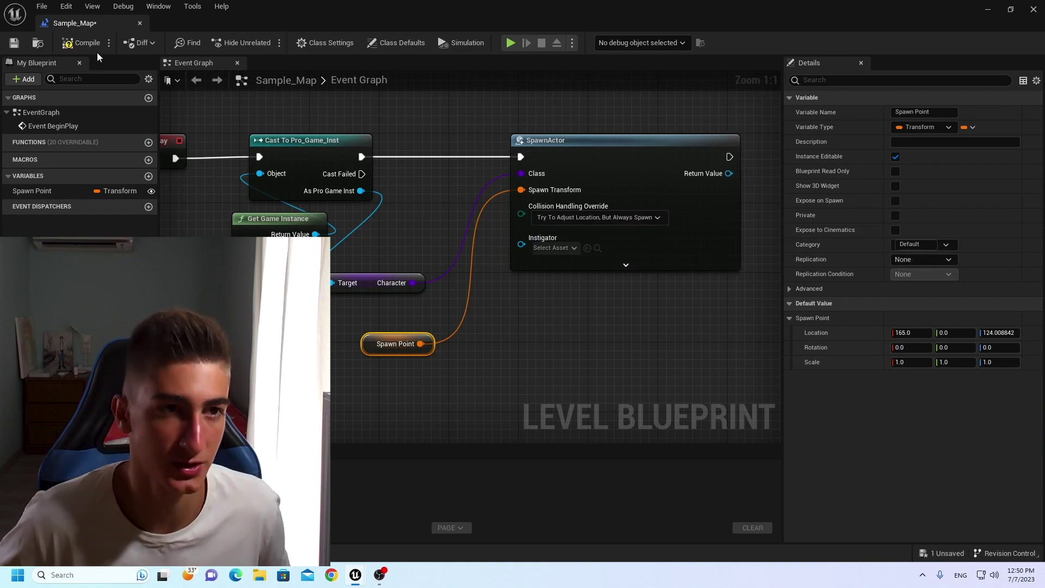
left_click(82, 42)
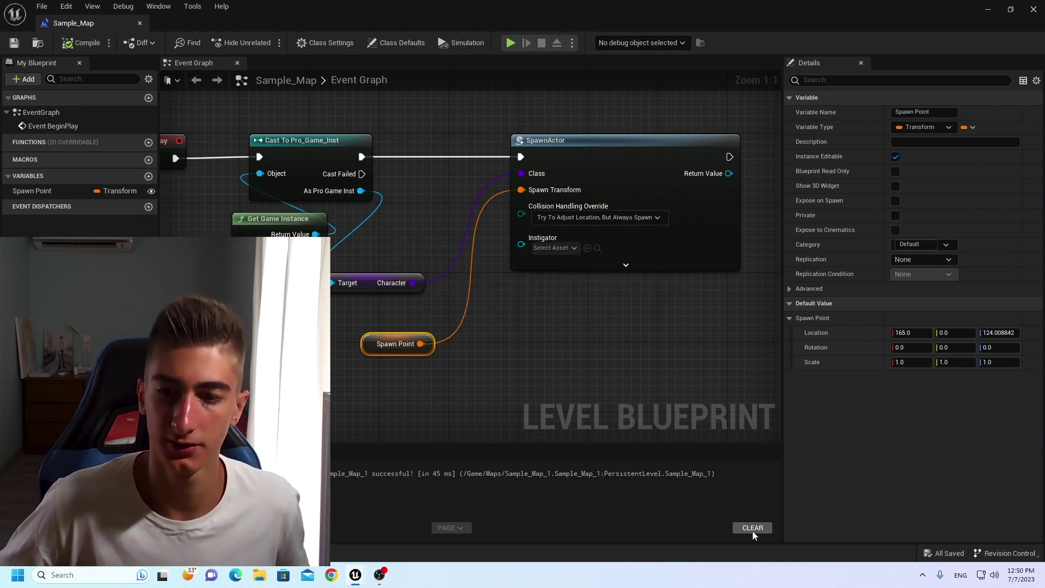
left_click(753, 529)
left_click(612, 219)
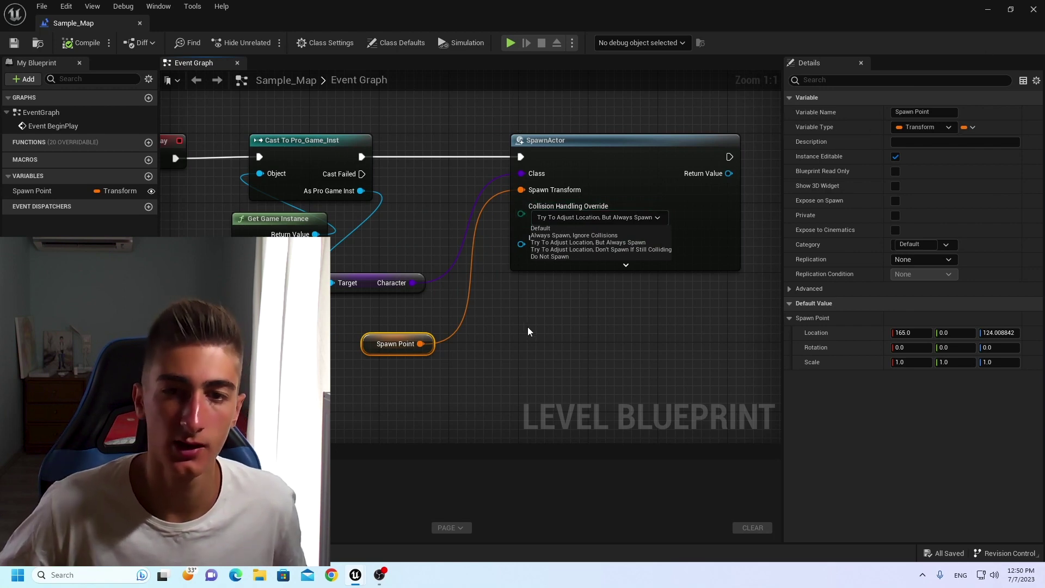
left_click(678, 228)
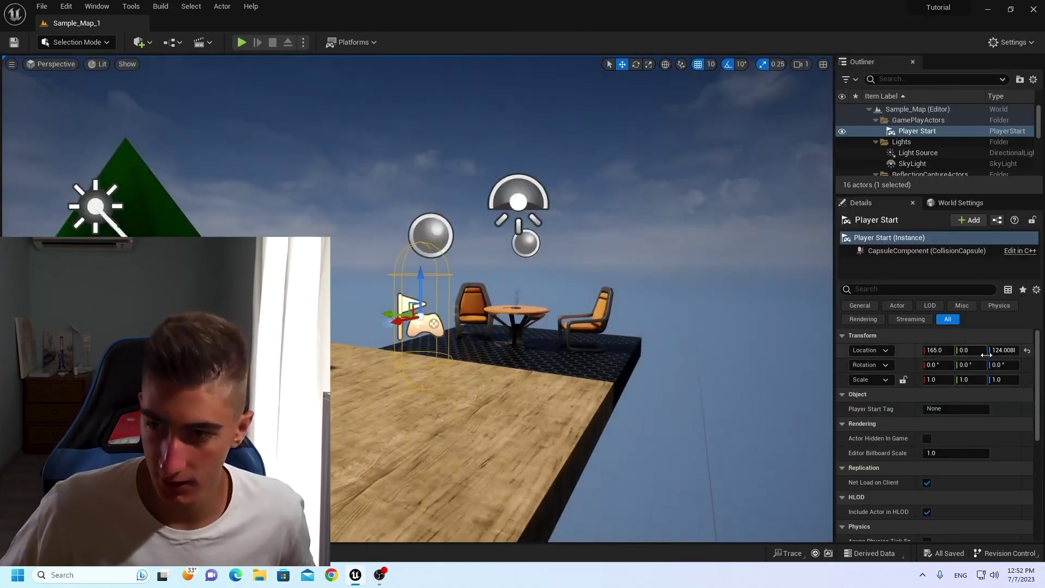
Set the Player Start actor's Z location to 125 in the level editor and focus the view on it.
type("125")
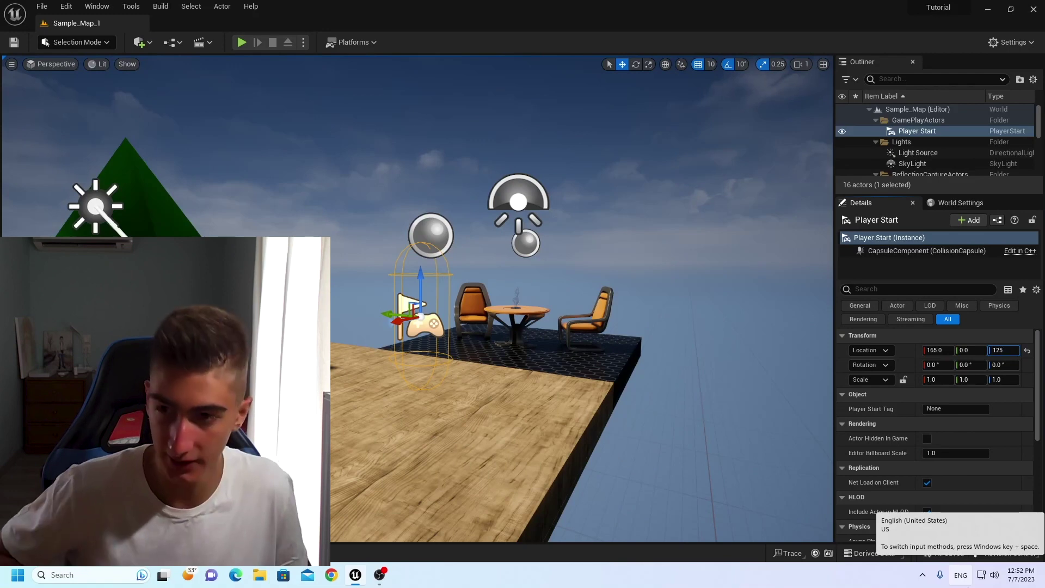
key("Return")
key("f")
key("ctrl+space")
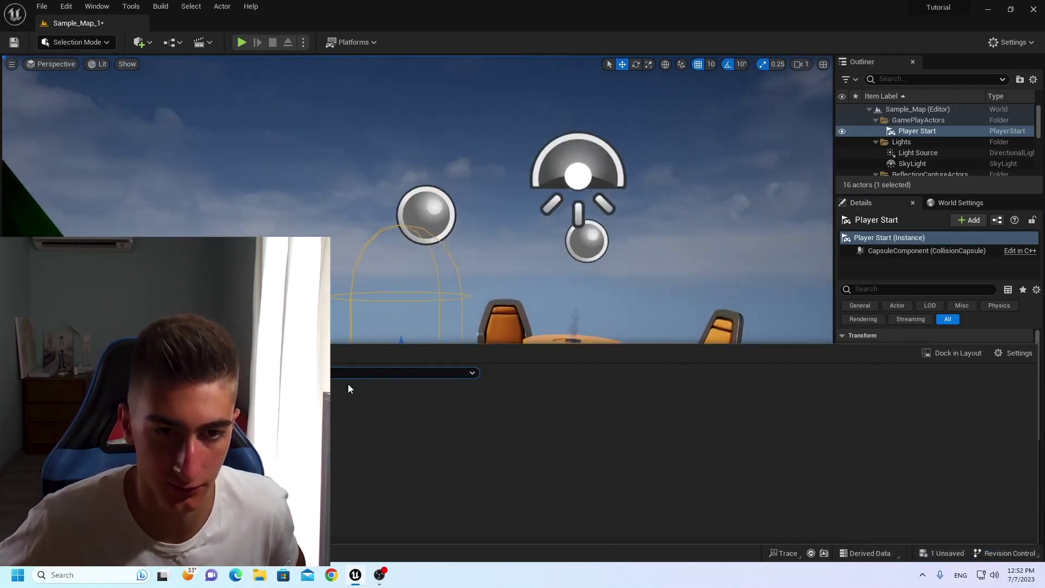
Reopen the level blueprint of Sample_Map_1 and select the Spawn Point node.
left_click(178, 43)
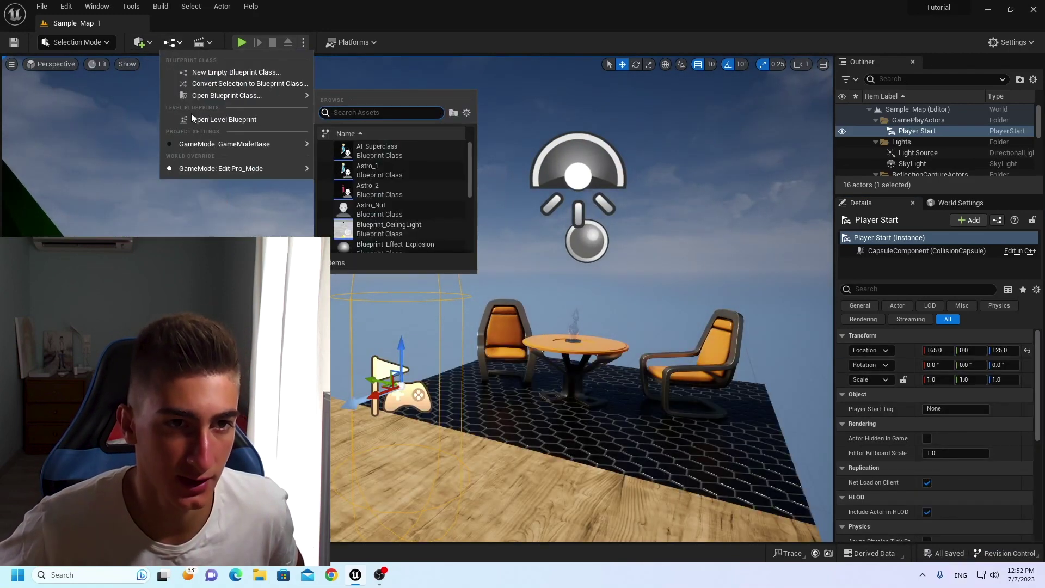
left_click(191, 113)
left_click(396, 343)
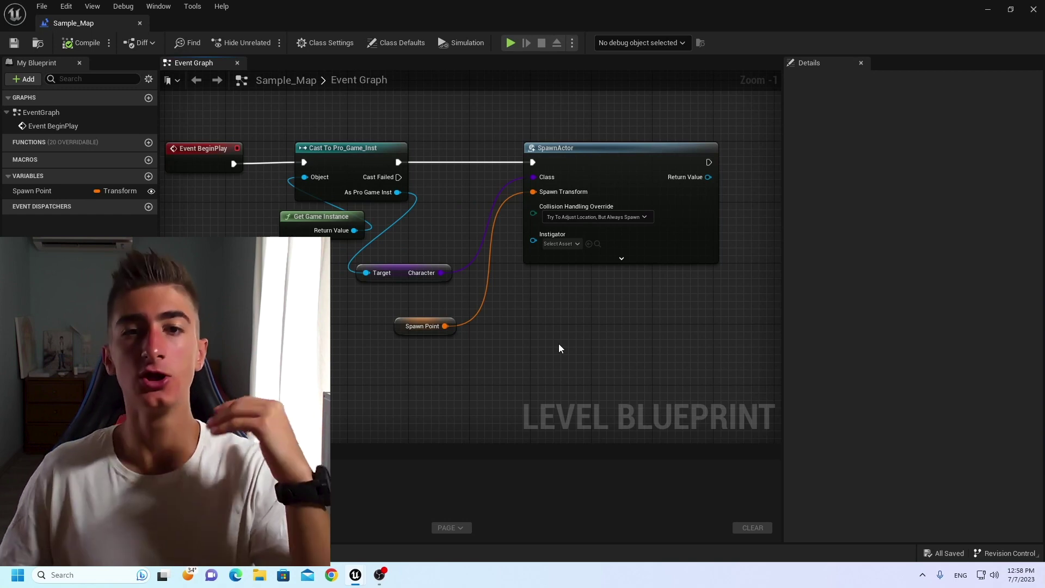
Add a Possess node taking SpawnActor's Return Value as In Pawn, and align it beside SpawnActor on the execution line.
right_click_drag(608, 84, 468, 187)
scroll(455, 199, "up", 1)
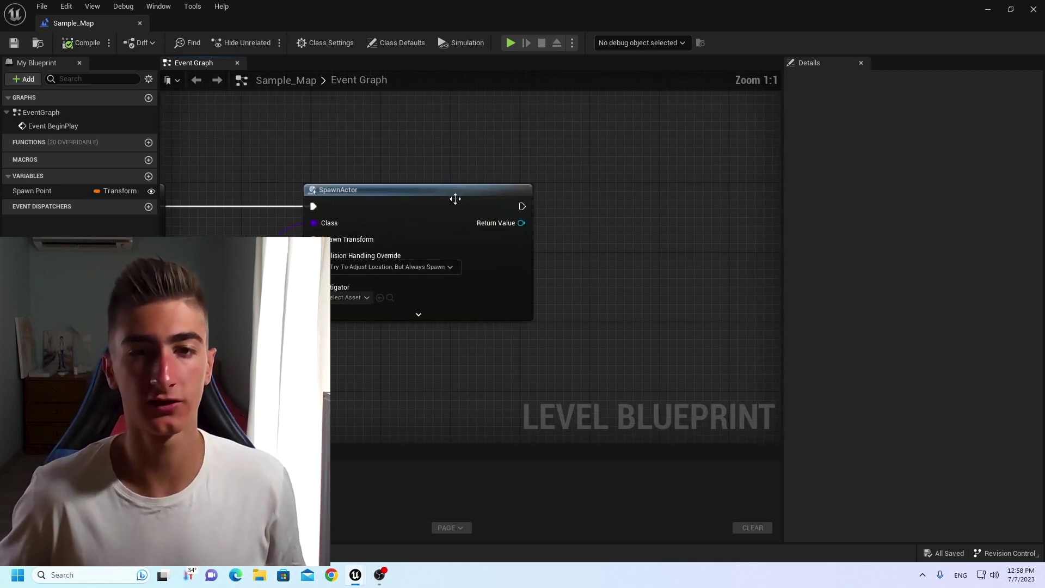
left_click_drag(520, 223, 612, 224)
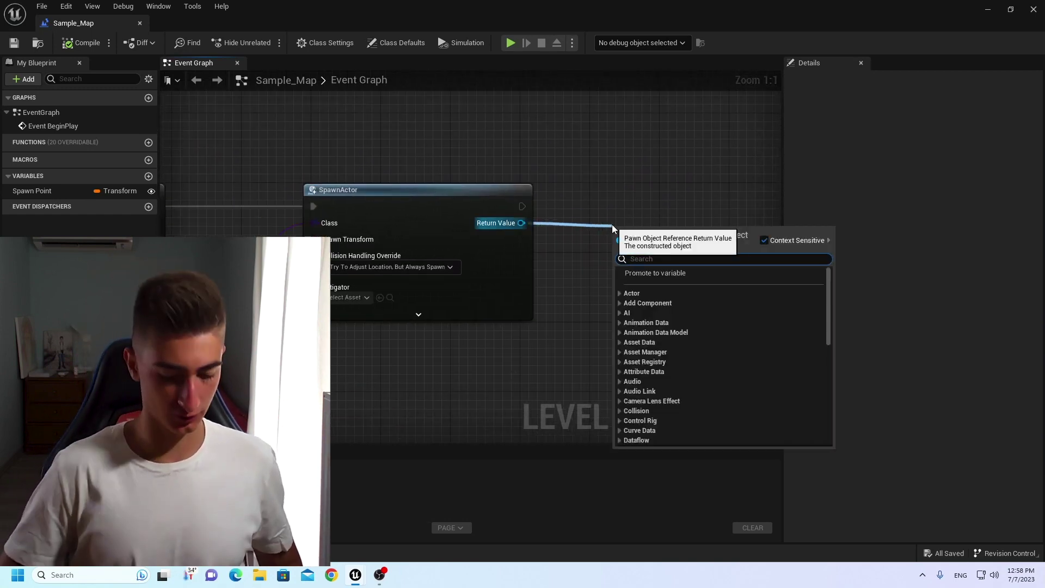
type("Possess")
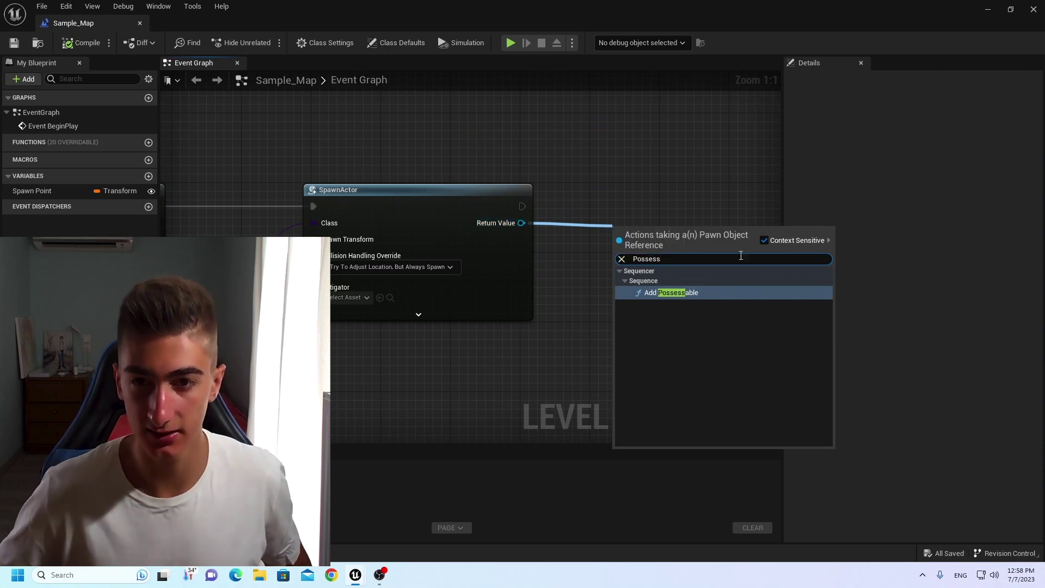
left_click(765, 240)
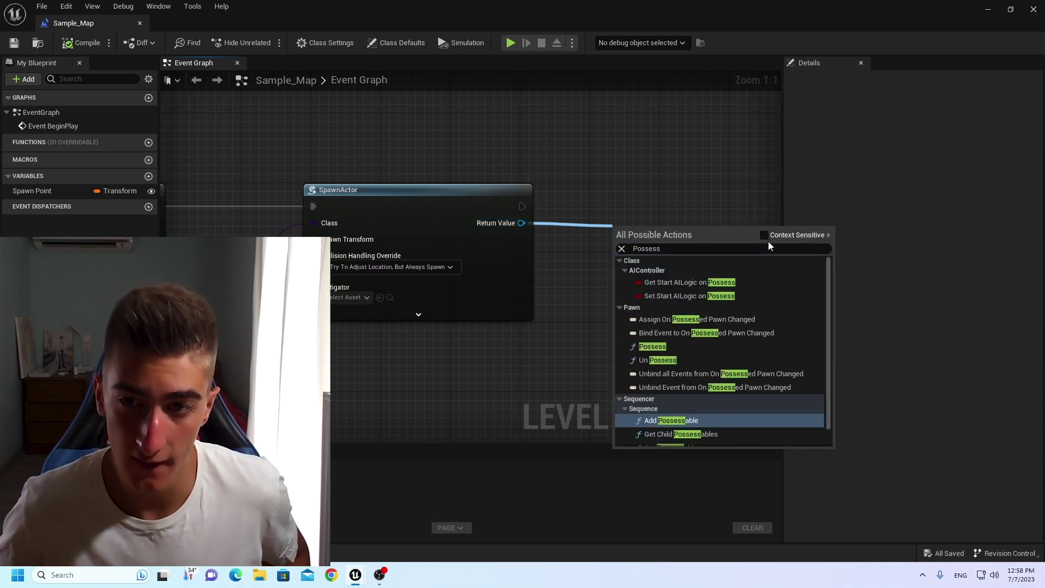
left_click(651, 347)
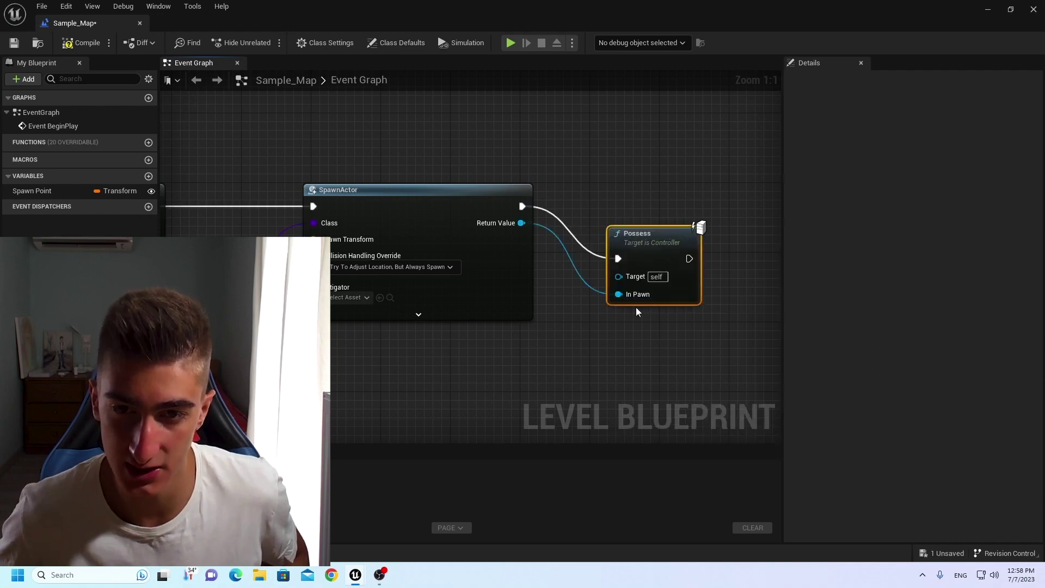
left_click_drag(663, 252, 645, 201)
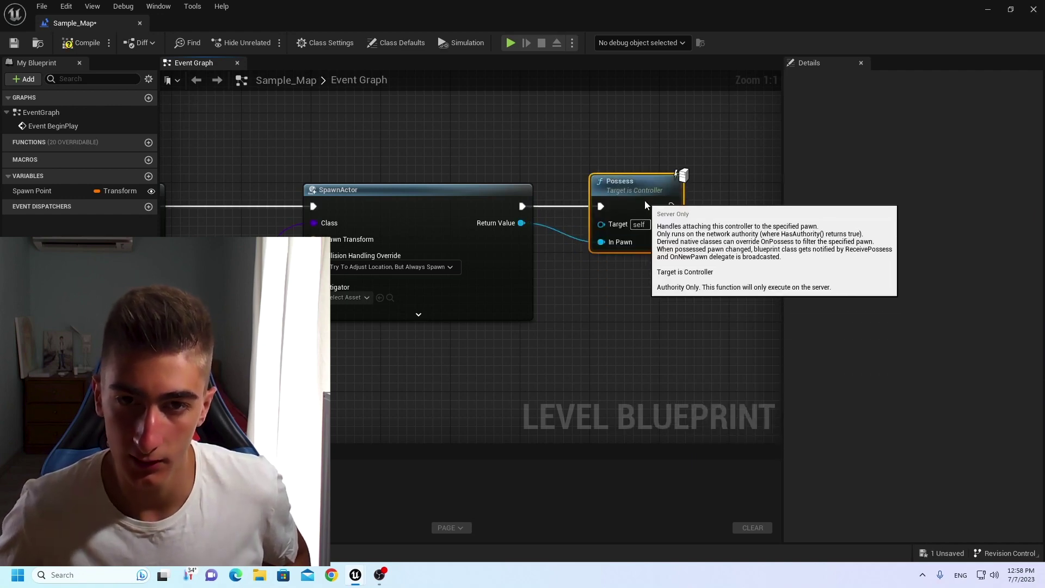
Turn Context Sensitive filtering back on for the graph's node search.
right_click(643, 147)
left_click(808, 157)
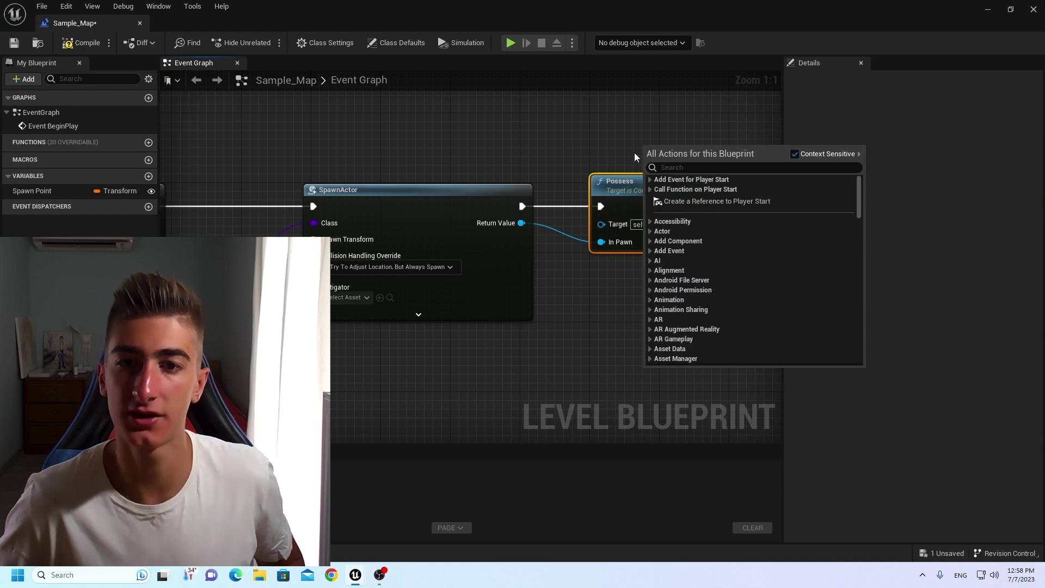
left_click(635, 153)
Connect a Get Player Controller node to Possess's Target, place it above SpawnActor, and compile and save the level blueprint.
right_click_drag(592, 227, 644, 297)
left_click_drag(645, 297, 512, 224)
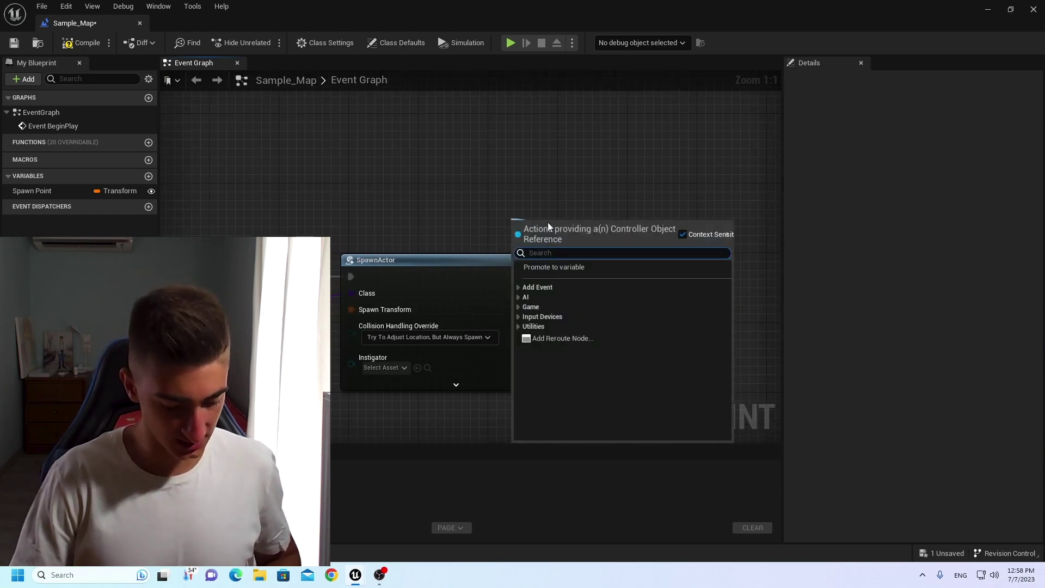
type("GetPlayer")
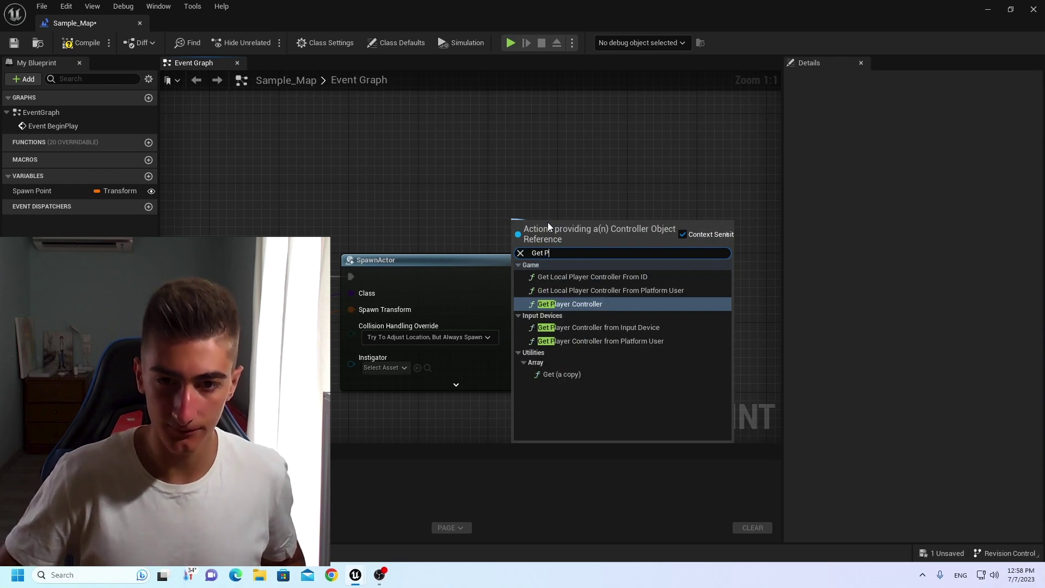
key("Return")
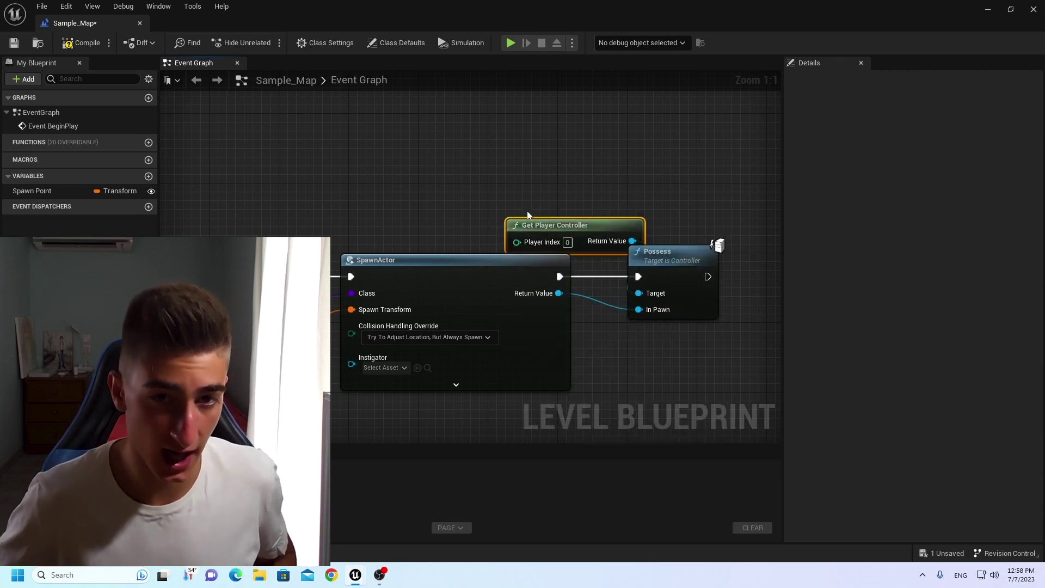
left_click_drag(548, 223, 476, 218)
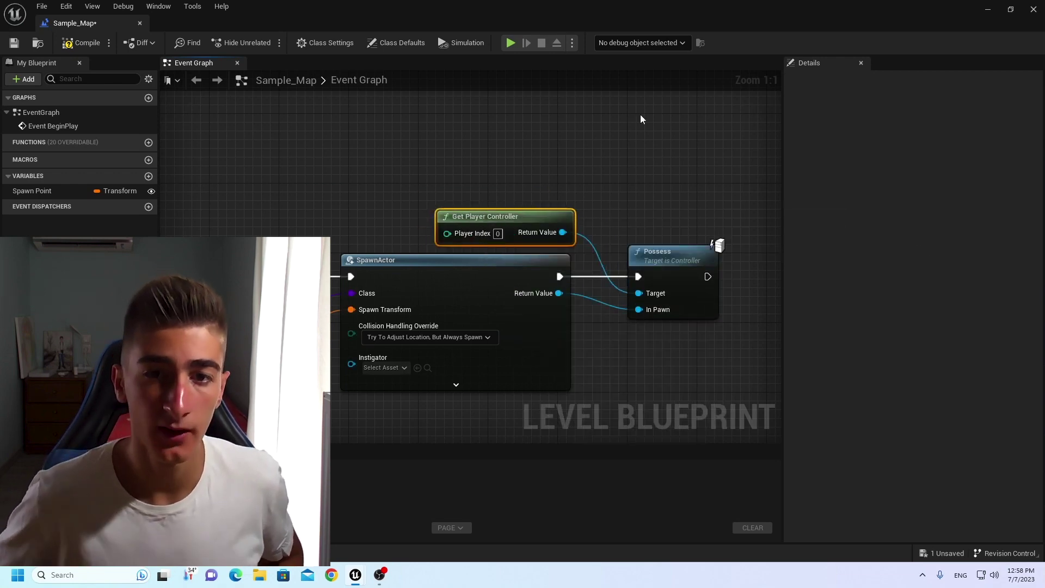
left_click(82, 42)
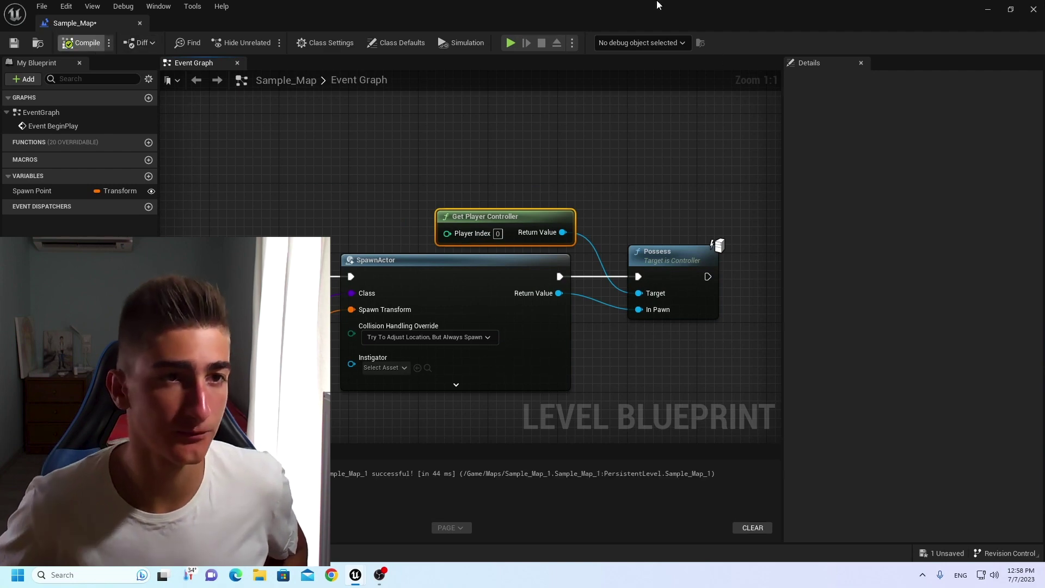
left_click(762, 527)
Set SpawnActor's Collision Handling Override to Default.
scroll(590, 170, "down", 3)
scroll(586, 163, "up", 3)
scroll(575, 143, "down", 4)
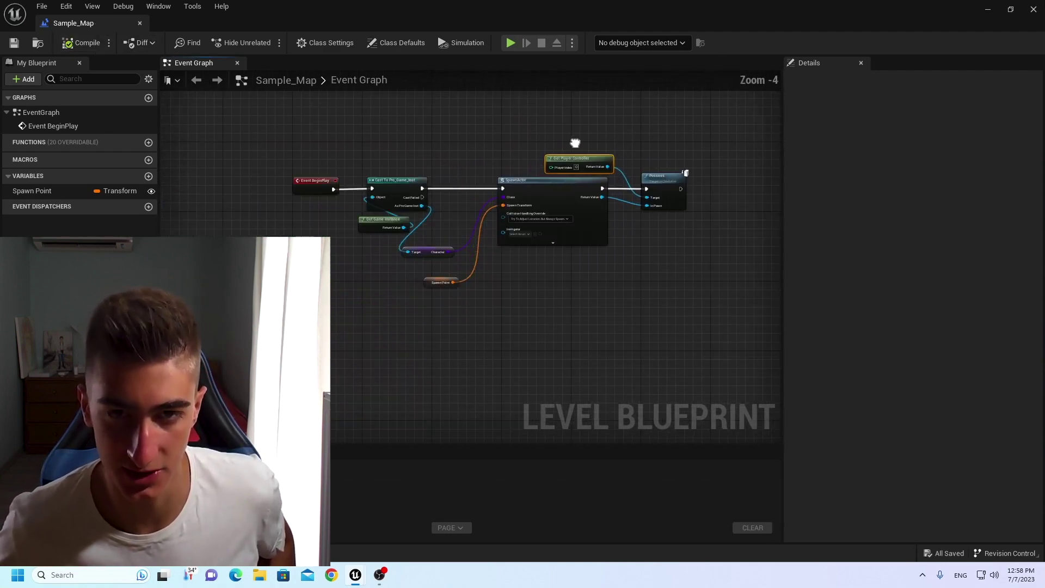
scroll(575, 143, "up", 2)
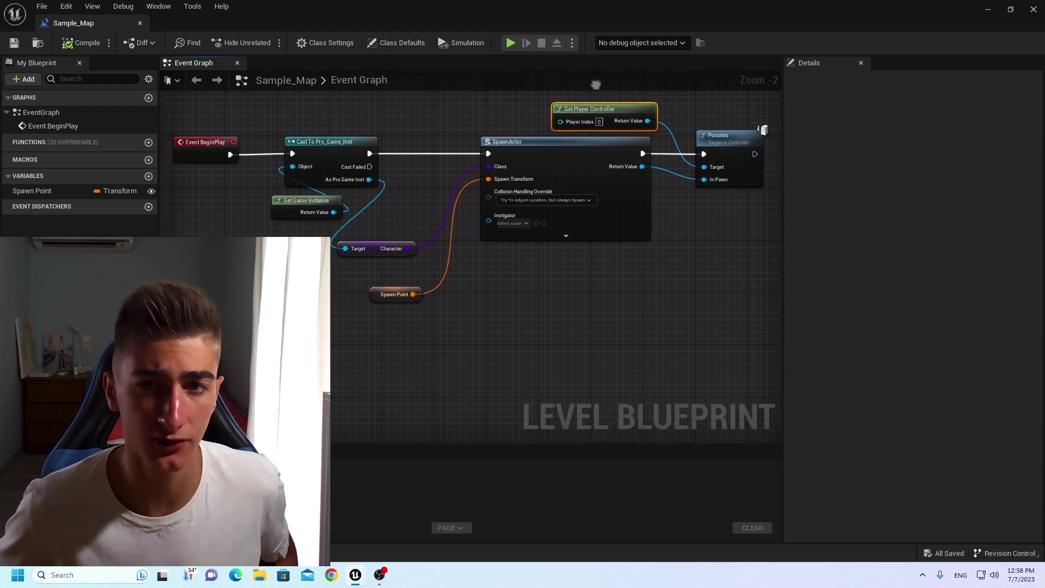
right_click_drag(596, 85, 590, 168)
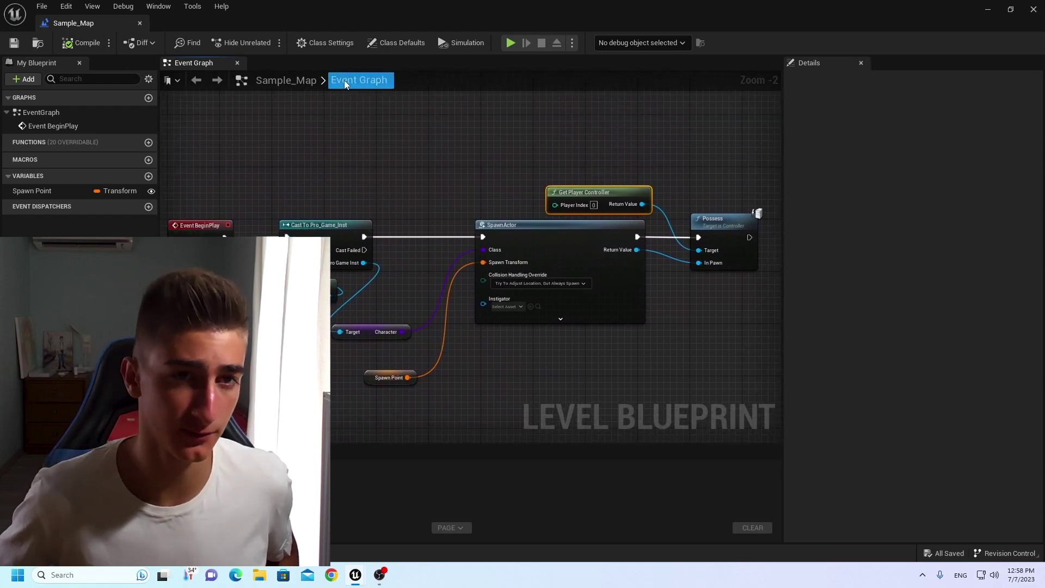
scroll(539, 287, "up", 2)
left_click(523, 283)
left_click(505, 296)
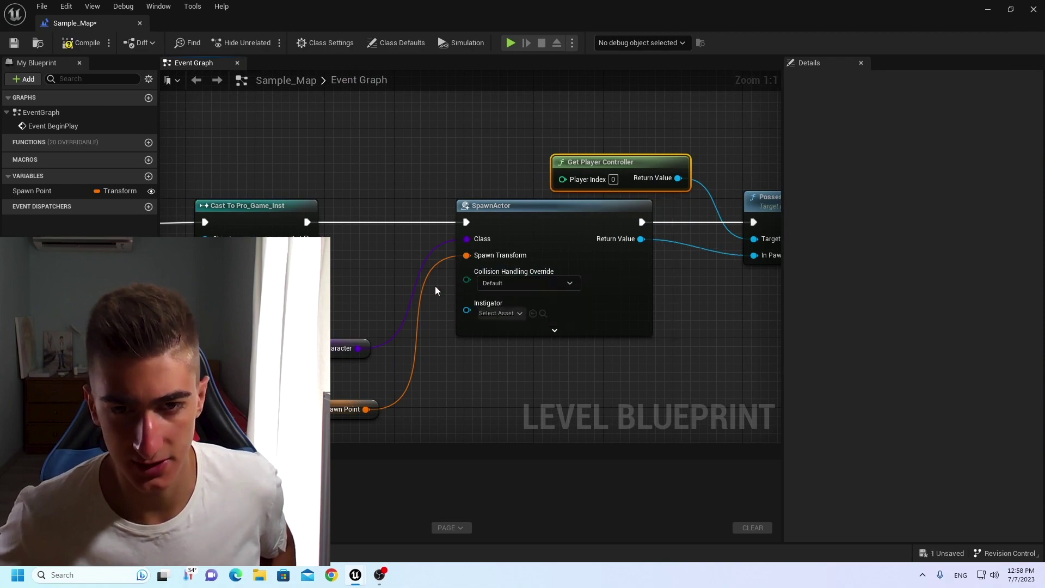
scroll(435, 286, "down", 7)
scroll(381, 234, "up", 4)
right_click_drag(358, 227, 384, 172)
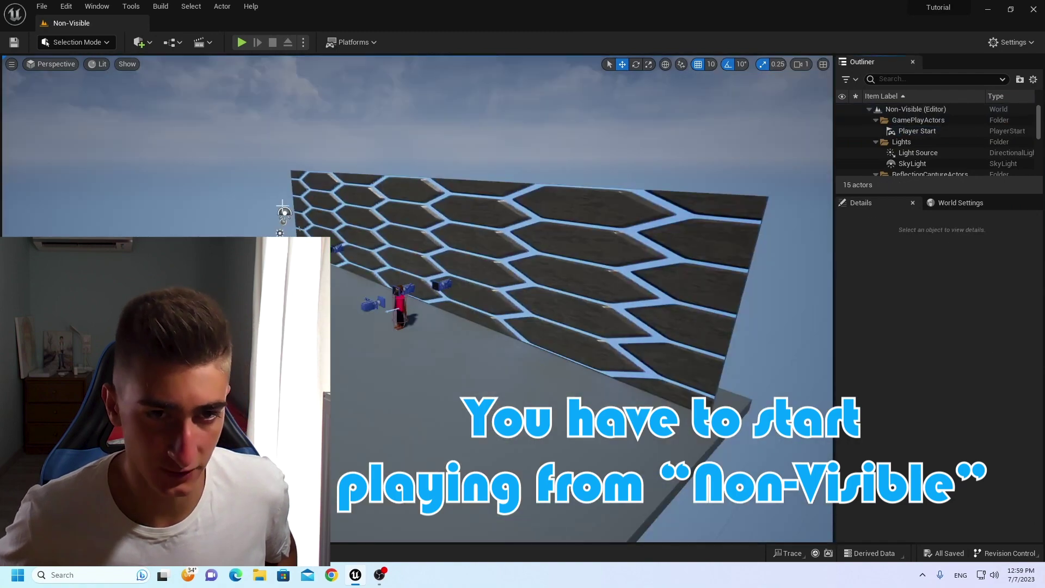
Playtest from the Non-Visible level, walk the spawned character around Sample_Map, and stop the session.
key("alt+p")
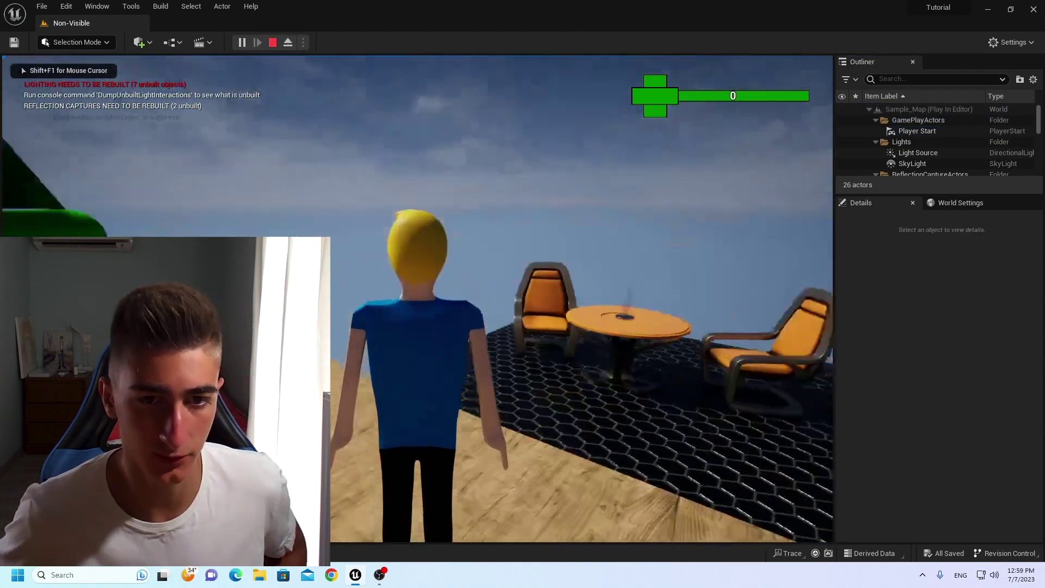
key("w")
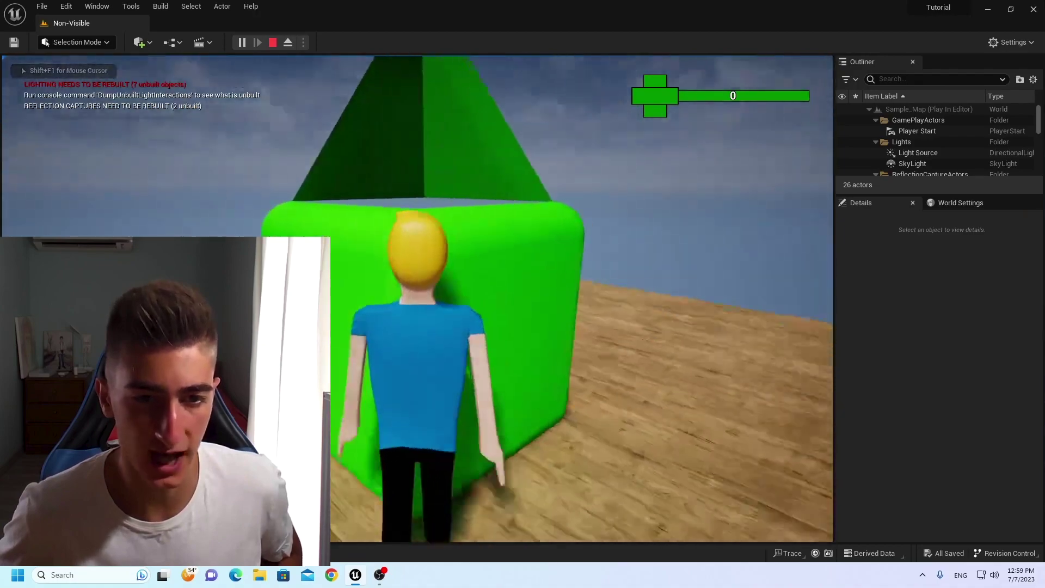
key("w")
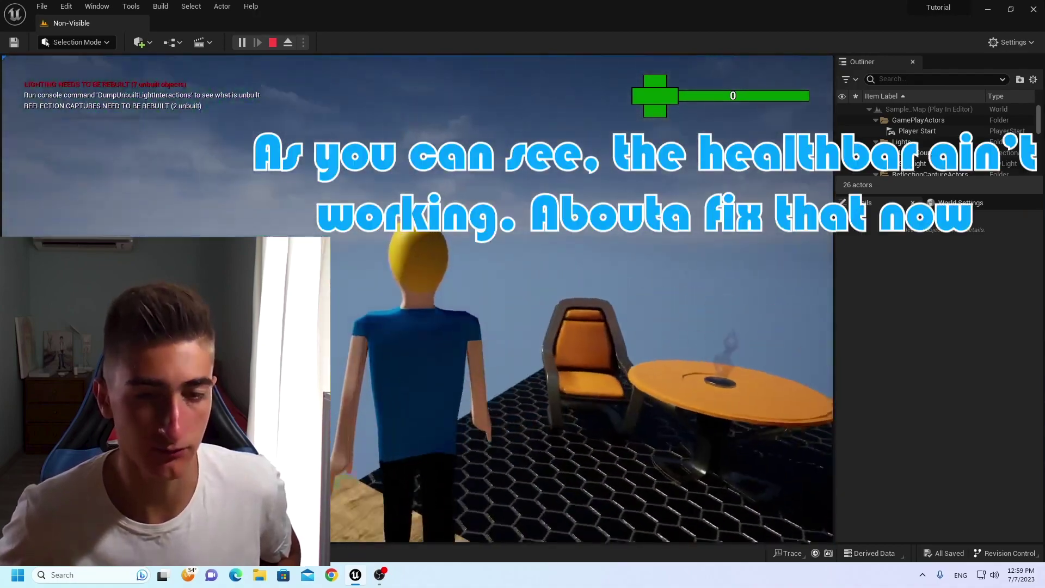
key("w")
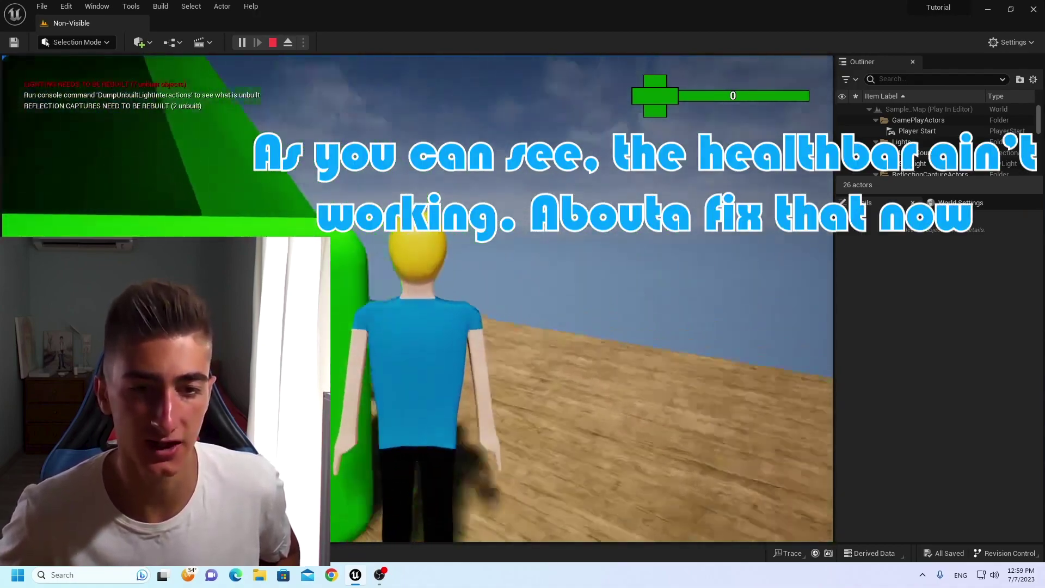
key("w")
key("Escape")
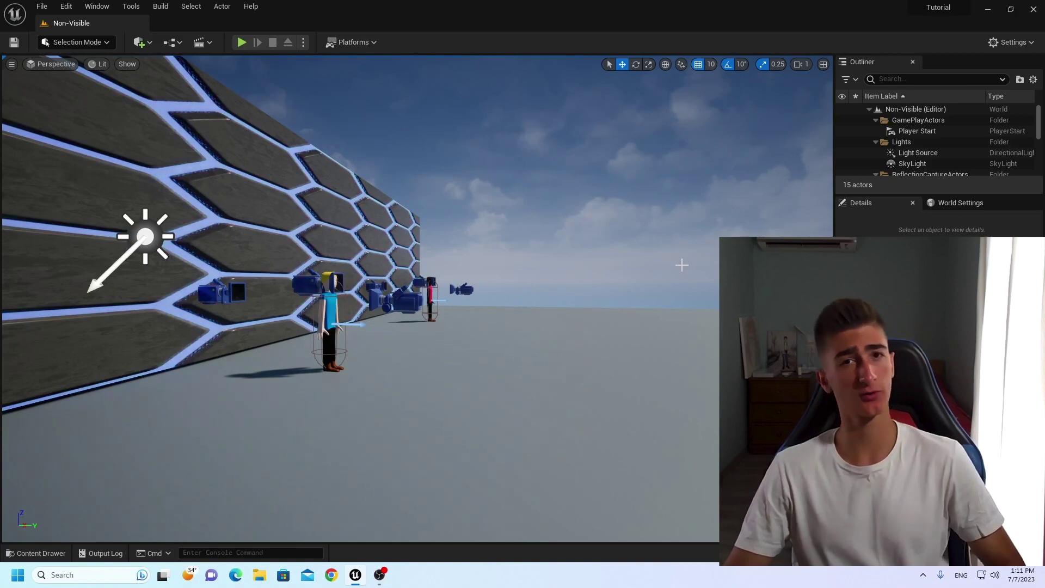
right_click_drag(615, 226, 643, 247)
right_click_drag(417, 299, 653, 284)
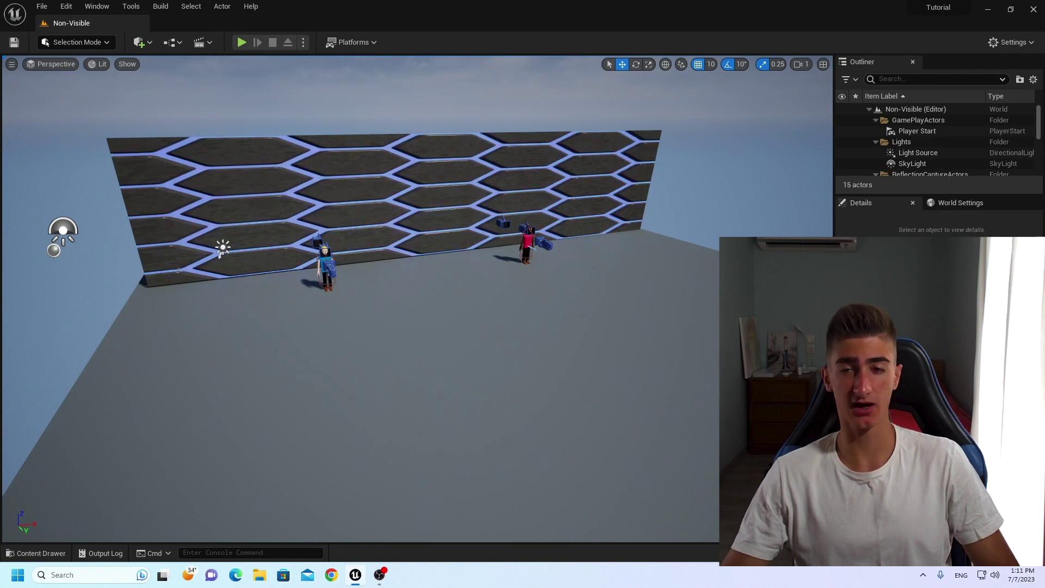
right_click_drag(381, 326, 490, 327)
Show the level's World Settings and open the Pro_Mode blueprint from the Blueprints folder.
left_click(938, 206)
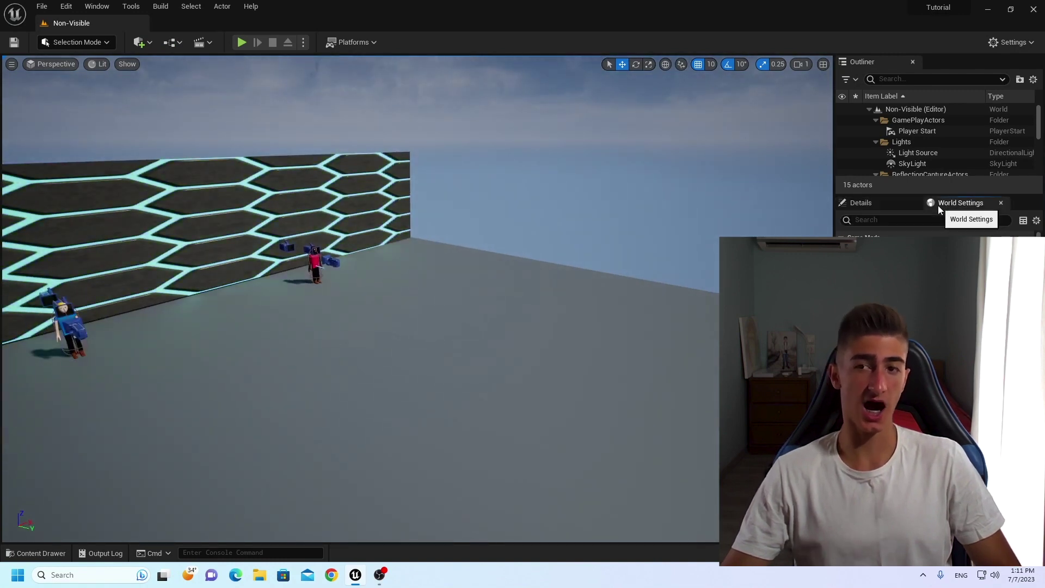
key("ctrl+space")
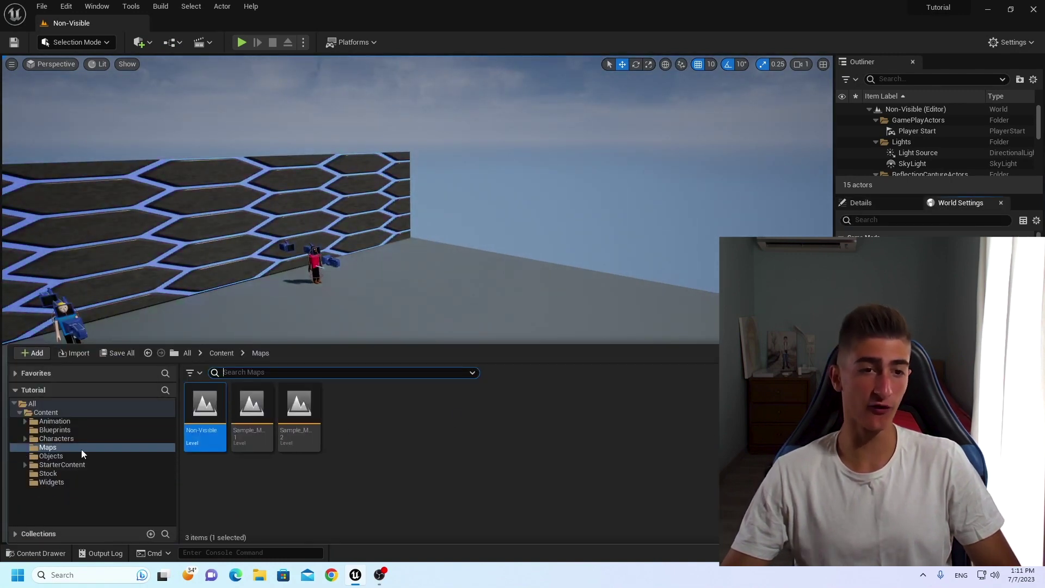
left_click(56, 430)
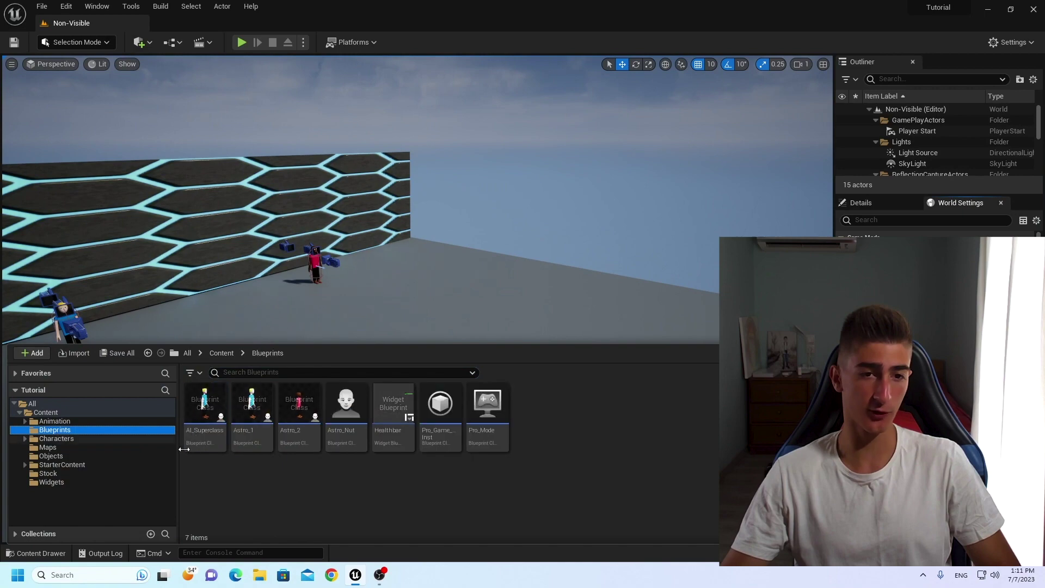
double_click(481, 415)
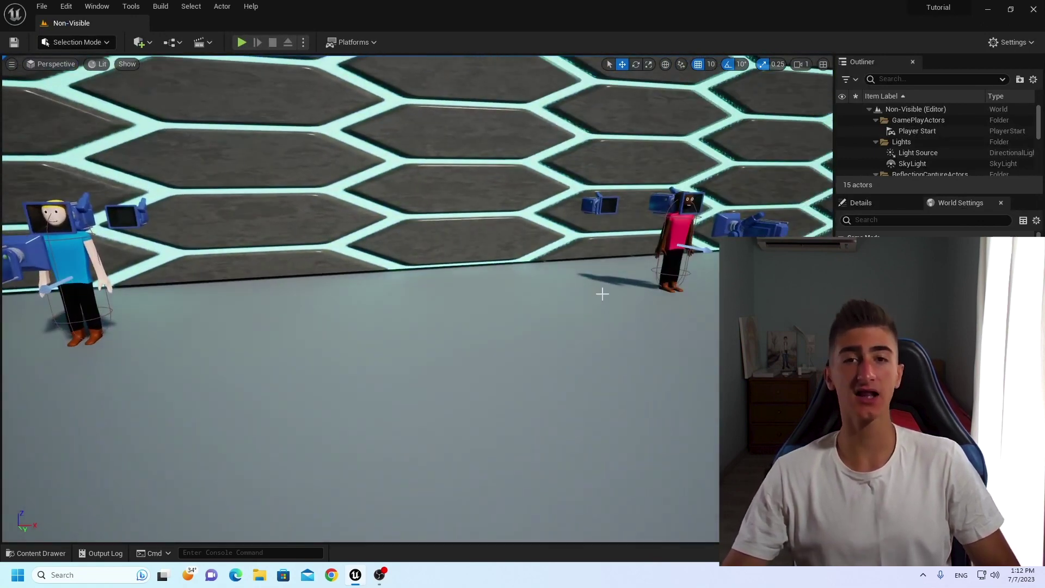
Open the Healthbar widget from the Blueprints folder and examine its Get Percent function and the Event Construct logic in its event graph.
left_click(36, 553)
left_click(52, 483)
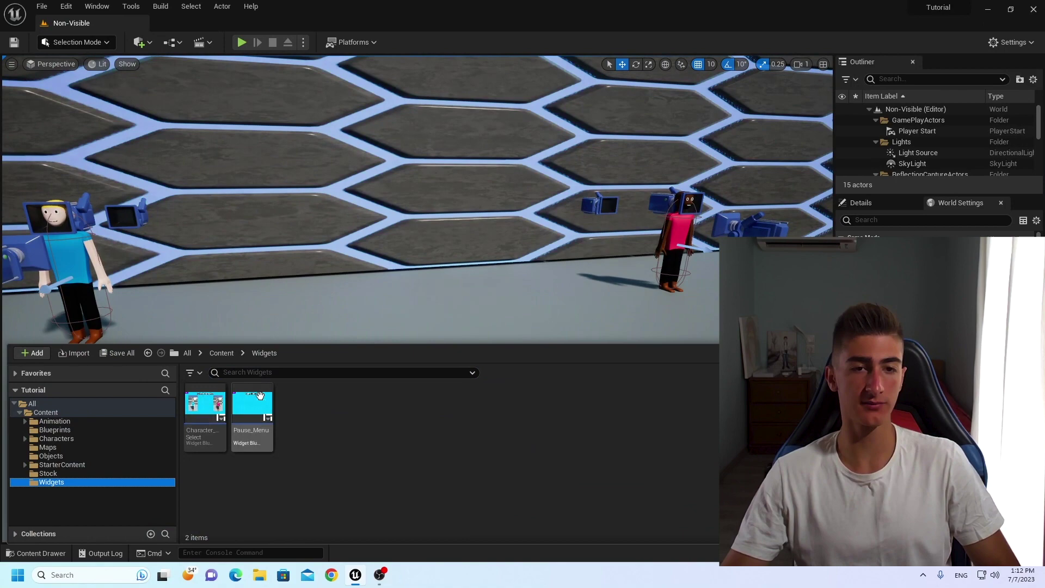
left_click(61, 430)
double_click(396, 408)
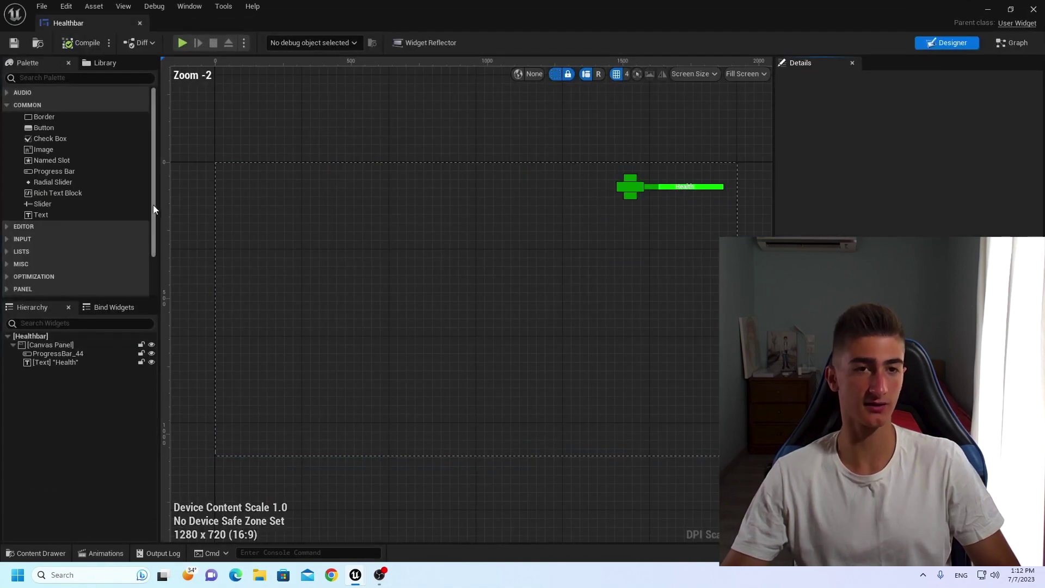
left_click(1006, 43)
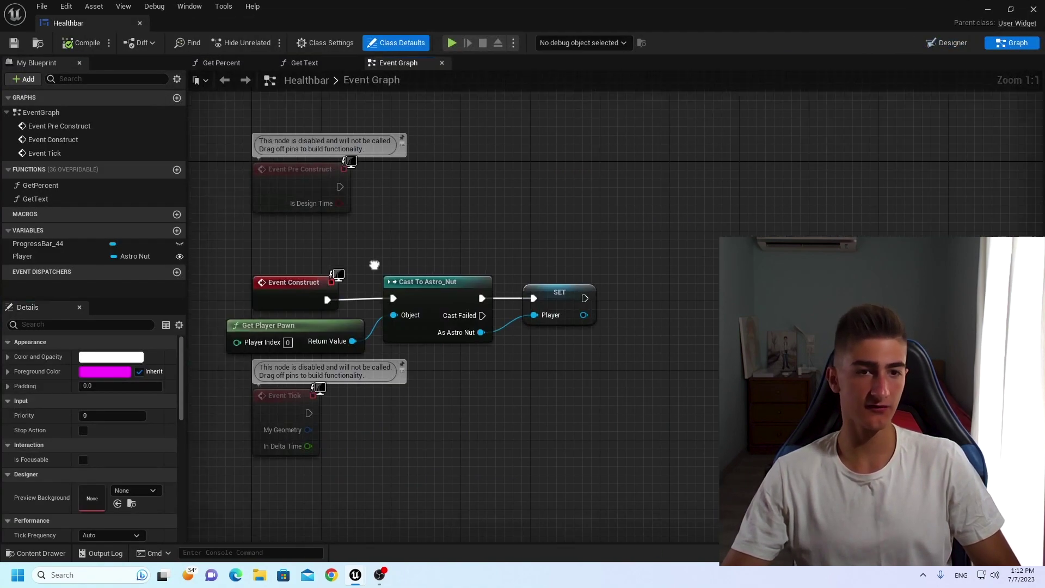
left_click(222, 63)
left_click(397, 63)
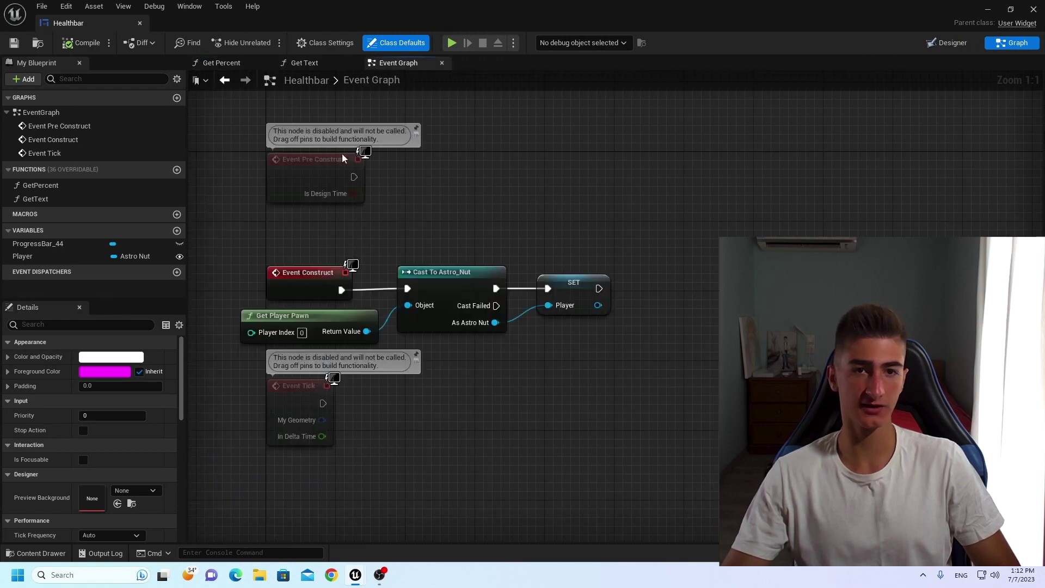
right_click_drag(320, 389, 408, 369)
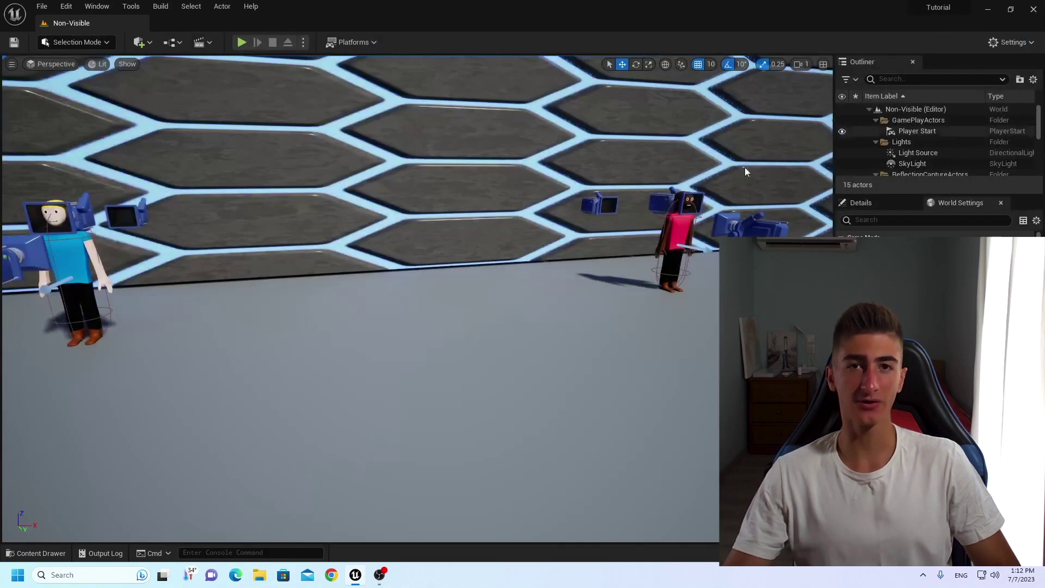
right_click_drag(359, 305, 8, 182)
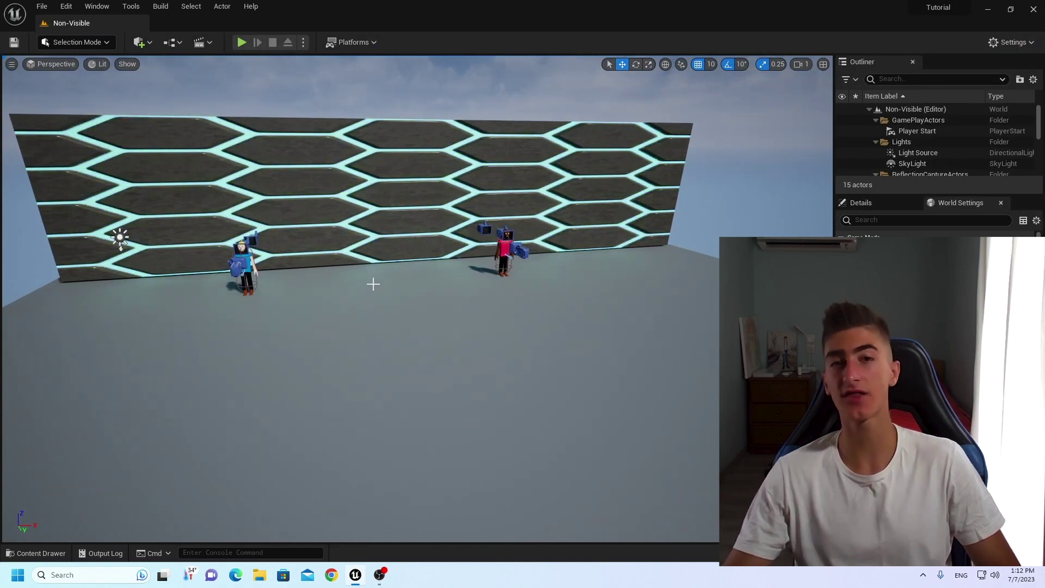
right_click_drag(372, 284, 554, 299)
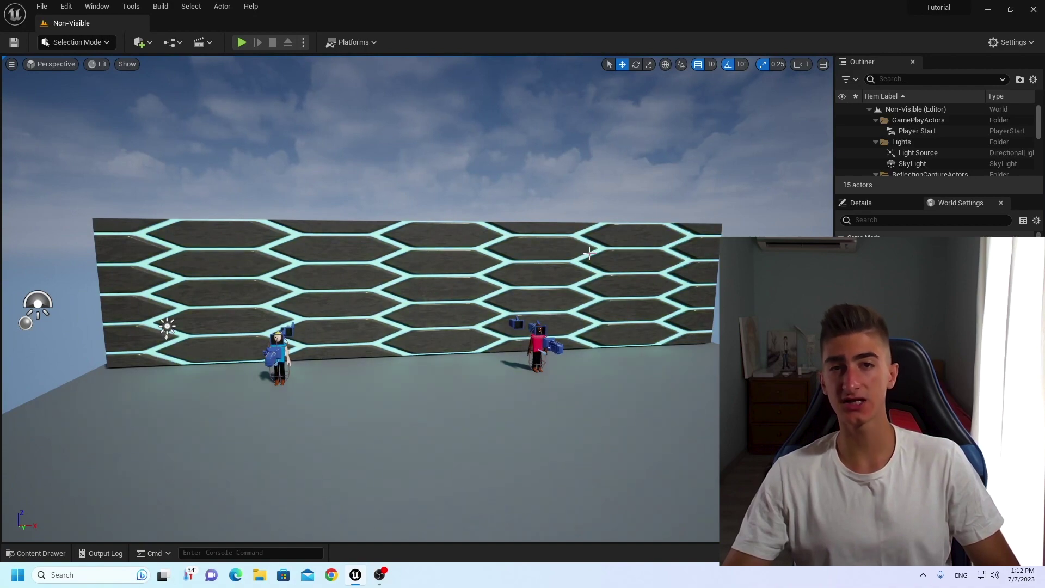
right_click_drag(589, 252, 452, 294)
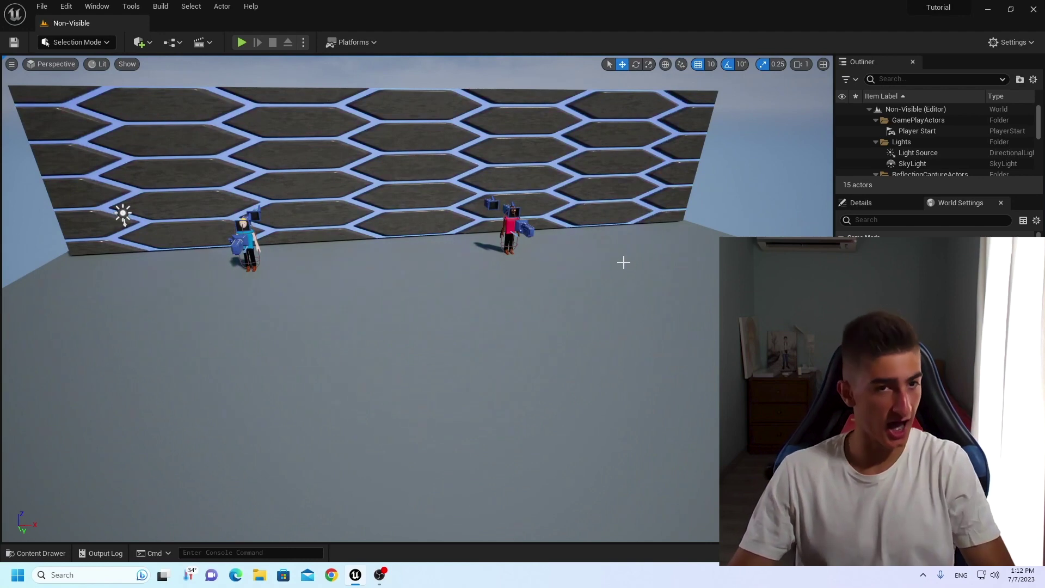
right_click_drag(618, 264, 621, 268)
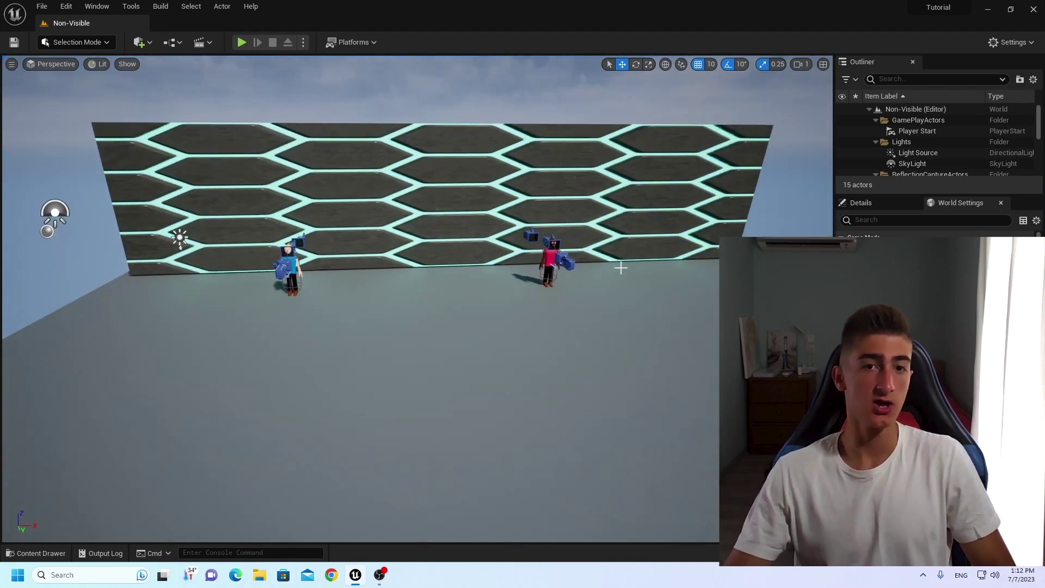
Open the Astro_Nut blueprint and examine the BeginPlay Sequence outputs and the level-name check against Sample_Map_1.
key("ctrl+space")
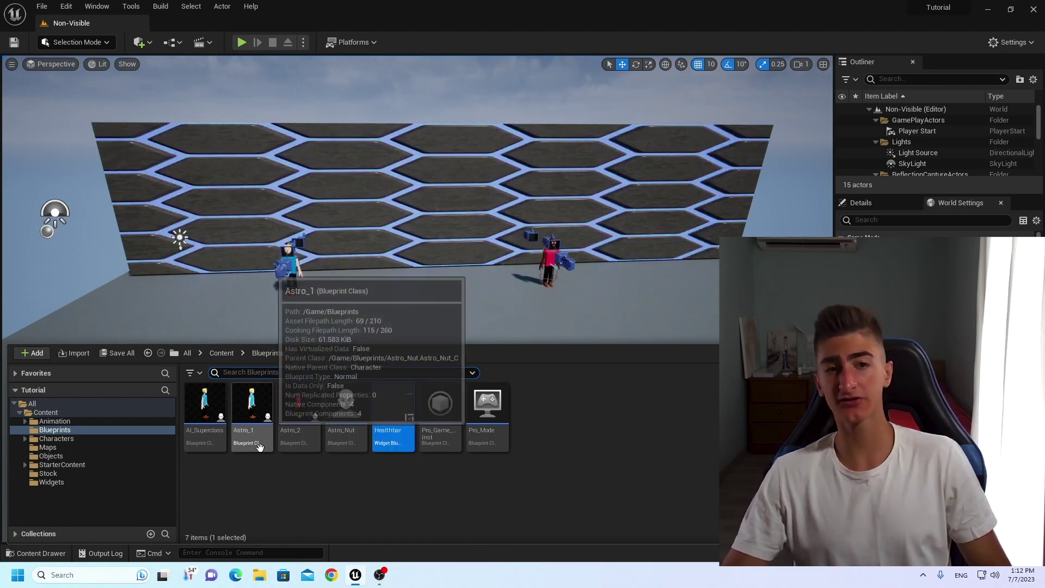
left_click(248, 491)
double_click(346, 409)
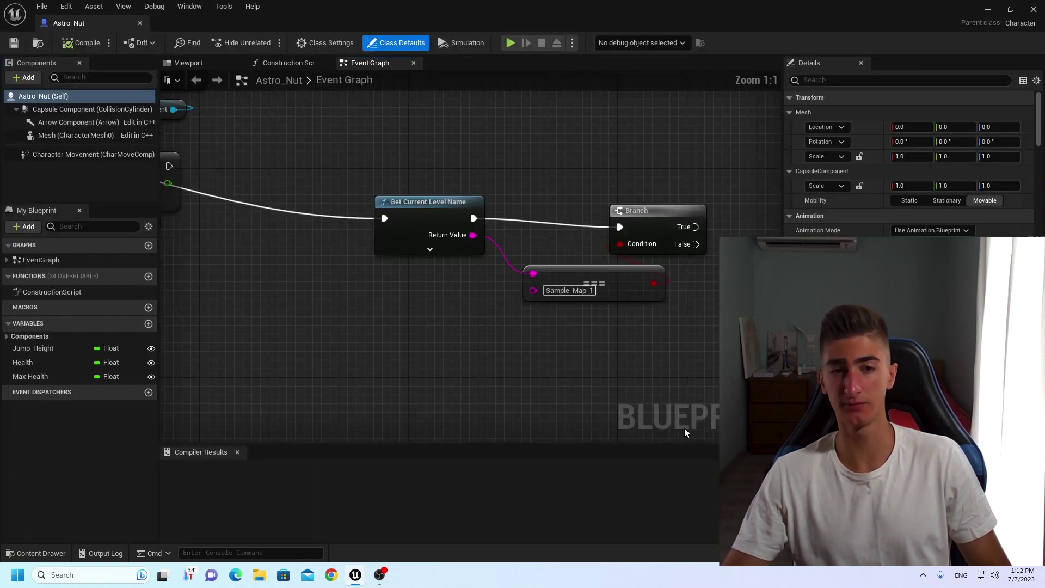
right_click_drag(426, 287, 683, 313)
scroll(680, 316, "down", 3)
scroll(541, 365, "up", 3)
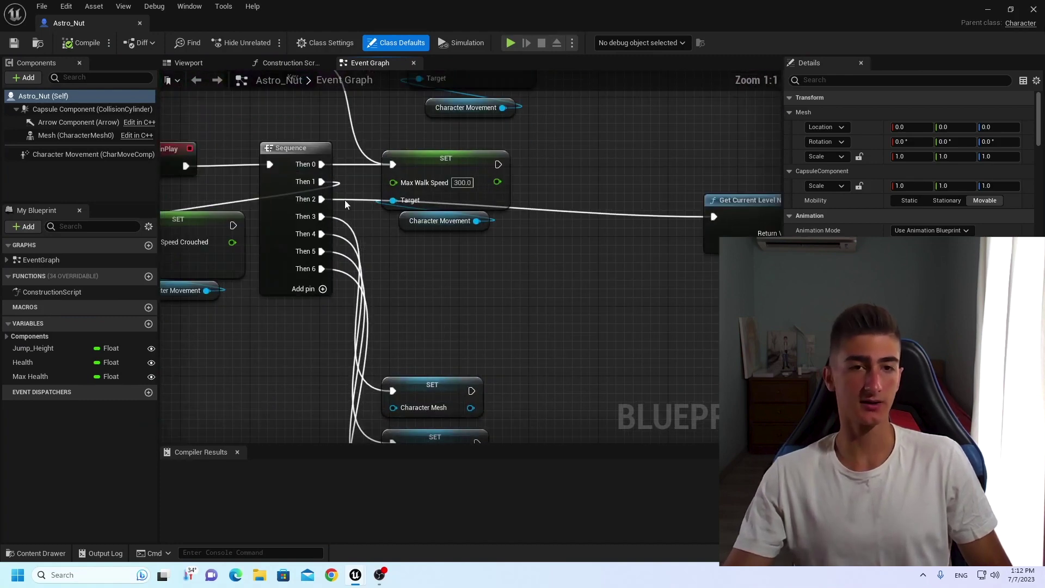
right_click_drag(163, 152, 232, 173)
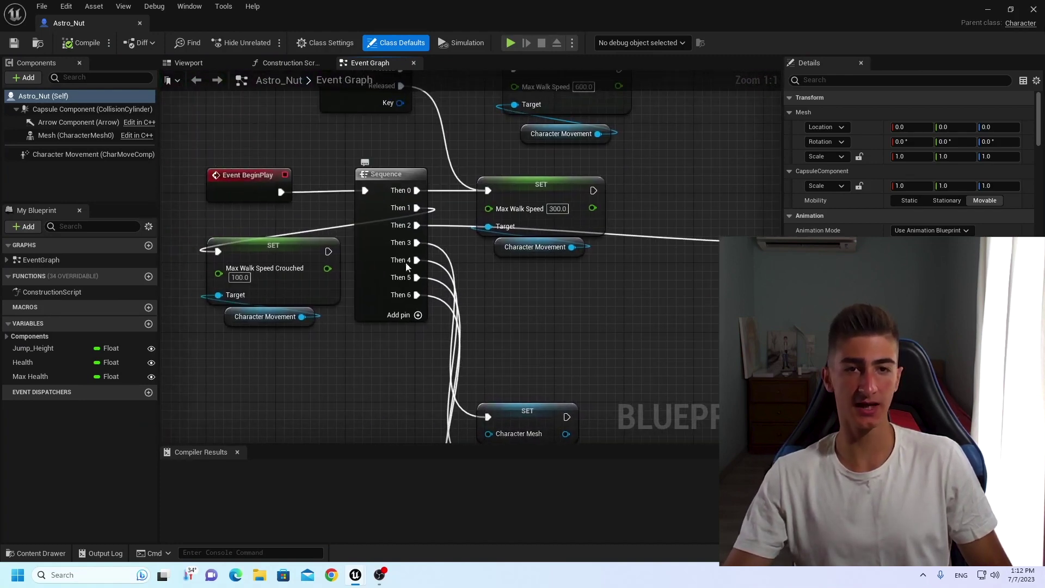
right_click_drag(646, 246, 390, 263)
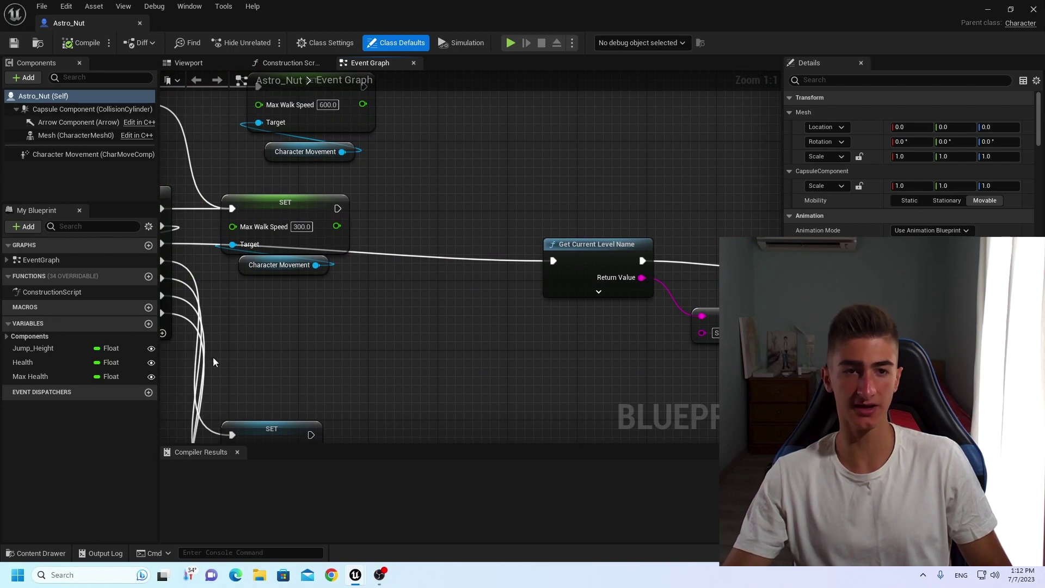
right_click_drag(388, 347, 492, 334)
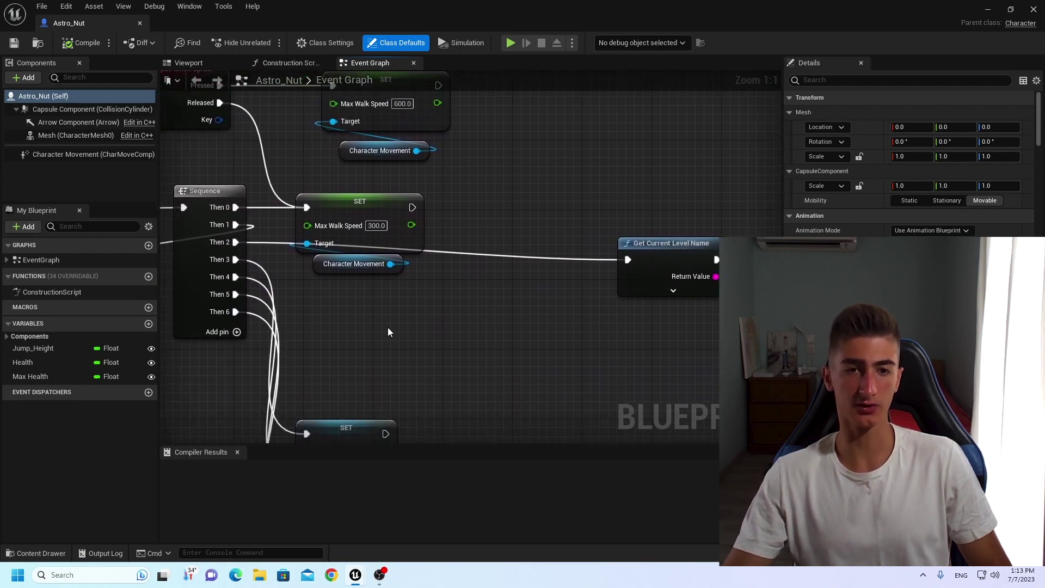
left_click_drag(350, 315, 498, 381)
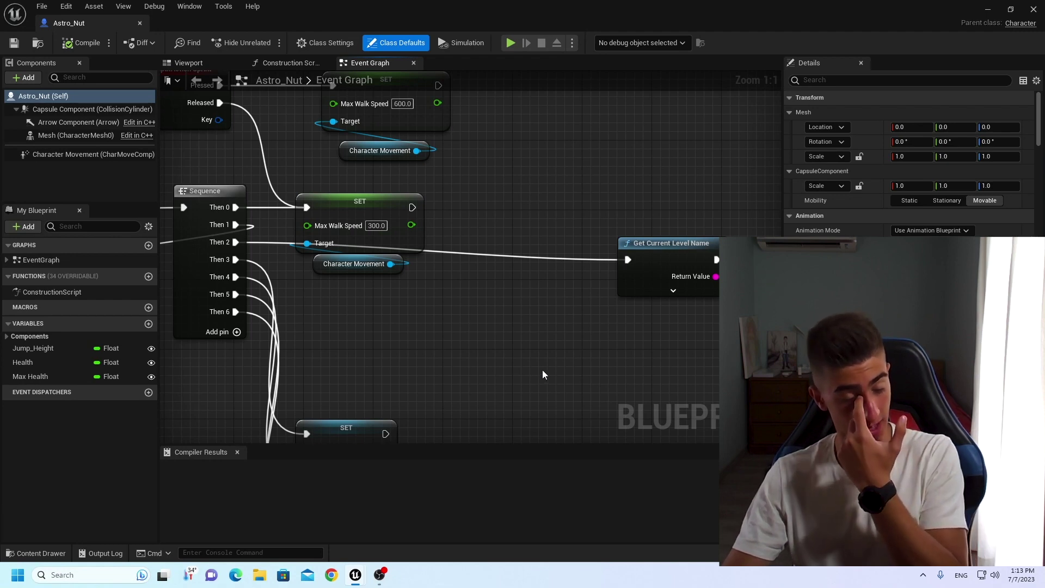
right_click_drag(544, 374, 358, 364)
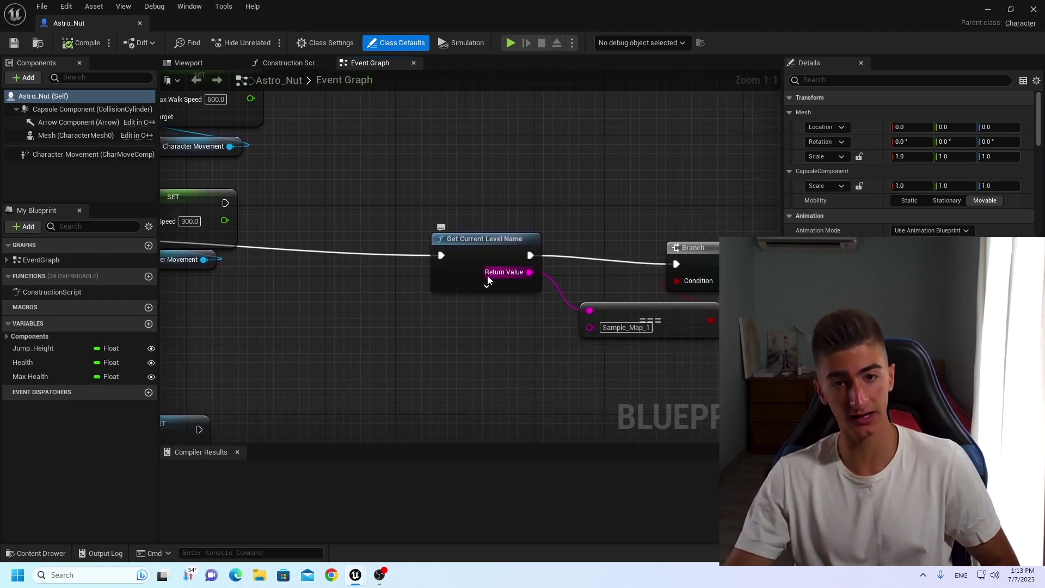
right_click_drag(591, 348, 497, 347)
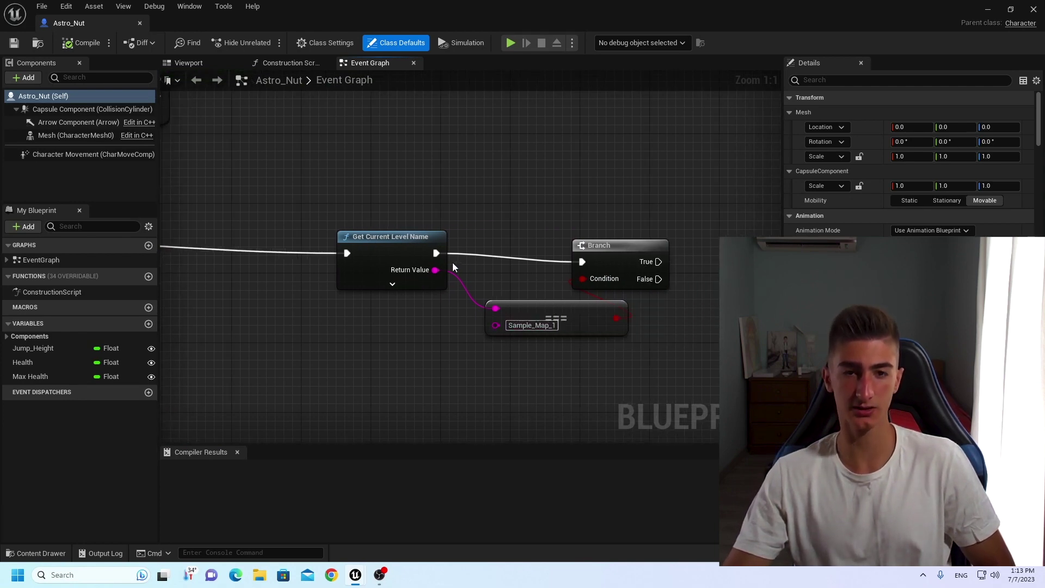
left_click_drag(435, 270, 465, 367)
type("==")
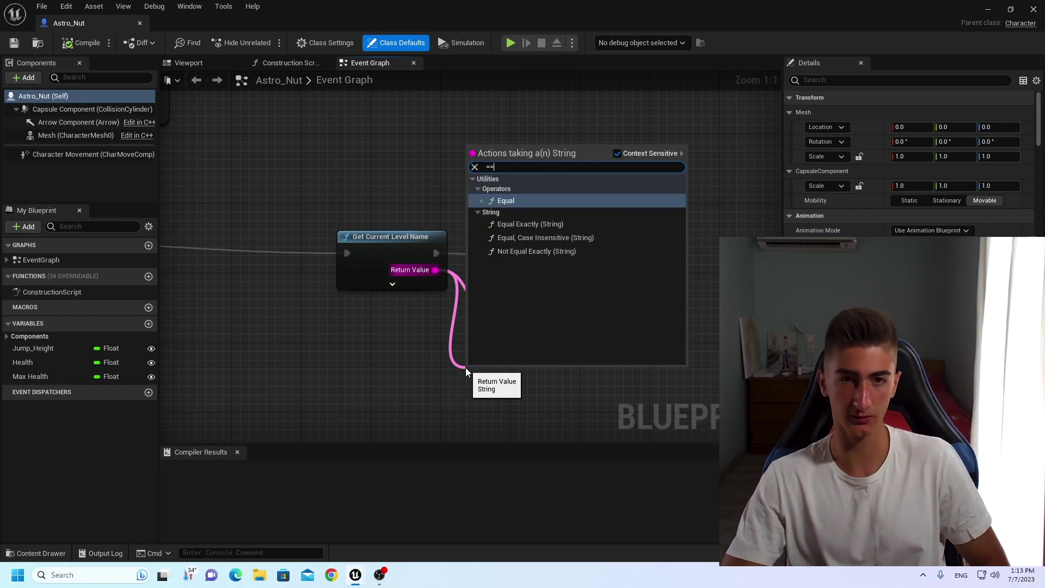
type("=")
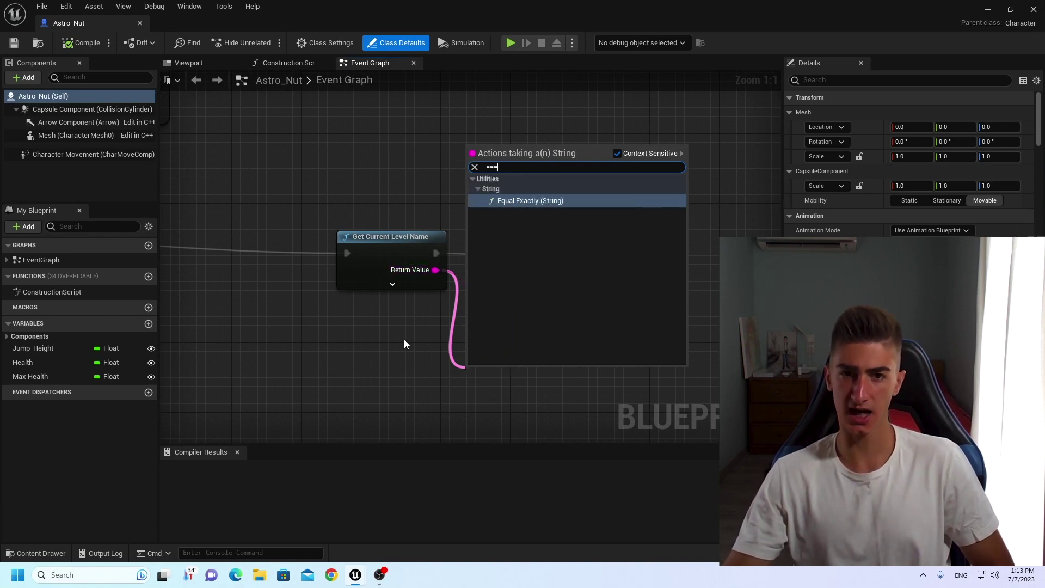
key("Return")
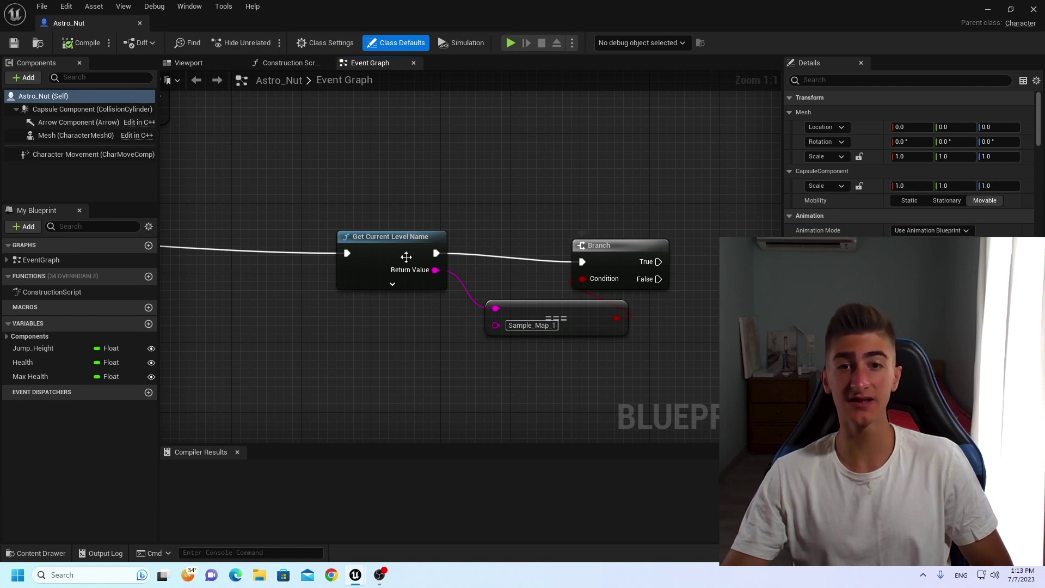
Delete the Get Current Level Name, string comparison and Branch nodes, compile Astro_Nut, and remove the Sequence's unused Then 2 execution pin.
left_click_drag(501, 289, 627, 347)
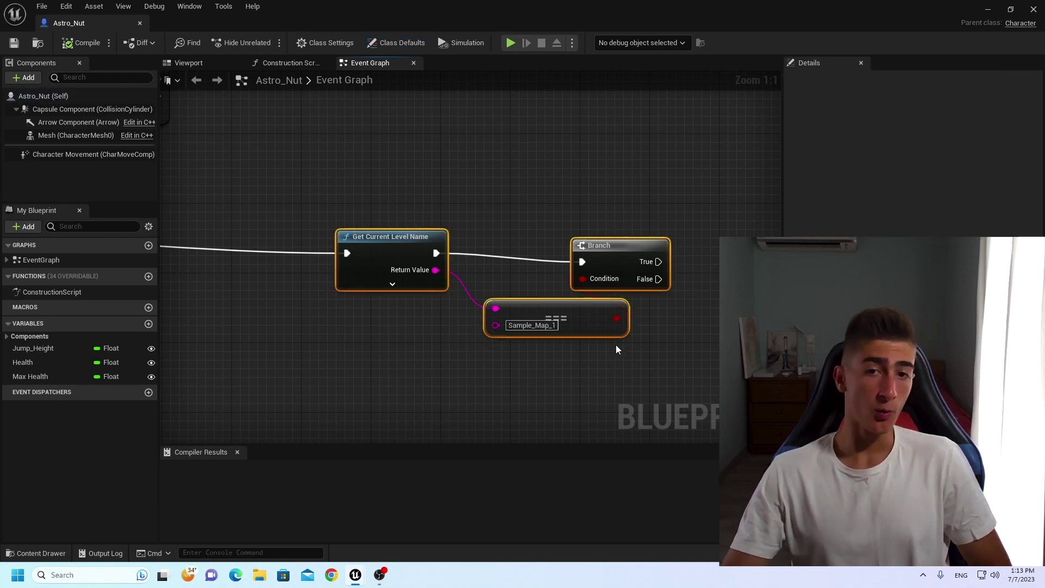
key("Delete")
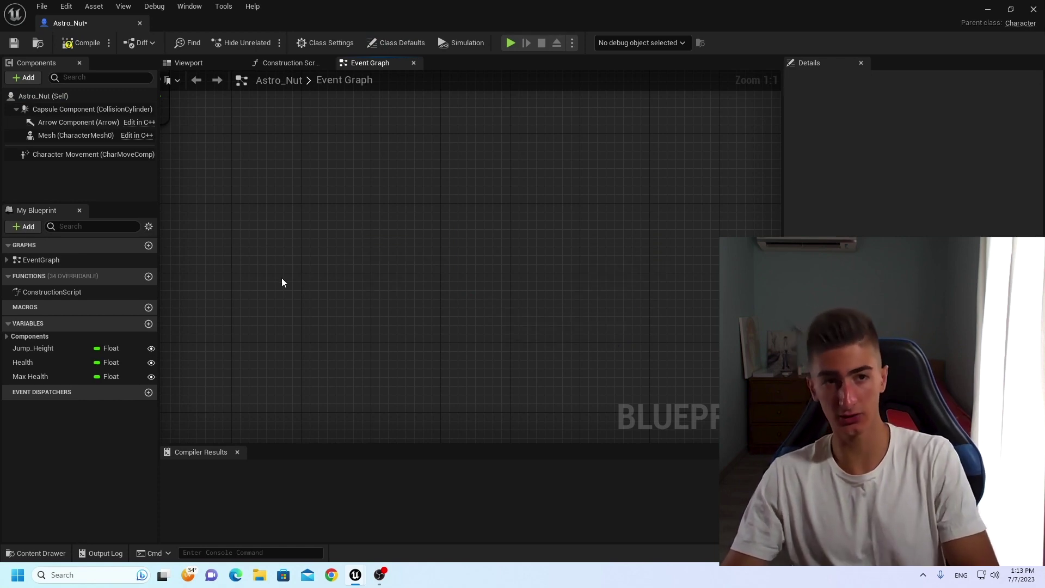
right_click_drag(282, 278, 625, 225)
left_click(81, 48)
right_click(323, 258)
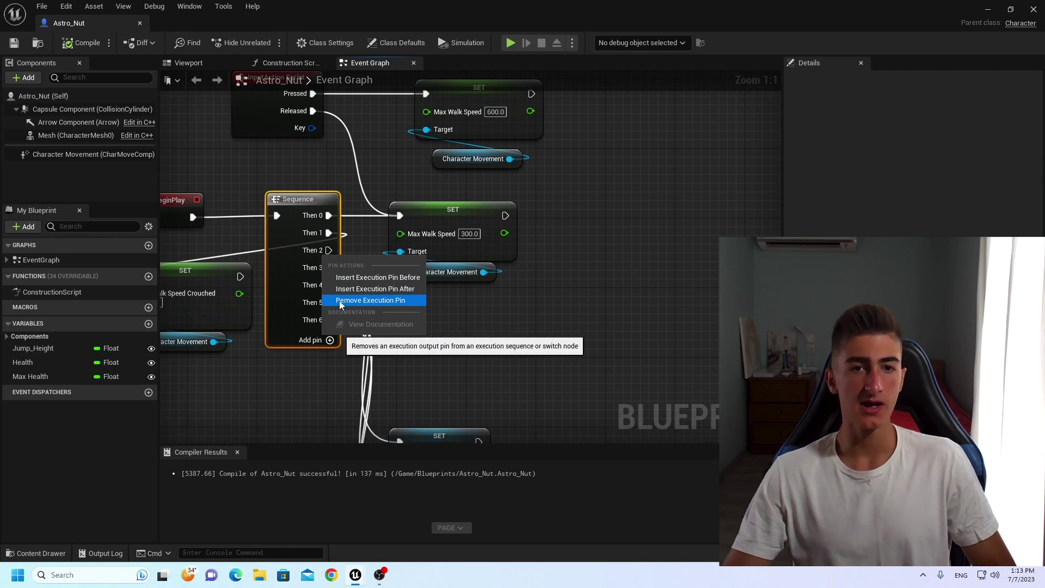
left_click(341, 302)
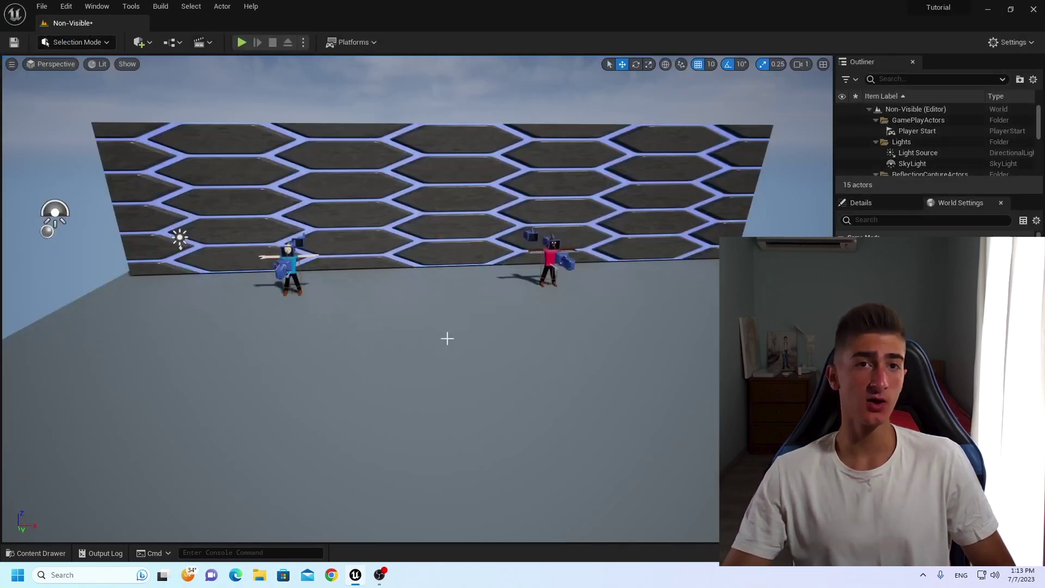
Open the Non-Visible level blueprint, check its BeginPlay widget logic, and close it.
left_click(170, 43)
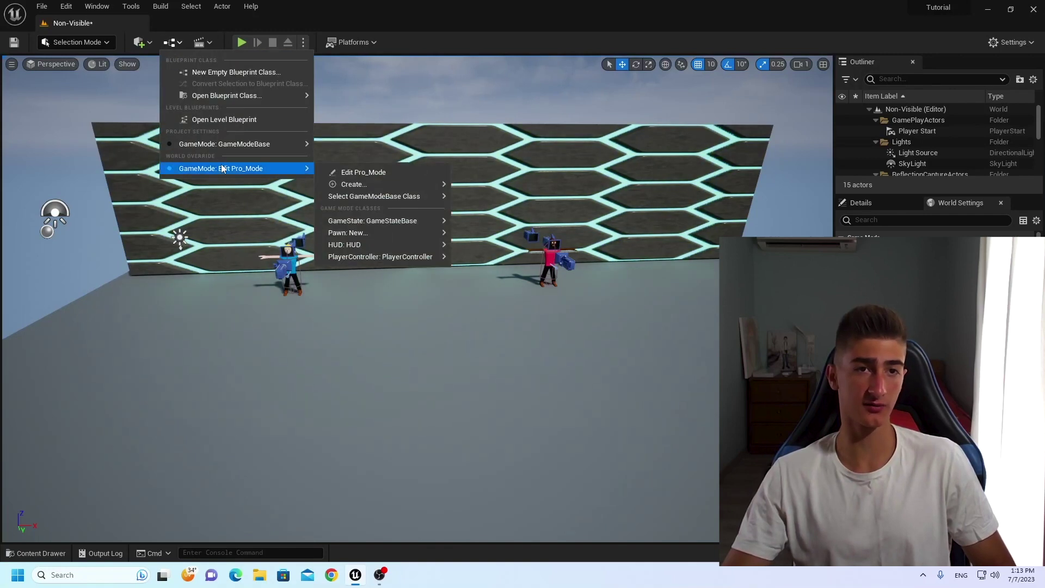
left_click(224, 122)
scroll(583, 296, "up", 2)
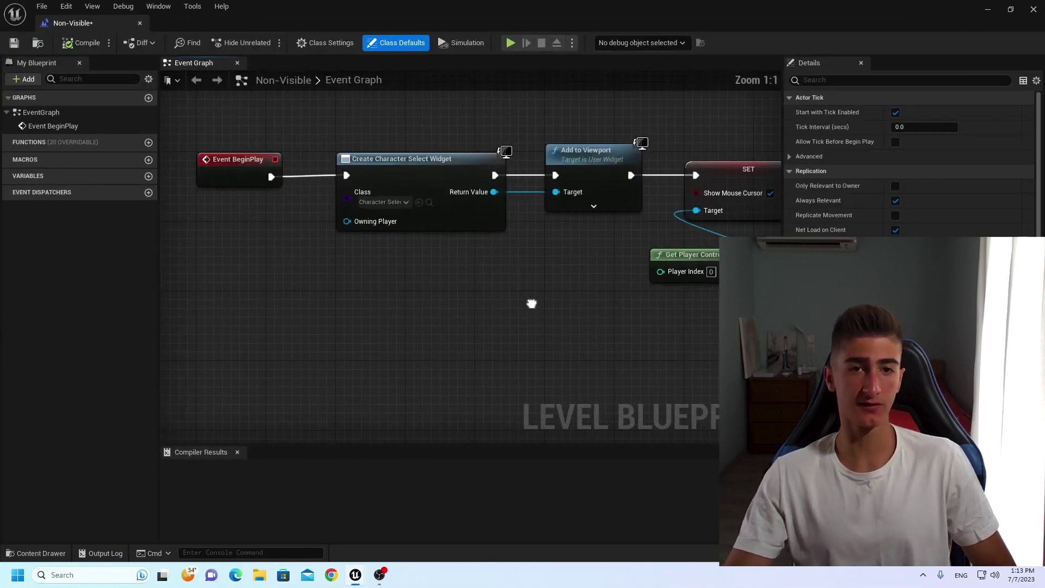
left_click(1034, 9)
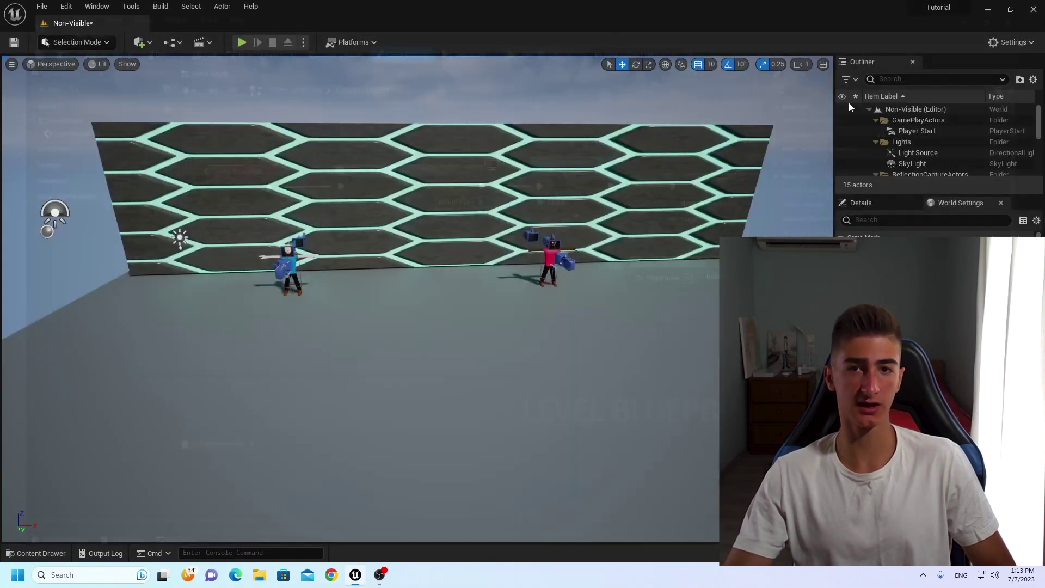
Open the Sample_Map_1 level from the Maps folder, saving the changes to Non-Visible.
left_click(36, 553)
left_click(48, 448)
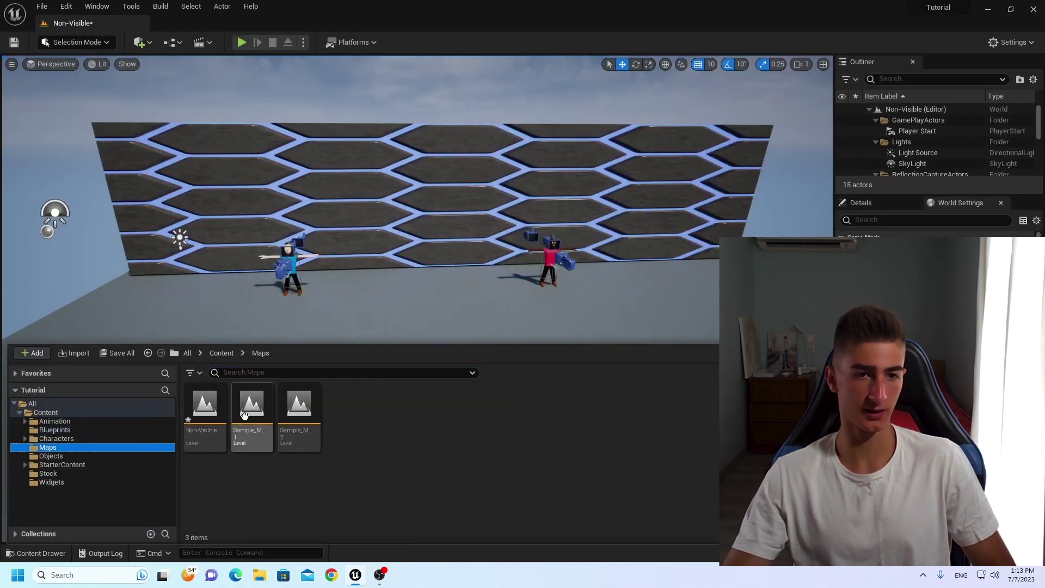
double_click(271, 422)
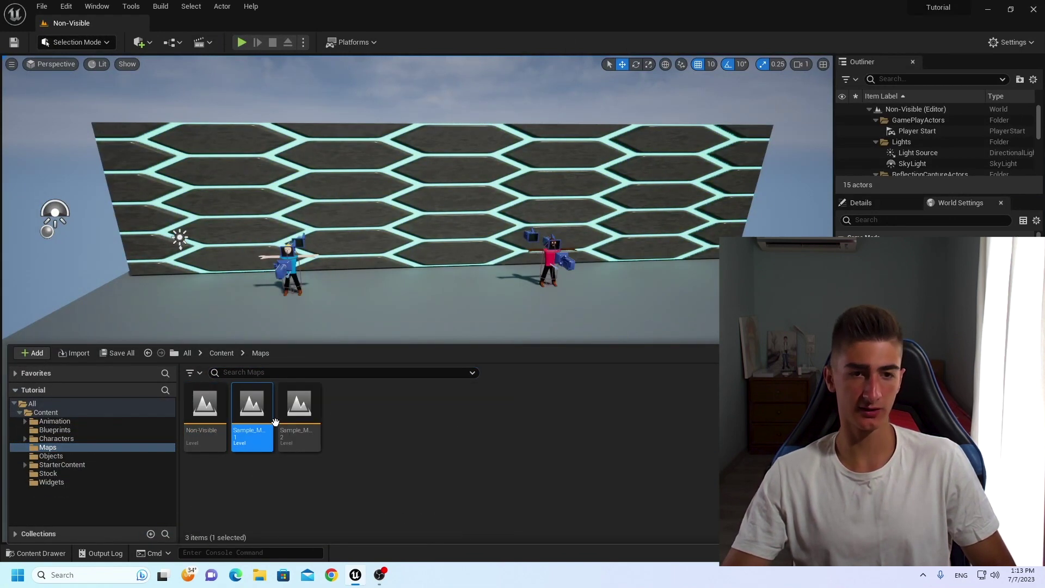
Open the Sample_Map_1 level blueprint and examine the Create Healthbar Widget and Add to Viewport nodes.
left_click(180, 42)
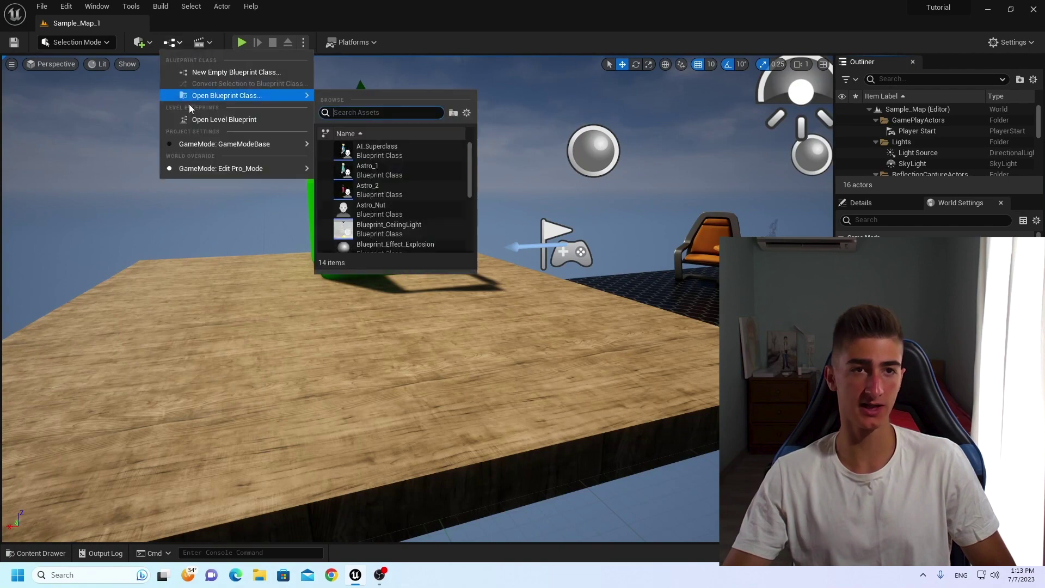
left_click(229, 117)
right_click_drag(305, 221, 345, 160)
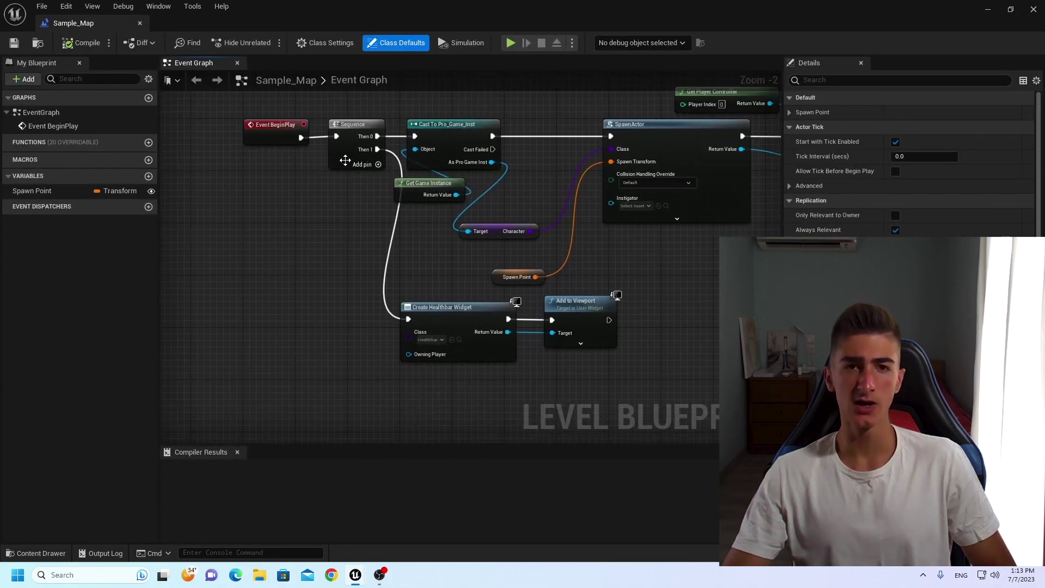
scroll(341, 182, "up", 2)
right_click_drag(448, 417, 394, 299)
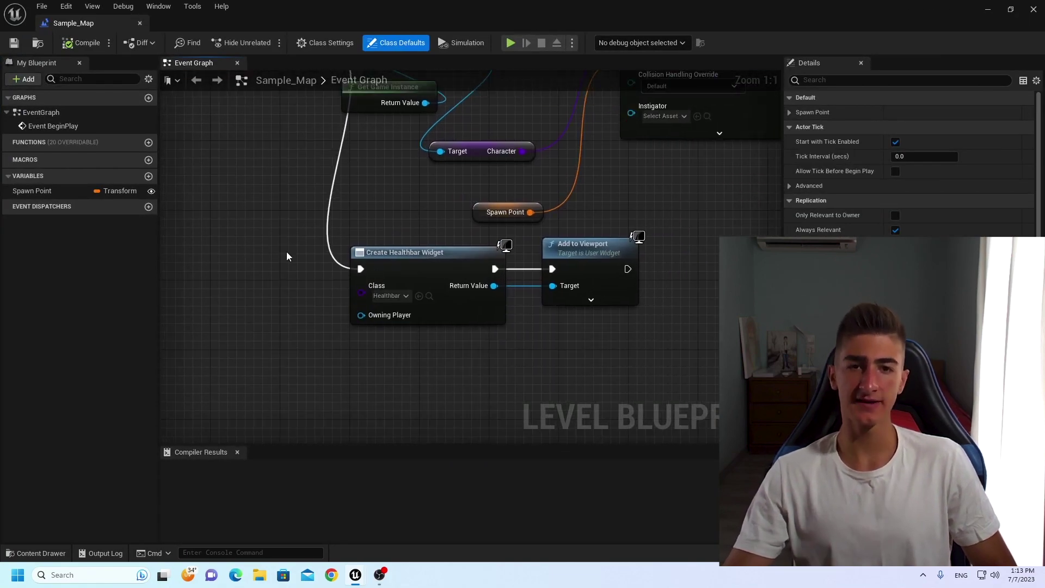
mouse_move(286, 251)
left_mouse_down()
mouse_move(587, 350)
mouse_move(544, 361)
left_mouse_up()
left_click(544, 361)
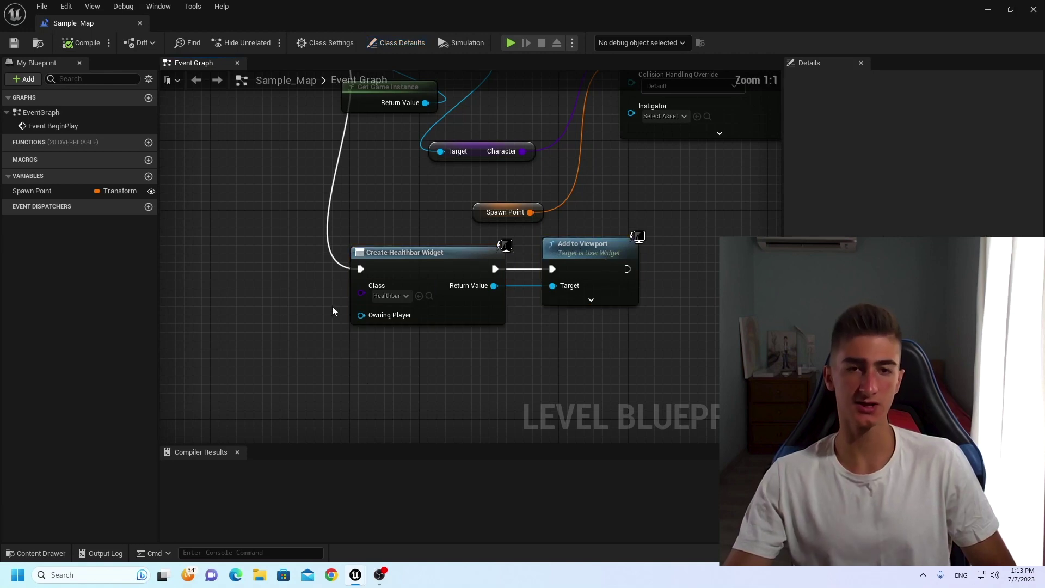
right_click_drag(358, 268, 481, 370)
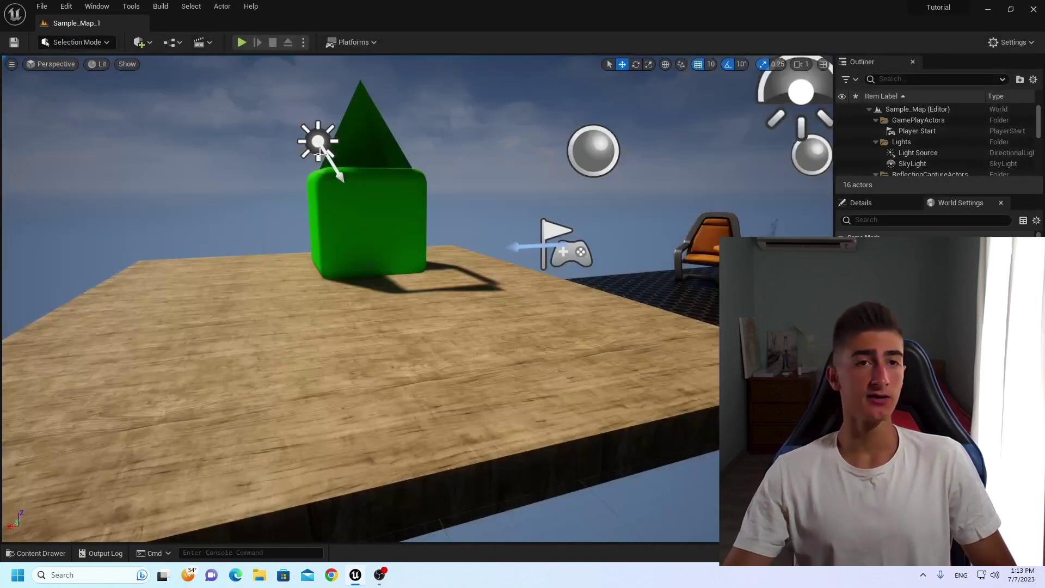
Reopen the Sample_Map_1 level blueprint and review how the BeginPlay Sequence feeds the health bar widget nodes.
right_click_drag(319, 154, 195, 94)
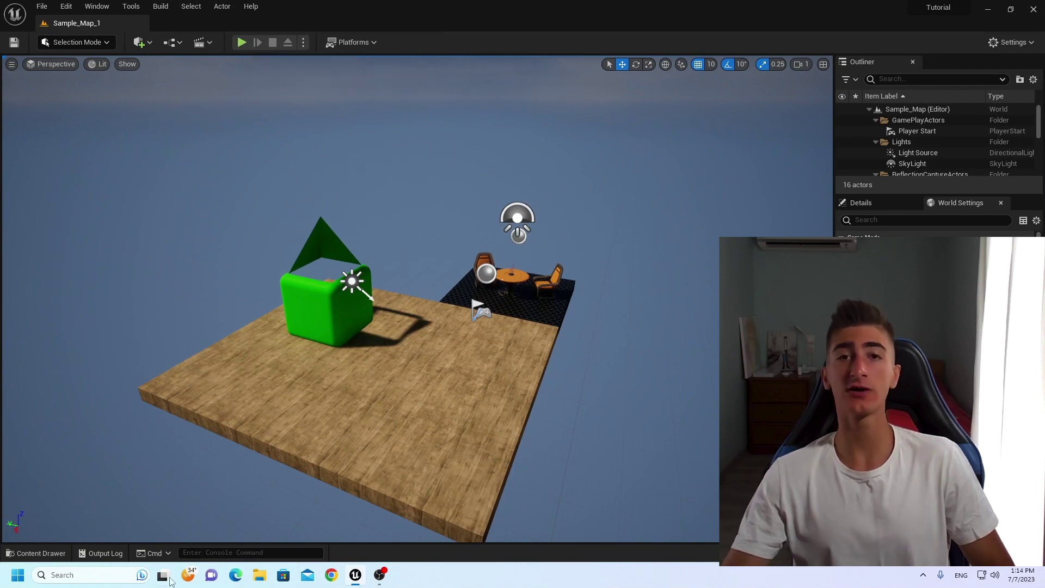
key("ctrl+space")
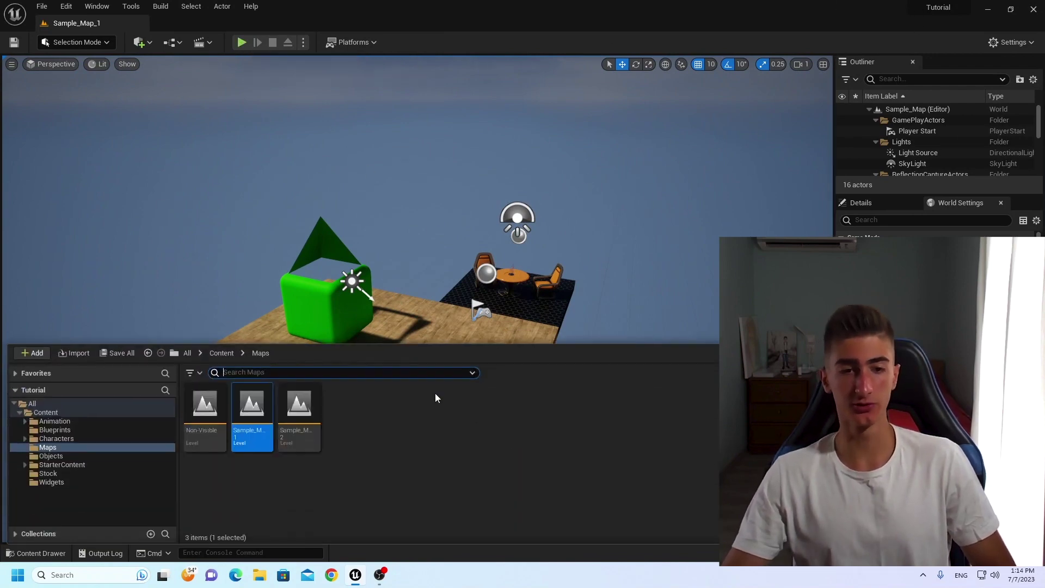
scroll(404, 341, "up", 5)
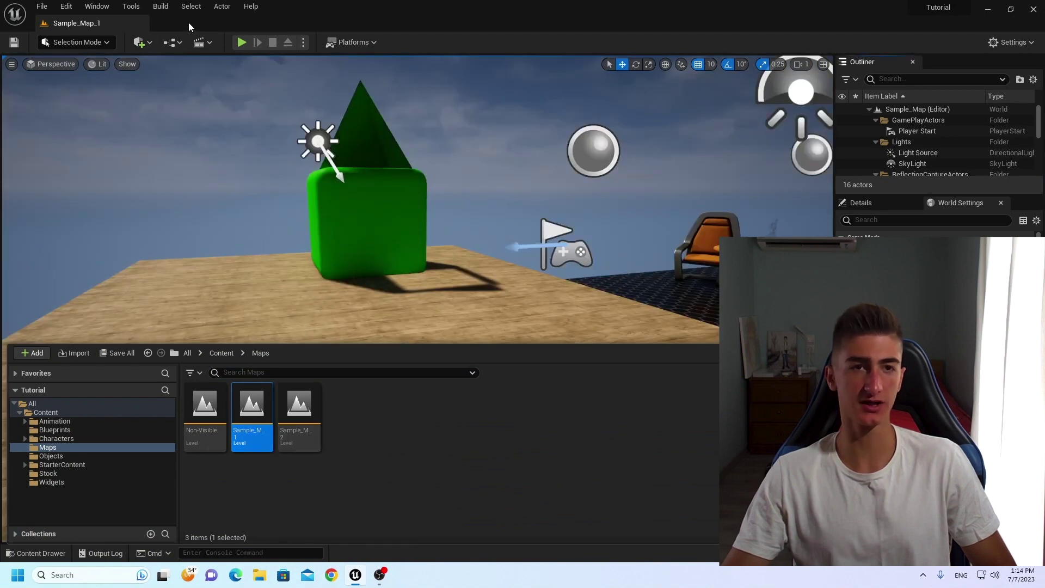
left_click(172, 42)
left_click(202, 119)
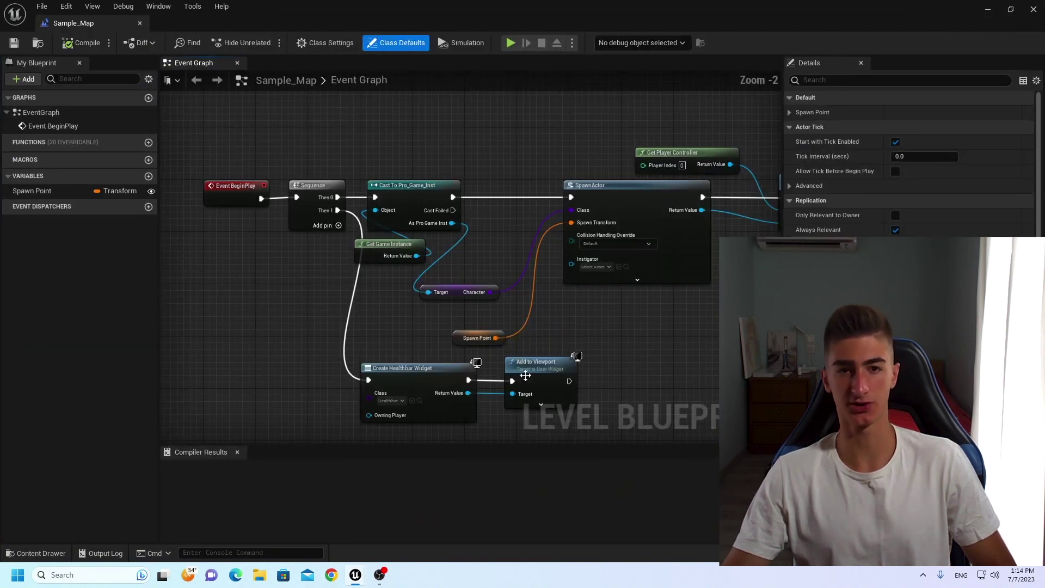
scroll(402, 363, "up", 2)
mouse_move(403, 363)
right_mouse_down()
mouse_move(418, 261)
mouse_move(446, 246)
right_mouse_up()
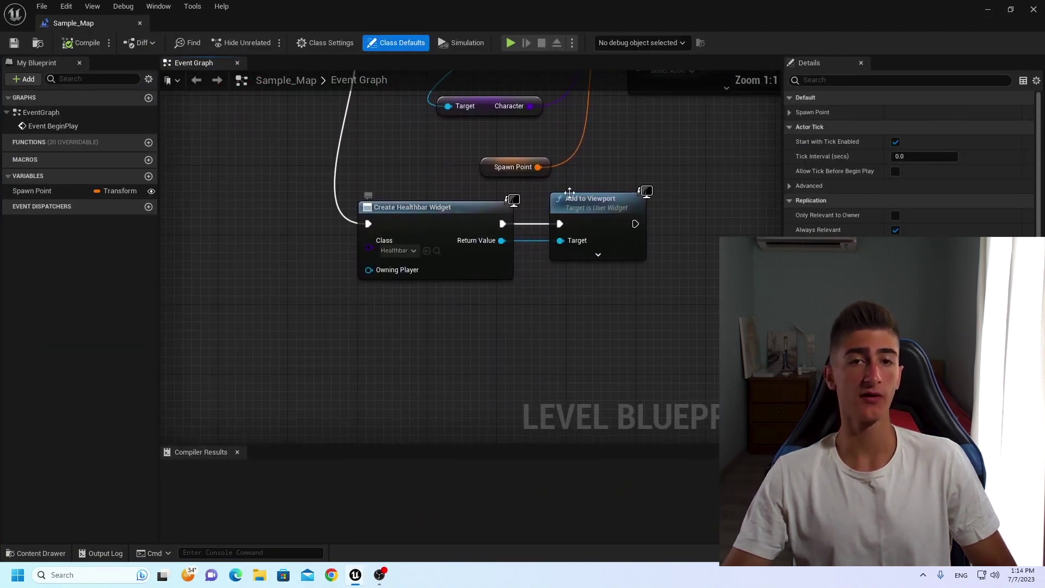
right_click_drag(569, 192, 541, 221)
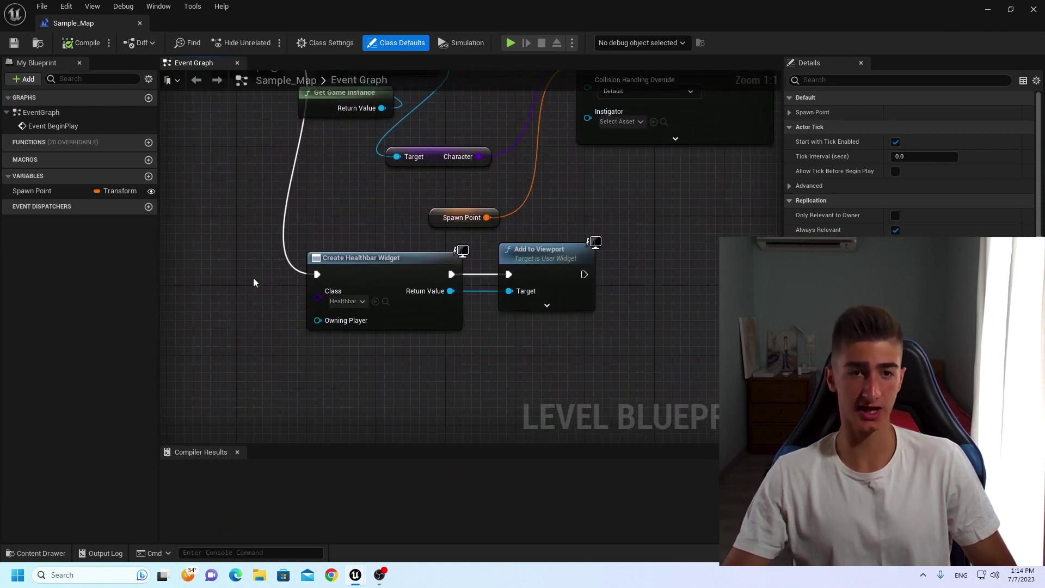
mouse_move(254, 282)
left_mouse_down()
mouse_move(537, 362)
mouse_move(544, 337)
left_mouse_up()
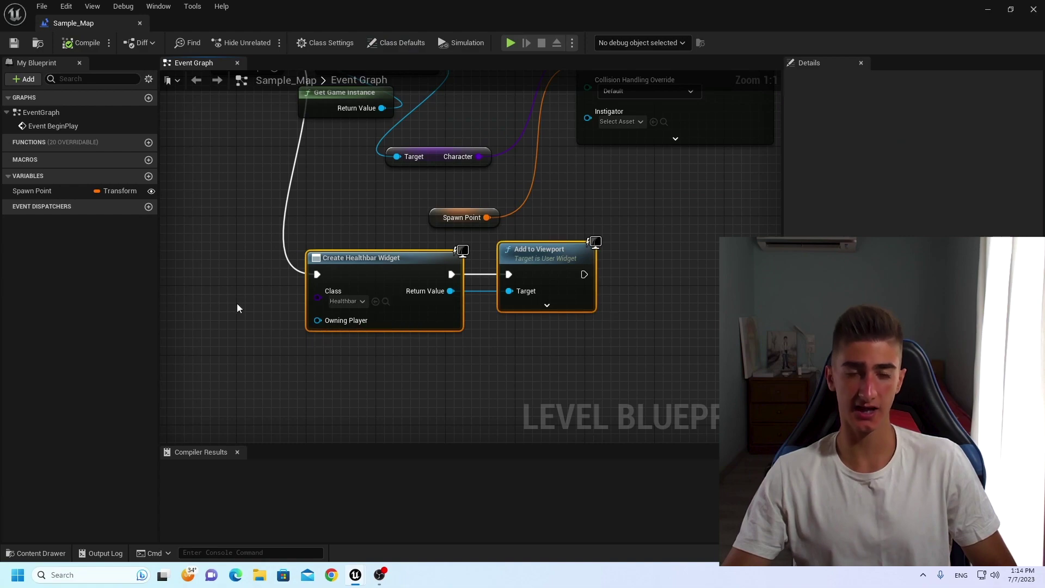
left_click(207, 267)
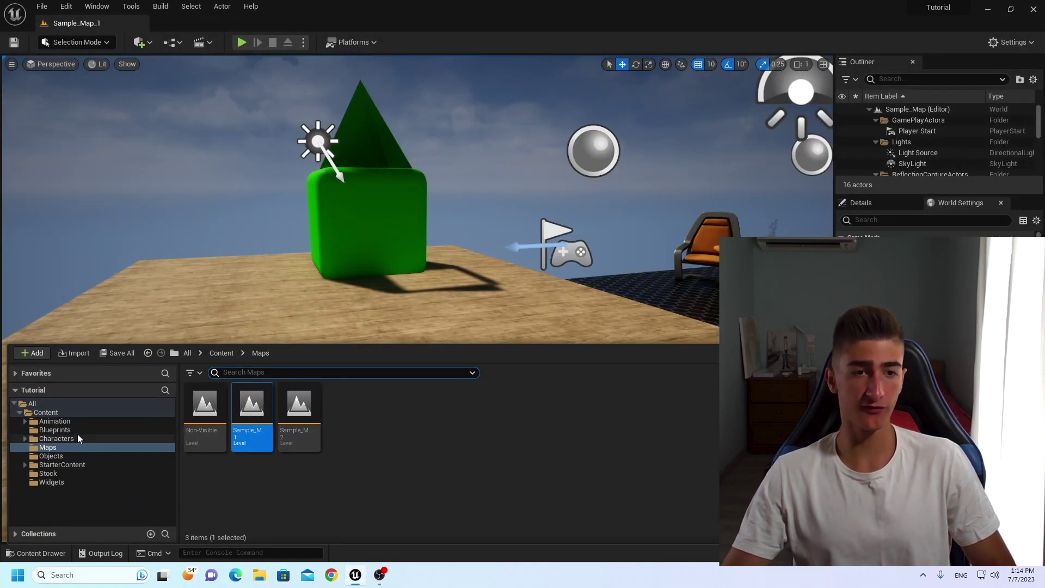
Open the Non-Visible level from the Maps folder and run it in the editor viewport.
right_click_drag(298, 268, 262, 123)
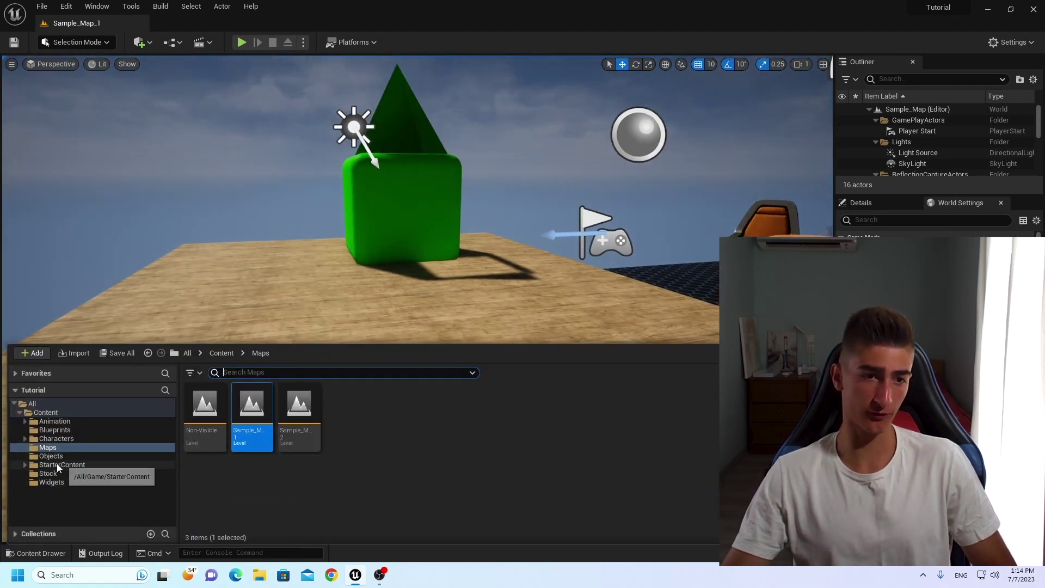
double_click(202, 409)
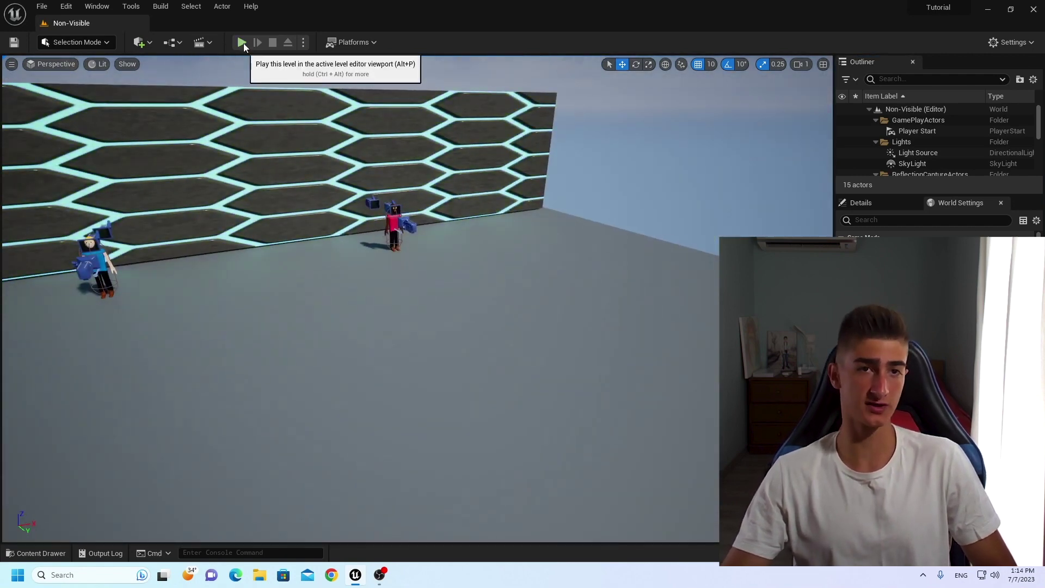
left_click(242, 43)
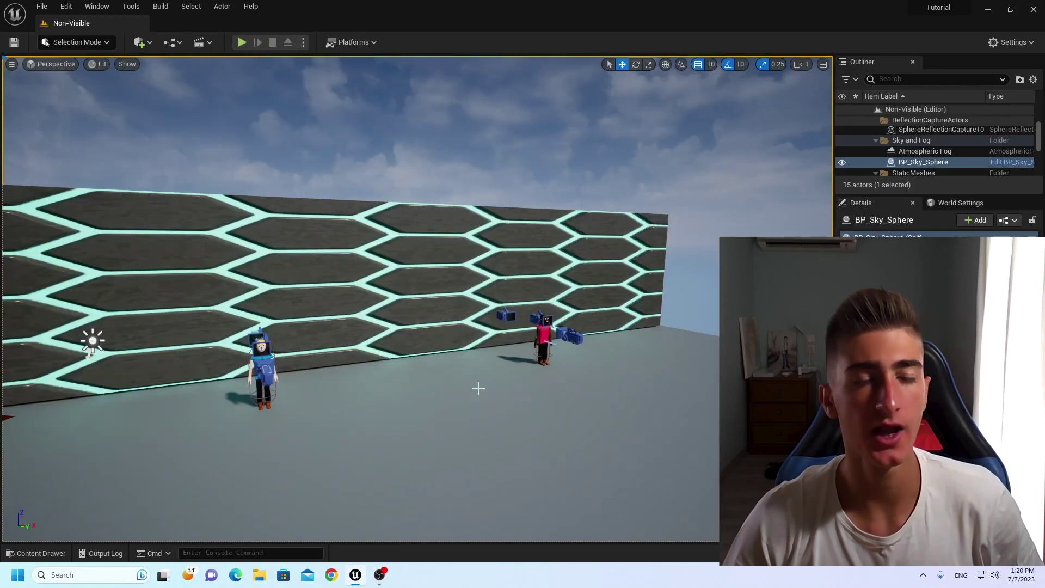
Play the Non-Visible level, select the pink-shirted character, test walking and jumping in the sample map, and stop playing.
left_click(242, 42)
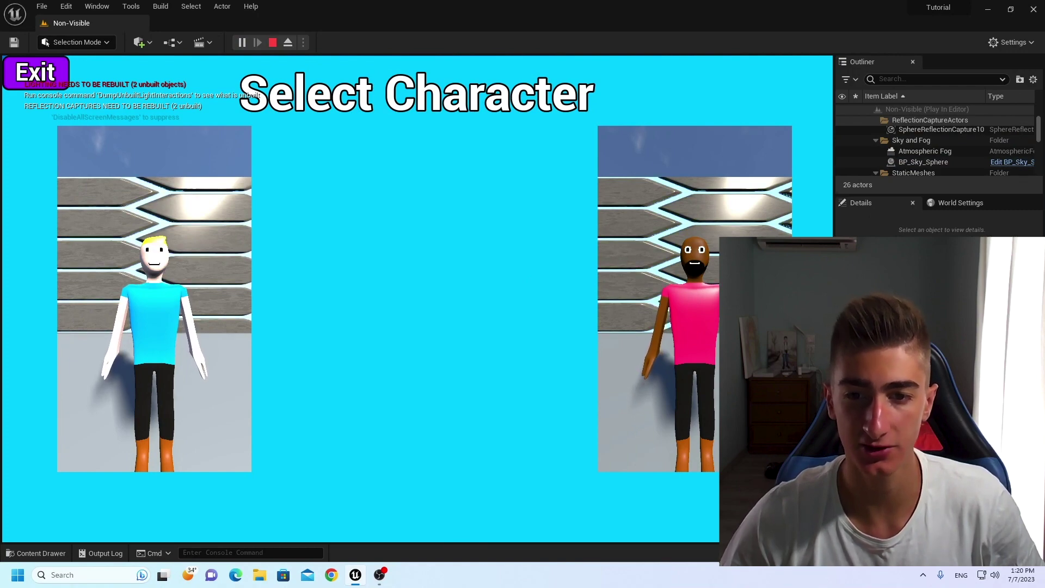
left_click(694, 256)
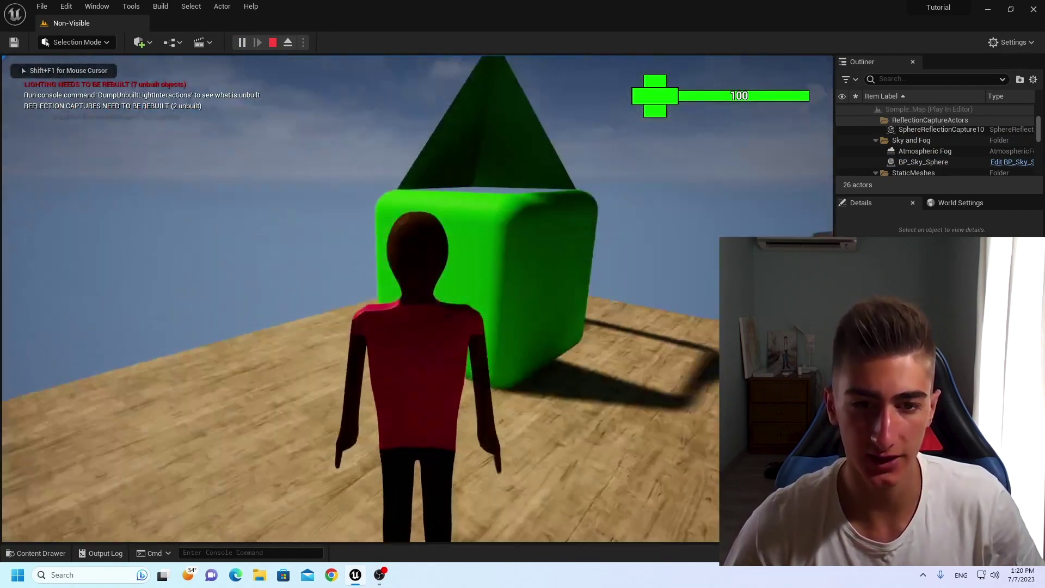
key("w")
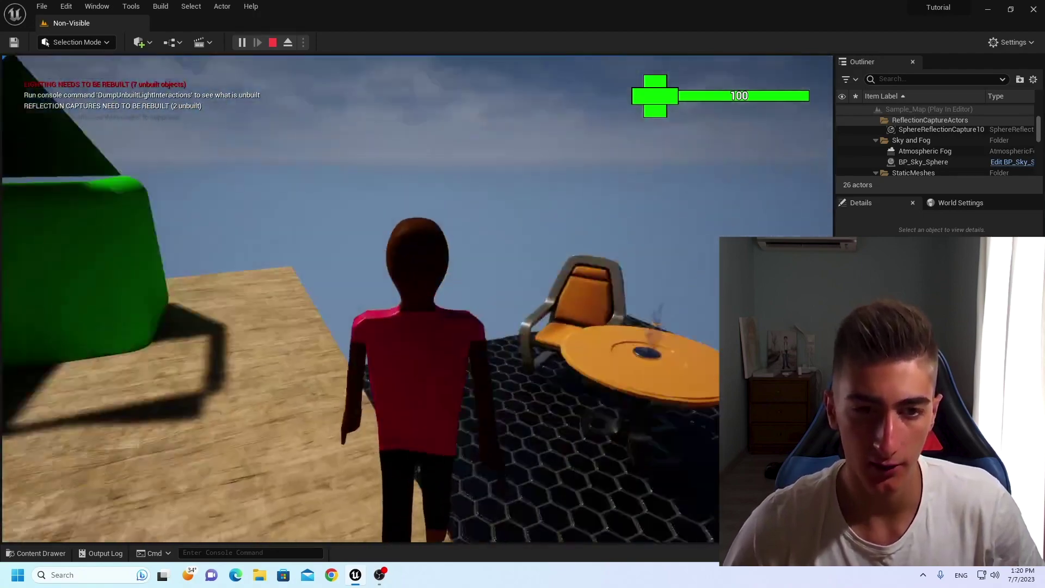
key("space")
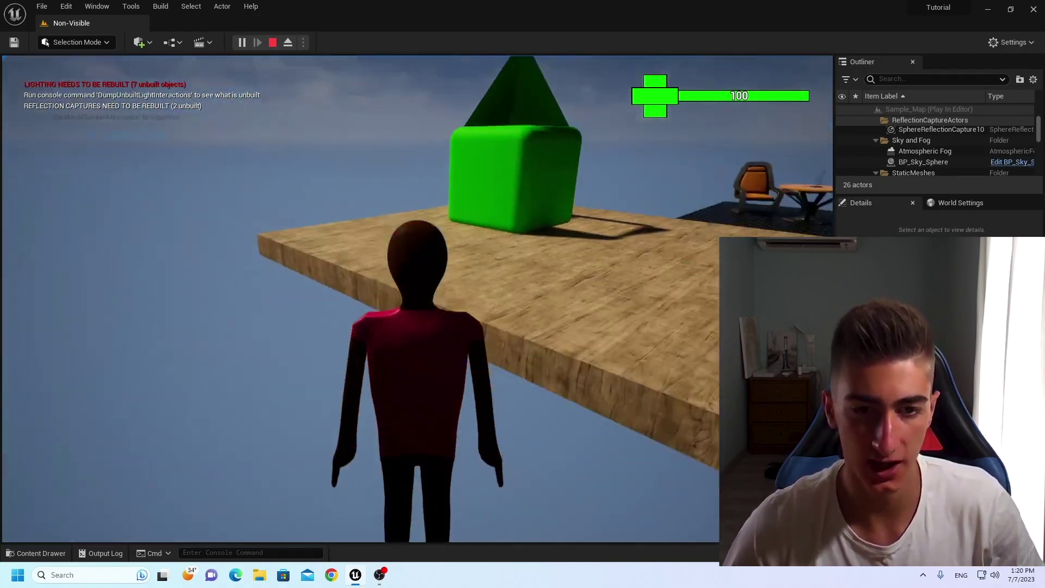
key("Escape")
Play again as the pink-shirted character, walk around near the green cube to test the health bar, and end the session.
left_click(241, 42)
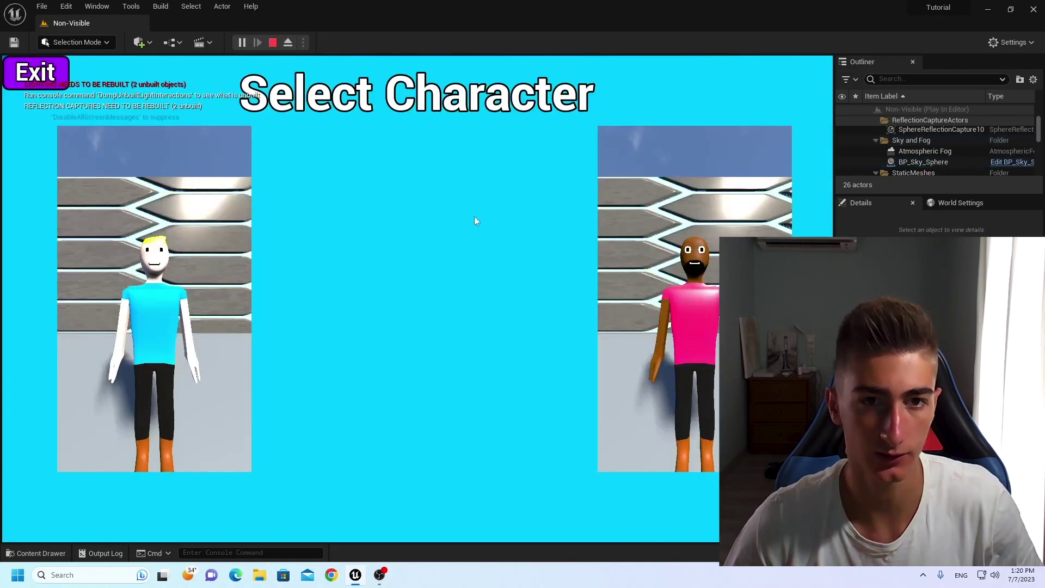
left_click(695, 261)
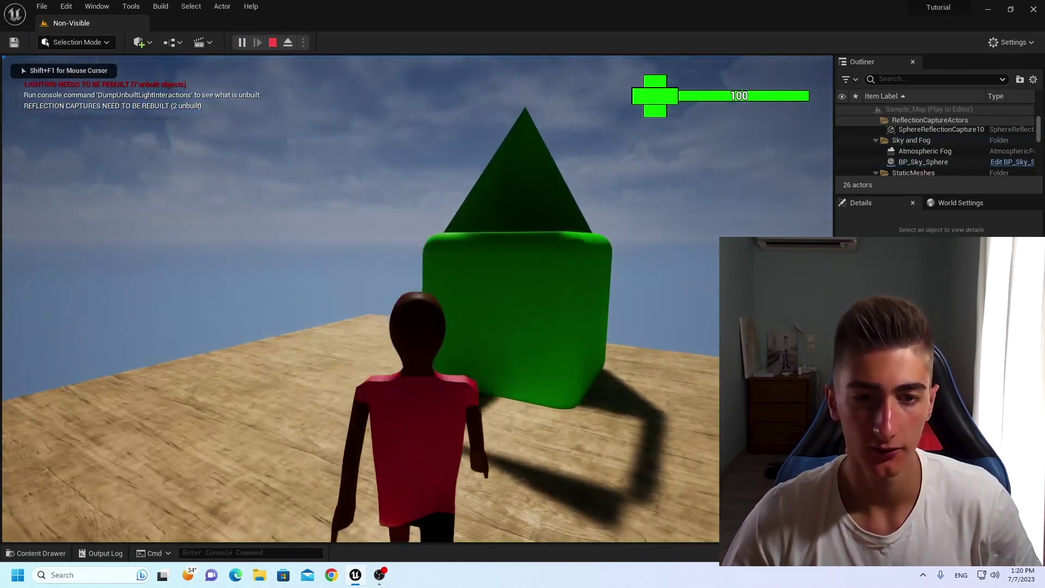
key("w")
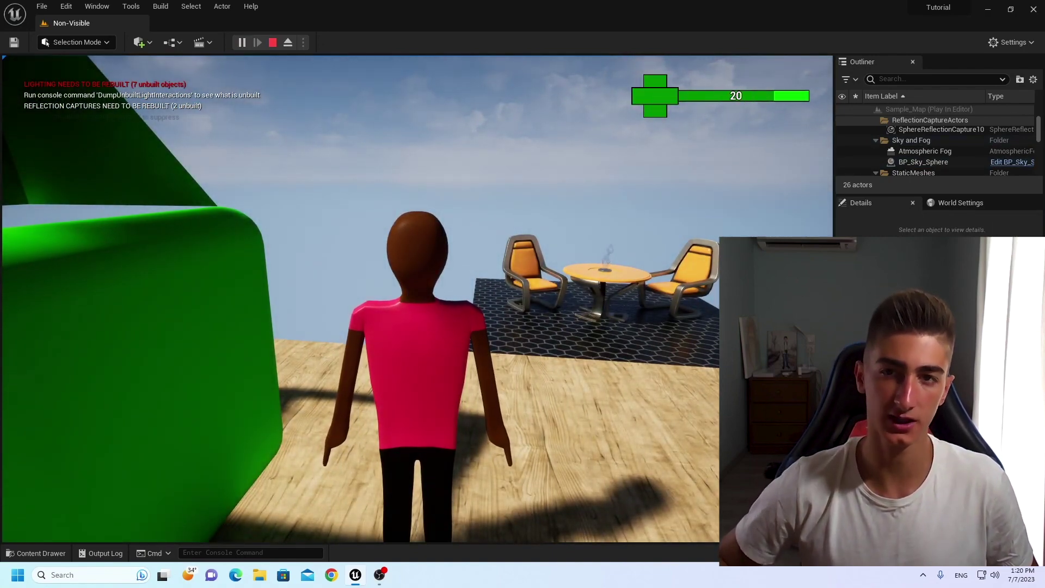
key("w")
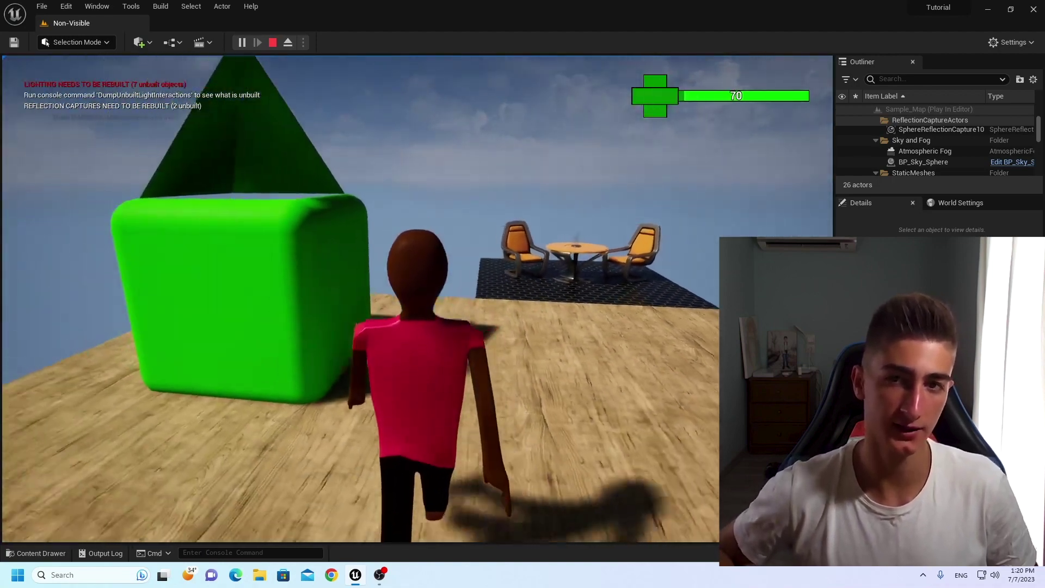
key("Escape")
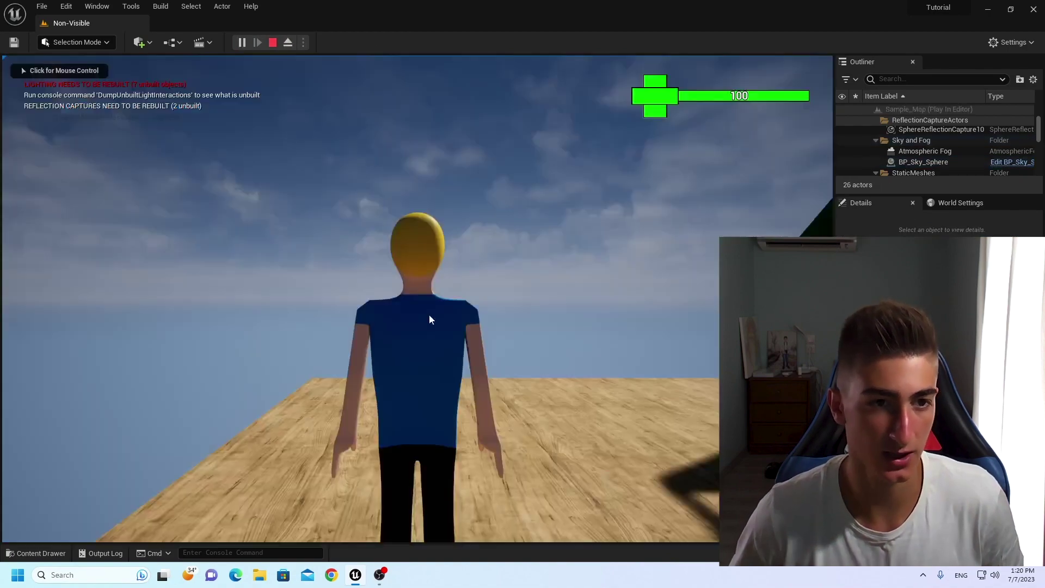
Play as the blue-shirted character, walk toward the green cube to test the health bar, and stop playing.
left_click(430, 318)
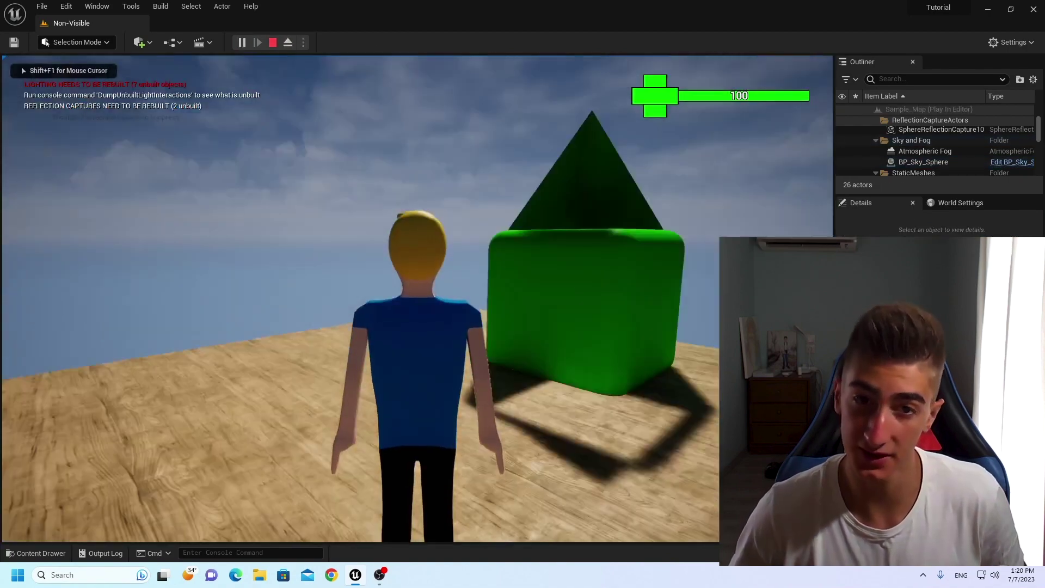
key("w")
key("w")
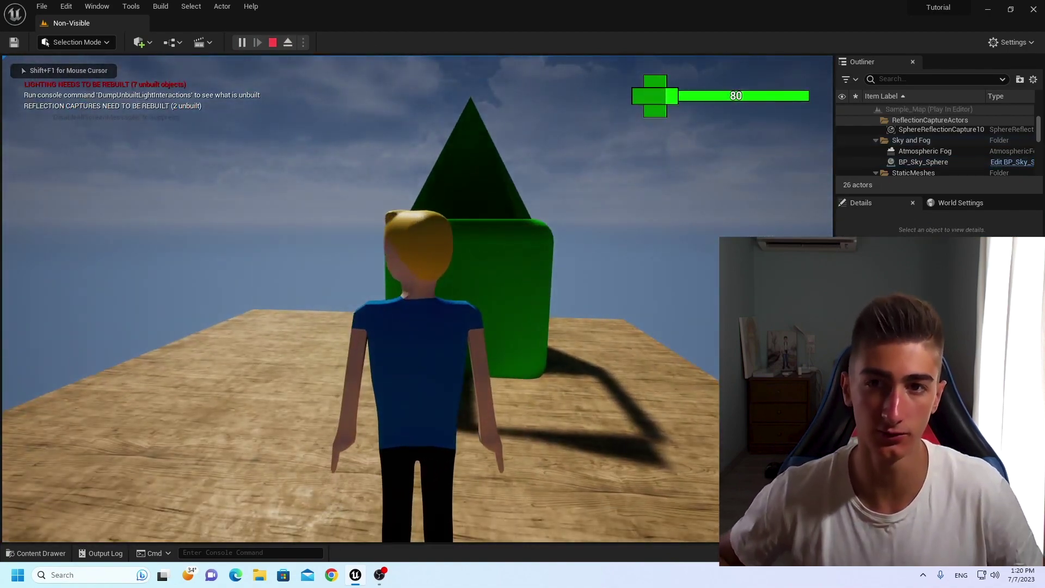
key("Escape")
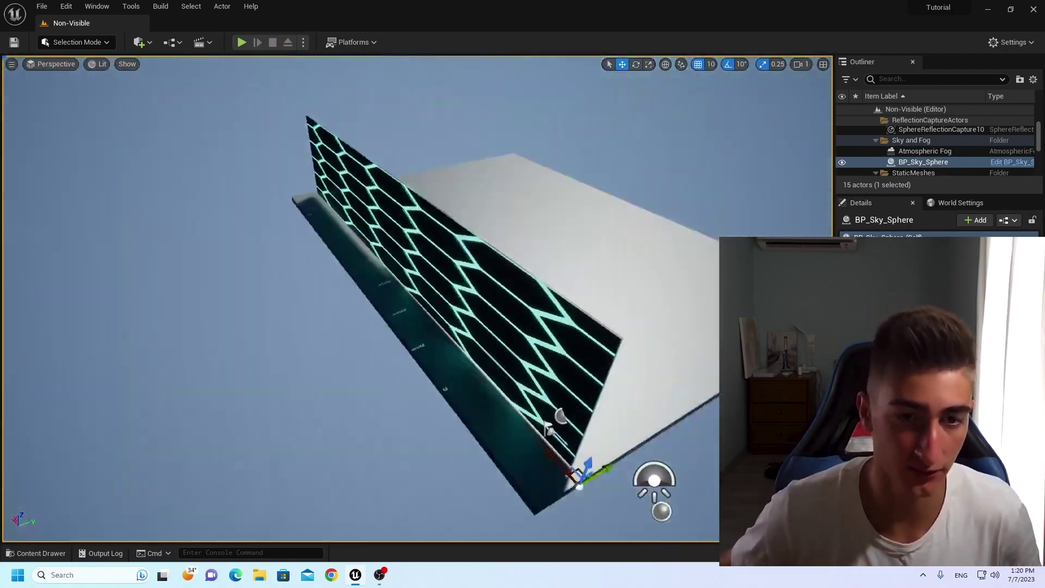
key("w")
right_click_drag(418, 298, 497, 292)
key("d")
key("s")
key("s")
key("w")
key("s")
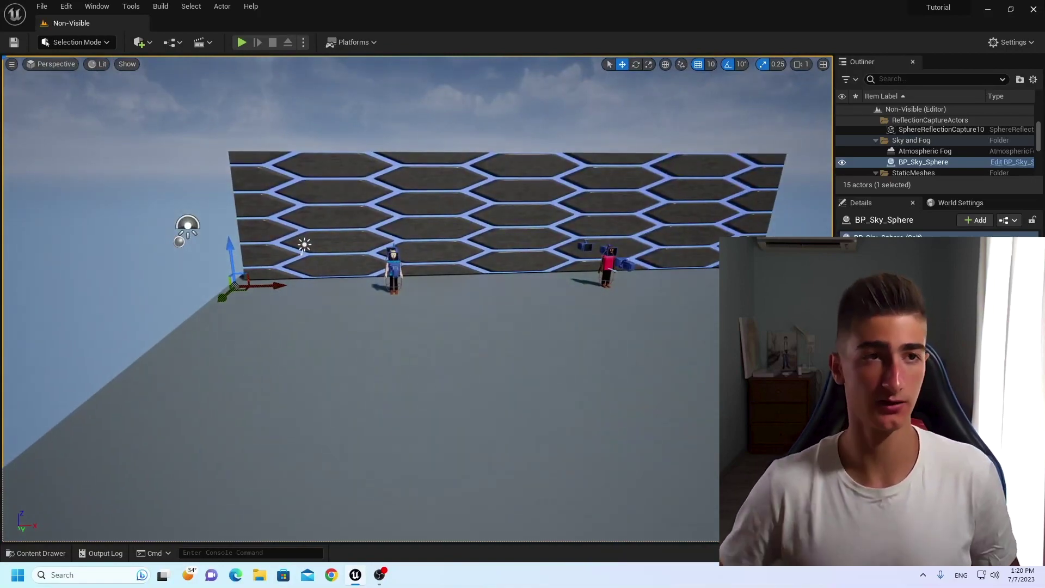
Close the Unreal Editor.
left_click(1037, 8)
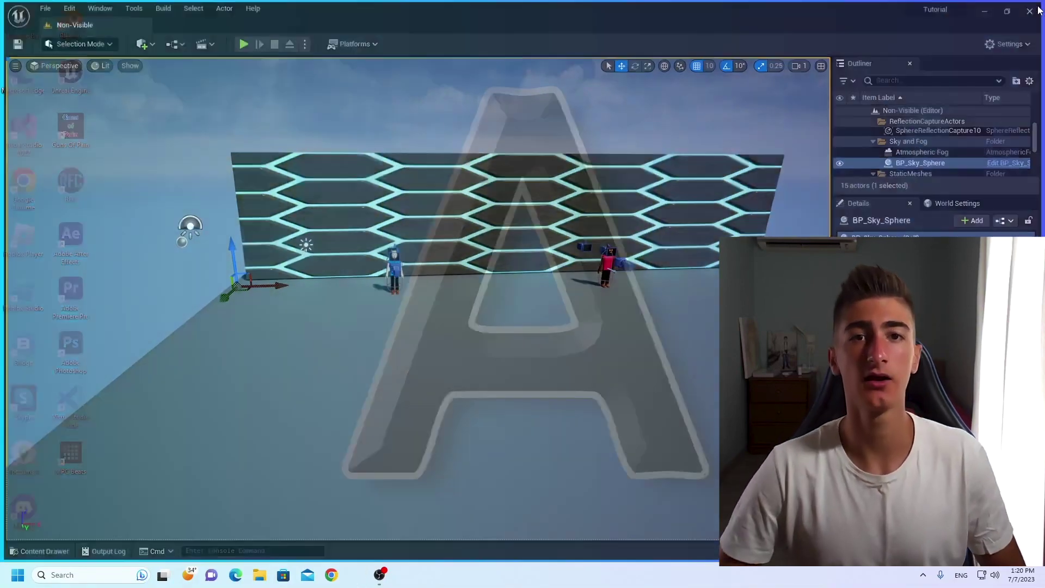